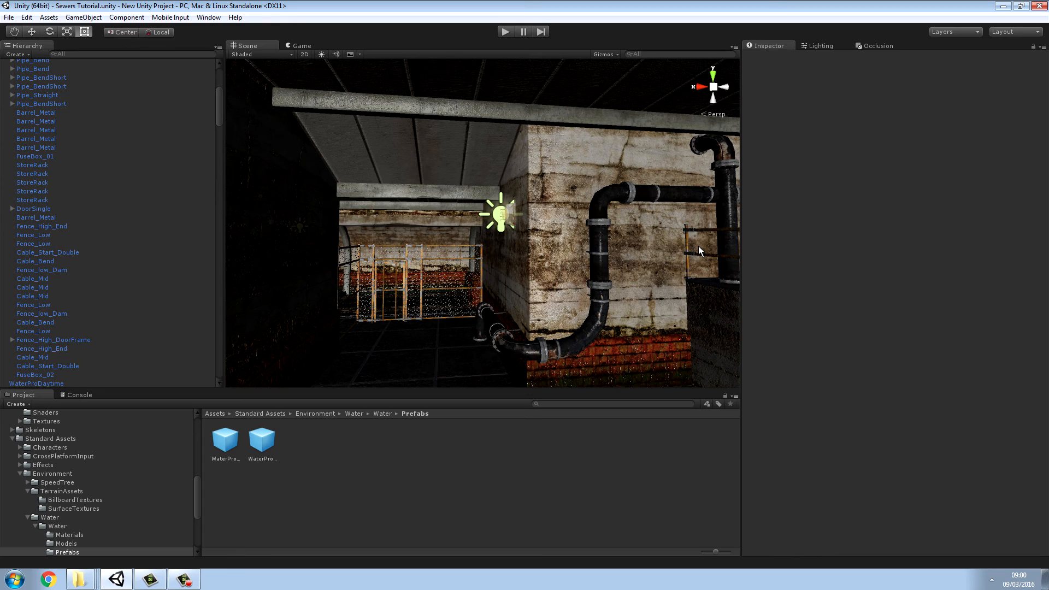
# Step: Inspect the collider components on the floor and walls of Sewer_Room_02
pyautogui.moveTo(523, 280); pyautogui.dragTo(1039, 365, button='right')
pyautogui.click(527, 333)
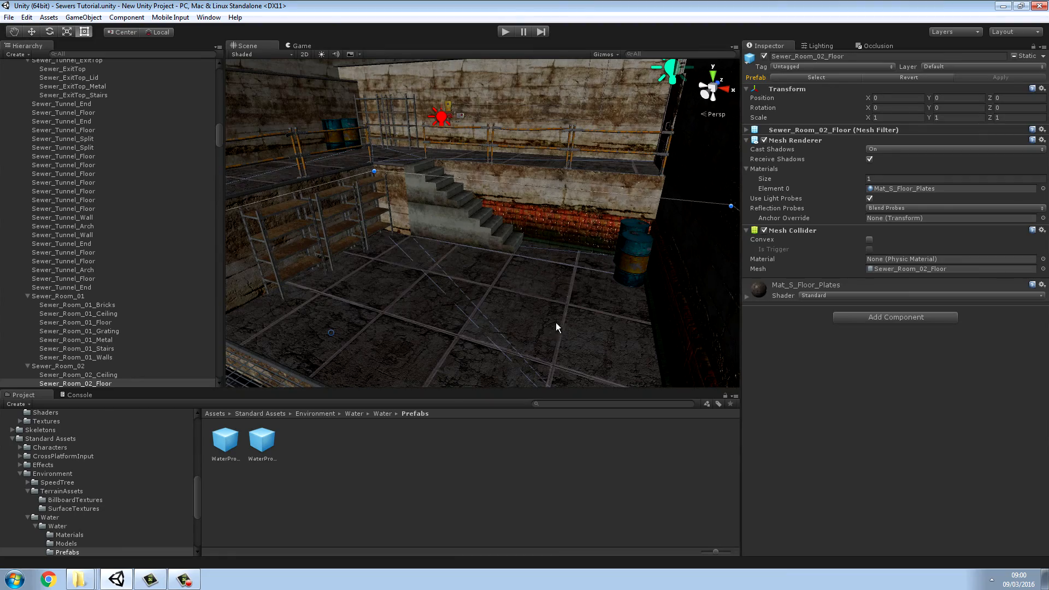
pyautogui.moveTo(556, 322); pyautogui.dragTo(445, 218, button='right')
pyautogui.click(32, 33)
pyautogui.scroll(-2, 462, 219)
pyautogui.scroll(3, 444, 246)
pyautogui.click(445, 219)
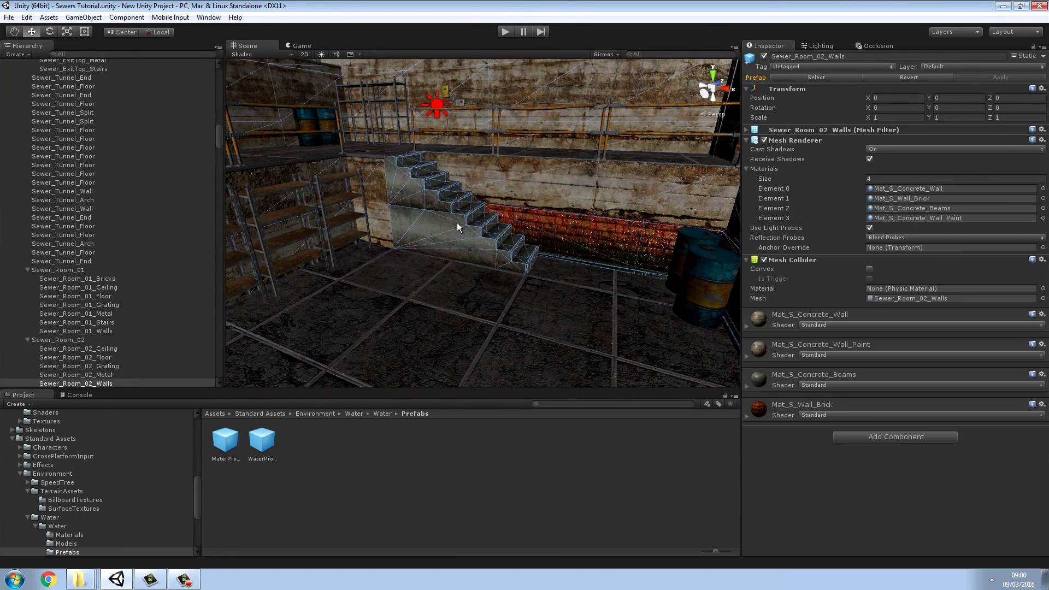
pyautogui.moveTo(563, 246); pyautogui.dragTo(498, 206, button='right')
pyautogui.moveTo(495, 270); pyautogui.dragTo(658, 300, button='right')
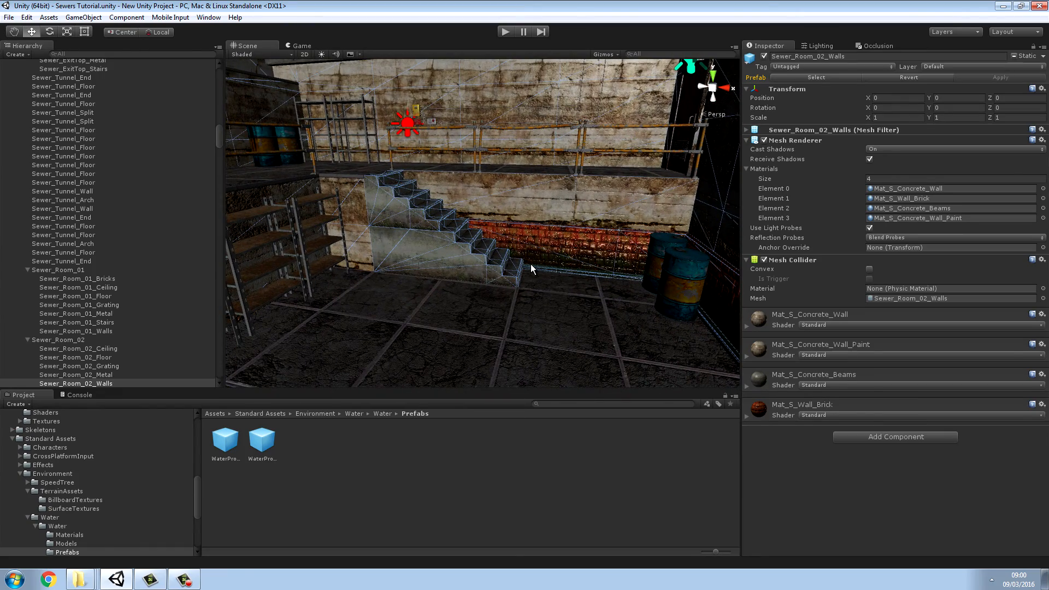
pyautogui.moveTo(545, 268); pyautogui.dragTo(744, 253, button='right')
pyautogui.click(529, 145)
pyautogui.click(566, 336)
# Step: Remove the Box Collider component from the front metal barrel in the room's corner and add a Box Collider back to it
pyautogui.click(638, 267)
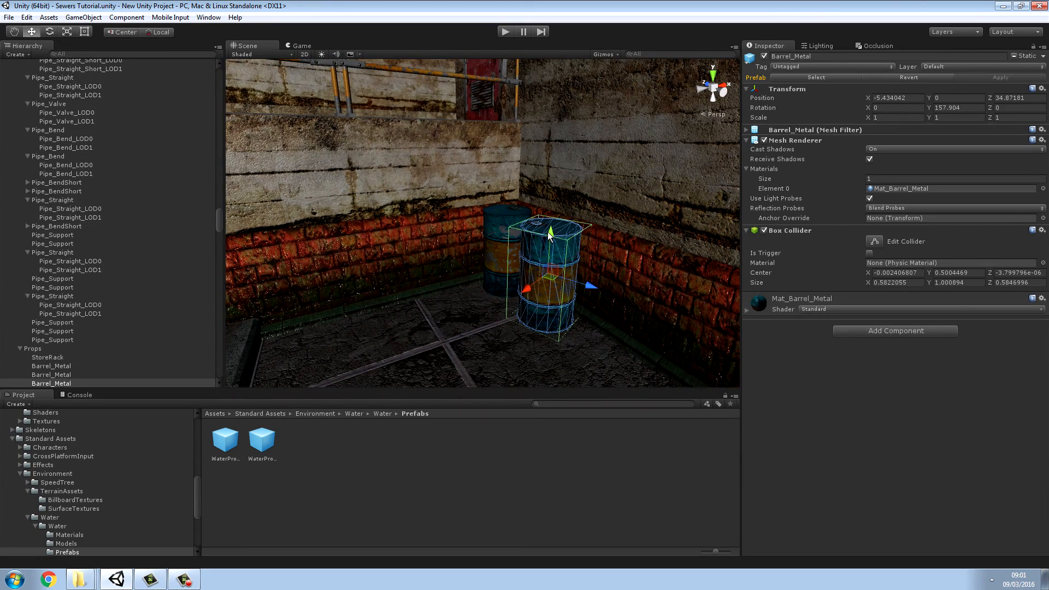
pyautogui.click(503, 226)
pyautogui.click(546, 249)
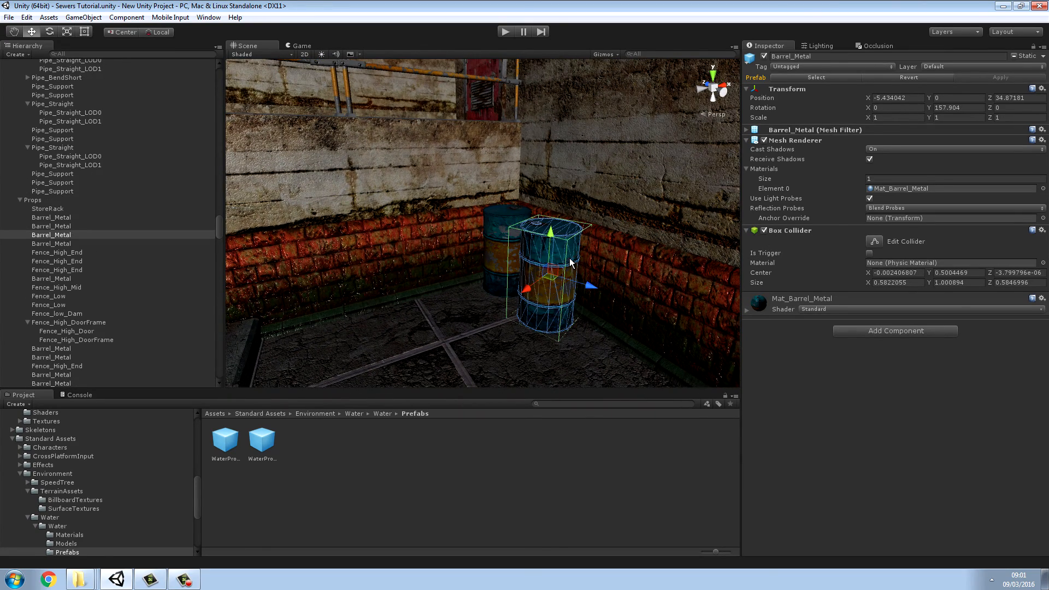
pyautogui.rightClick(785, 230)
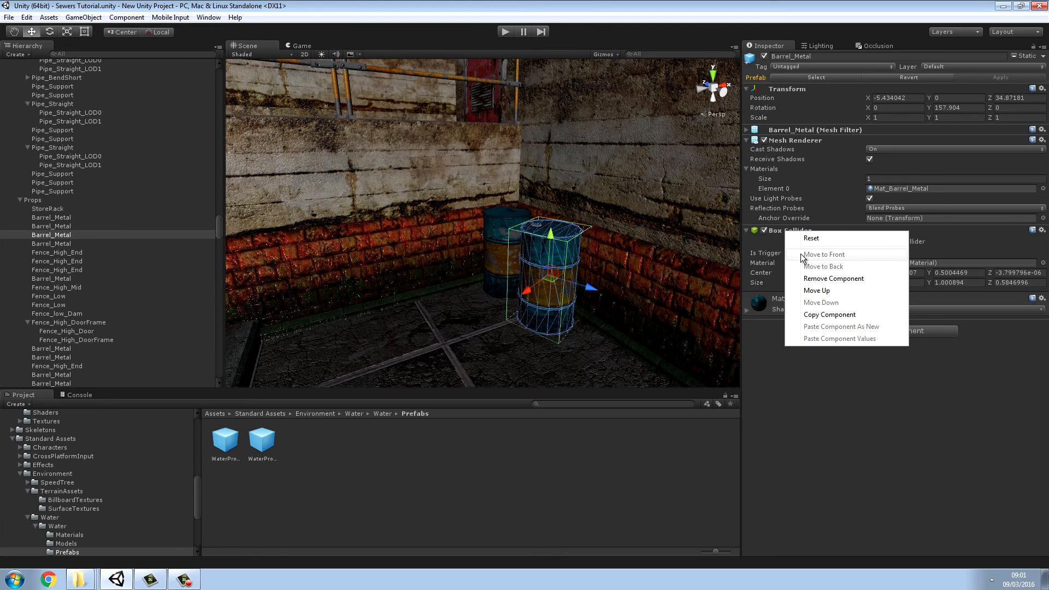
pyautogui.click(817, 278)
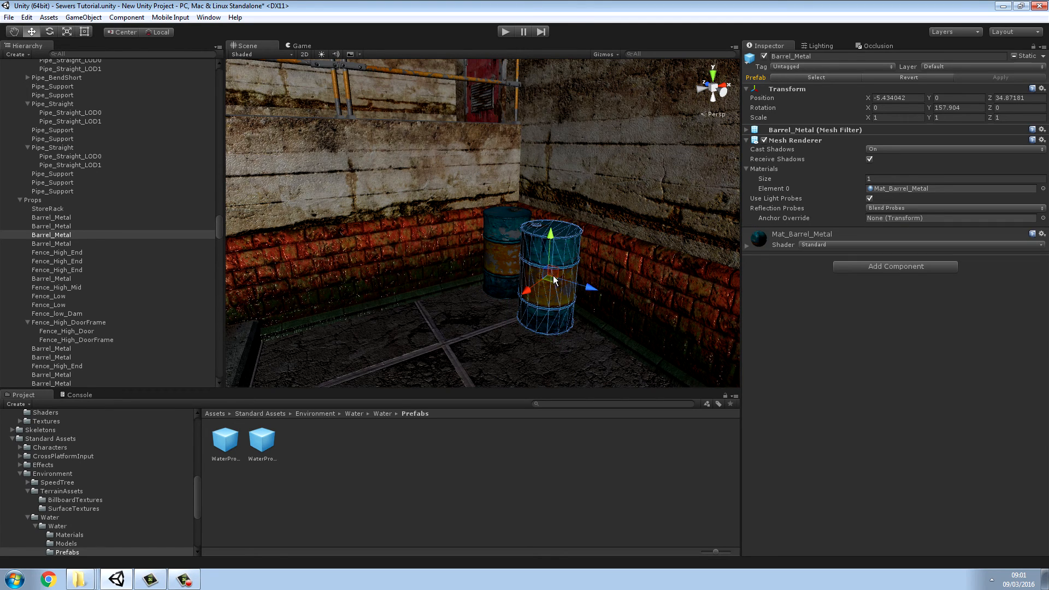
pyautogui.click(854, 268)
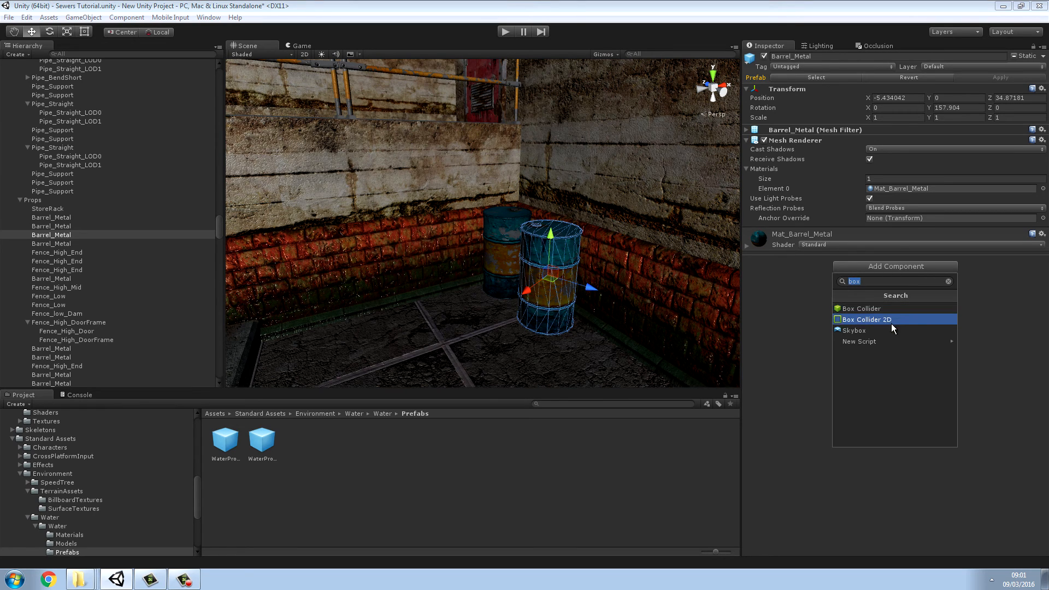
pyautogui.click(863, 309)
# Step: Check the colliders on the three store racks and on the low fence along the walkway above them
pyautogui.moveTo(613, 301); pyautogui.dragTo(288, 329, button='right')
pyautogui.press('s')
pyautogui.press('w')
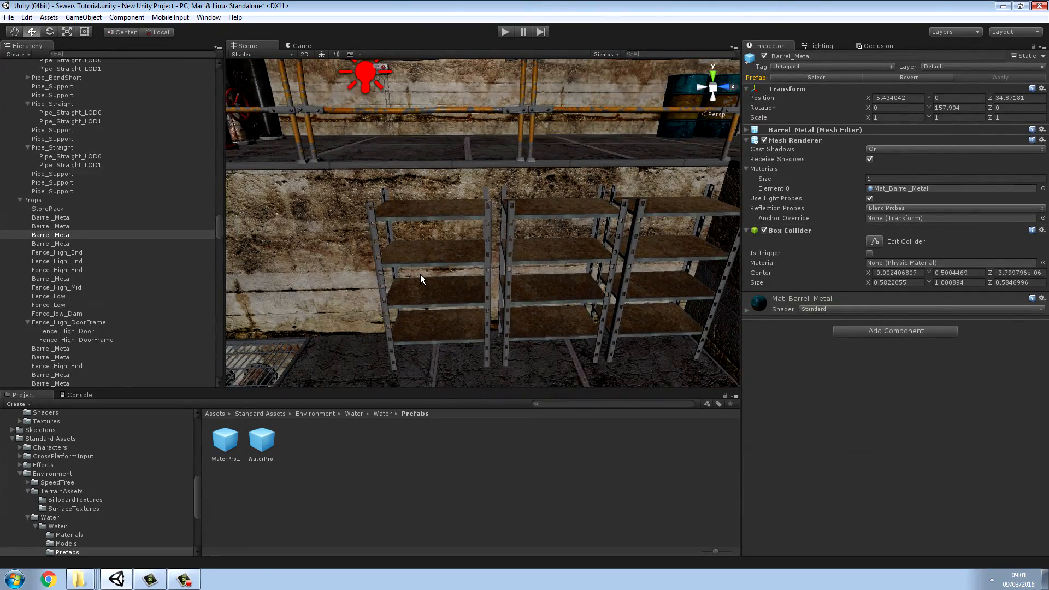
pyautogui.click(422, 261)
pyautogui.click(545, 255)
pyautogui.click(644, 255)
pyautogui.moveTo(644, 255); pyautogui.dragTo(595, 176, button='right')
pyautogui.click(508, 217)
# Step: Check the collider components on the sewer tunnel's floor and open wall sections
pyautogui.moveTo(508, 220); pyautogui.dragTo(945, 395, button='right')
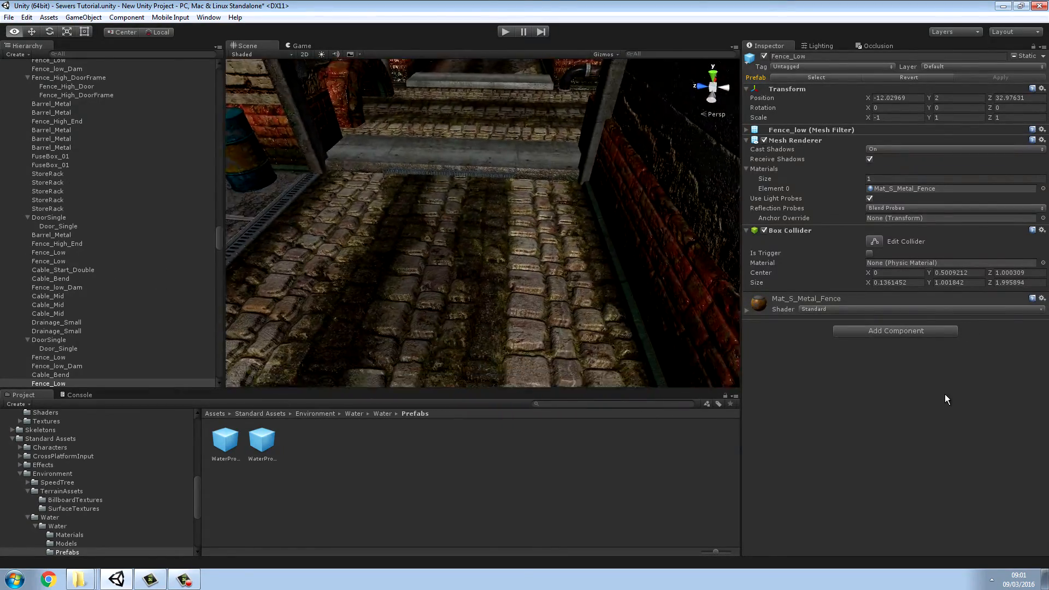
pyautogui.click(472, 297)
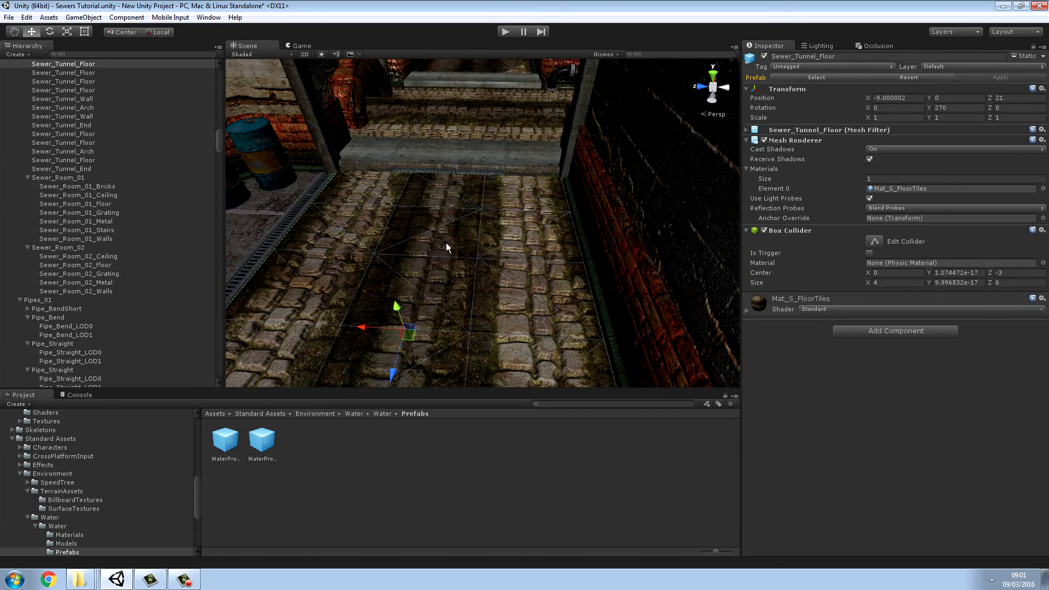
pyautogui.moveTo(446, 246); pyautogui.dragTo(534, 155, button='right')
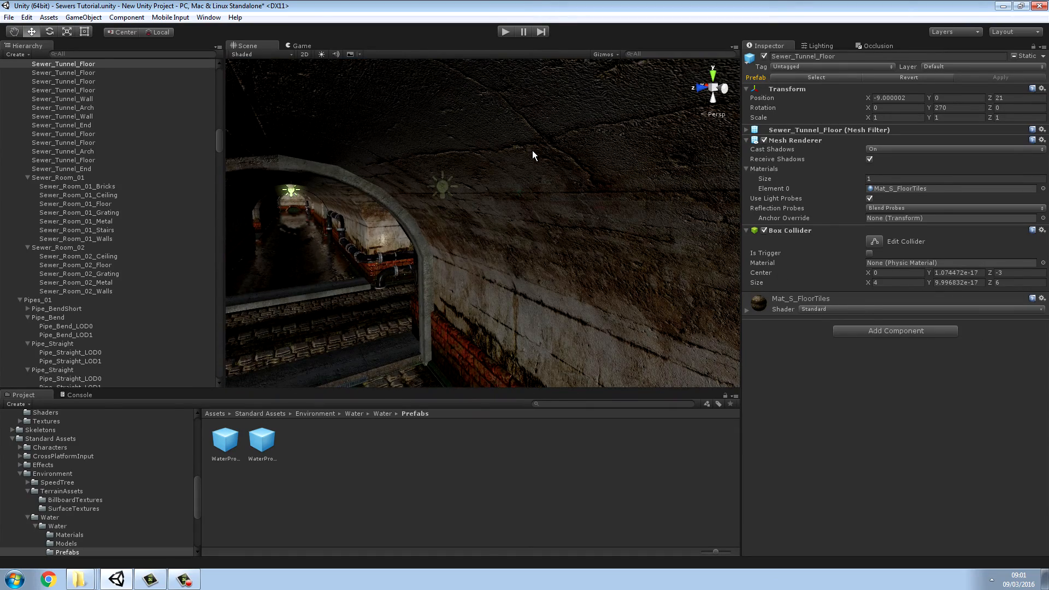
pyautogui.click(533, 154)
pyautogui.moveTo(579, 222); pyautogui.dragTo(497, 182, button='right')
pyautogui.click(416, 166)
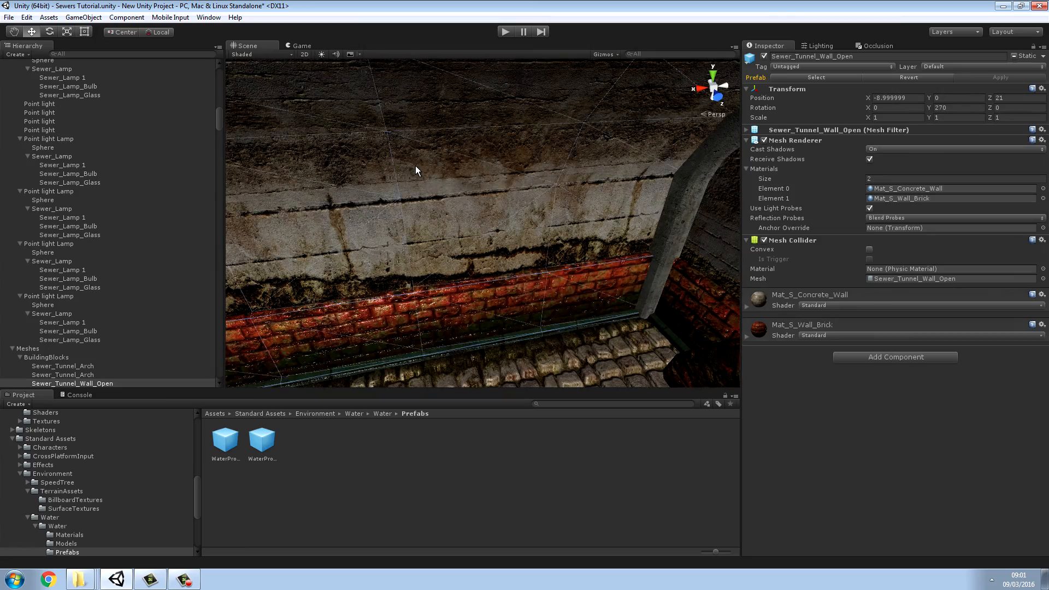
# Step: Select the chest of the skeleton beside the tunnel's brick wall and check its components for a collider
pyautogui.moveTo(415, 165); pyautogui.dragTo(361, 306, button='right')
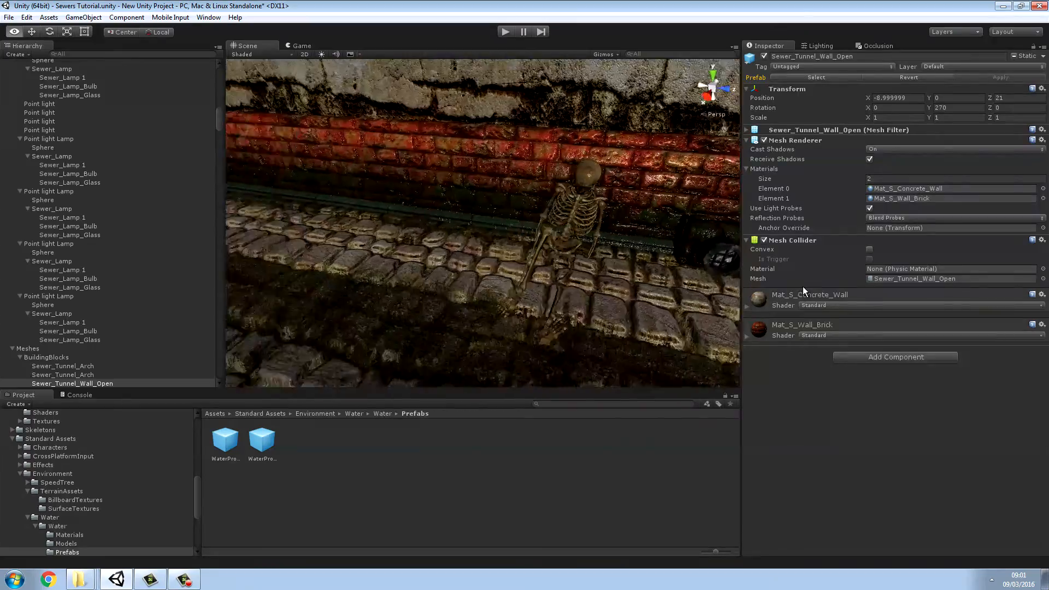
pyautogui.moveTo(803, 287); pyautogui.dragTo(815, 237, button='right')
pyautogui.click(659, 231)
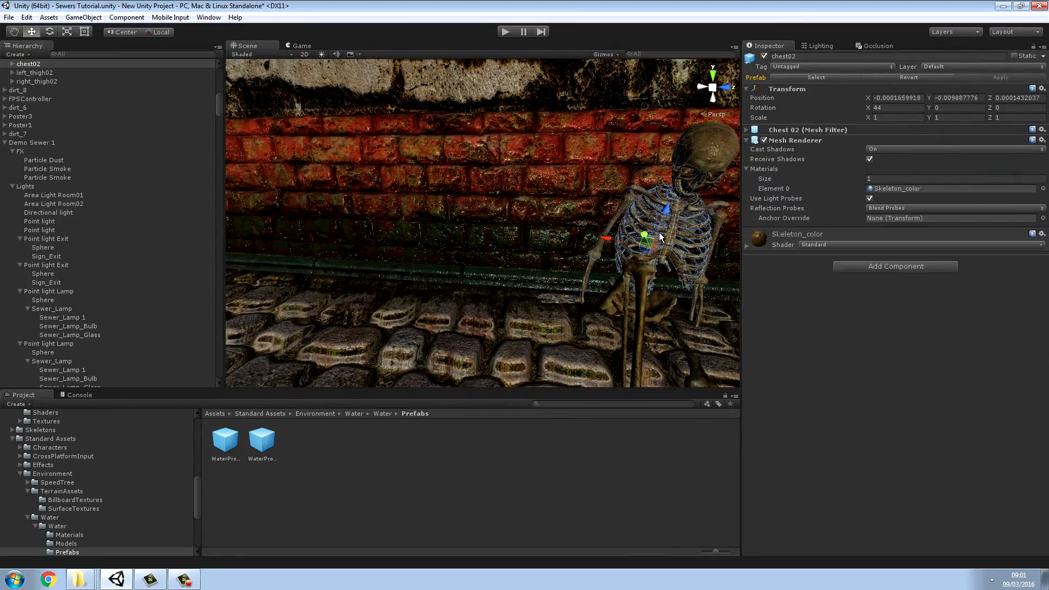
pyautogui.moveTo(742, 179); pyautogui.dragTo(618, 179)
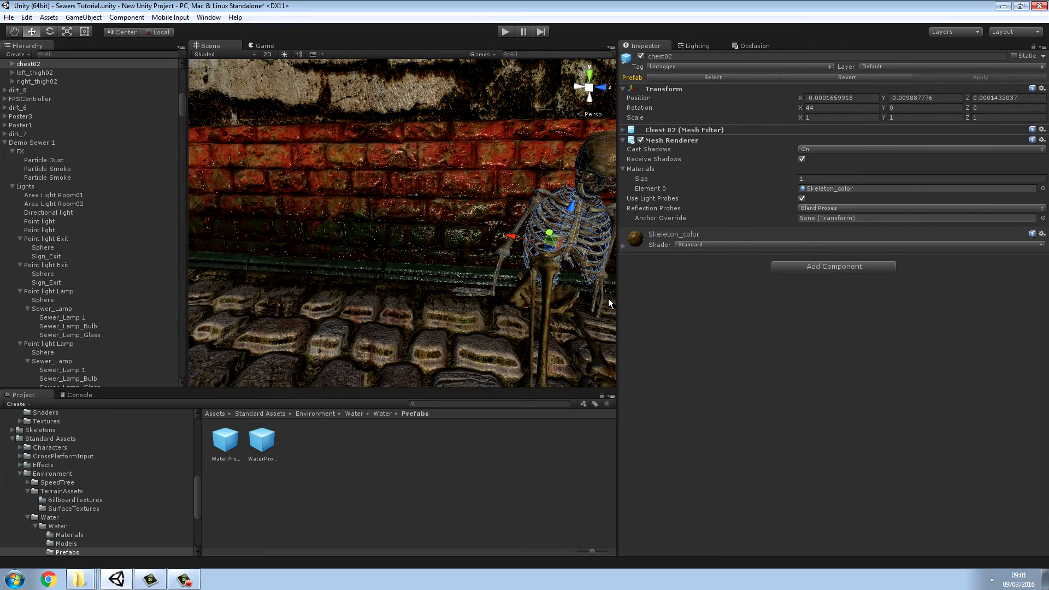
pyautogui.moveTo(622, 271); pyautogui.dragTo(743, 271)
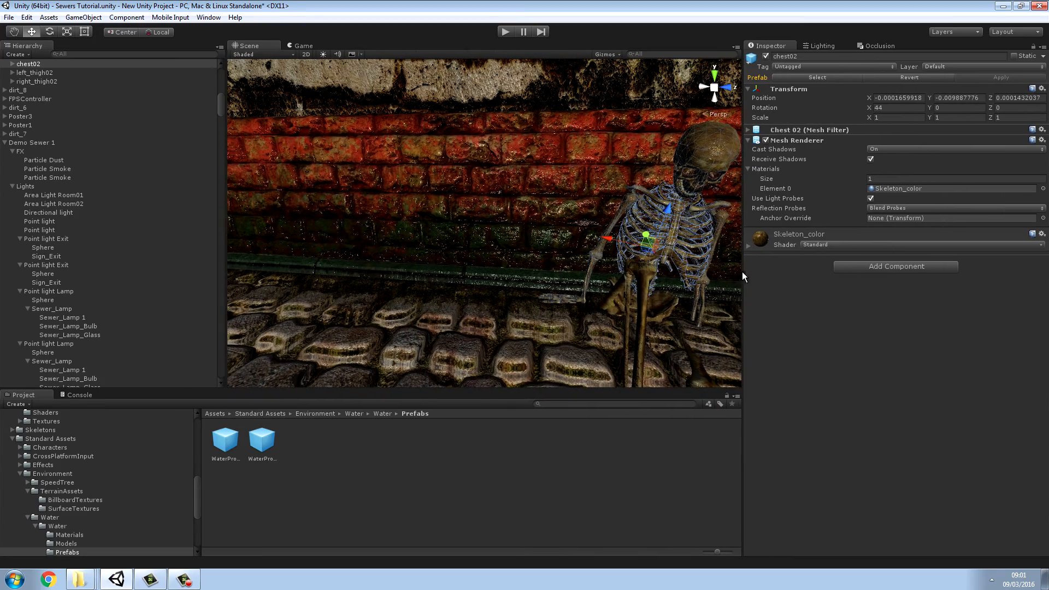
# Step: Rotate the skeleton's right calf to about X 84.07, Y 21.91, Z 23.71 and clear the selection
pyautogui.click(644, 287)
pyautogui.keyDown('alt'); pyautogui.moveTo(641, 281); pyautogui.dragTo(910, 309); pyautogui.keyUp('alt')
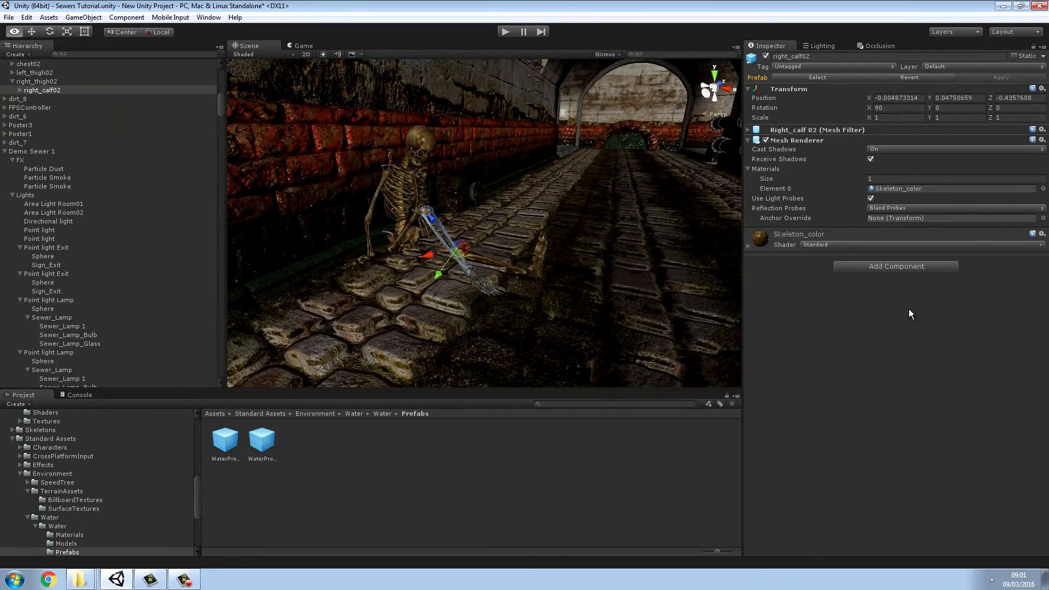
pyautogui.click(53, 32)
pyautogui.moveTo(506, 242); pyautogui.dragTo(503, 234)
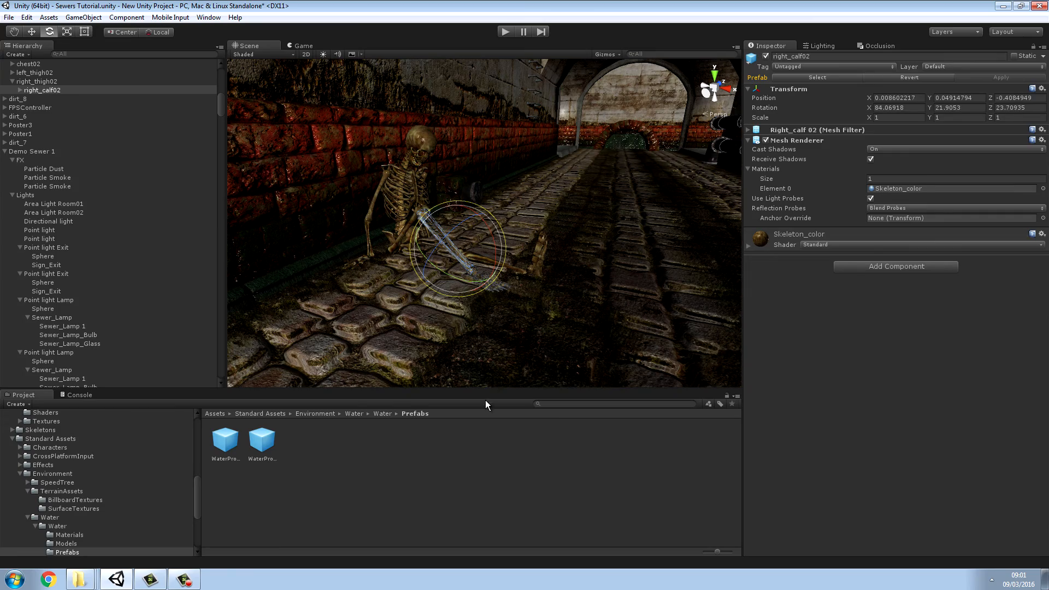
pyautogui.click(437, 444)
# Step: Select the raised straight pipe on the tunnel wall together with the short bends descending from one of its ends
pyautogui.moveTo(488, 284); pyautogui.dragTo(737, 257, button='right')
pyautogui.click(553, 157)
pyautogui.scroll(3, 477, 154)
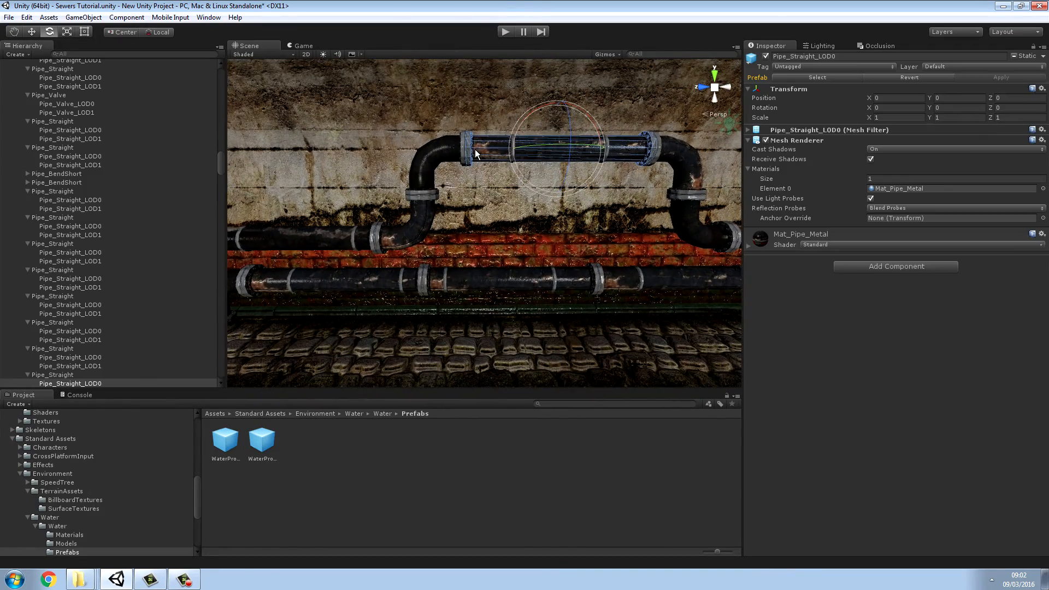
pyautogui.keyDown('shift'); pyautogui.click(438, 155); pyautogui.keyUp('shift')
pyautogui.keyDown('shift'); pyautogui.click(416, 232); pyautogui.keyUp('shift')
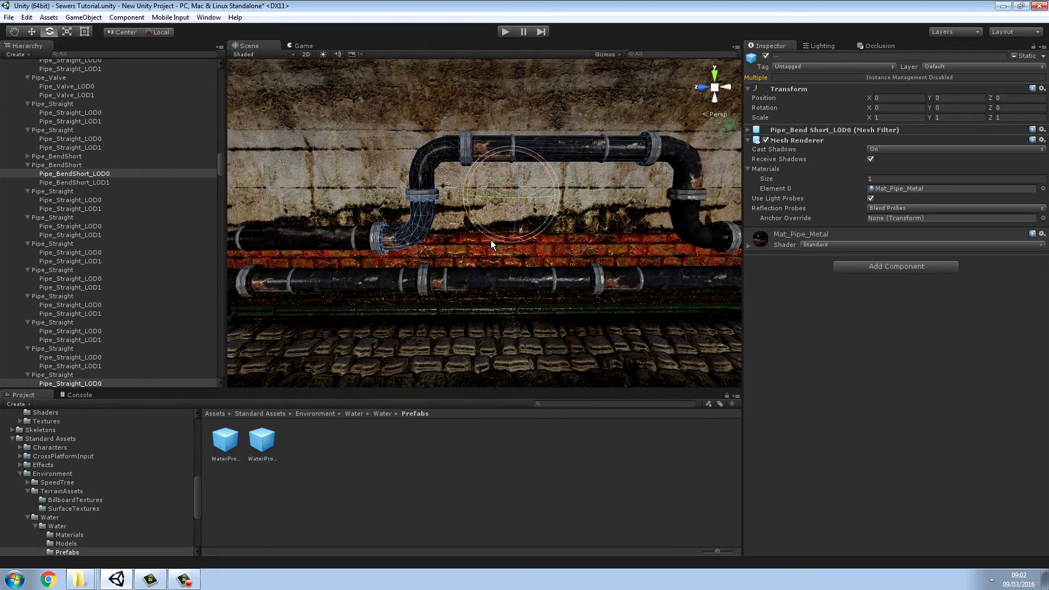
# Step: Add the straight pipe adjoining the selected bends and the straight pipe of the lower run beneath them to the selection
pyautogui.press('a')
pyautogui.moveTo(491, 241); pyautogui.dragTo(575, 255, button='right')
pyautogui.keyDown('shift'); pyautogui.click(469, 244); pyautogui.keyUp('shift')
pyautogui.press('a')
pyautogui.keyDown('shift'); pyautogui.click(560, 214); pyautogui.keyUp('shift')
pyautogui.keyDown('shift'); pyautogui.click(599, 258); pyautogui.keyUp('shift')
pyautogui.press('w')
pyautogui.keyDown('shift'); pyautogui.click(575, 255); pyautogui.keyUp('shift')
pyautogui.press('f')
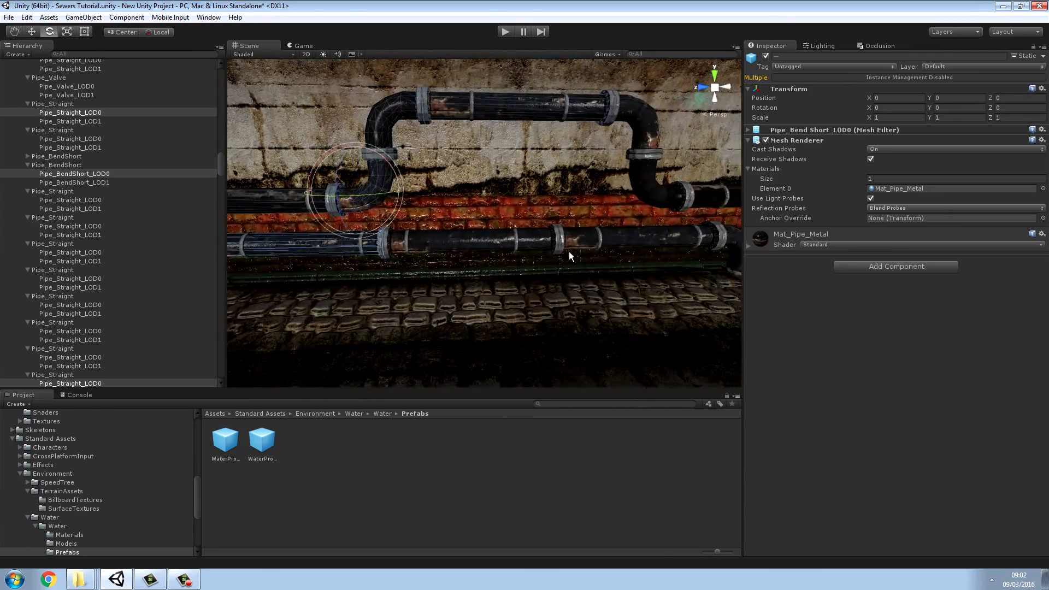
# Step: Extend the selection with the remaining lower pipes and end bend, plus the upper run's bends and straight pipe leading to the valve
pyautogui.keyDown('shift'); pyautogui.click(503, 241); pyautogui.keyUp('shift')
pyautogui.keyDown('shift'); pyautogui.click(601, 242); pyautogui.keyUp('shift')
pyautogui.press('d')
pyautogui.moveTo(641, 248)
pyautogui.mouseDown(button='right')
pyautogui.moveTo(649, 250)
pyautogui.moveTo(634, 249)
pyautogui.mouseUp(button='right')
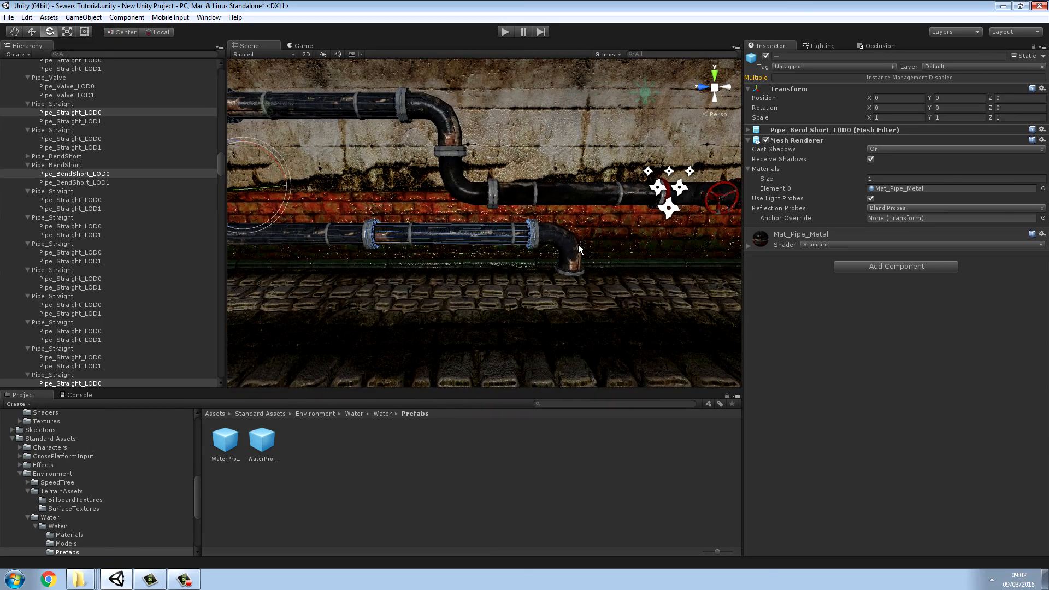
pyautogui.keyDown('shift'); pyautogui.click(575, 245); pyautogui.keyUp('shift')
pyautogui.keyDown('shift'); pyautogui.click(569, 195); pyautogui.keyUp('shift')
pyautogui.keyDown('shift'); pyautogui.click(486, 186); pyautogui.keyUp('shift')
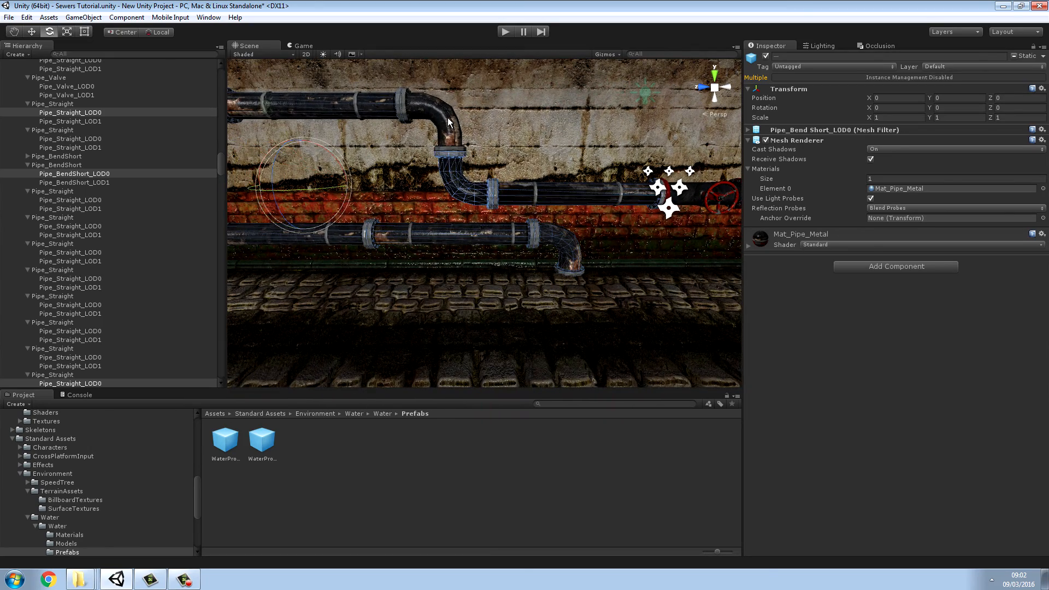
pyautogui.keyDown('shift'); pyautogui.click(448, 119); pyautogui.keyUp('shift')
# Step: Undo the accidental particle effect selection and add the red valve section and the bend beyond it to the selected pipes
pyautogui.moveTo(530, 179); pyautogui.dragTo(534, 190, button='right')
pyautogui.keyDown('shift'); pyautogui.click(535, 190); pyautogui.keyUp('shift')
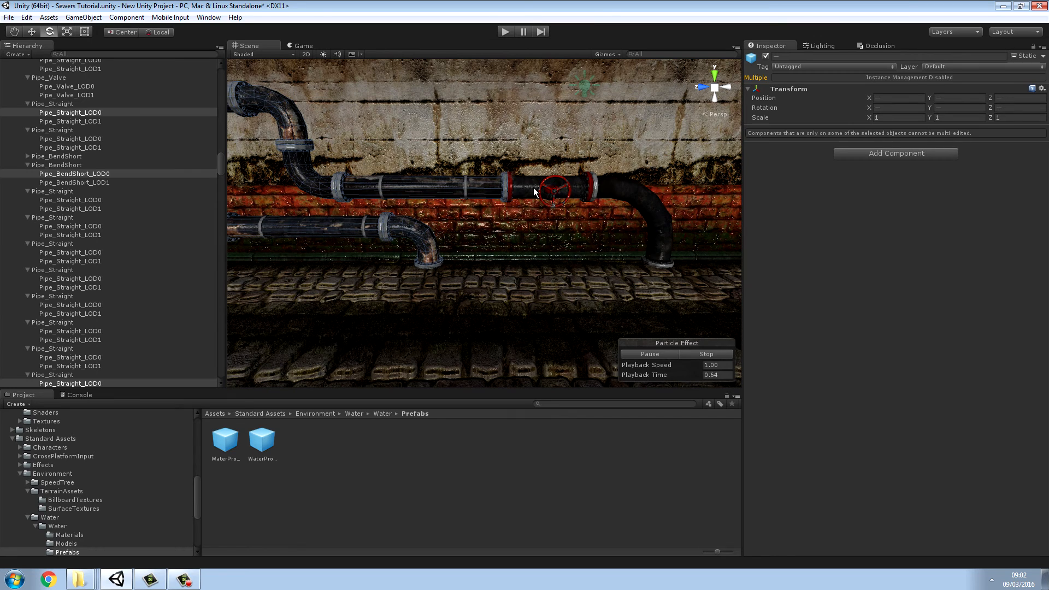
pyautogui.click(26, 18)
pyautogui.click(71, 30)
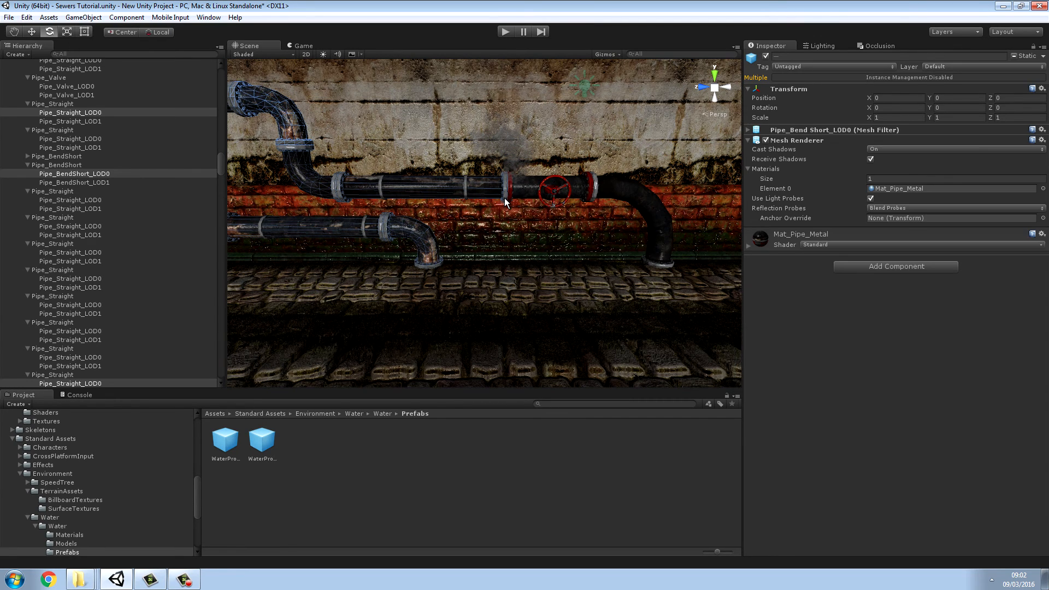
pyautogui.keyDown('shift'); pyautogui.click(663, 240); pyautogui.keyUp('shift')
pyautogui.keyDown('shift'); pyautogui.click(561, 202); pyautogui.keyUp('shift')
pyautogui.moveTo(561, 202); pyautogui.dragTo(788, 185, button='right')
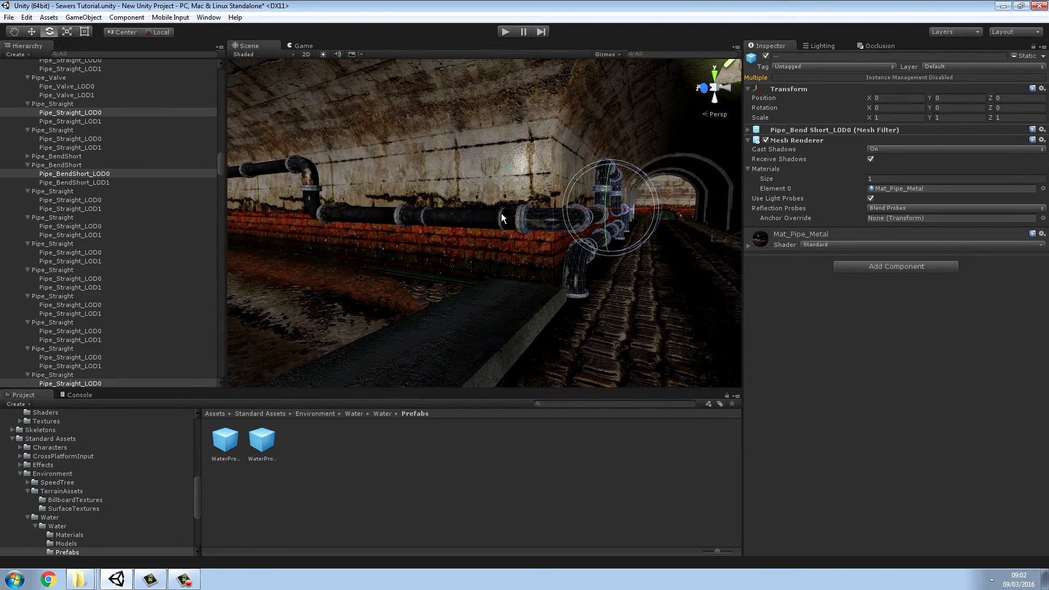
# Step: Extend the selection with the pipes around the corner and above the water, including the vertical pipe entering the water
pyautogui.keyDown('shift'); pyautogui.click(425, 209); pyautogui.keyUp('shift')
pyautogui.keyDown('shift'); pyautogui.click(311, 192); pyautogui.keyUp('shift')
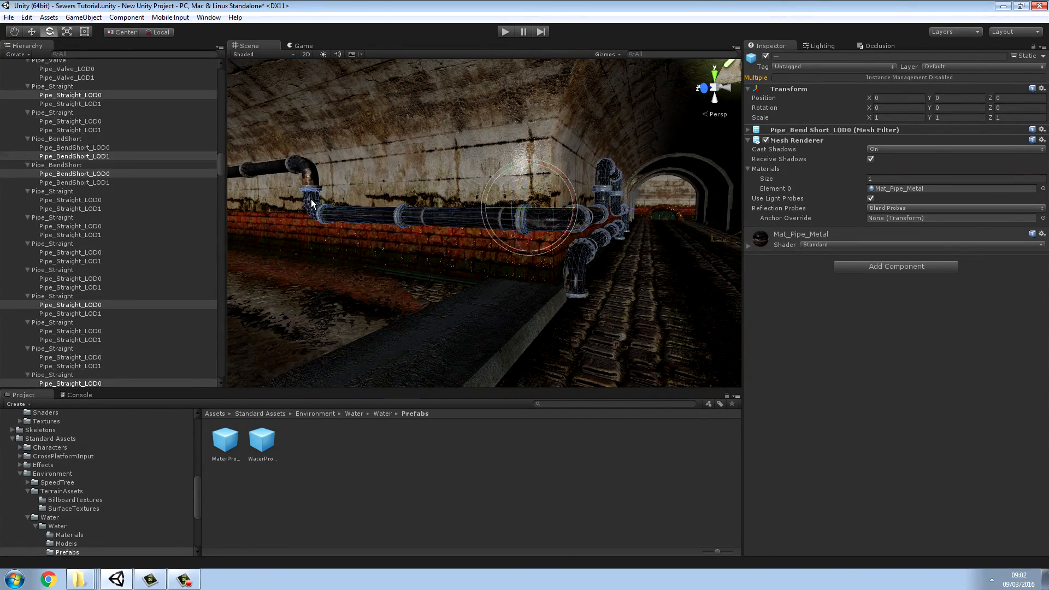
pyautogui.moveTo(311, 181); pyautogui.dragTo(400, 174, button='right')
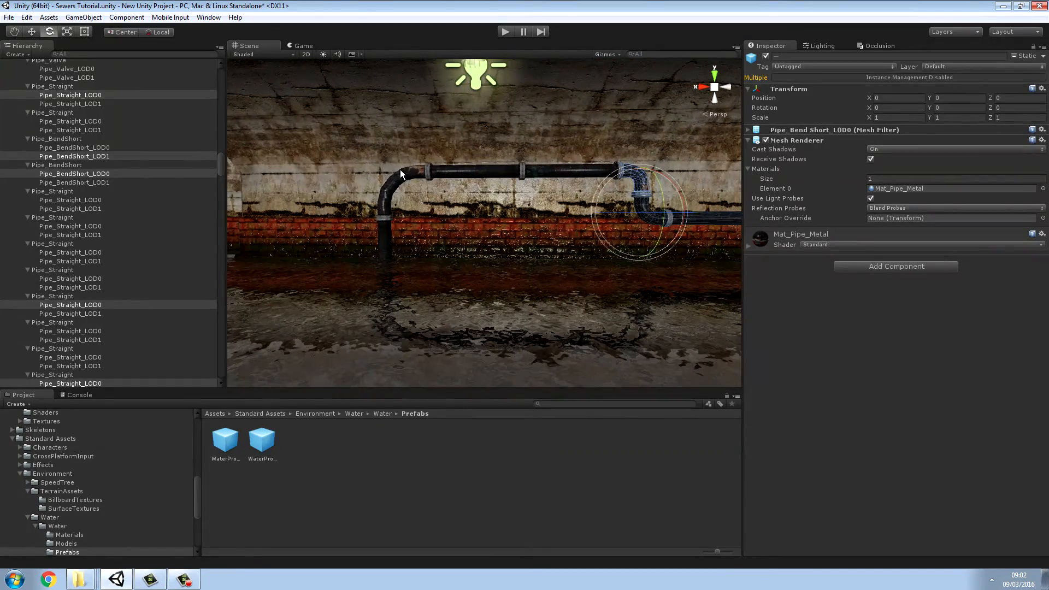
pyautogui.keyDown('shift'); pyautogui.click(563, 170); pyautogui.keyUp('shift')
pyautogui.keyDown('shift'); pyautogui.click(445, 172); pyautogui.keyUp('shift')
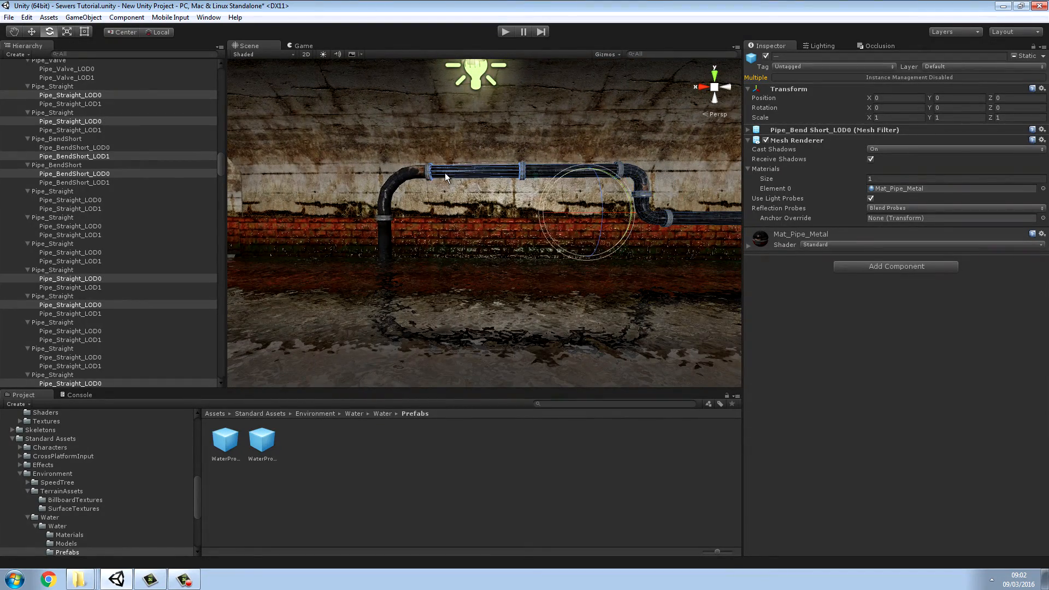
pyautogui.keyDown('shift'); pyautogui.click(398, 179); pyautogui.keyUp('shift')
pyautogui.keyDown('shift'); pyautogui.click(385, 236); pyautogui.keyUp('shift')
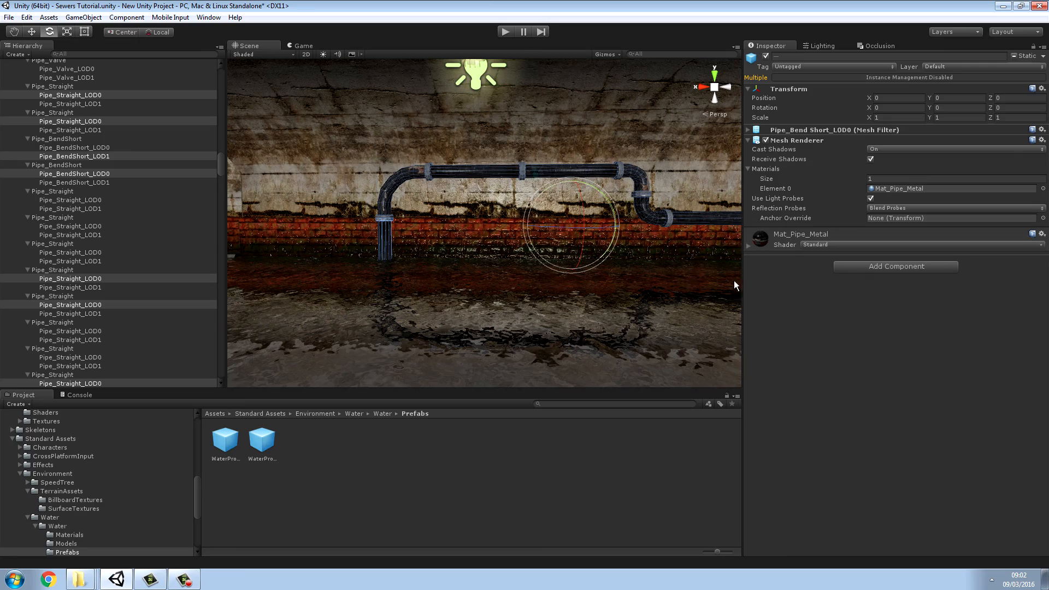
# Step: Add a Box Collider to all selected pipe pieces and clear the selection
pyautogui.click(854, 267)
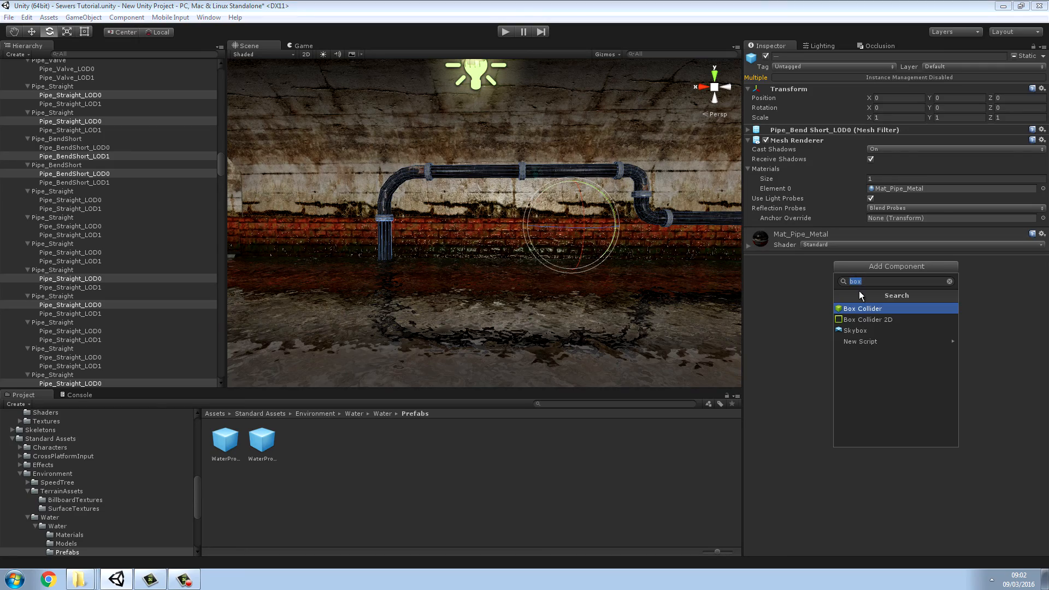
pyautogui.click(860, 309)
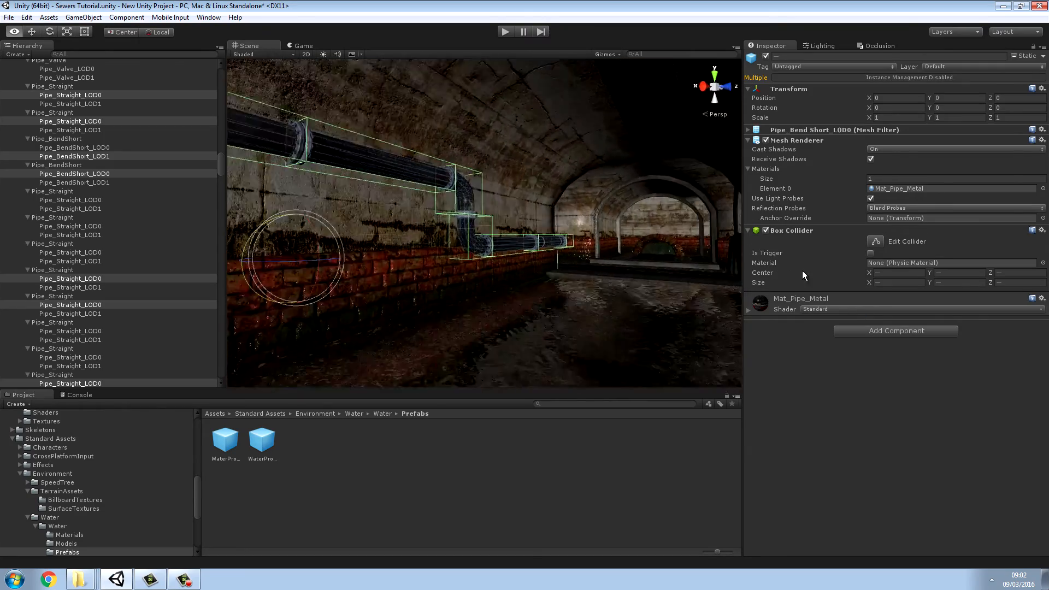
pyautogui.moveTo(788, 273); pyautogui.dragTo(346, 270, button='right')
pyautogui.click(376, 454)
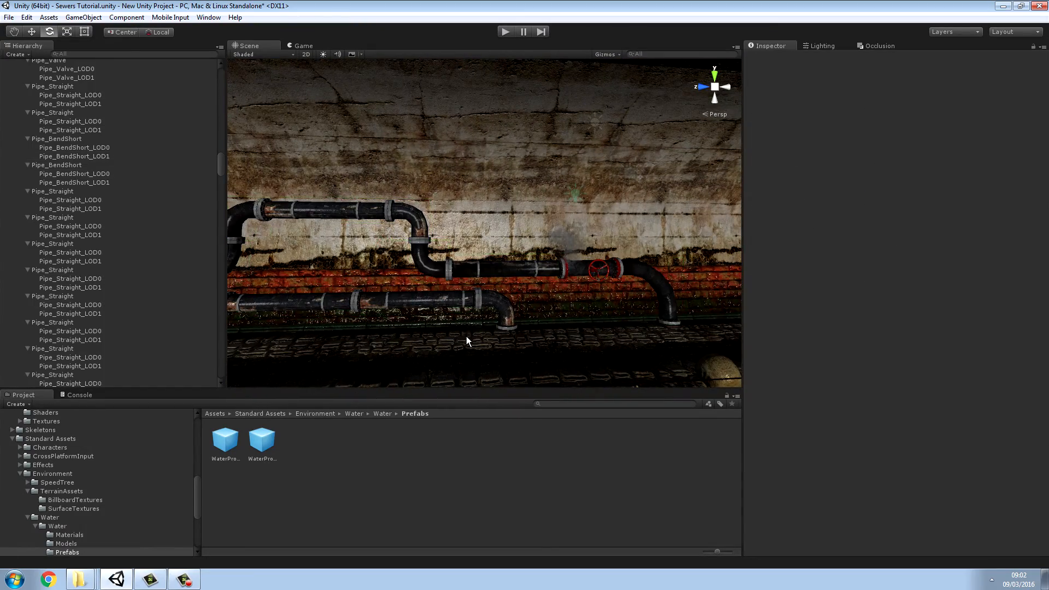
pyautogui.moveTo(504, 273); pyautogui.dragTo(1048, 280, button='right')
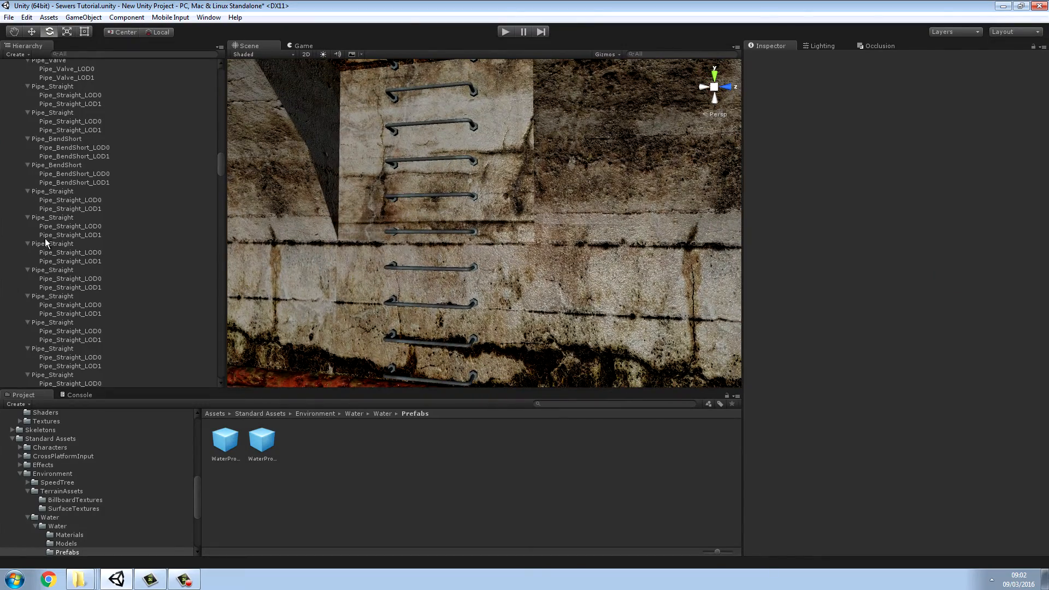
# Step: Add a Box Collider to the wall ladder, Sewer_ExitTop_Stairs, and clear the selection
pyautogui.click(466, 198)
pyautogui.keyDown('alt'); pyautogui.moveTo(504, 205); pyautogui.dragTo(363, 212); pyautogui.keyUp('alt')
pyautogui.click(854, 266)
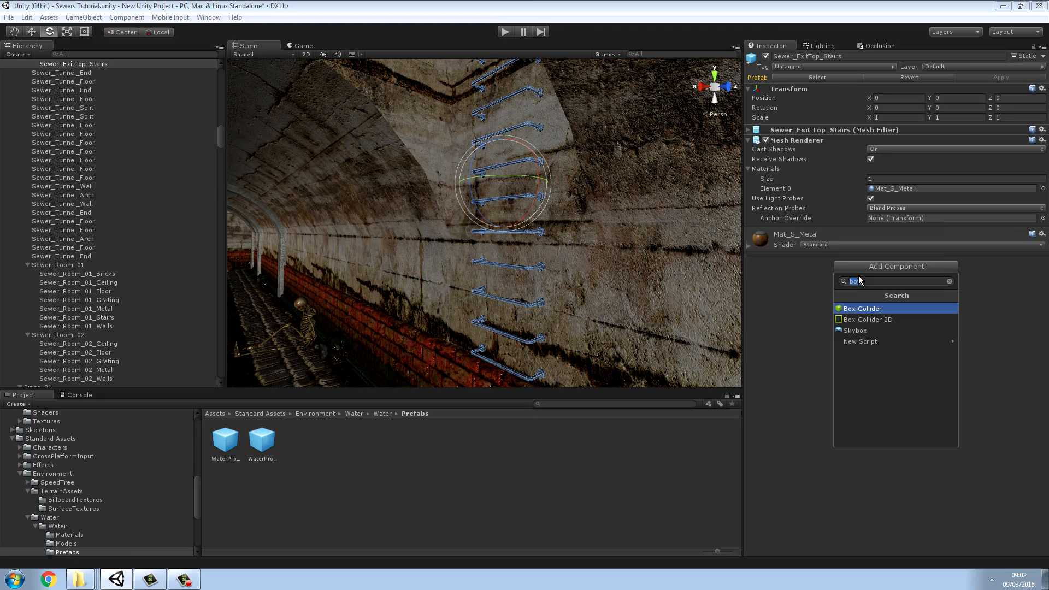
pyautogui.click(862, 311)
pyautogui.keyDown('alt'); pyautogui.moveTo(684, 284); pyautogui.dragTo(753, 278); pyautogui.keyUp('alt')
pyautogui.click(594, 429)
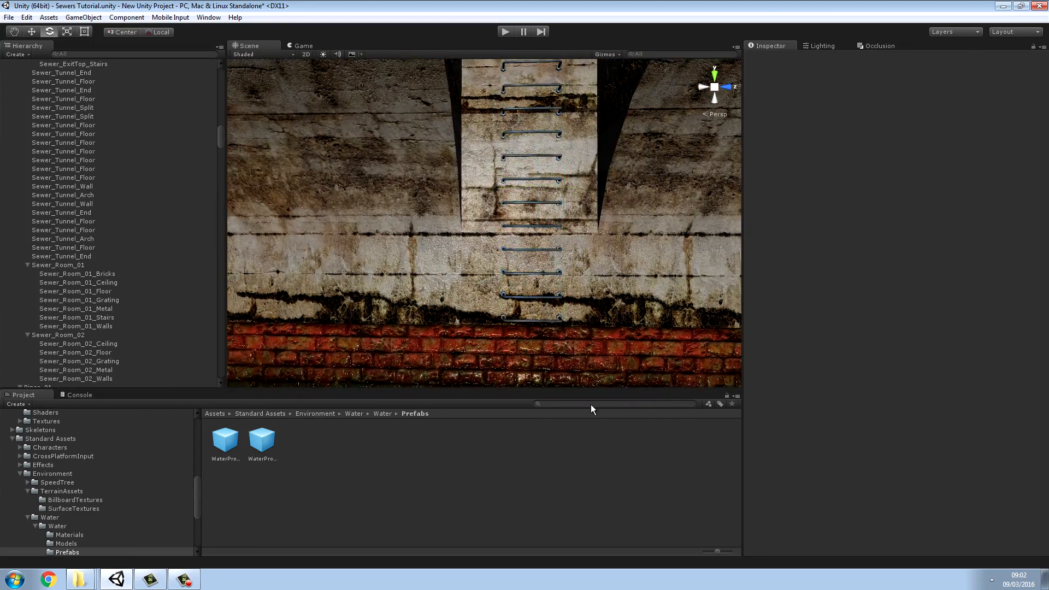
# Step: Select the parent object skeleton_Sitting of the skeleton leaning against the tunnel's brick wall
pyautogui.keyDown('alt'); pyautogui.moveTo(524, 306); pyautogui.dragTo(246, 316); pyautogui.keyUp('alt')
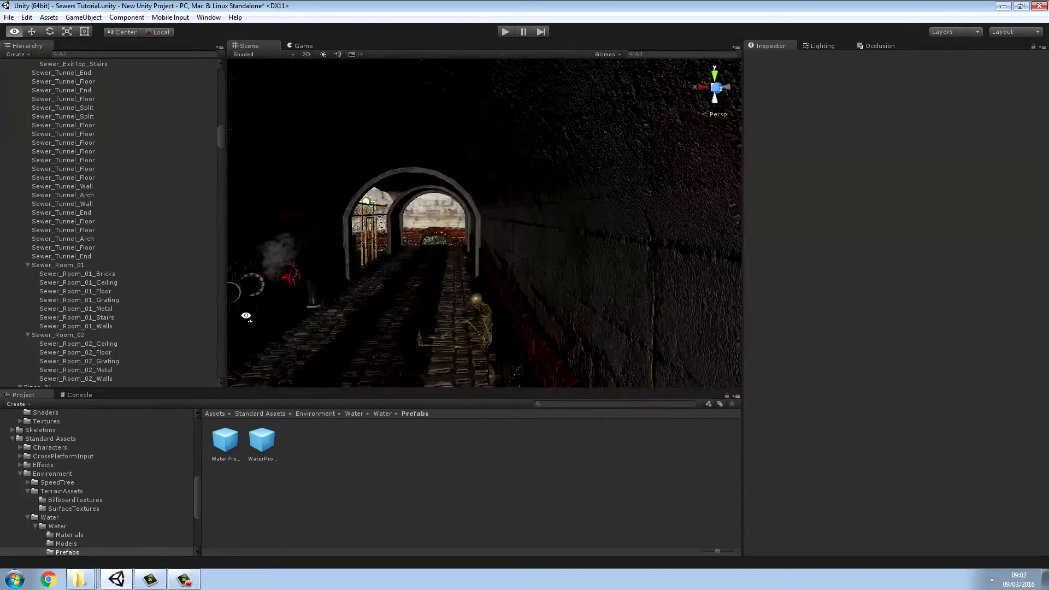
pyautogui.moveTo(246, 316); pyautogui.dragTo(556, 286, button='right')
pyautogui.click(558, 288)
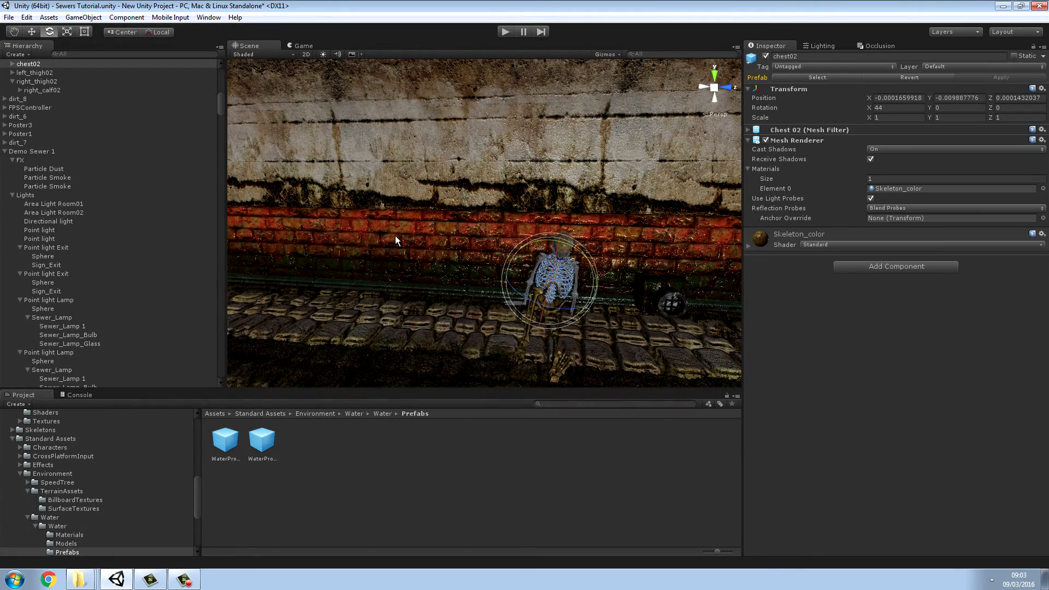
pyautogui.moveTo(220, 111); pyautogui.dragTo(220, 107)
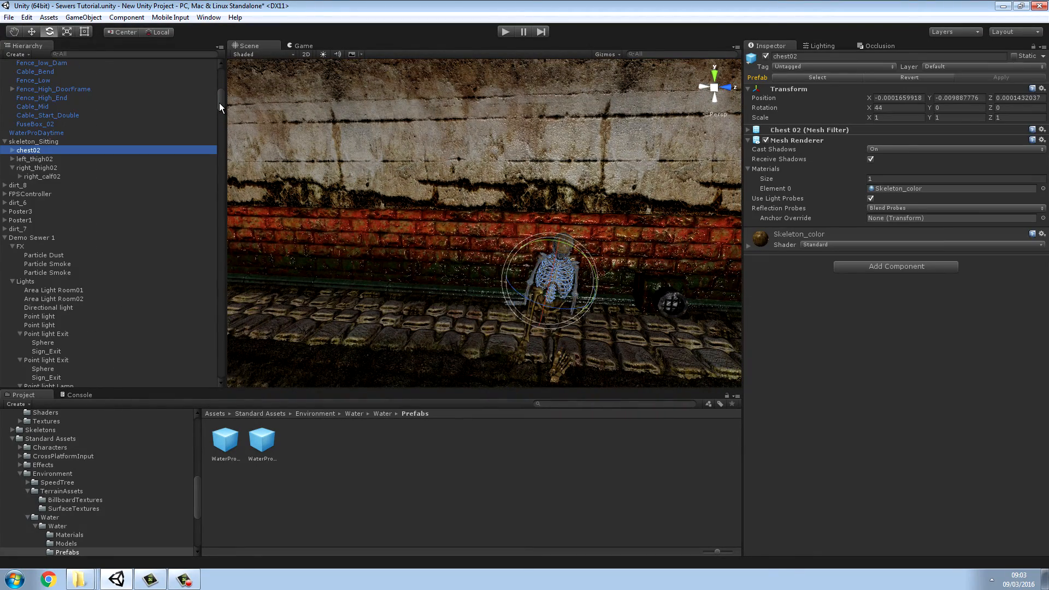
pyautogui.click(24, 143)
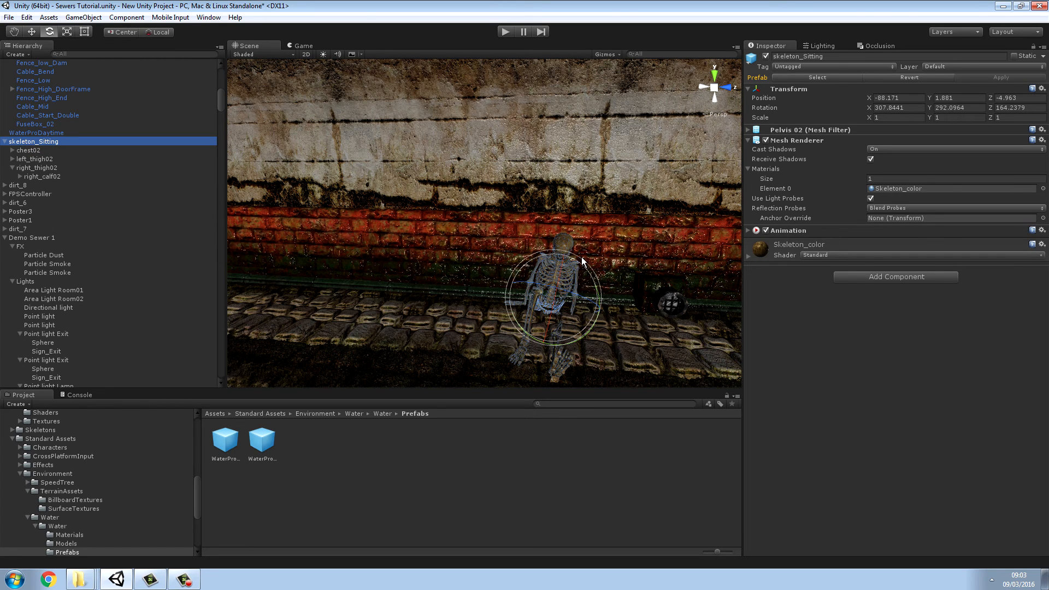
# Step: Try a Box Collider on the sitting skeleton and undo its addition
pyautogui.click(844, 278)
pyautogui.write('box')
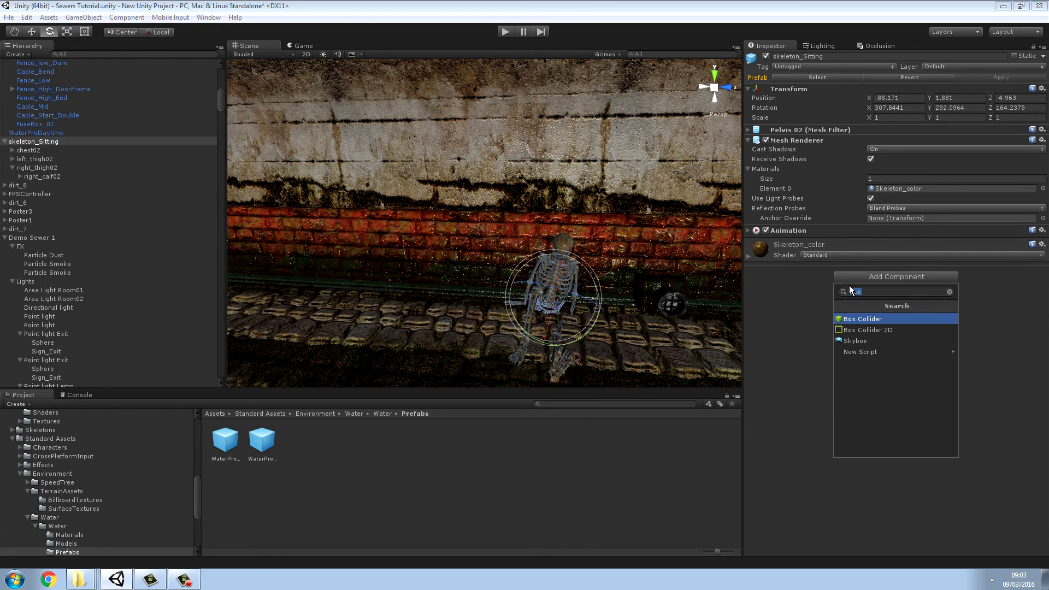
pyautogui.click(860, 319)
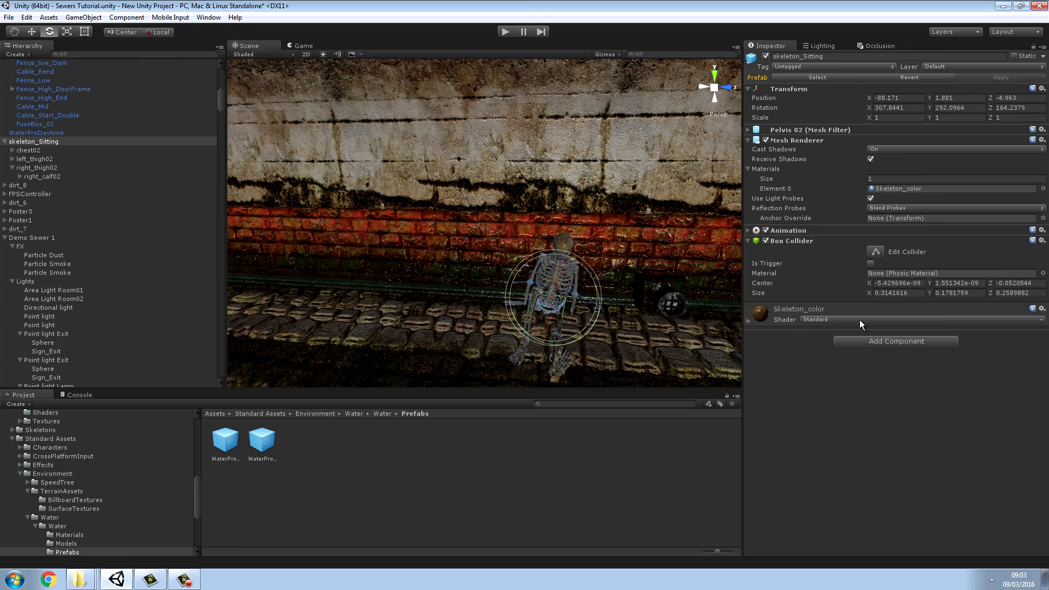
pyautogui.click(26, 17)
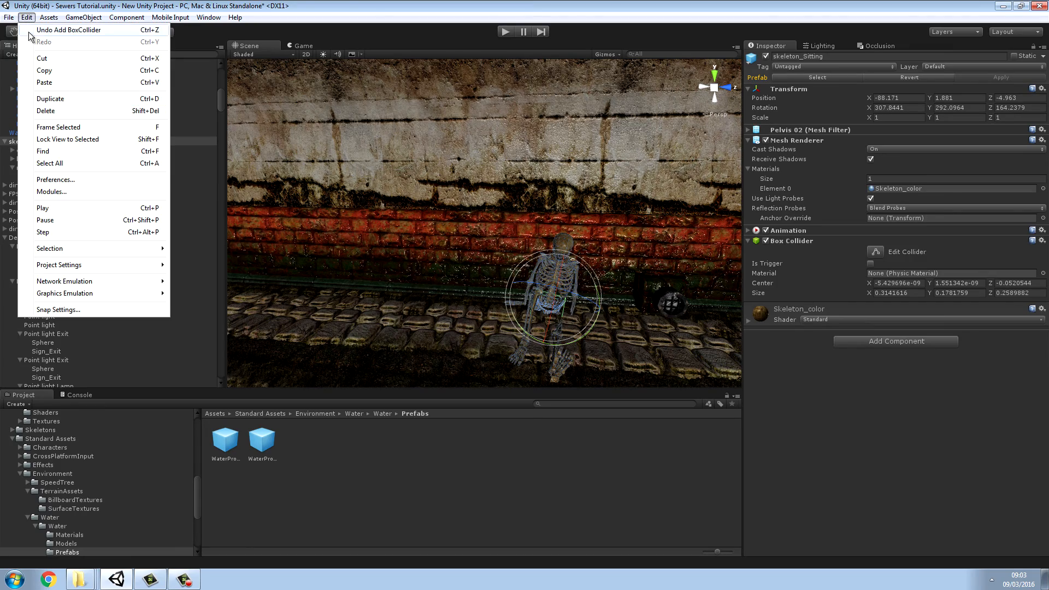
pyautogui.click(34, 32)
# Step: Add a Mesh Collider to the sitting skeleton's parent object
pyautogui.keyDown('alt'); pyautogui.moveTo(415, 175); pyautogui.dragTo(292, 210); pyautogui.keyUp('alt')
pyautogui.moveTo(292, 210); pyautogui.dragTo(297, 212, button='right')
pyautogui.press('s')
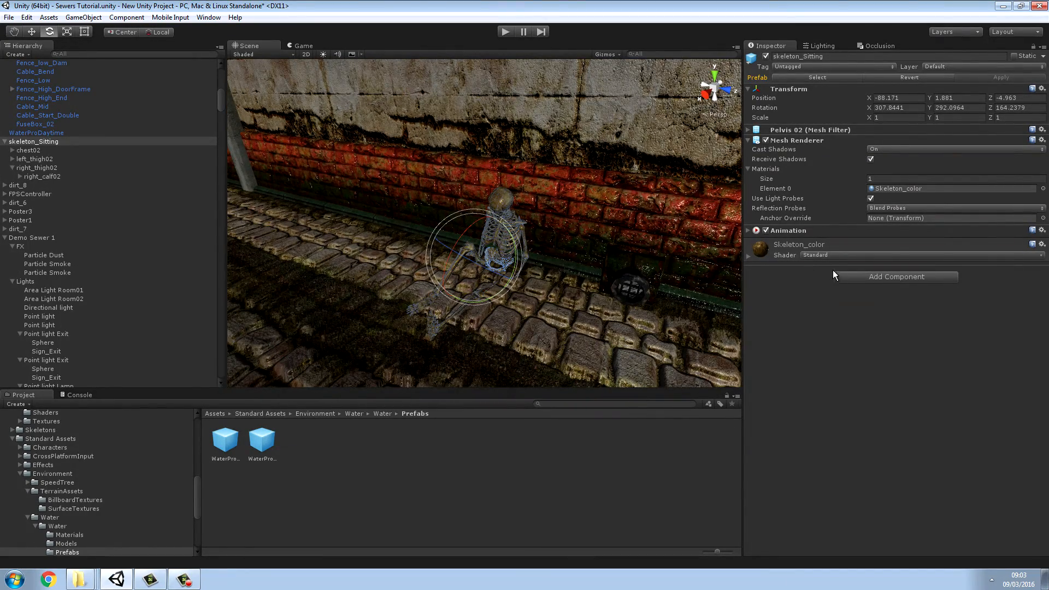
pyautogui.click(877, 277)
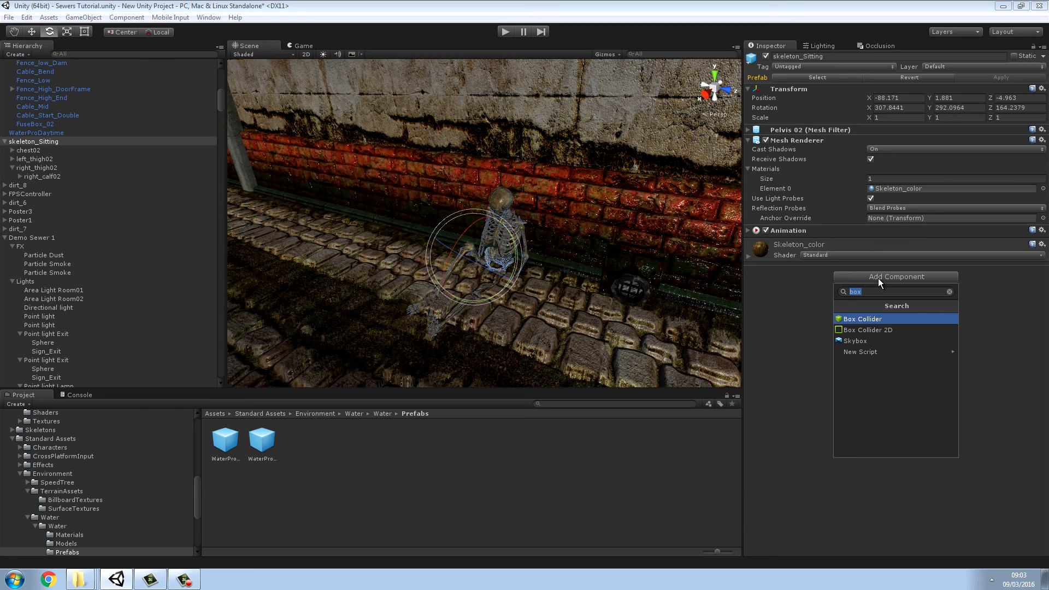
pyautogui.write('mesh')
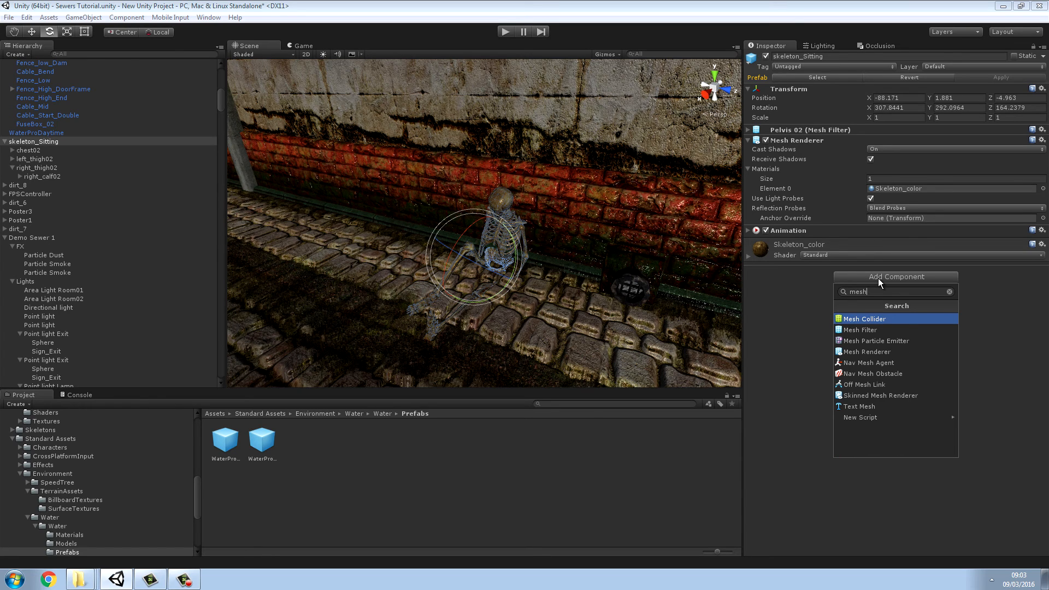
pyautogui.click(867, 320)
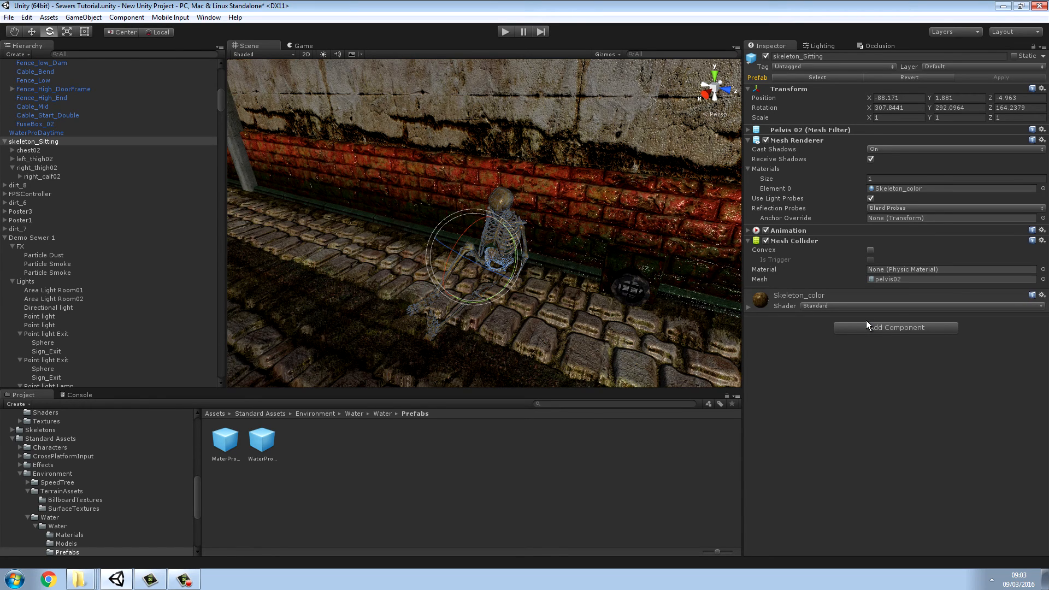
pyautogui.press('w')
pyautogui.moveTo(689, 291); pyautogui.dragTo(567, 151, button='right')
# Step: Run the scene and walk through the tunnel, the flooded chamber and its slatted platform to test the collisions
pyautogui.click(507, 31)
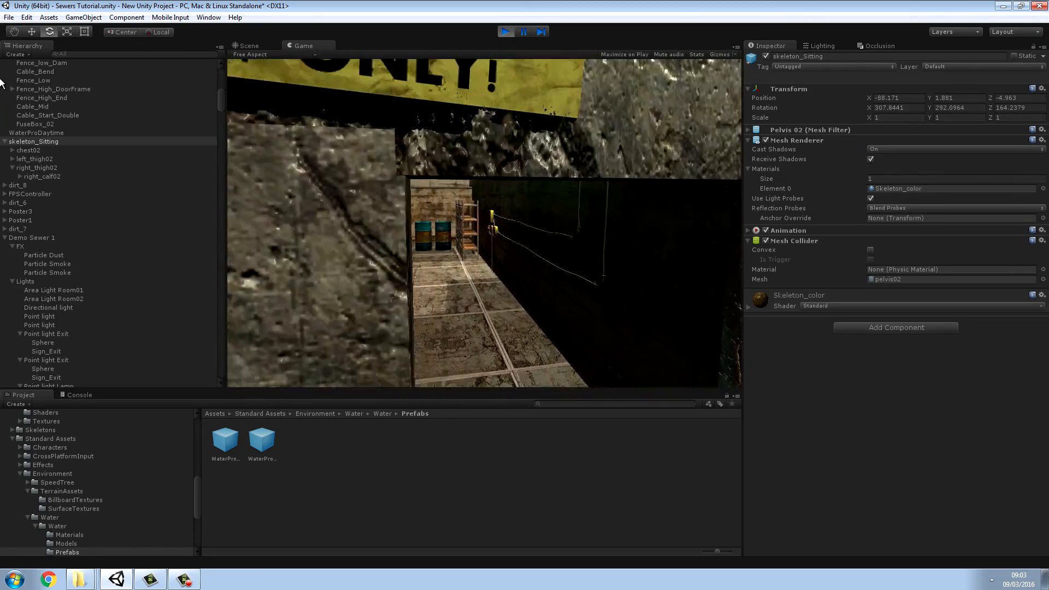
pyautogui.press('w')
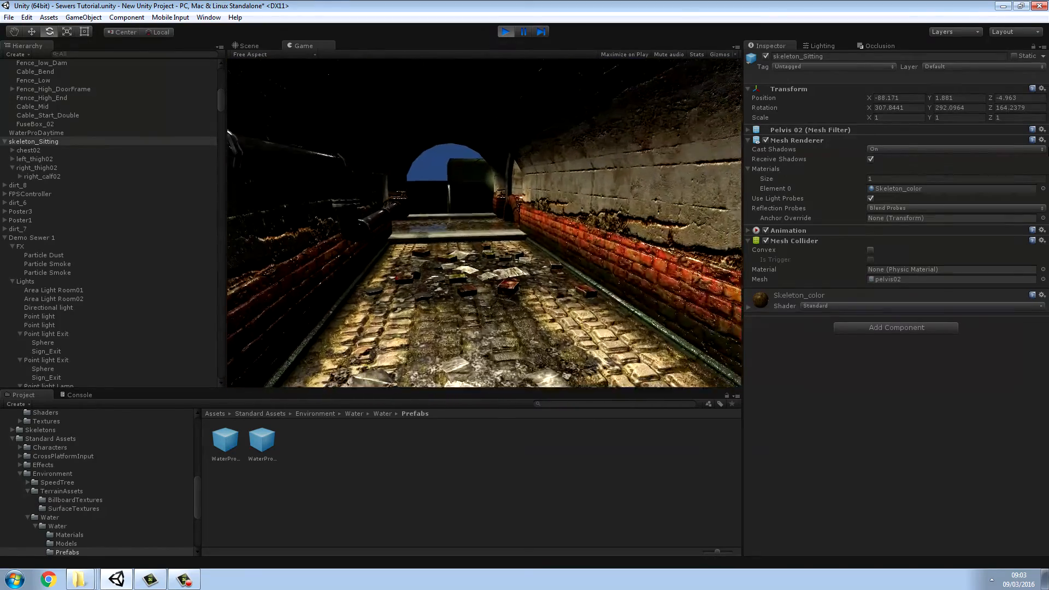
pyautogui.press('w')
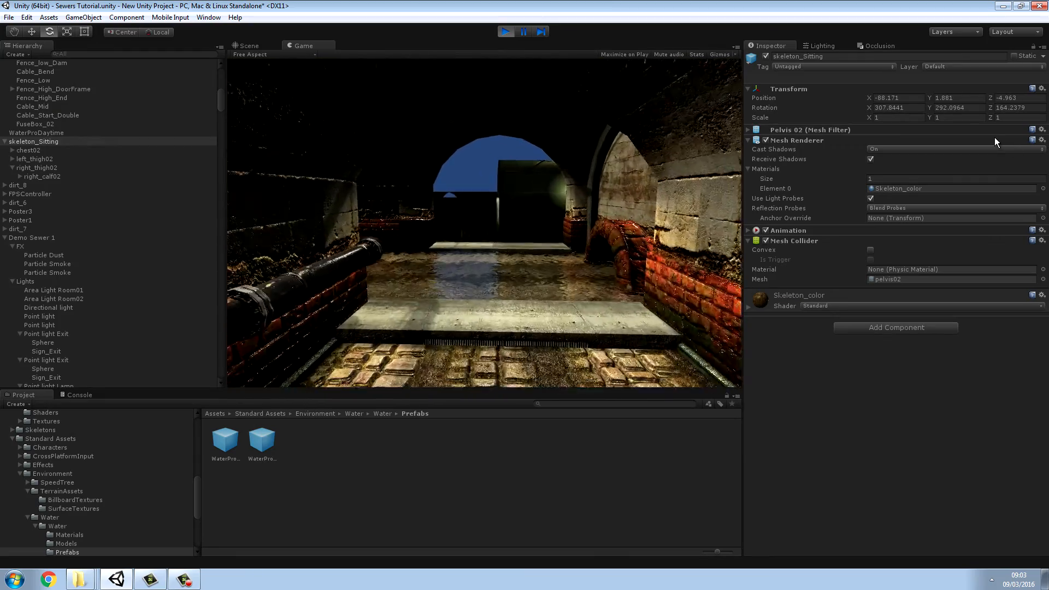
pyautogui.press('w')
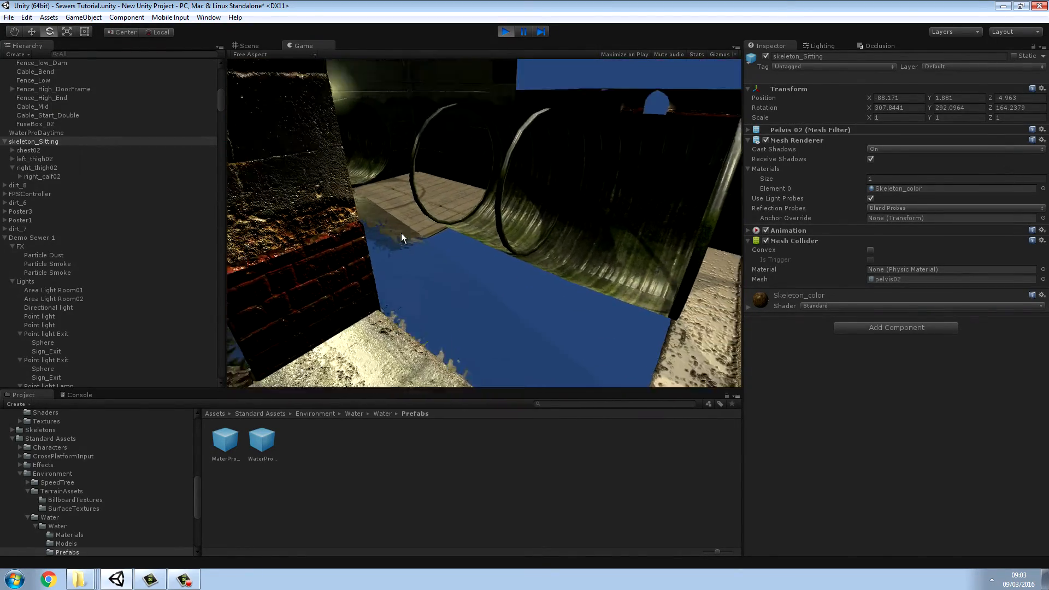
pyautogui.press('w')
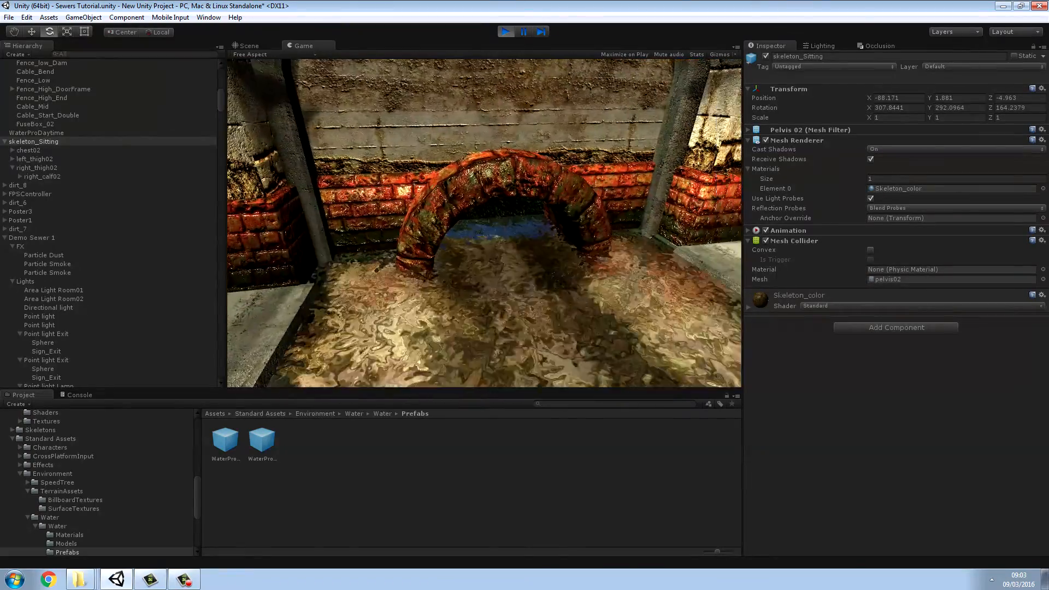
pyautogui.press('w')
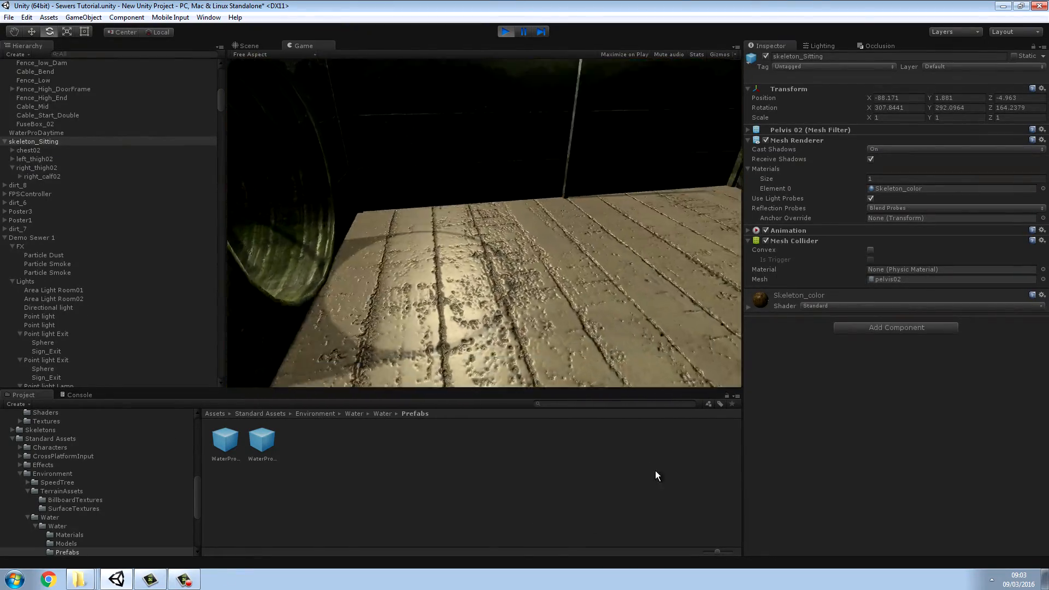
pyautogui.press('w')
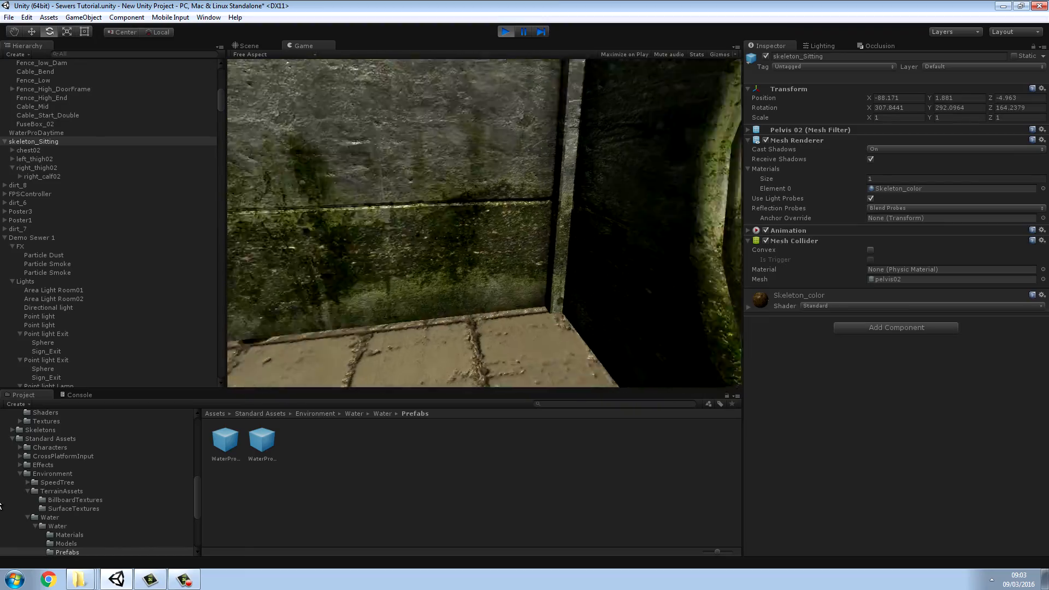
pyautogui.press('w')
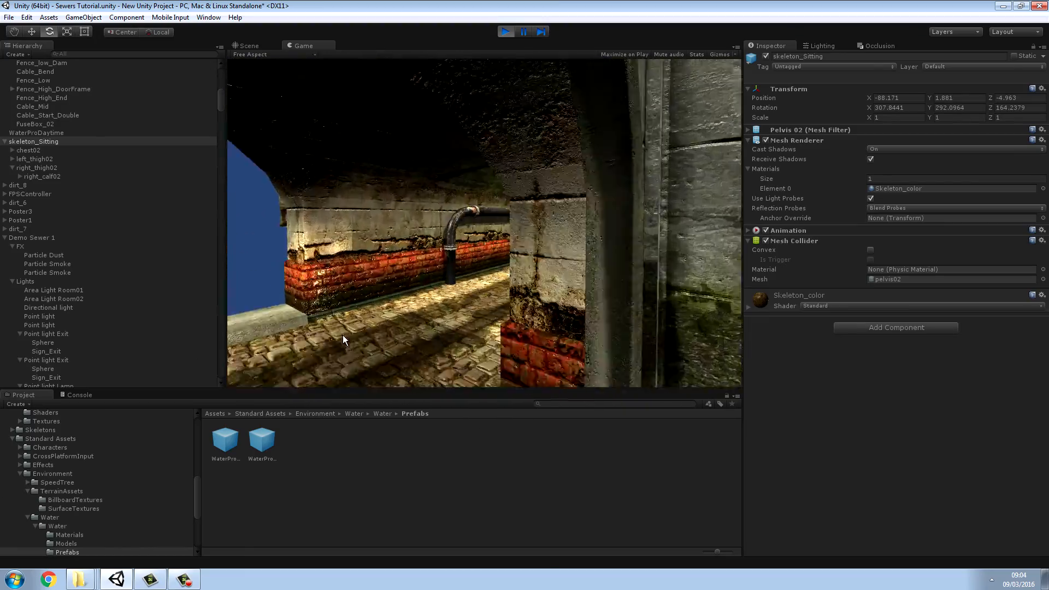
pyautogui.press('w')
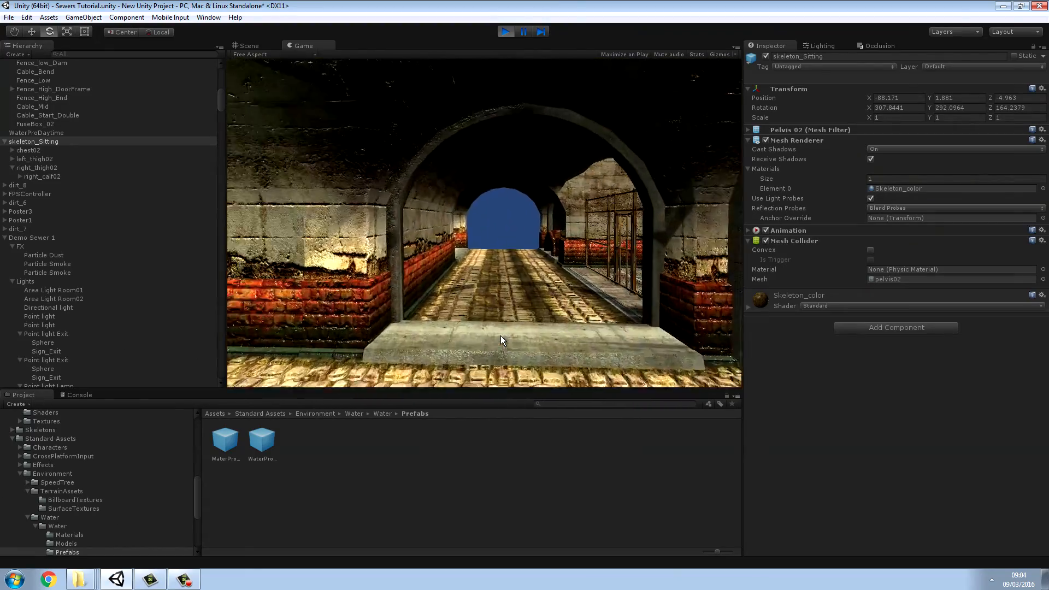
# Step: Test collisions in the stair room, around the wall pipe, fenced gate and railed walkway, and stop the play test
pyautogui.press('w')
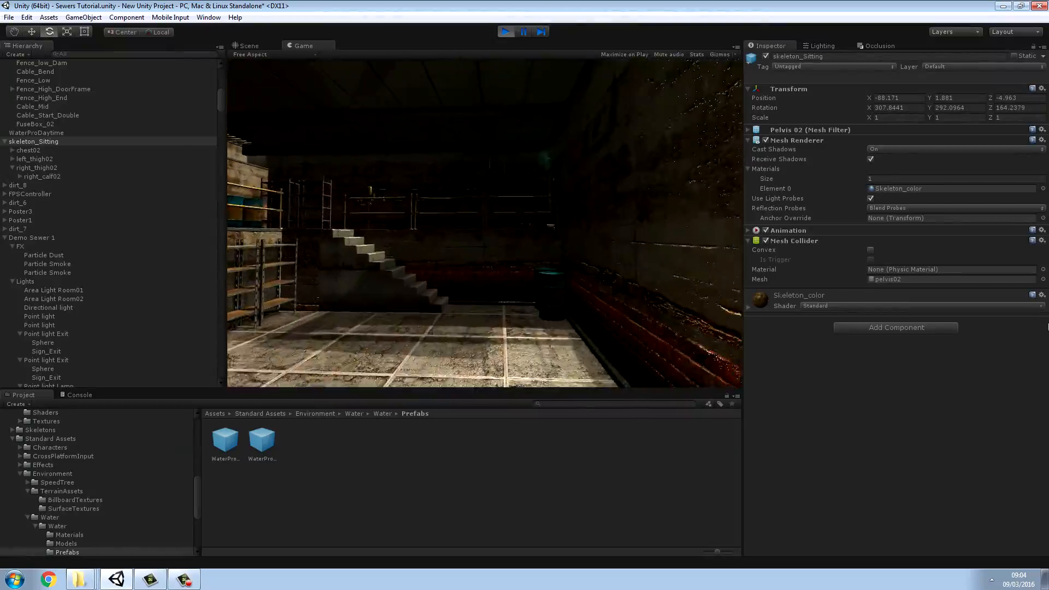
pyautogui.press('w')
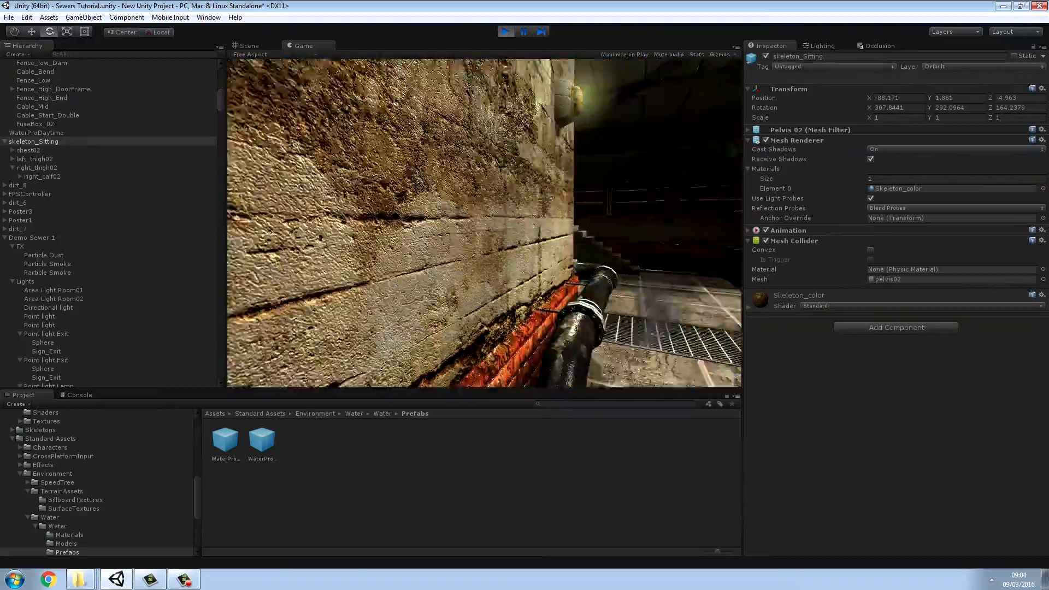
pyautogui.press('w')
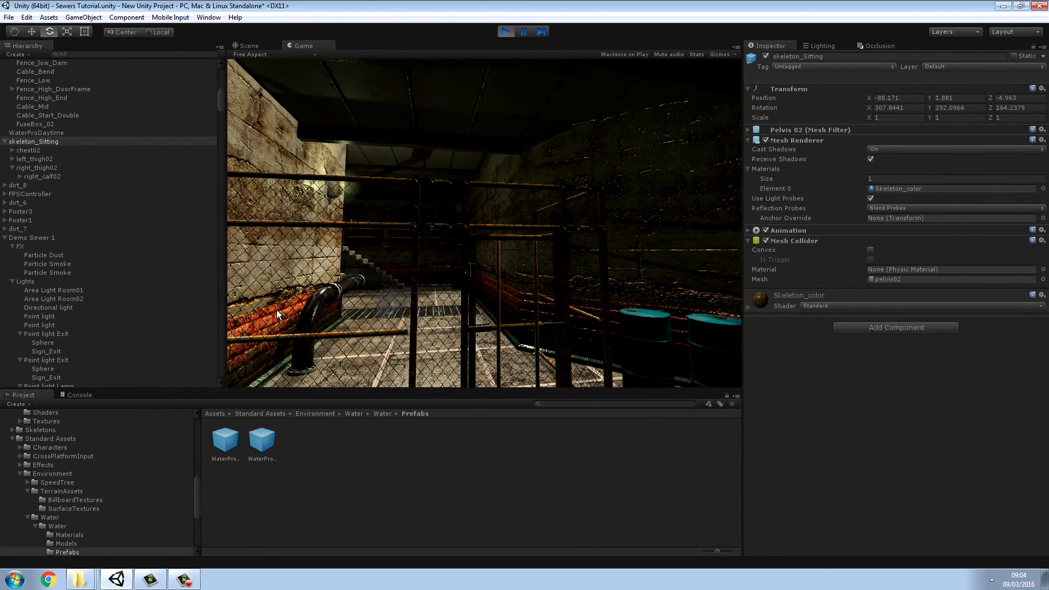
pyautogui.press('w')
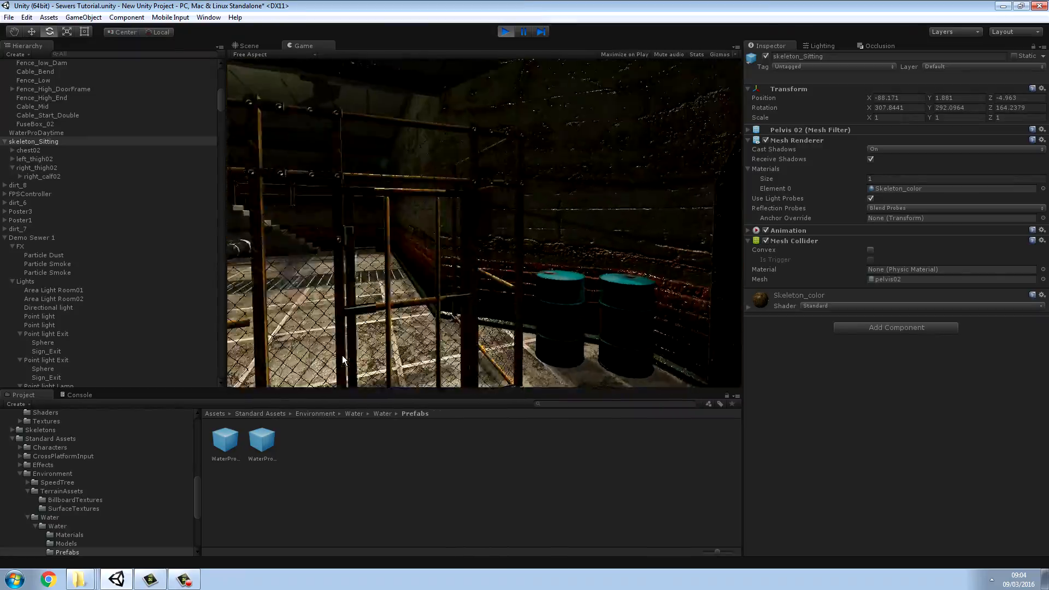
pyautogui.press('w')
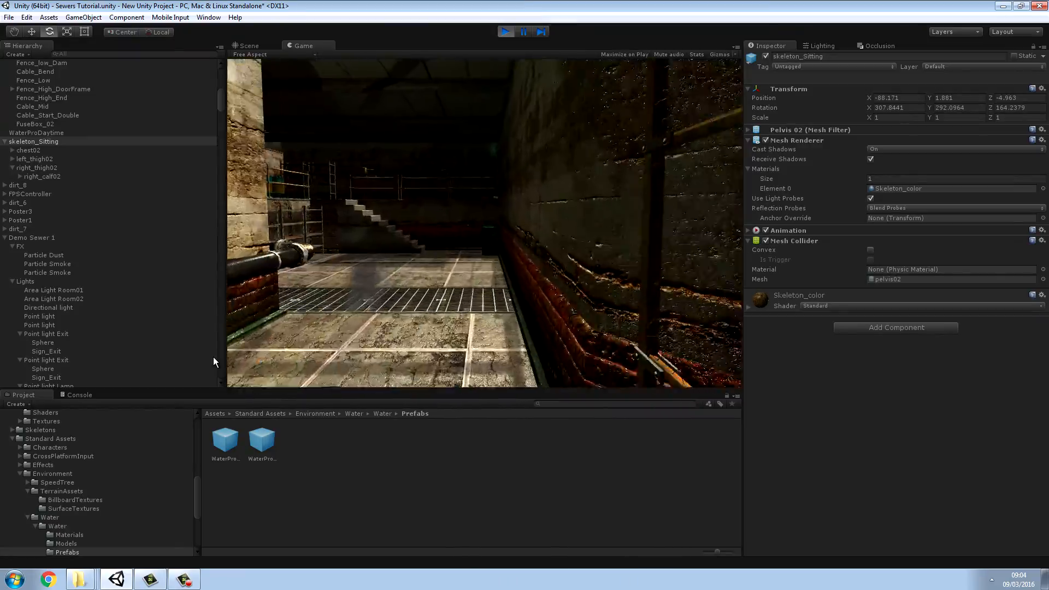
pyautogui.press('w')
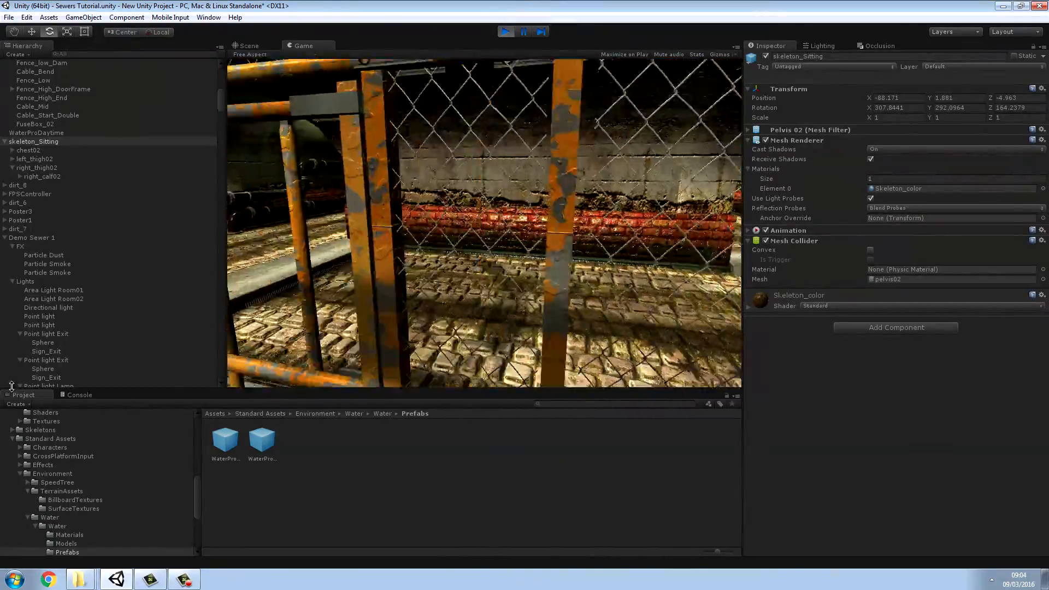
pyautogui.press('w')
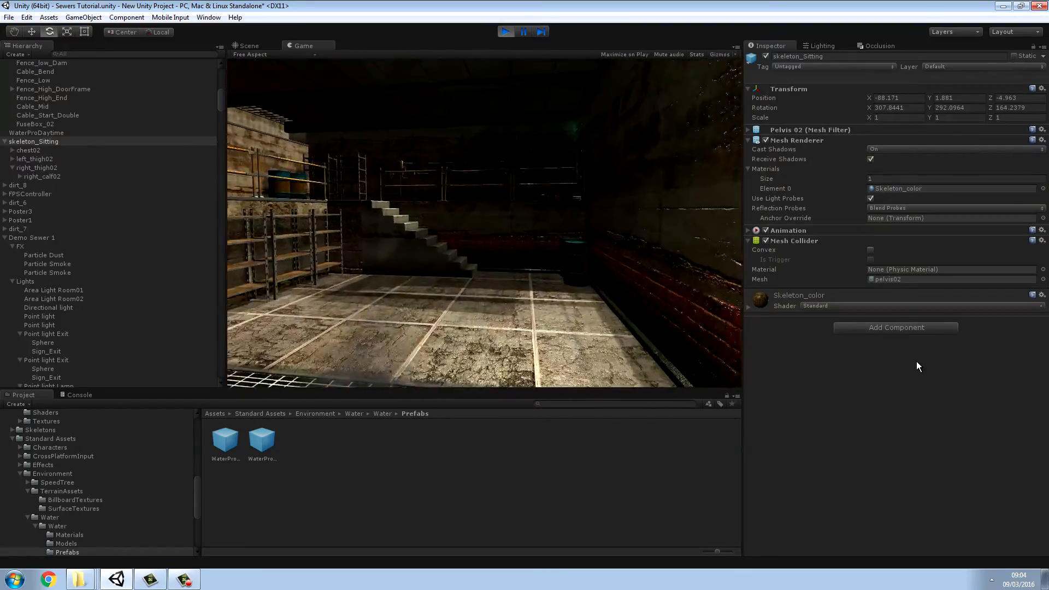
pyautogui.press('w')
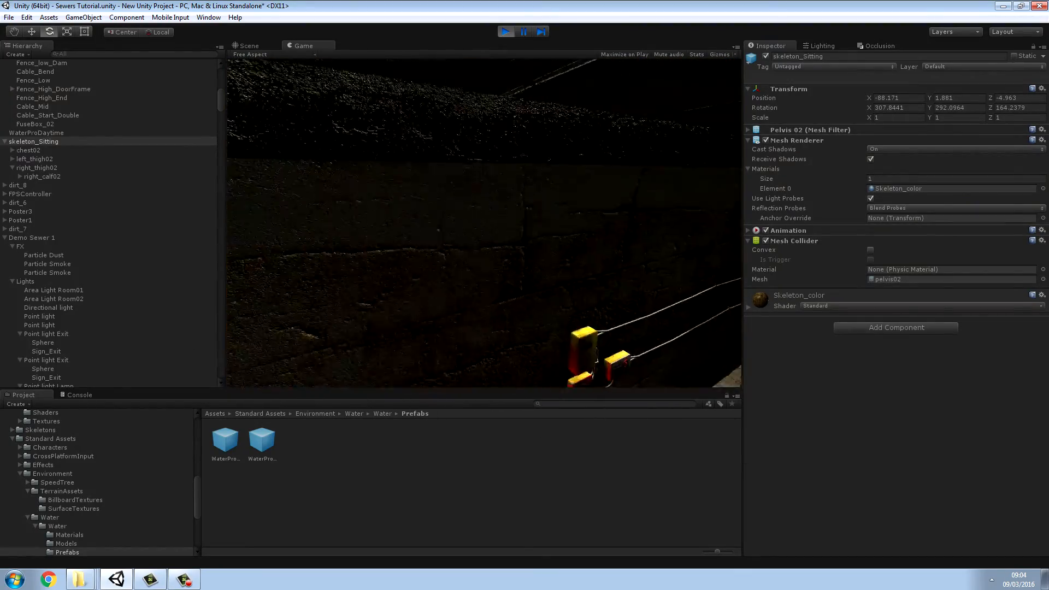
pyautogui.press('w')
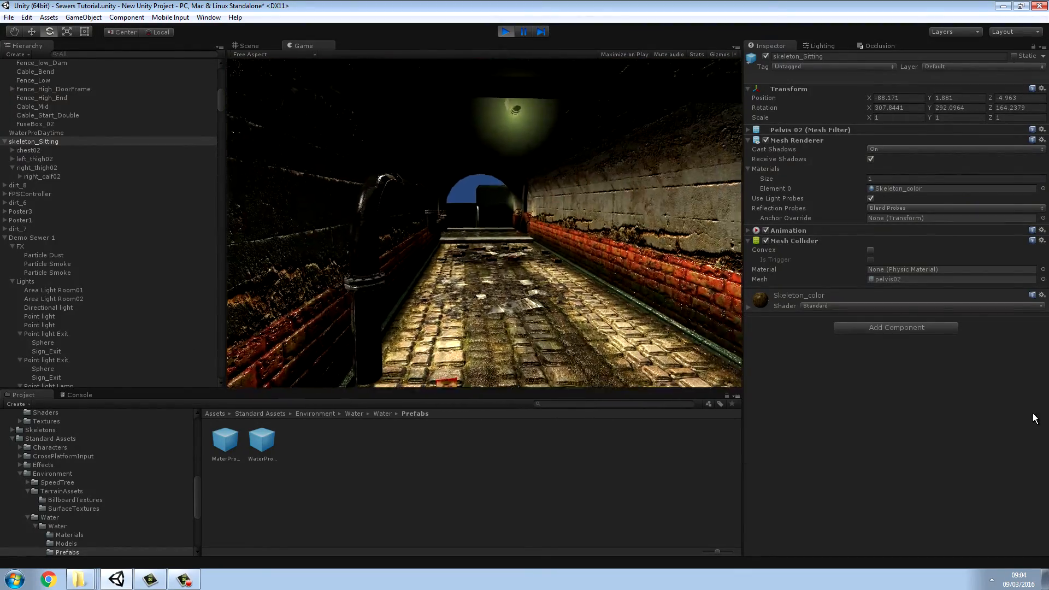
pyautogui.press('w')
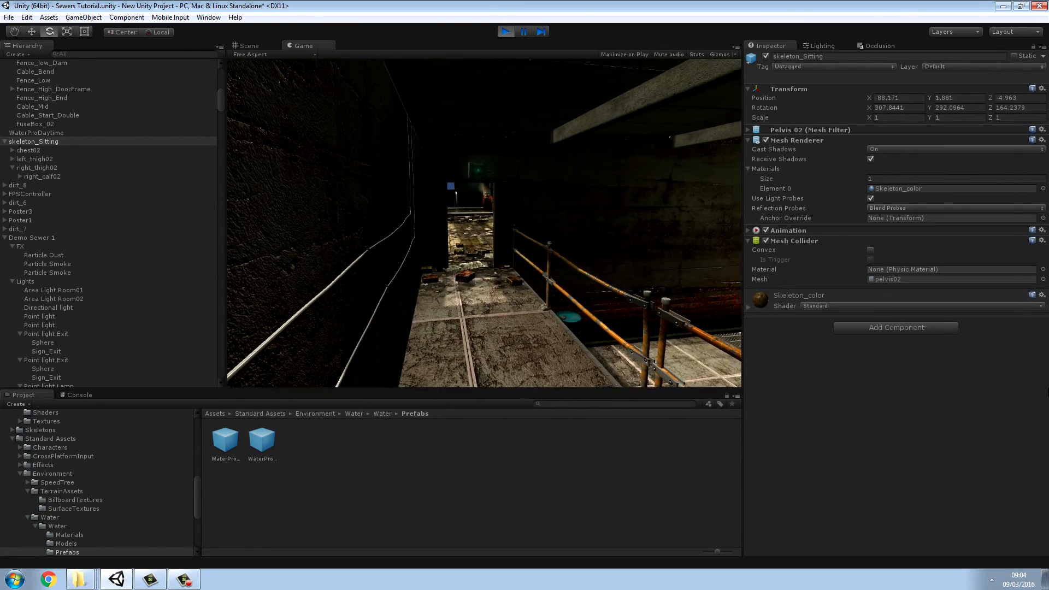
pyautogui.click(505, 32)
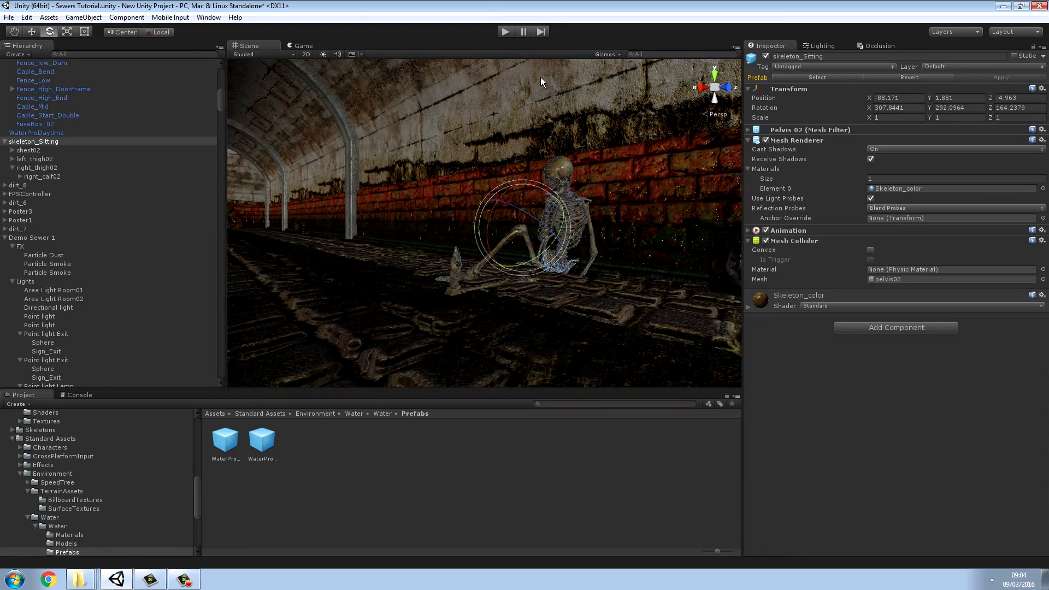
# Step: Run the scene and walk past the wall pipes into the flooded tunnel to check the water, then release the pointer
pyautogui.click(506, 32)
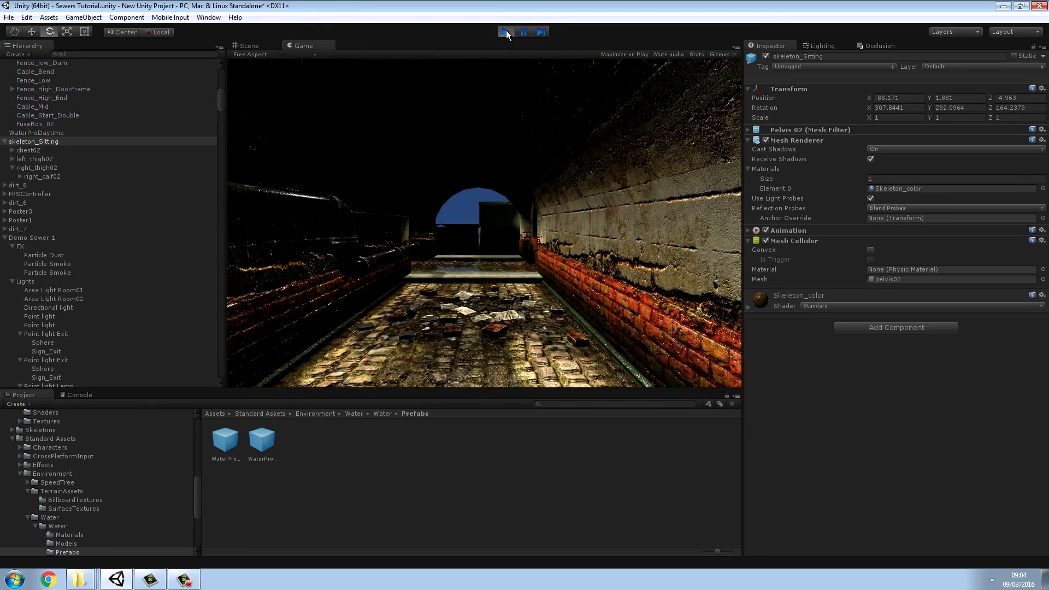
pyautogui.press('w')
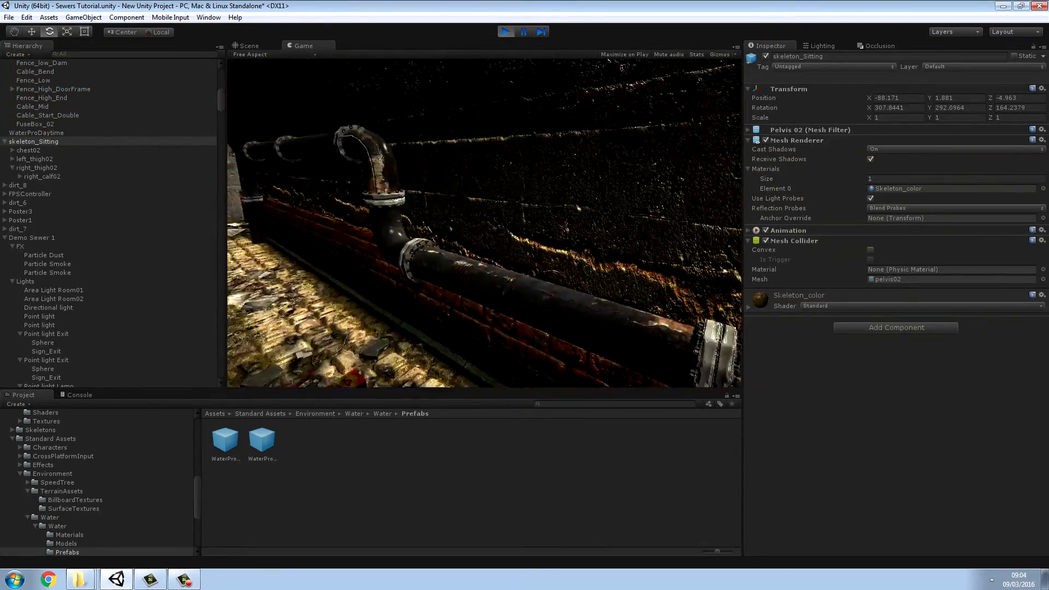
pyautogui.press('w')
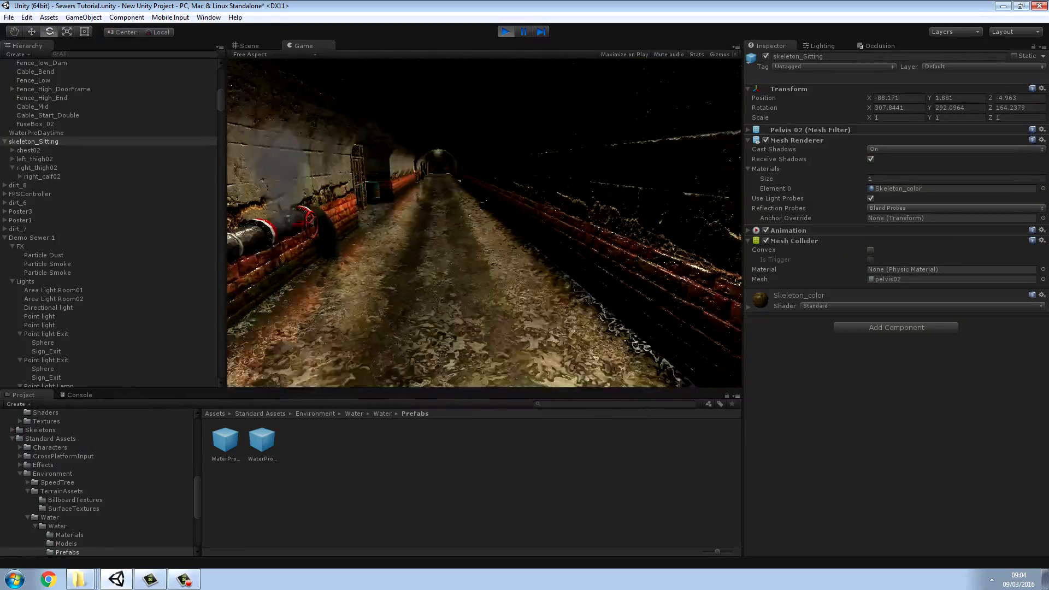
pyautogui.press('w')
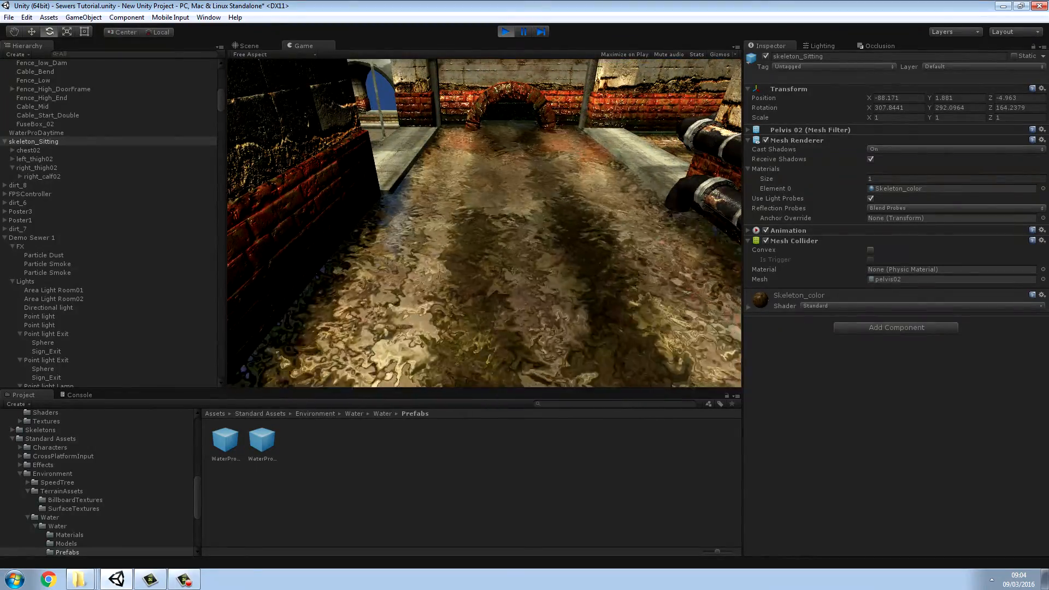
pyautogui.press('s')
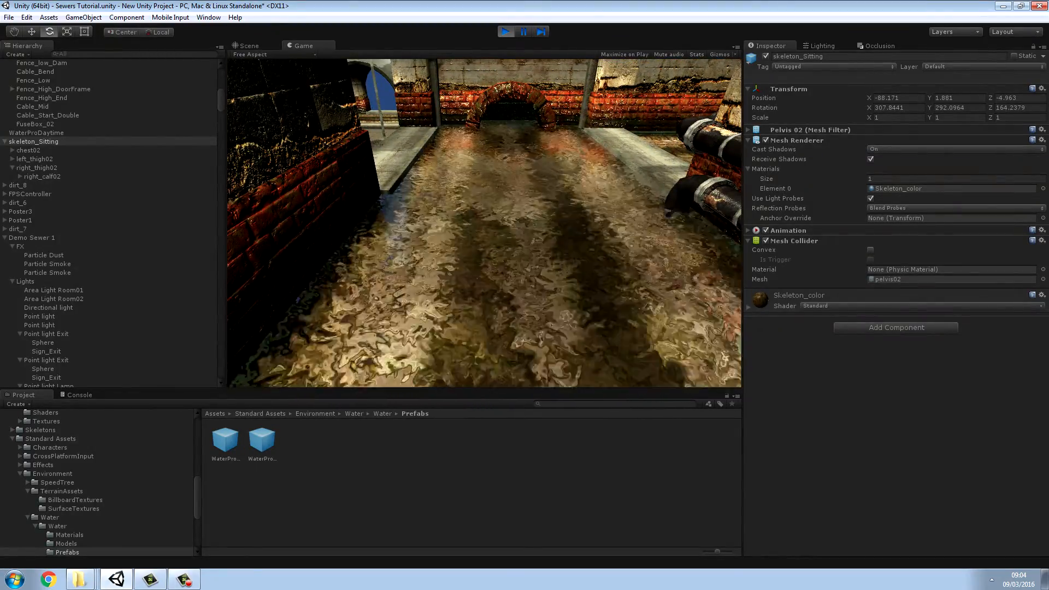
pyautogui.press('Escape')
# Step: Inspect the WaterProDaytime prefab, look up the importable Environment package, and open the Standard Assets Environment folder
pyautogui.click(228, 438)
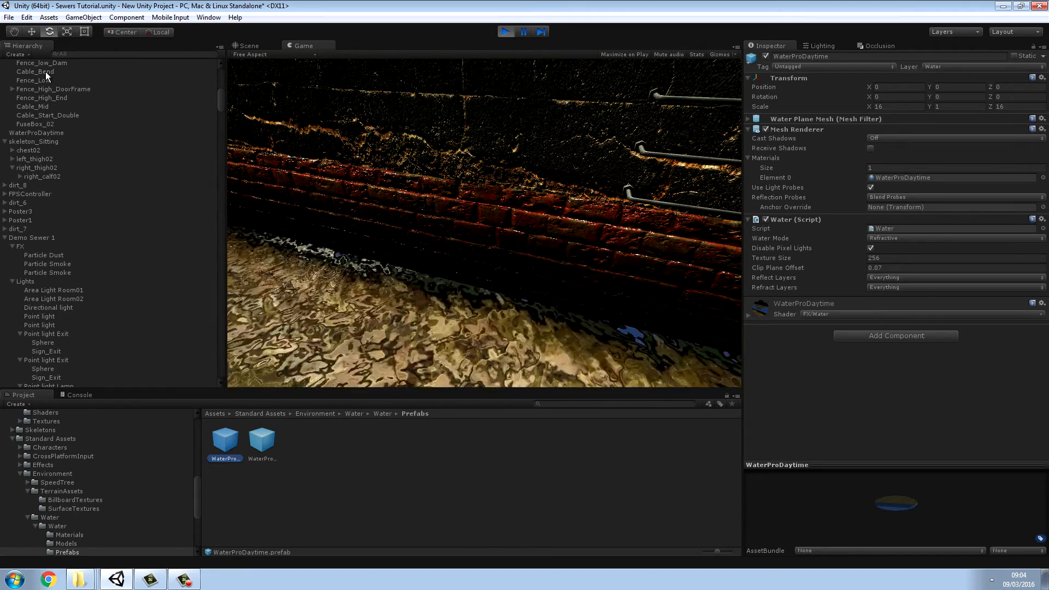
pyautogui.click(46, 18)
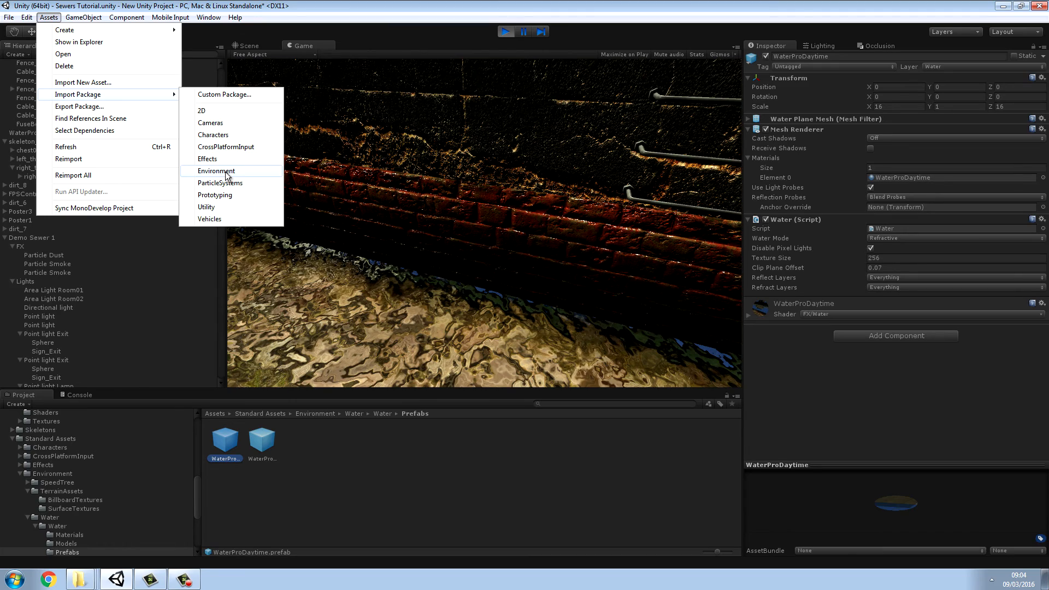
pyautogui.click(320, 414)
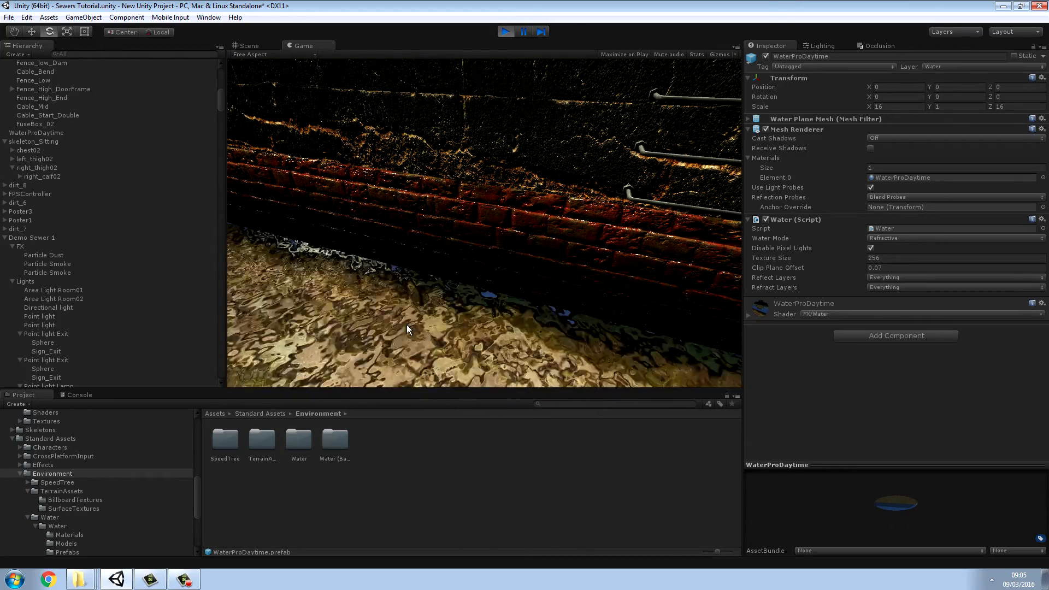
# Step: Walk along the flooded tunnel into the mossy side passage and through its round pipe to test the collisions
pyautogui.moveTo(407, 325); pyautogui.dragTo(0, 205)
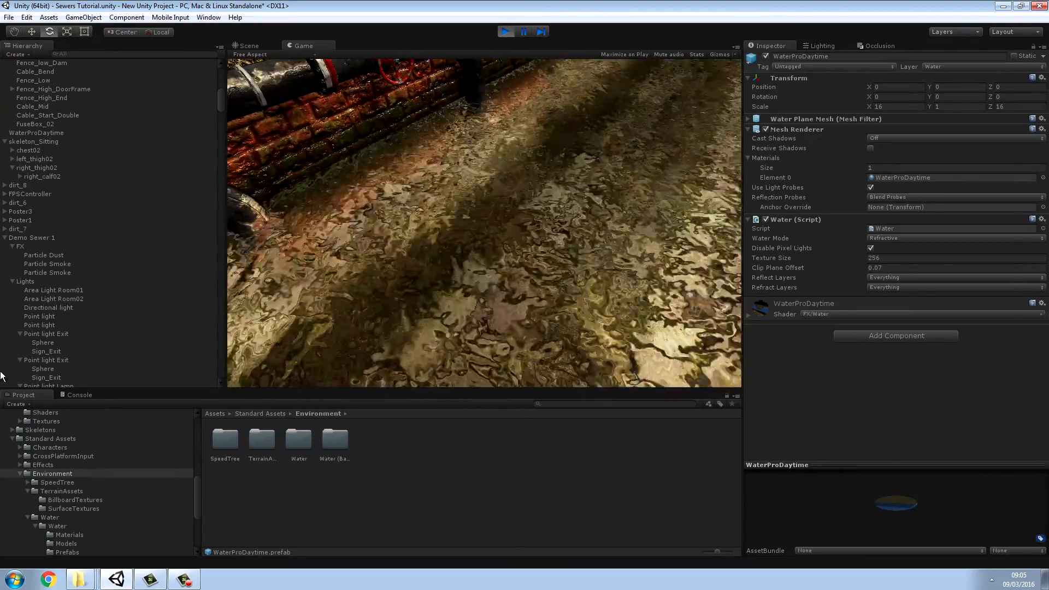
pyautogui.press('w')
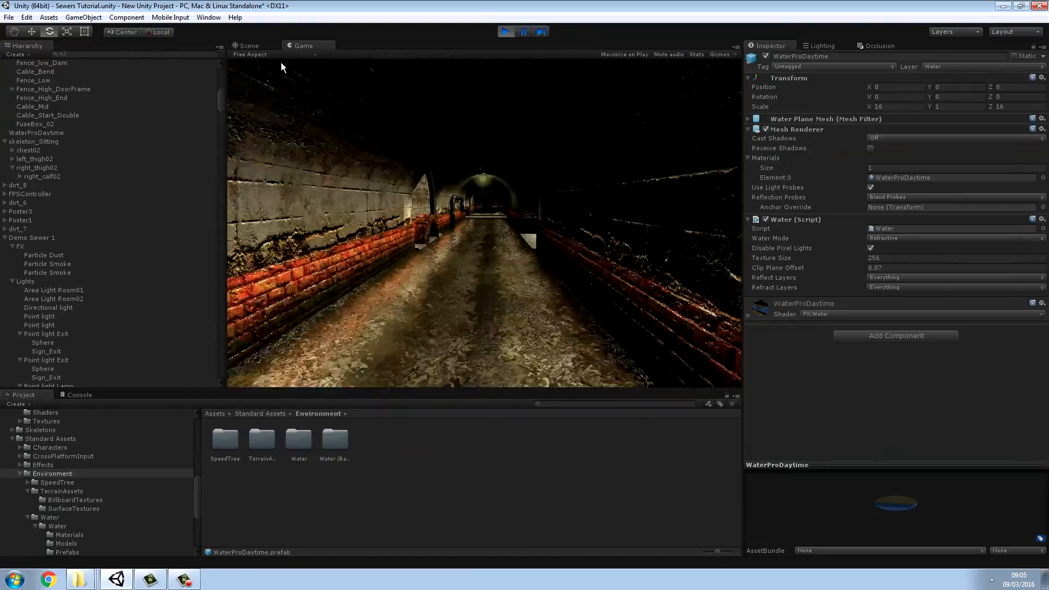
pyautogui.press('w')
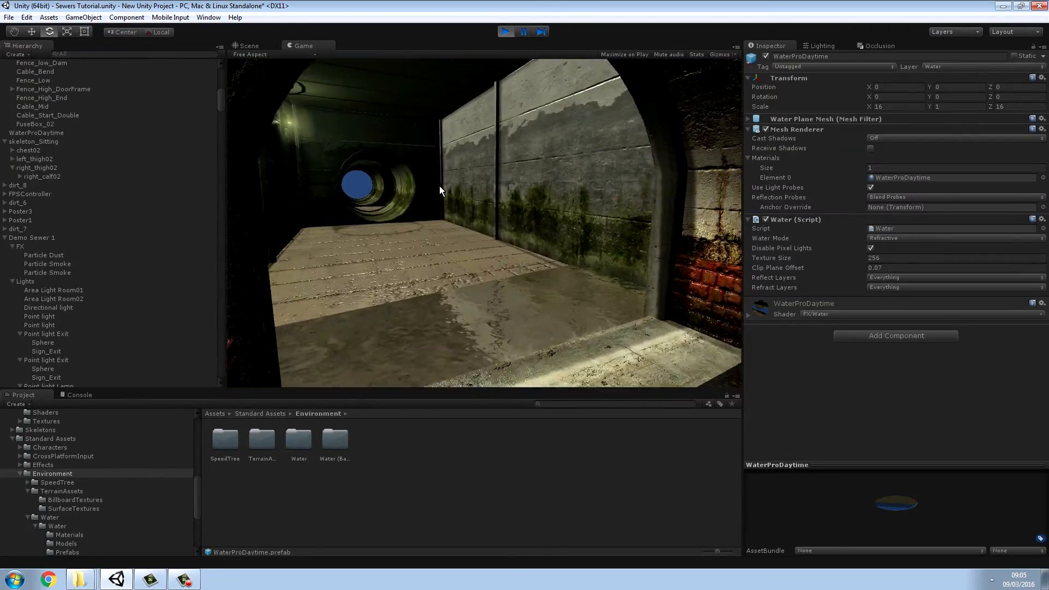
pyautogui.press('w')
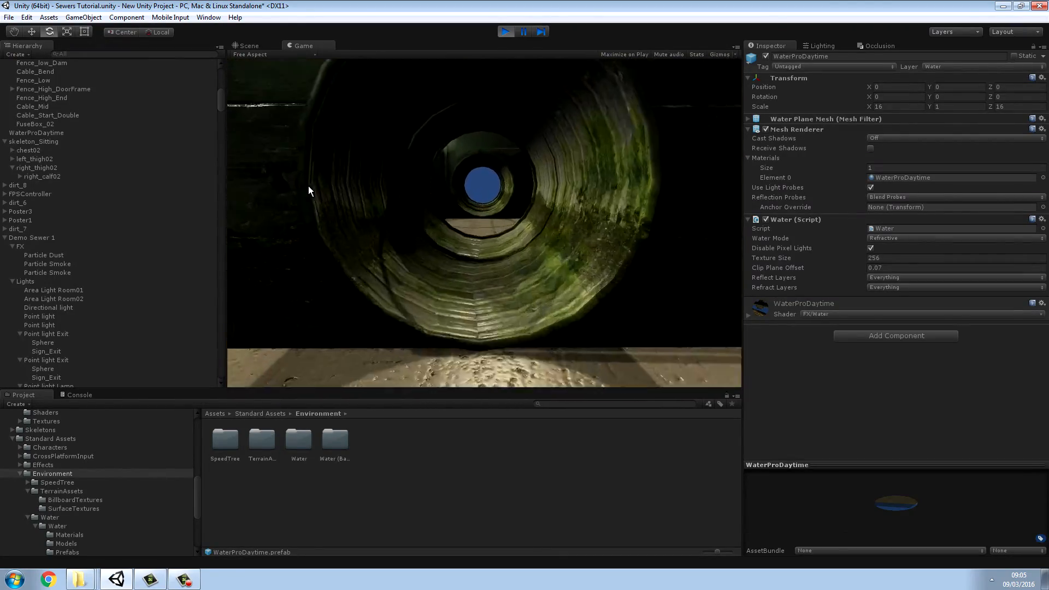
pyautogui.press('w')
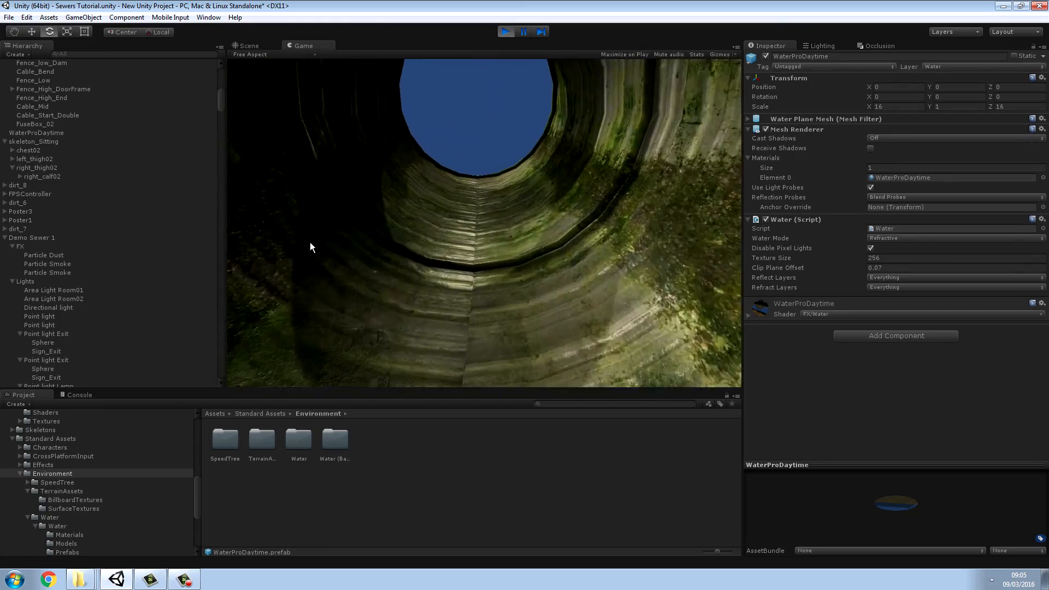
pyautogui.press('w')
pyautogui.click(306, 153)
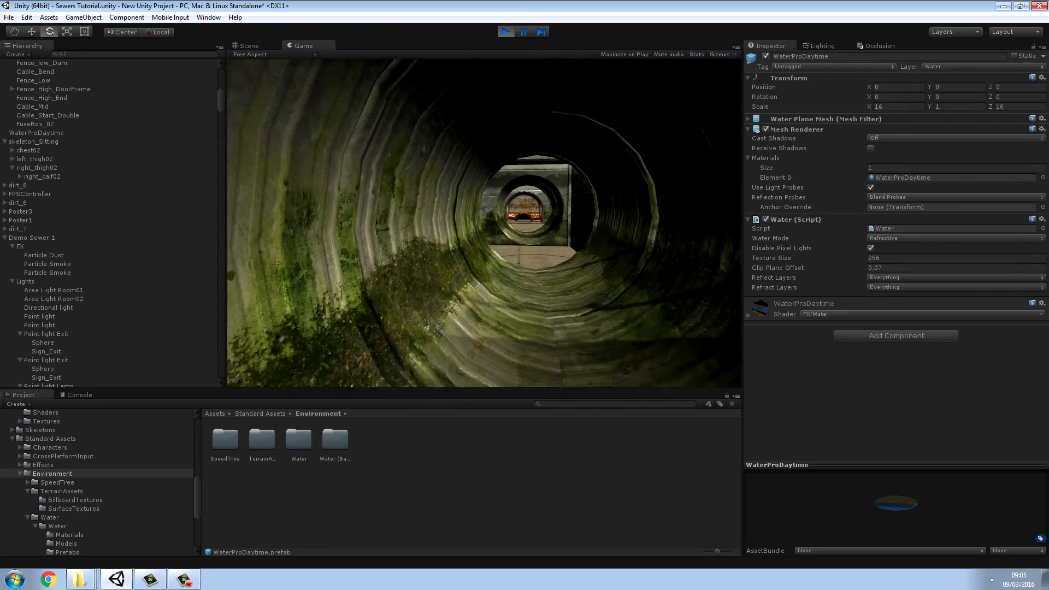
# Step: Walk back through the main tunnel to the sitting skeleton, test the nearby wall's collision, and stop the play test
pyautogui.press('w')
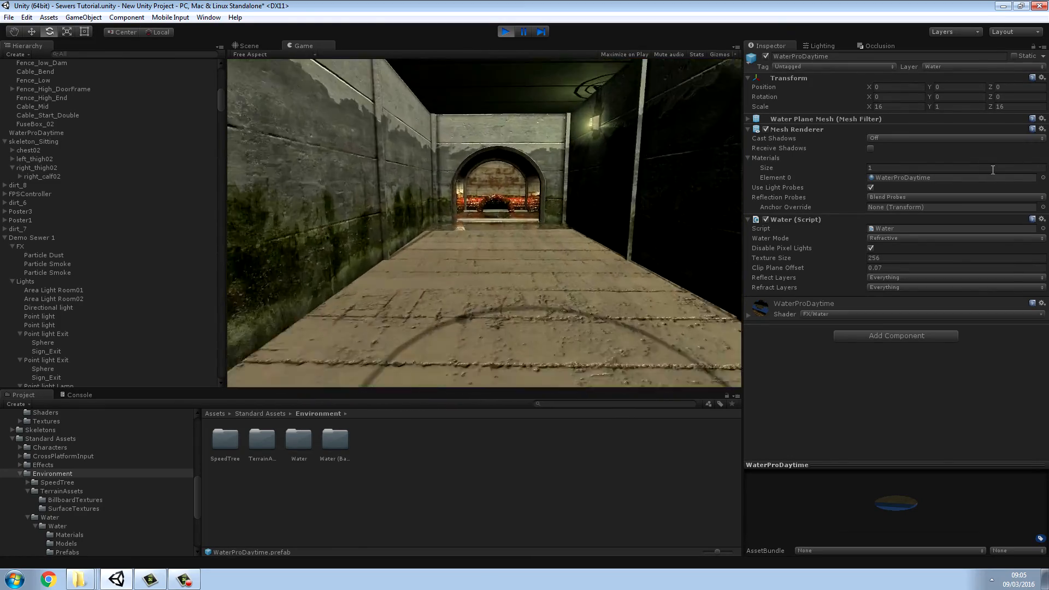
pyautogui.press('w')
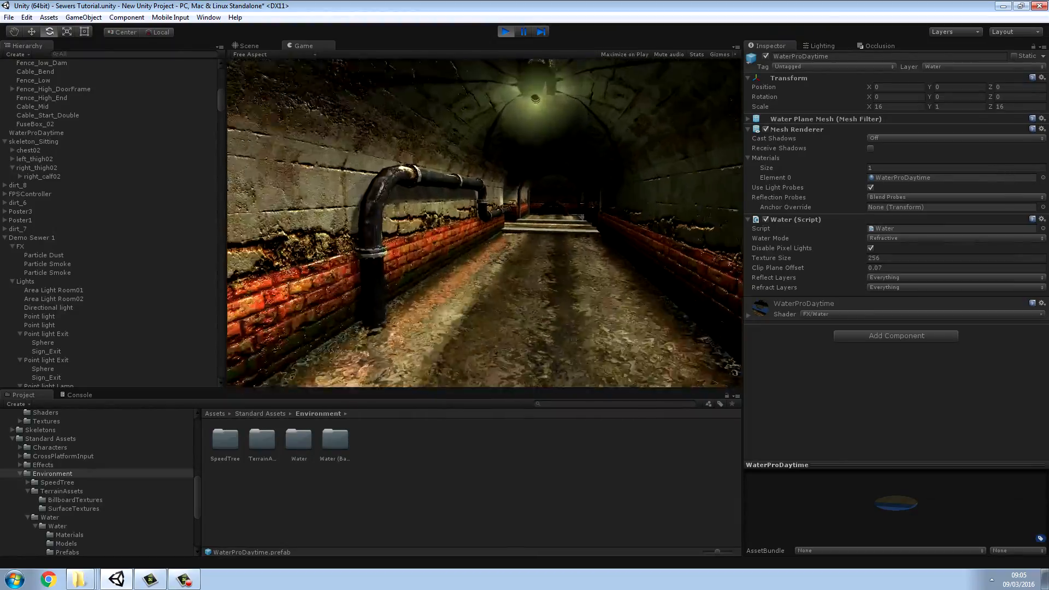
pyautogui.press('w')
pyautogui.press('Escape')
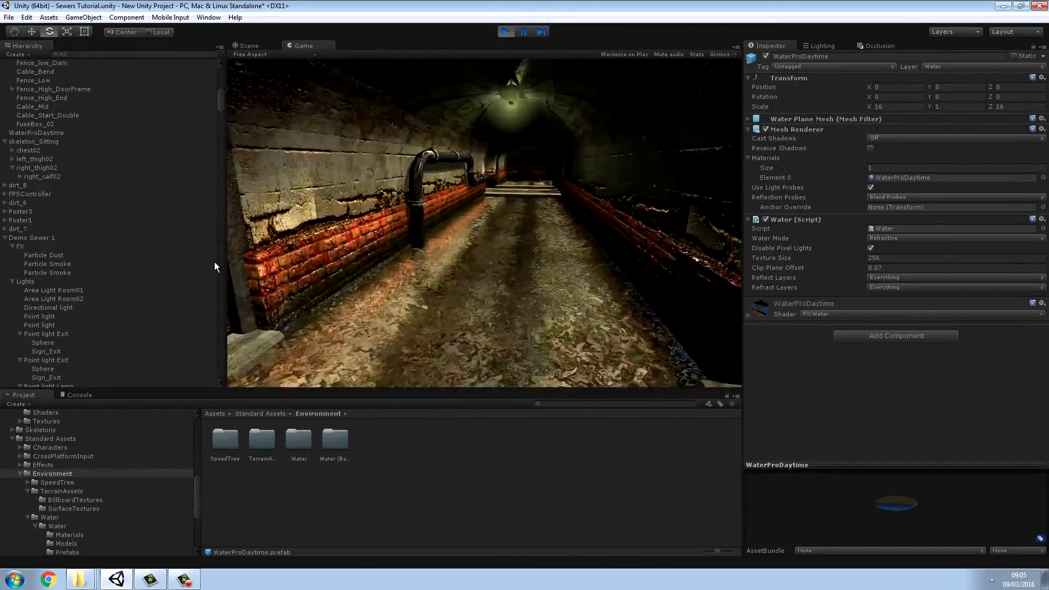
pyautogui.press('w')
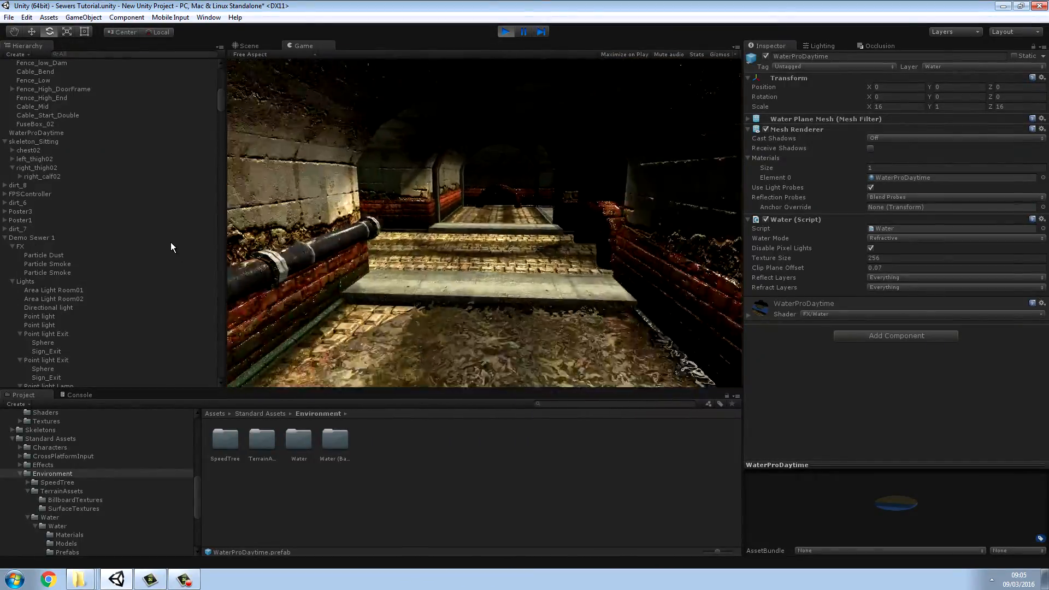
pyautogui.press('w')
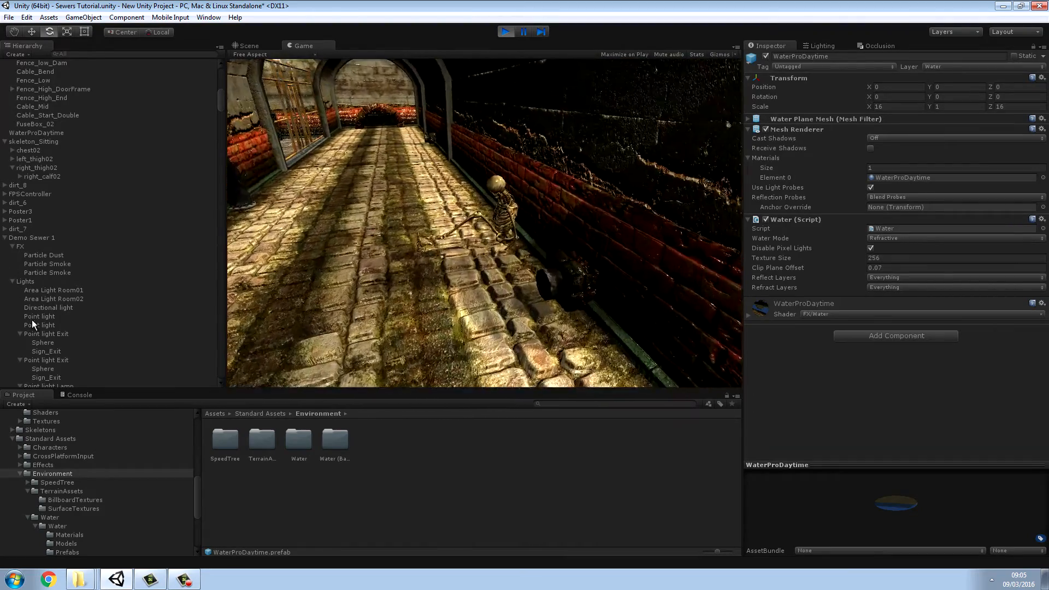
pyautogui.press('w')
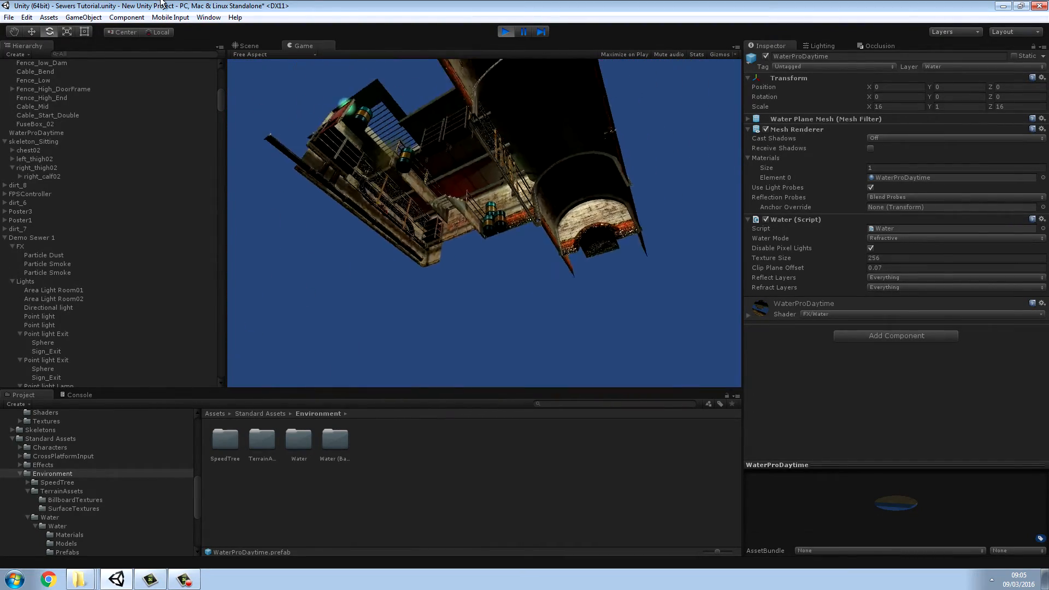
pyautogui.click(506, 32)
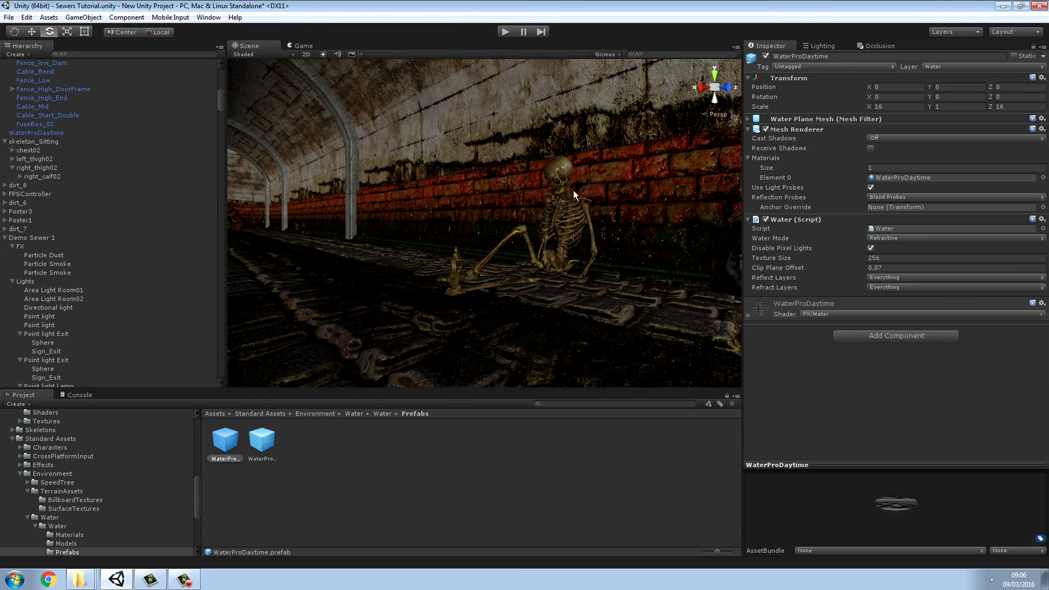
# Step: Add a Mesh Collider to the Sewer_Tunnel_Wall section behind the sitting skeleton
pyautogui.moveTo(573, 190); pyautogui.dragTo(507, 198, button='right')
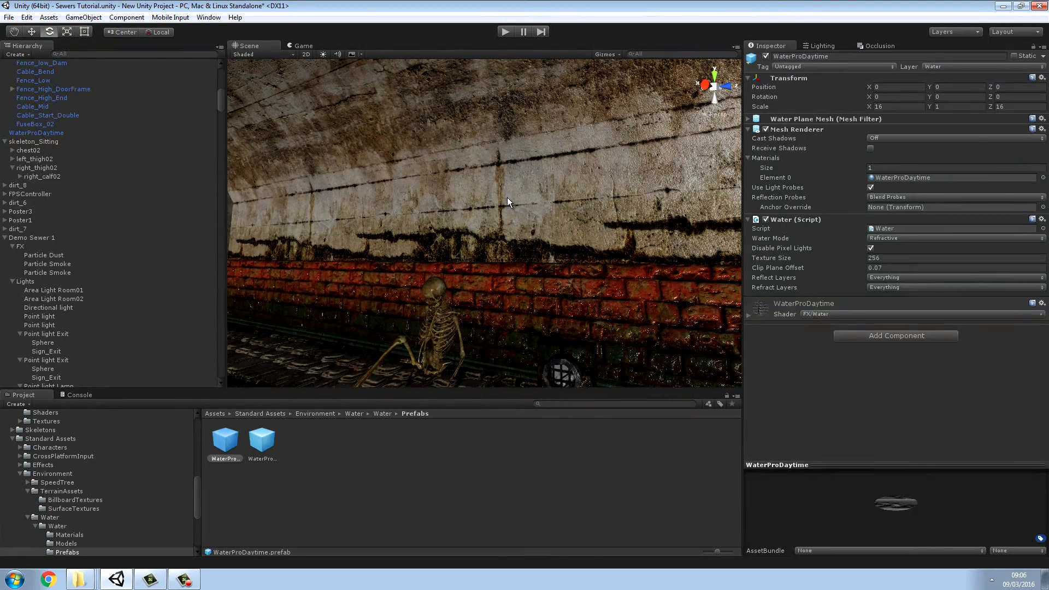
pyautogui.click(508, 198)
pyautogui.moveTo(586, 222); pyautogui.dragTo(427, 220, button='right')
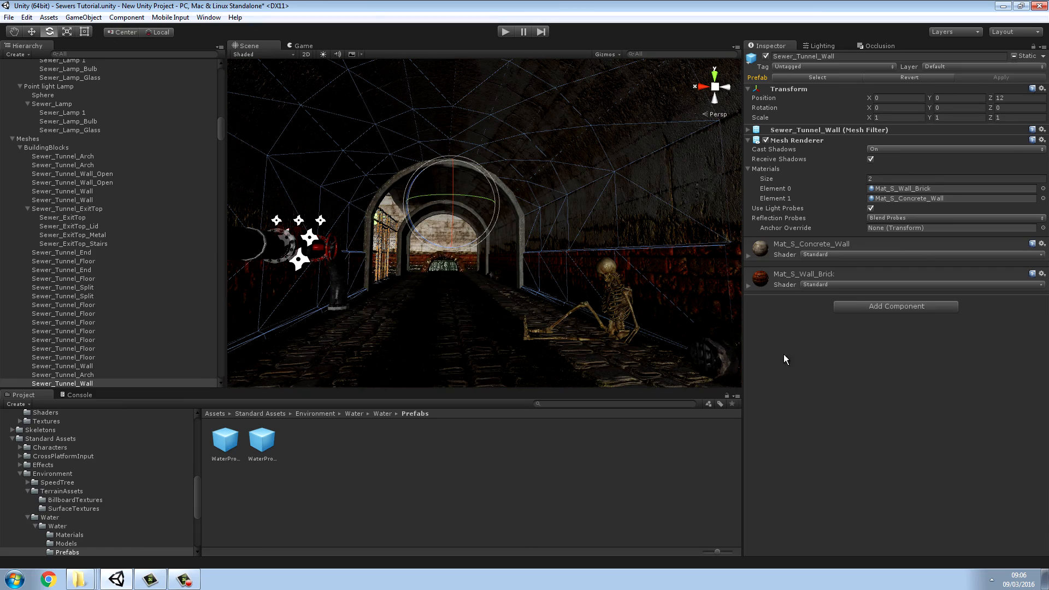
pyautogui.click(874, 307)
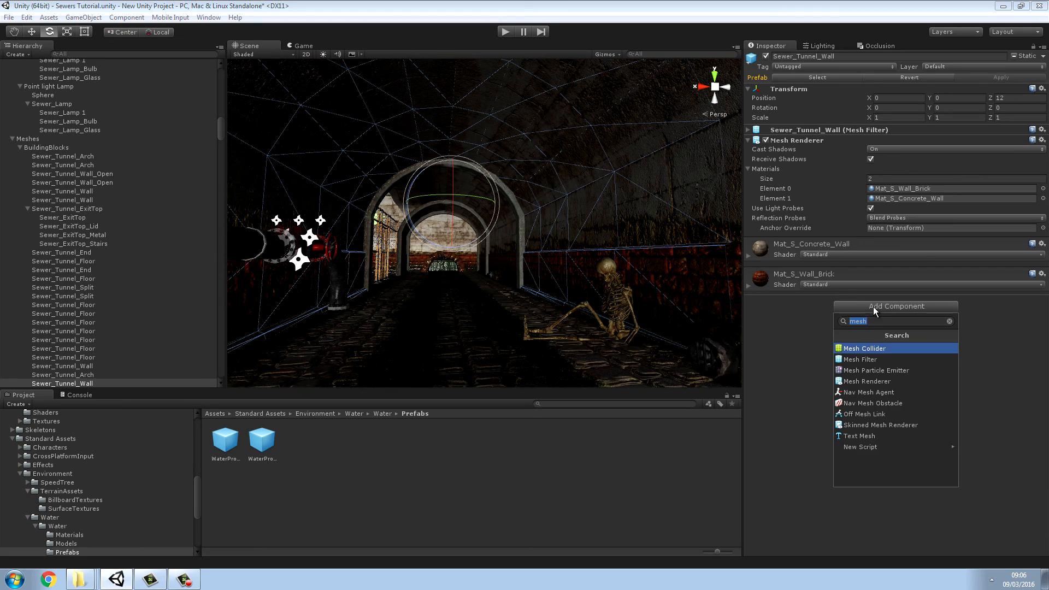
pyautogui.click(863, 349)
# Step: Add a Mesh Collider to the Sewer_ExitTop wall behind the bent pipes
pyautogui.moveTo(691, 306); pyautogui.dragTo(348, 208, button='right')
pyautogui.click(348, 208)
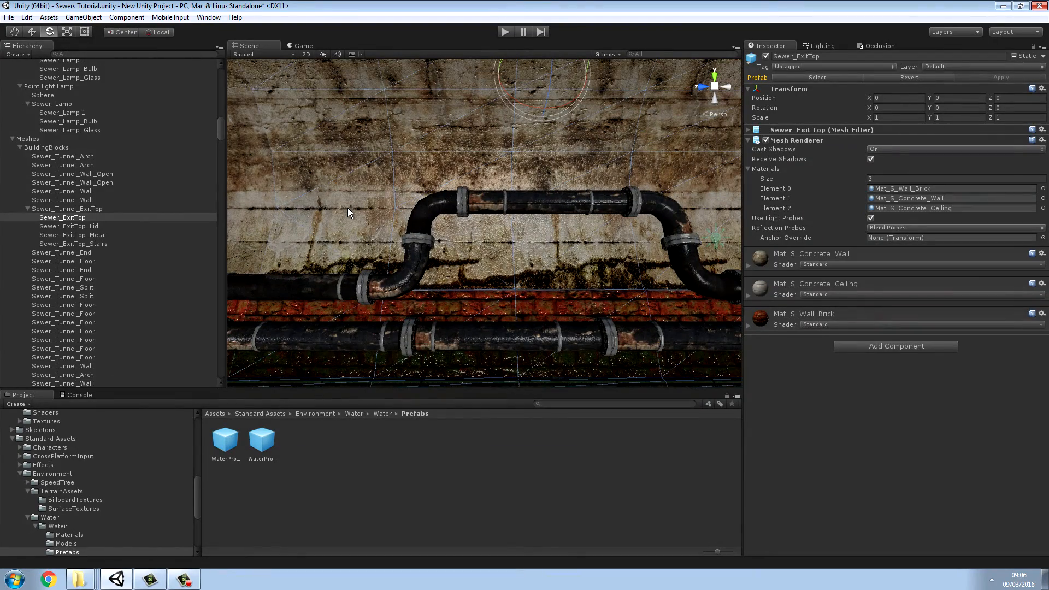
pyautogui.click(900, 348)
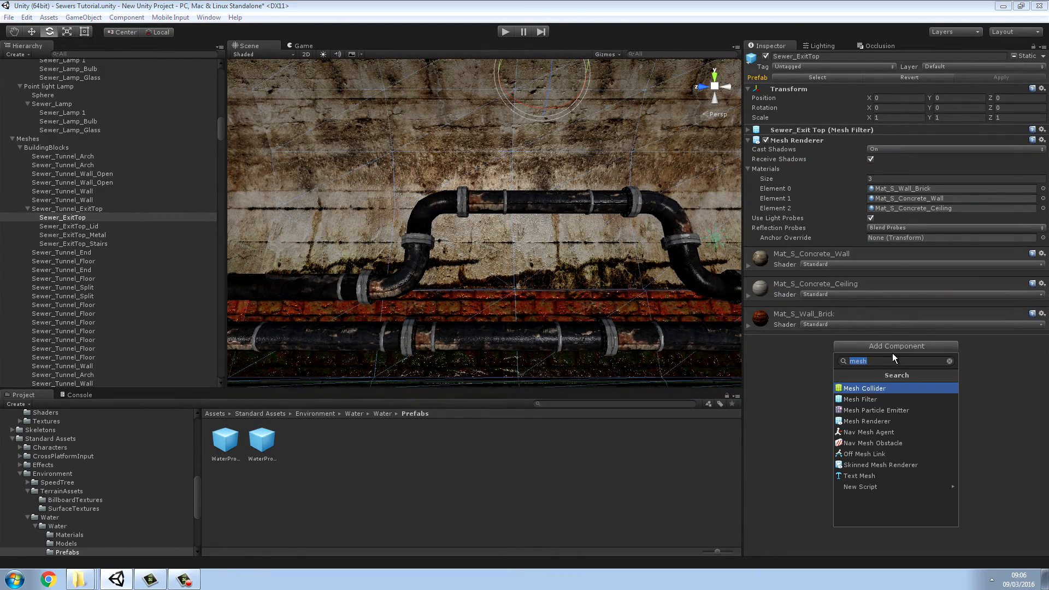
pyautogui.click(865, 388)
# Step: Check the wall behind the skeleton for its collider and add a Mesh Collider to the adjacent Sewer_Tunnel_Wall_Open section
pyautogui.moveTo(660, 347); pyautogui.dragTo(295, 346, button='right')
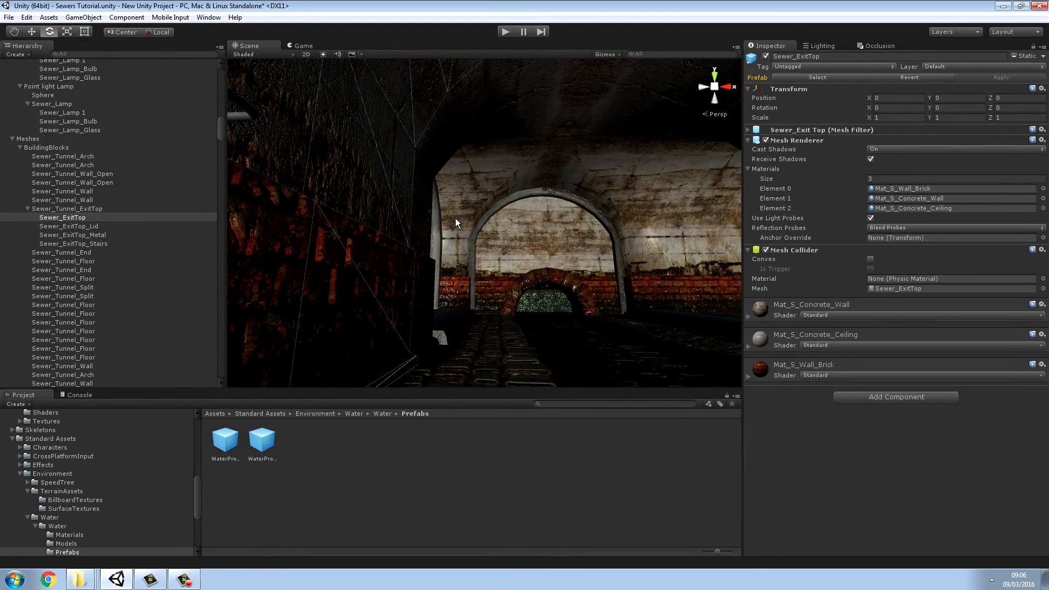
pyautogui.moveTo(456, 222); pyautogui.dragTo(402, 228, button='right')
pyautogui.click(401, 228)
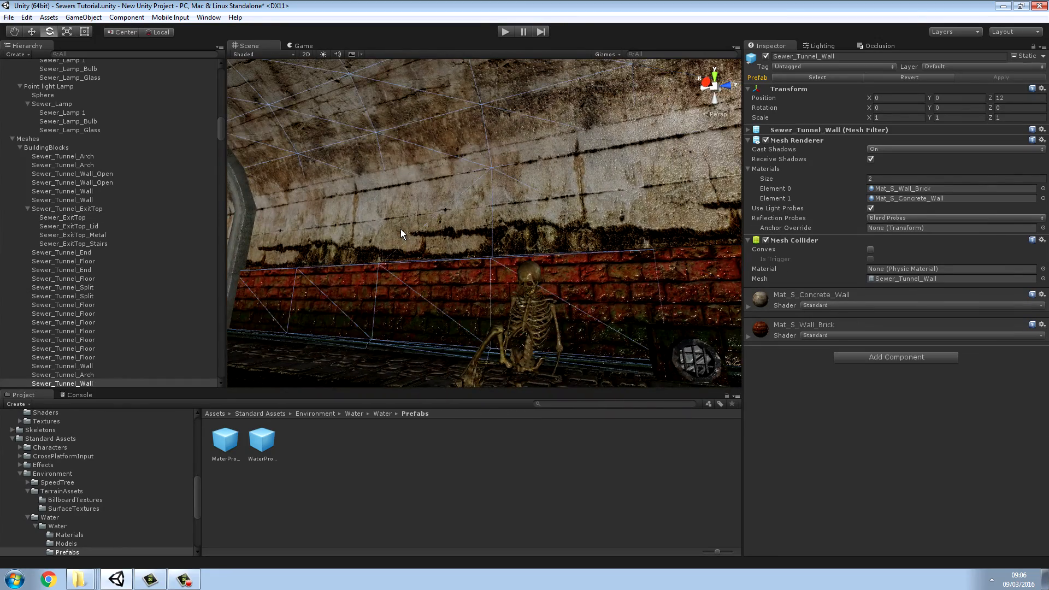
pyautogui.moveTo(463, 241); pyautogui.dragTo(469, 247, button='right')
pyautogui.click(469, 247)
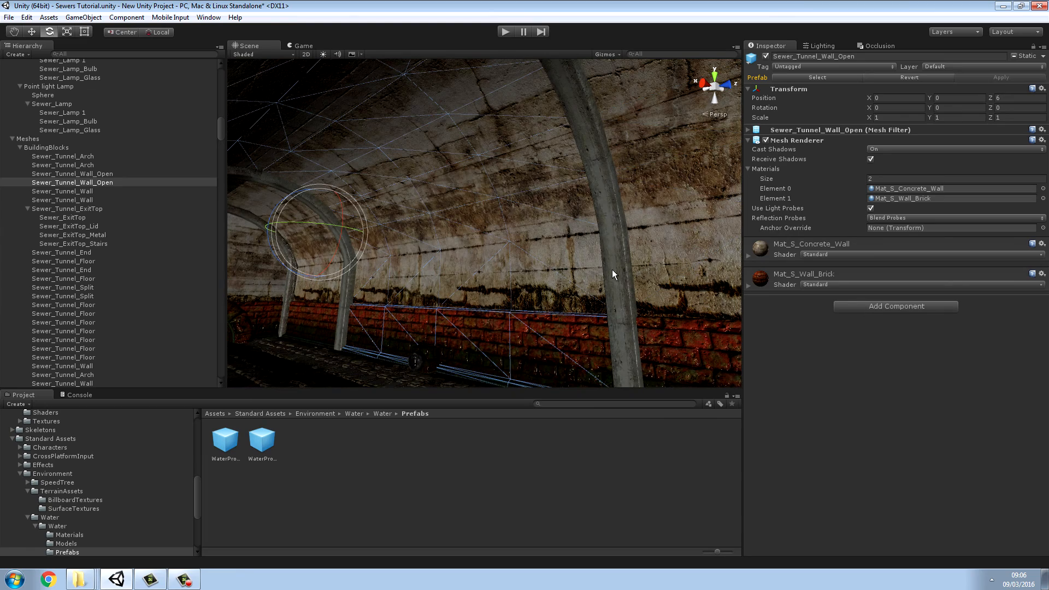
pyautogui.click(865, 349)
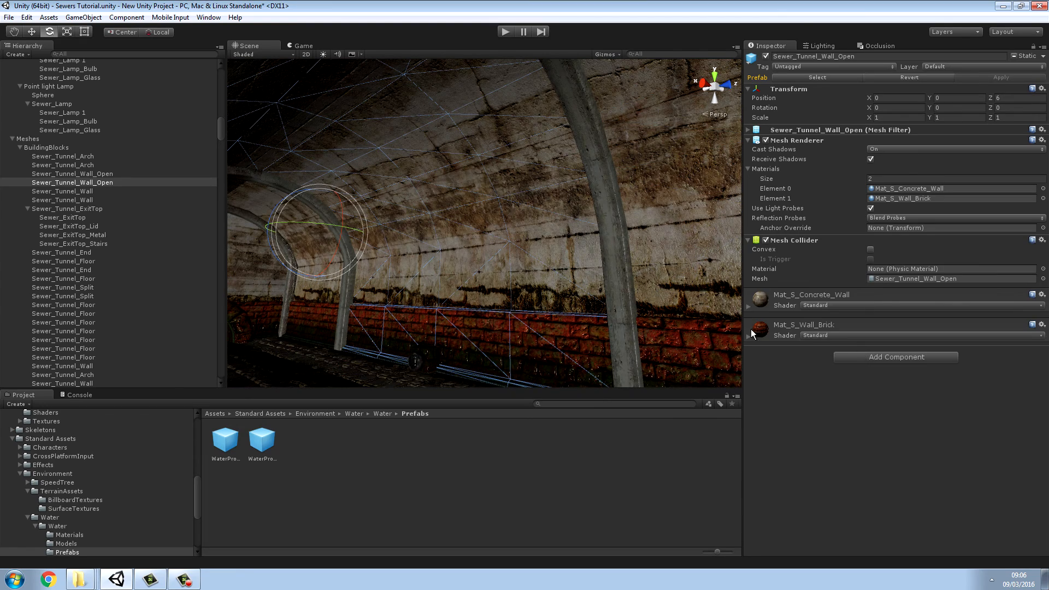
# Step: Add a Mesh Collider to the Sewer_Tunnel_Wall section next to the arched tunnel end
pyautogui.moveTo(497, 263); pyautogui.dragTo(501, 274, button='right')
pyautogui.click(502, 274)
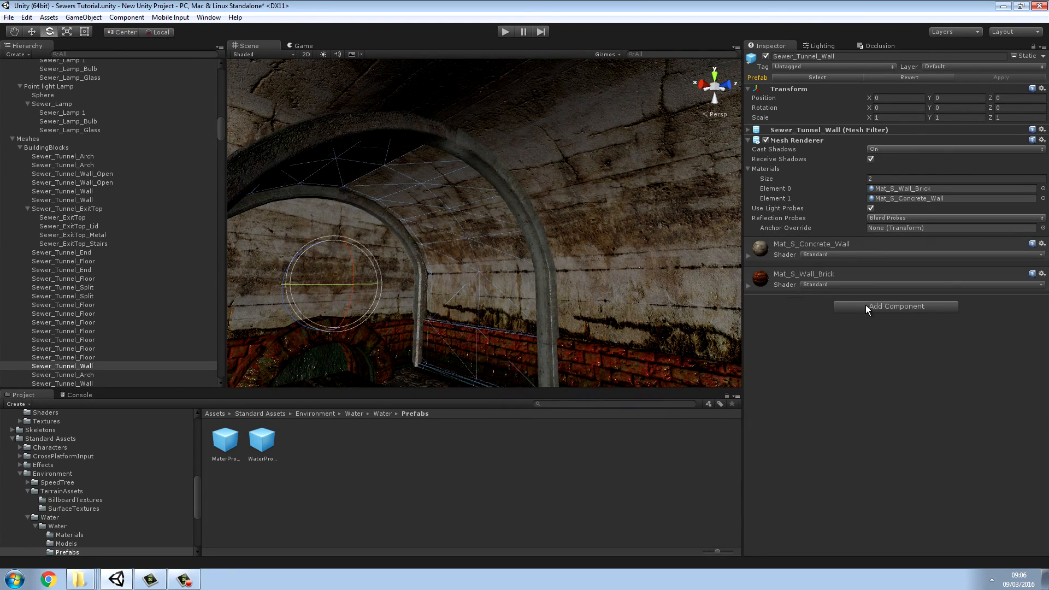
pyautogui.click(858, 349)
# Step: Add a Mesh Collider to the Sewer_Tunnel_End wall around the brick archway
pyautogui.moveTo(725, 290); pyautogui.dragTo(505, 262, button='right')
pyautogui.click(505, 263)
pyautogui.moveTo(600, 274); pyautogui.dragTo(712, 340, button='right')
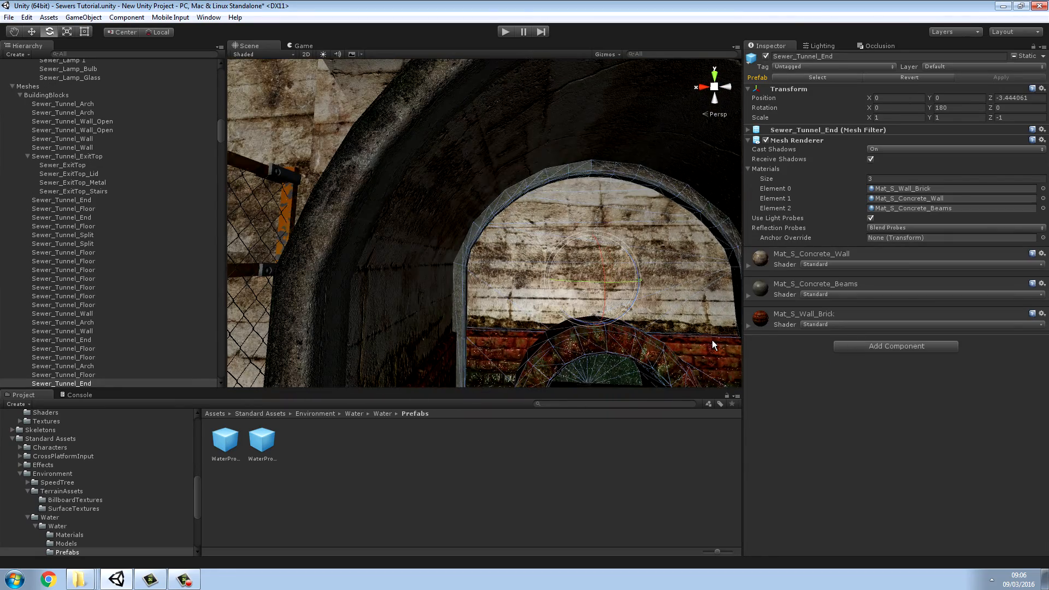
pyautogui.click(852, 346)
pyautogui.click(854, 389)
# Step: Examine the open wall, the piped tunnel wall and the floor section to check whether each has a collider
pyautogui.moveTo(540, 294); pyautogui.dragTo(472, 249, button='right')
pyautogui.click(671, 308)
pyautogui.moveTo(547, 300); pyautogui.dragTo(362, 236, button='right')
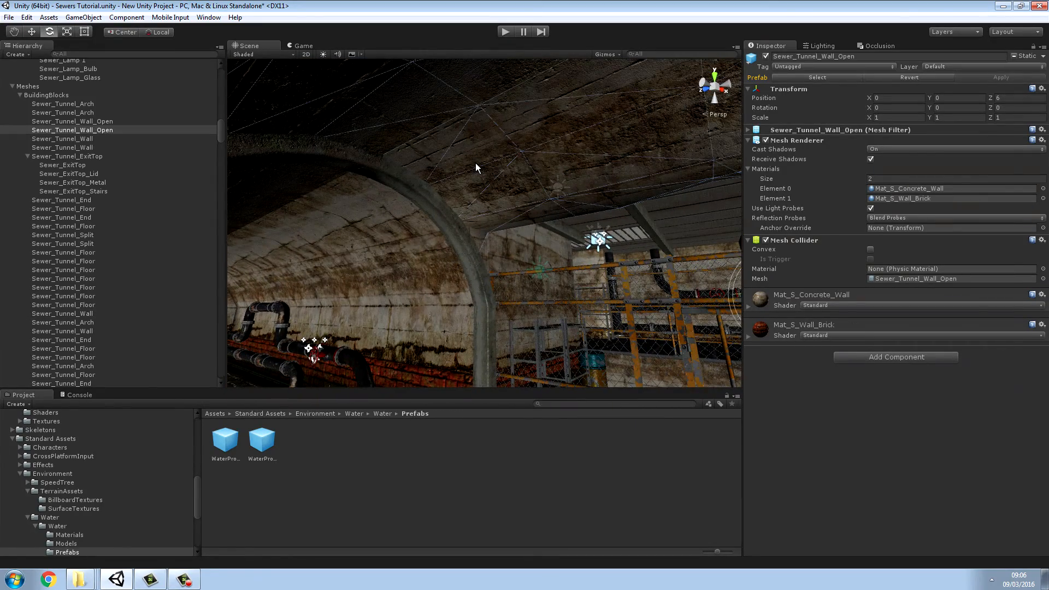
pyautogui.moveTo(476, 163); pyautogui.dragTo(488, 222, button='right')
pyautogui.click(487, 221)
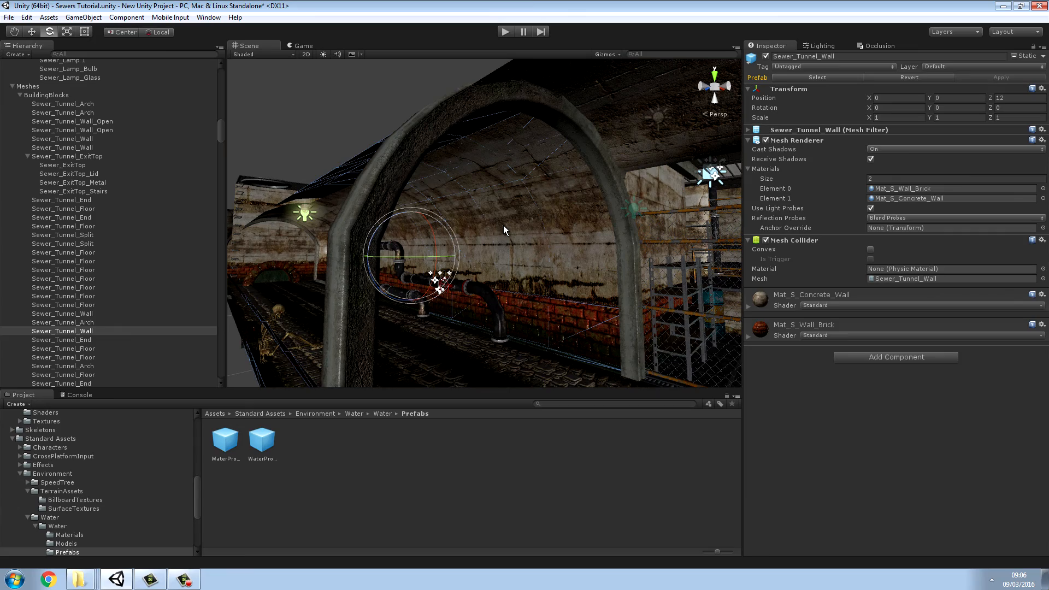
pyautogui.moveTo(520, 323); pyautogui.dragTo(911, 366, button='right')
pyautogui.click(509, 336)
pyautogui.moveTo(574, 336); pyautogui.dragTo(340, 289, button='right')
pyautogui.click(546, 332)
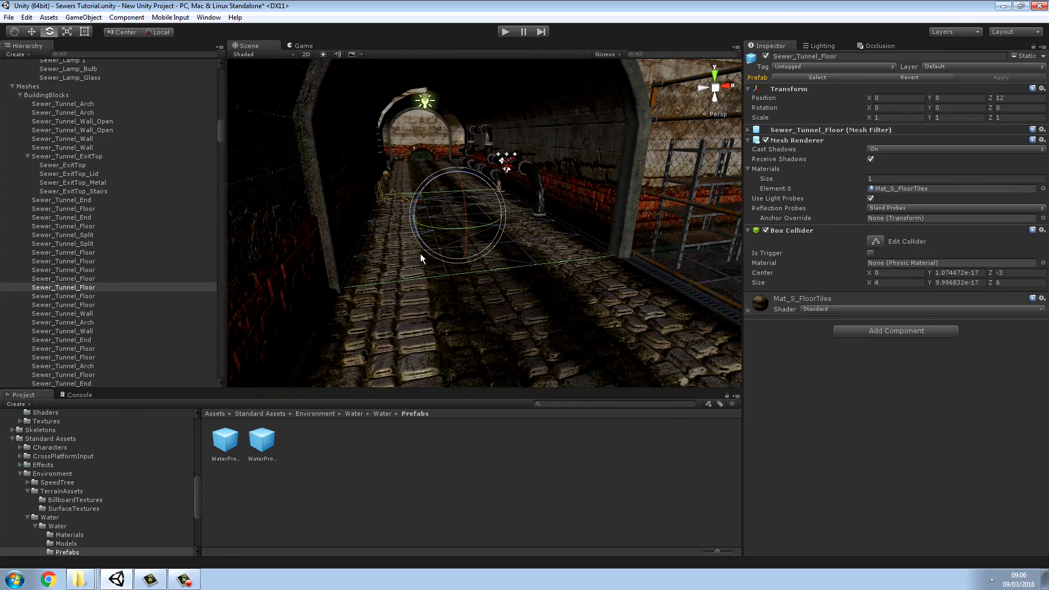
# Step: Remove the Mesh Collider from the skeleton_Sitting object seated against the brick wall
pyautogui.moveTo(421, 254); pyautogui.dragTo(441, 218, button='right')
pyautogui.press('w')
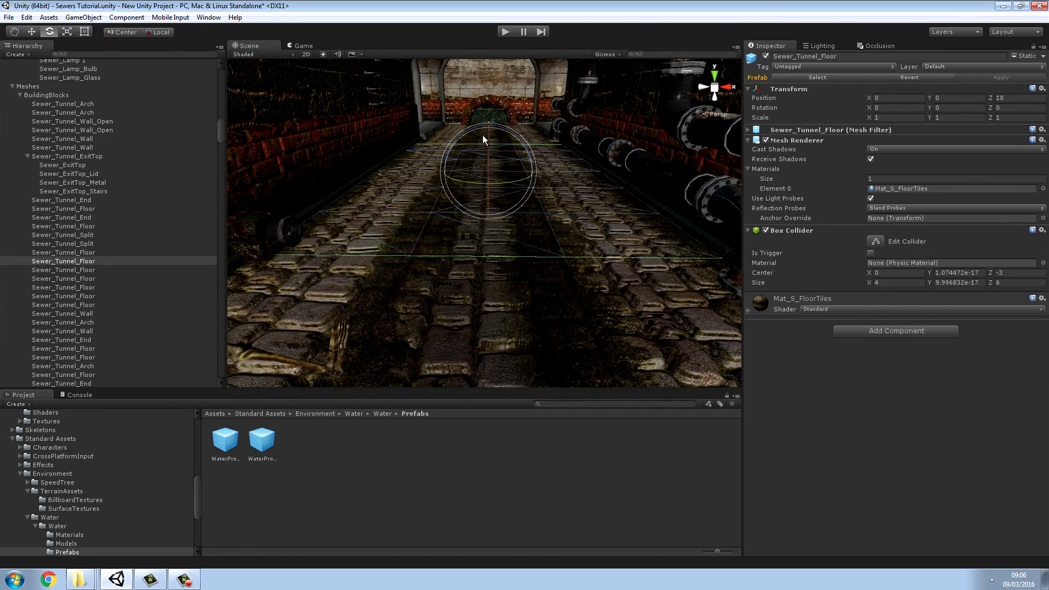
pyautogui.moveTo(507, 136); pyautogui.dragTo(486, 142)
pyautogui.moveTo(487, 142); pyautogui.dragTo(442, 159, button='right')
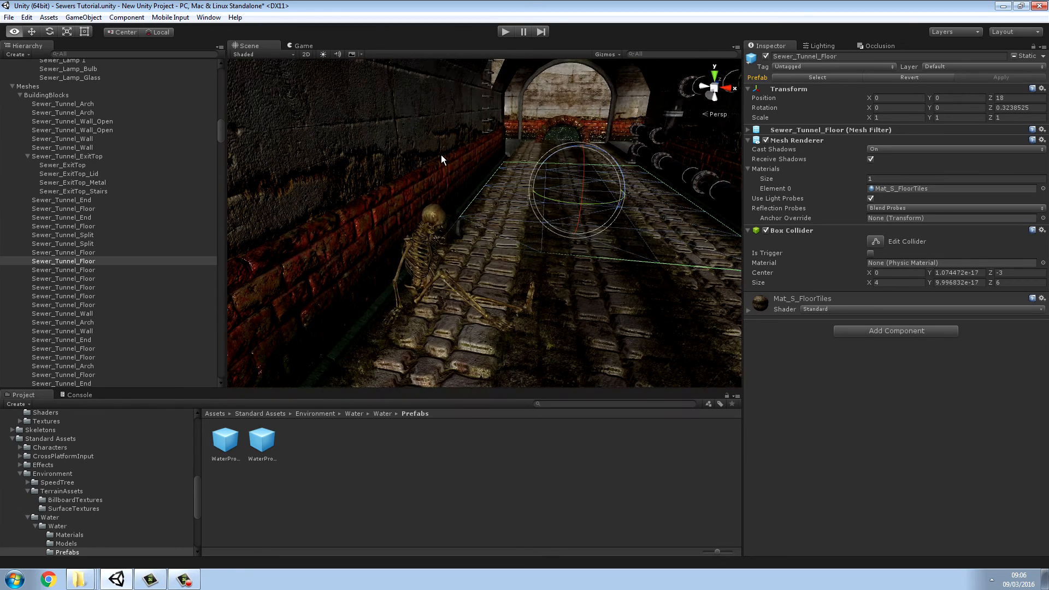
pyautogui.click(421, 249)
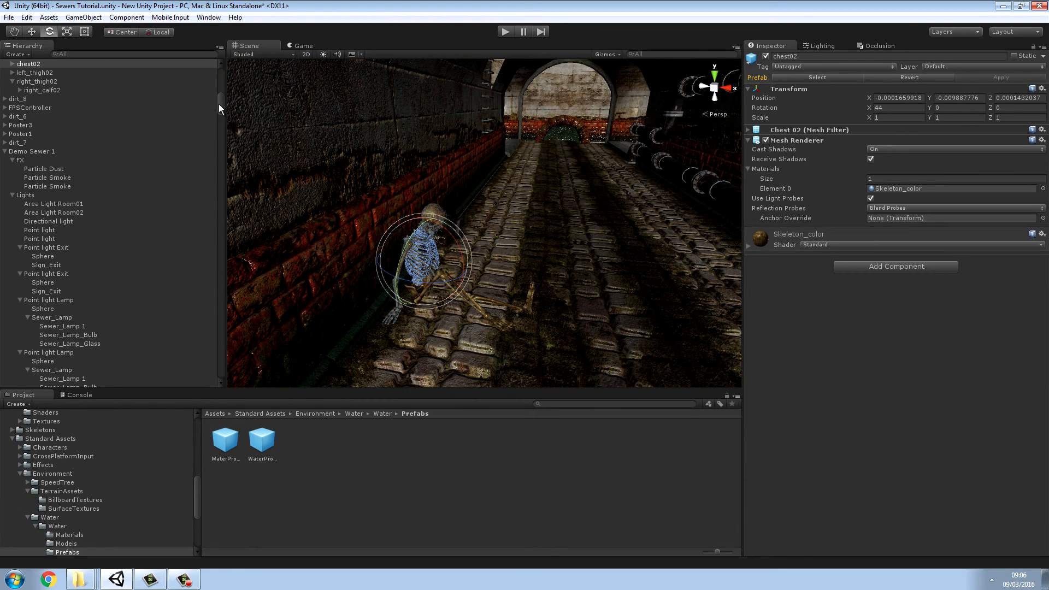
pyautogui.moveTo(219, 104); pyautogui.dragTo(222, 98)
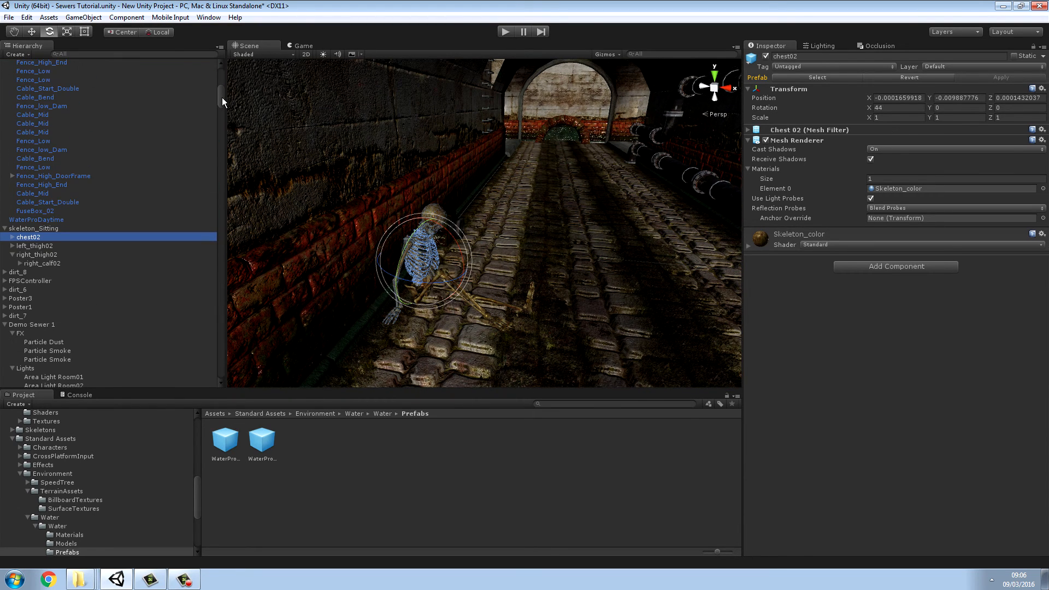
pyautogui.click(44, 228)
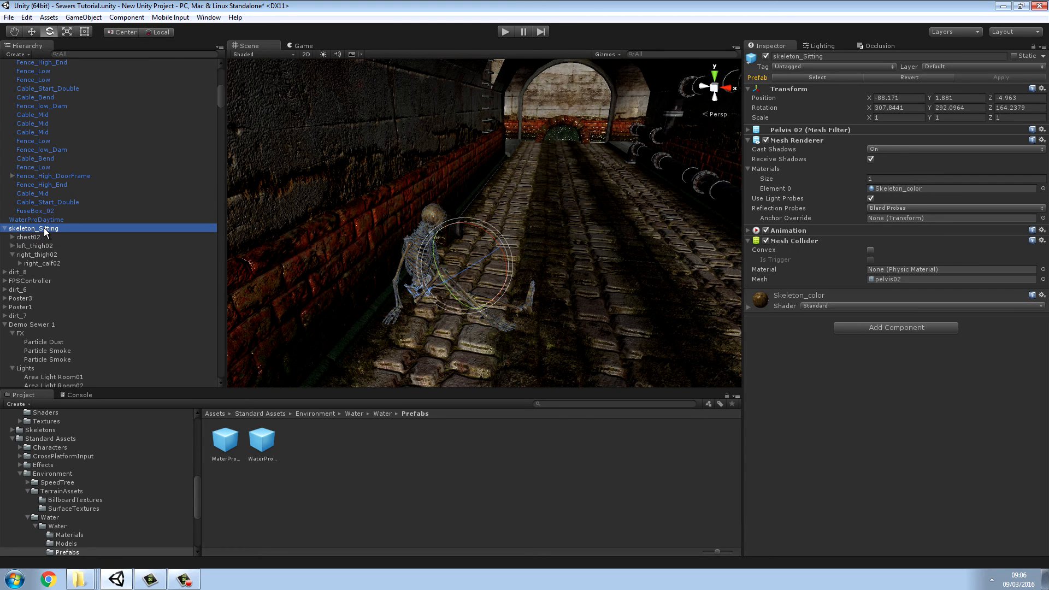
pyautogui.click(44, 228)
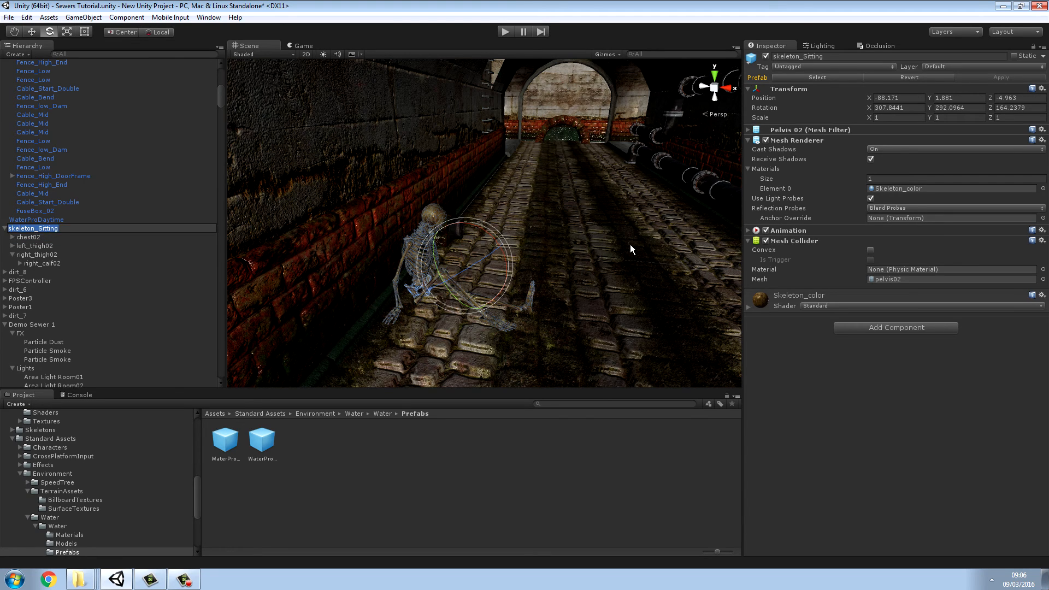
pyautogui.rightClick(774, 241)
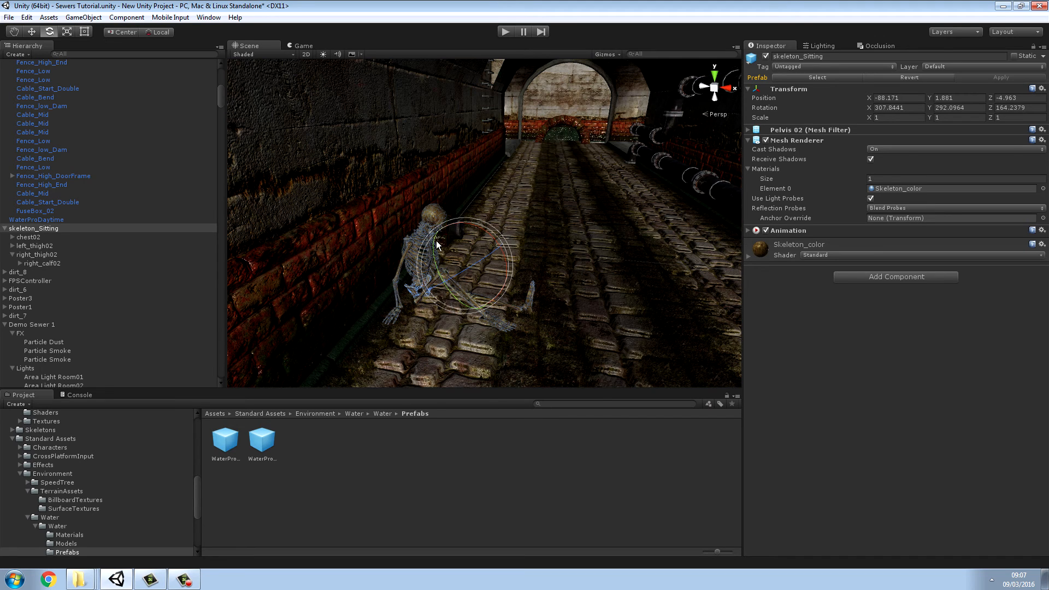
# Step: Select skeleton_Sitting together with its chest, clavicle, shoulder, arm, neck, head, thigh and right calf parts
pyautogui.click(431, 222)
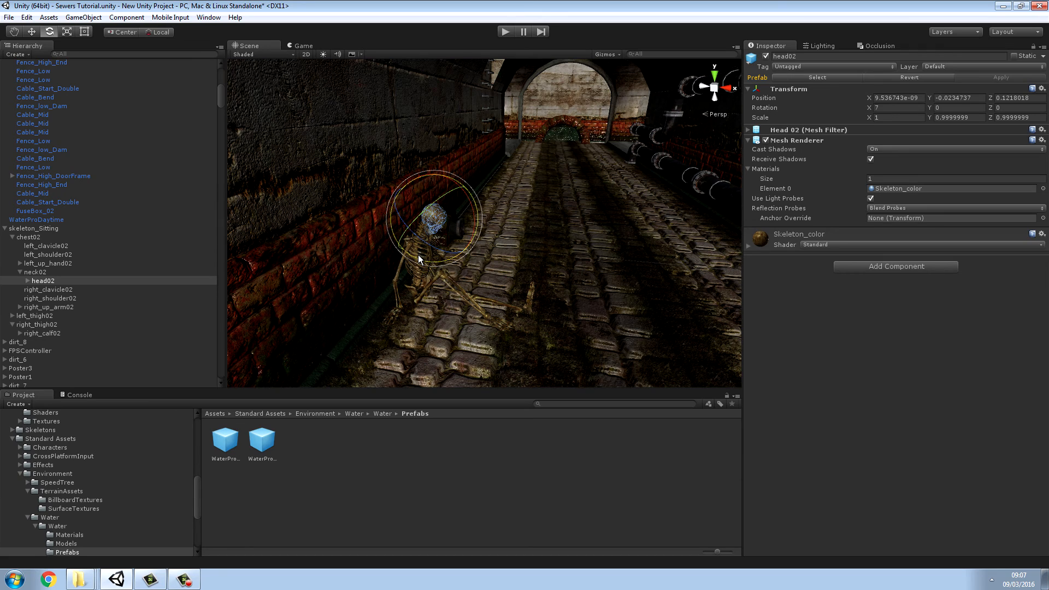
pyautogui.click(38, 228)
pyautogui.keyDown('ctrl'); pyautogui.click(35, 238); pyautogui.keyUp('ctrl')
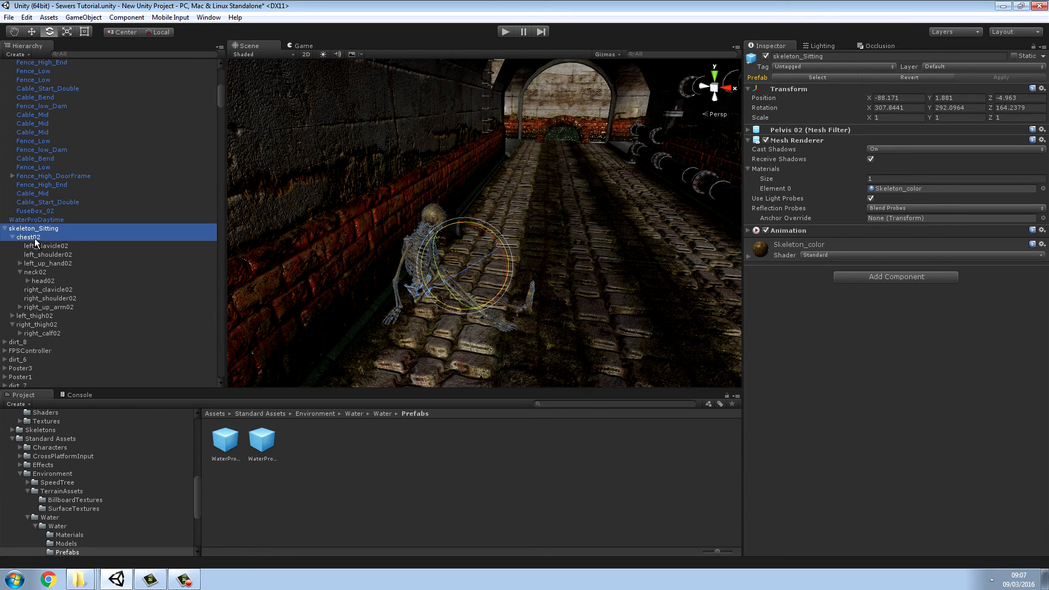
pyautogui.keyDown('ctrl'); pyautogui.click(41, 246); pyautogui.keyUp('ctrl')
pyautogui.keyDown('ctrl'); pyautogui.click(47, 254); pyautogui.keyUp('ctrl')
pyautogui.keyDown('ctrl'); pyautogui.click(49, 263); pyautogui.keyUp('ctrl')
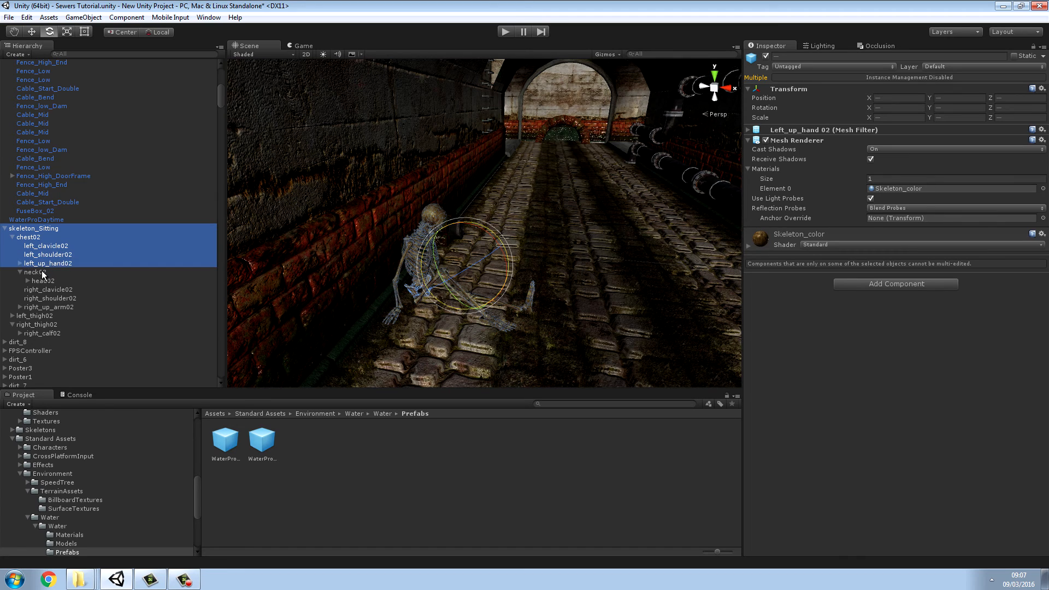
pyautogui.keyDown('ctrl'); pyautogui.click(38, 271); pyautogui.keyUp('ctrl')
pyautogui.keyDown('ctrl'); pyautogui.click(44, 281); pyautogui.keyUp('ctrl')
pyautogui.keyDown('ctrl'); pyautogui.click(48, 289); pyautogui.keyUp('ctrl')
pyautogui.keyDown('ctrl'); pyautogui.click(51, 298); pyautogui.keyUp('ctrl')
pyautogui.keyDown('ctrl'); pyautogui.click(50, 307); pyautogui.keyUp('ctrl')
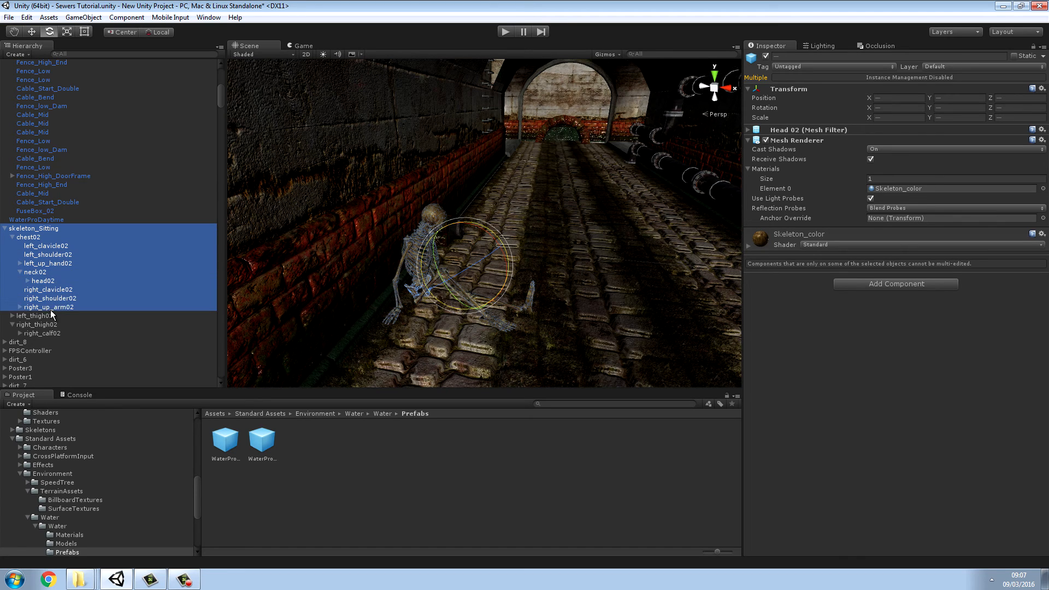
pyautogui.keyDown('ctrl'); pyautogui.click(40, 315); pyautogui.keyUp('ctrl')
pyautogui.keyDown('ctrl'); pyautogui.click(41, 324); pyautogui.keyUp('ctrl')
pyautogui.keyDown('ctrl'); pyautogui.click(44, 332); pyautogui.keyUp('ctrl')
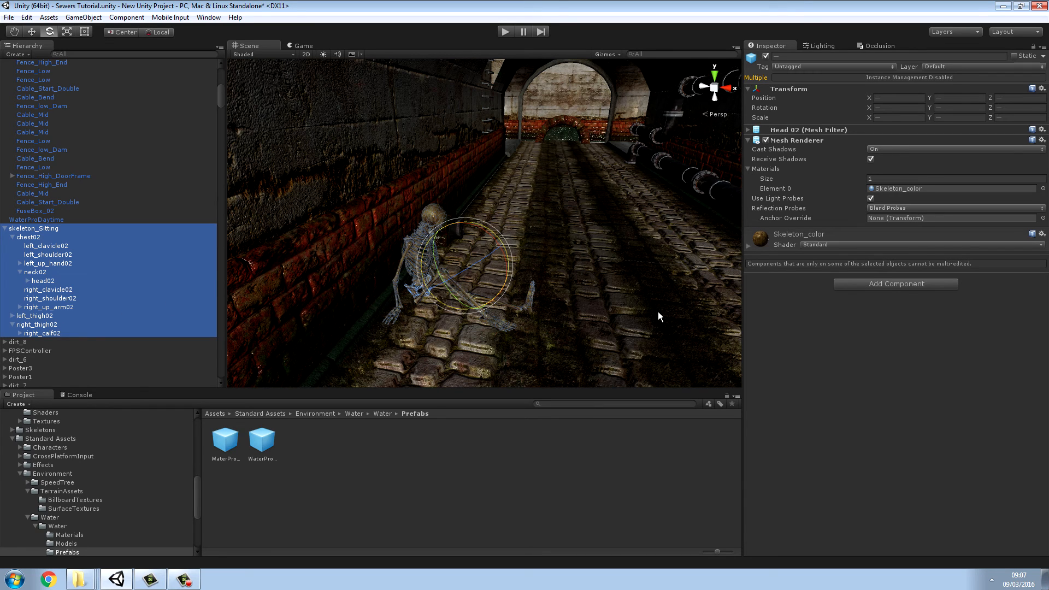
# Step: Try a Mesh Collider on all selected skeleton parts and remove it again
pyautogui.click(886, 286)
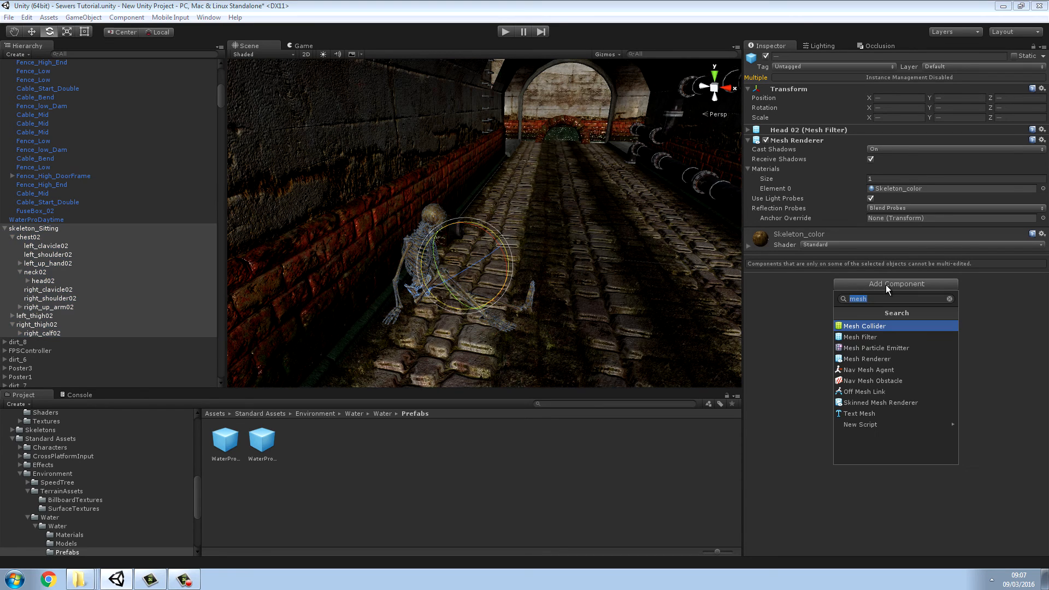
pyautogui.click(852, 328)
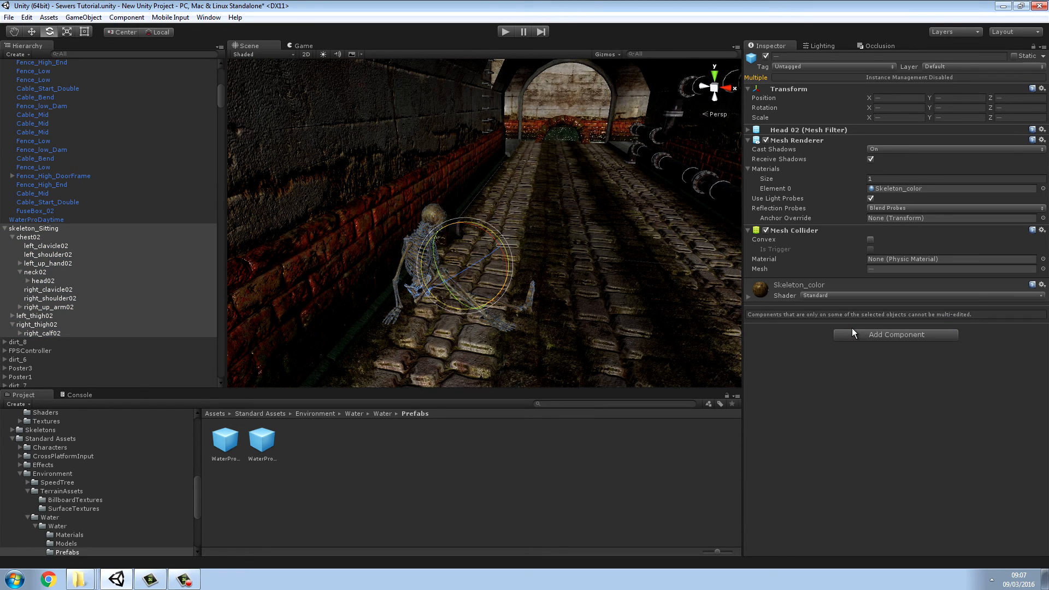
pyautogui.rightClick(782, 231)
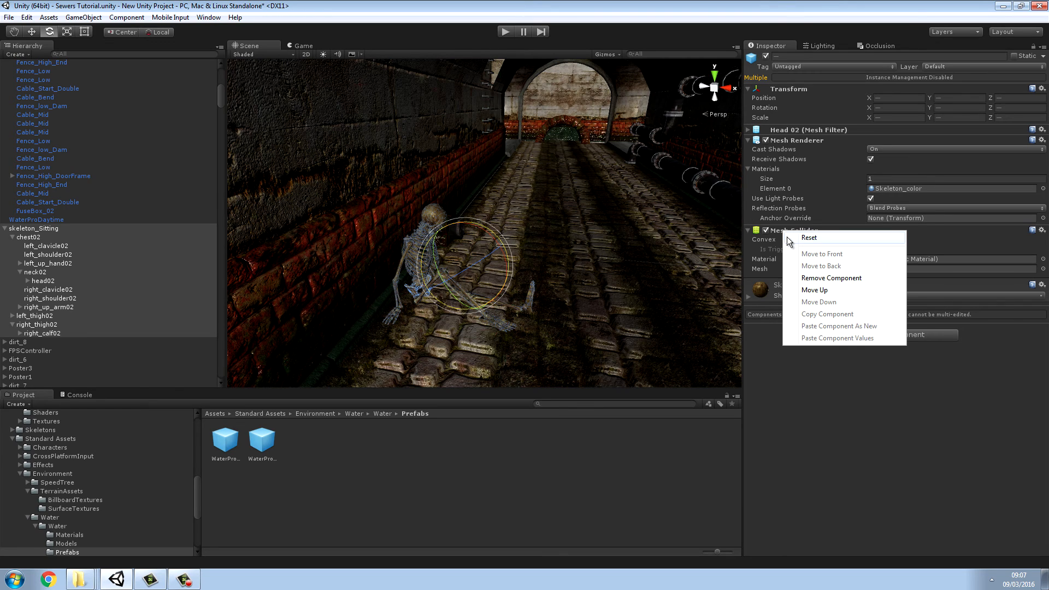
pyautogui.click(806, 278)
# Step: Add a Box Collider to all selected parts of the seated skeleton
pyautogui.click(857, 285)
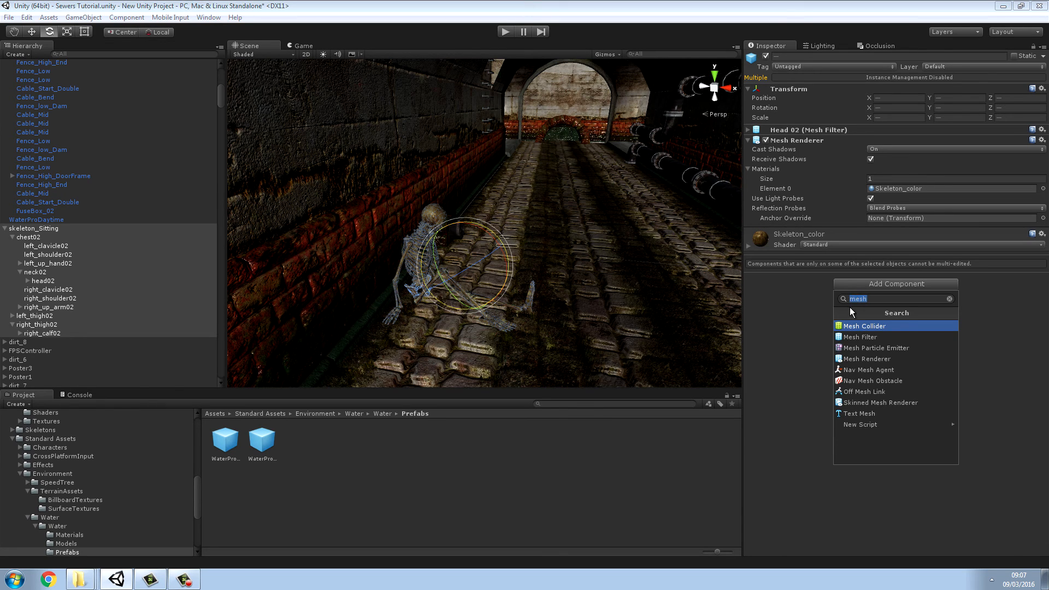
pyautogui.write('box')
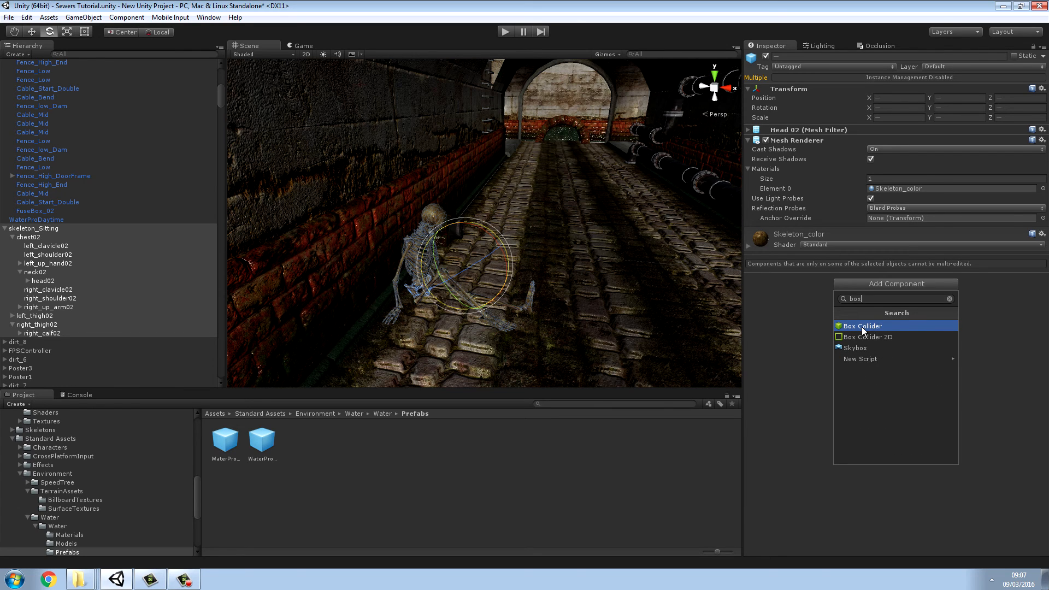
pyautogui.click(861, 327)
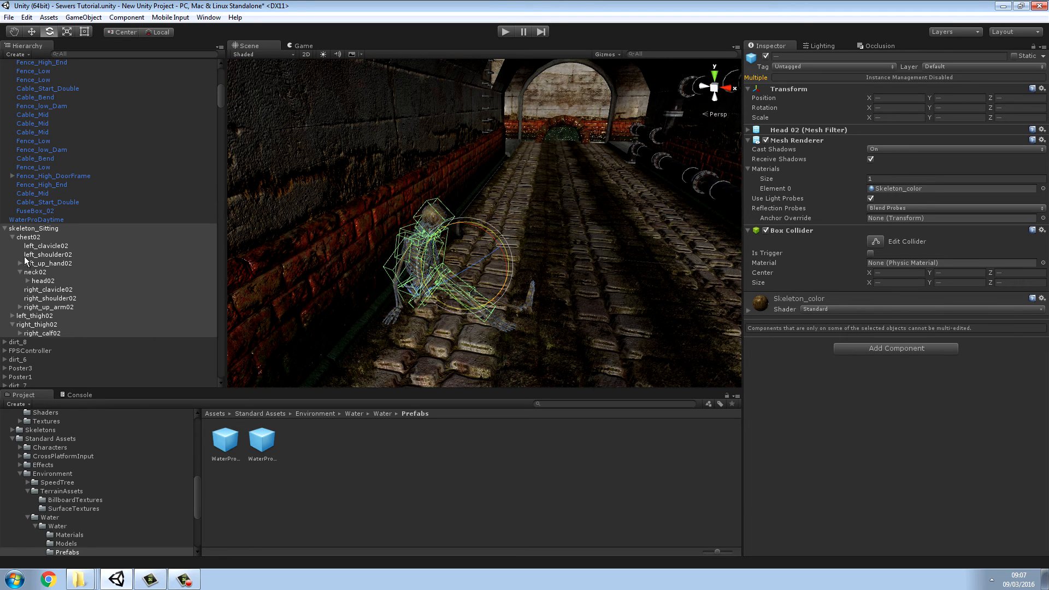
pyautogui.click(11, 238)
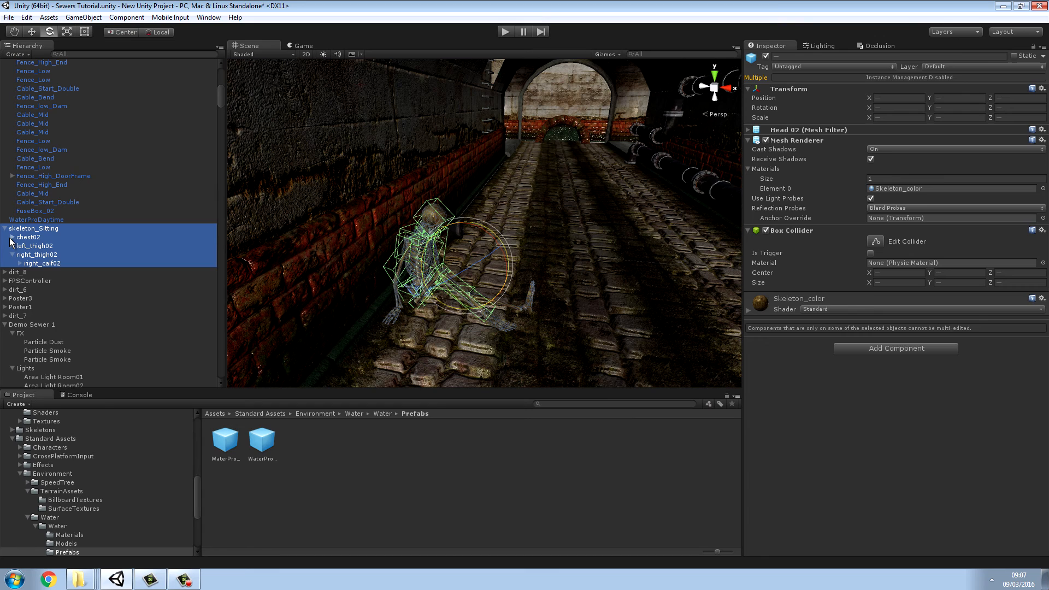
pyautogui.click(11, 238)
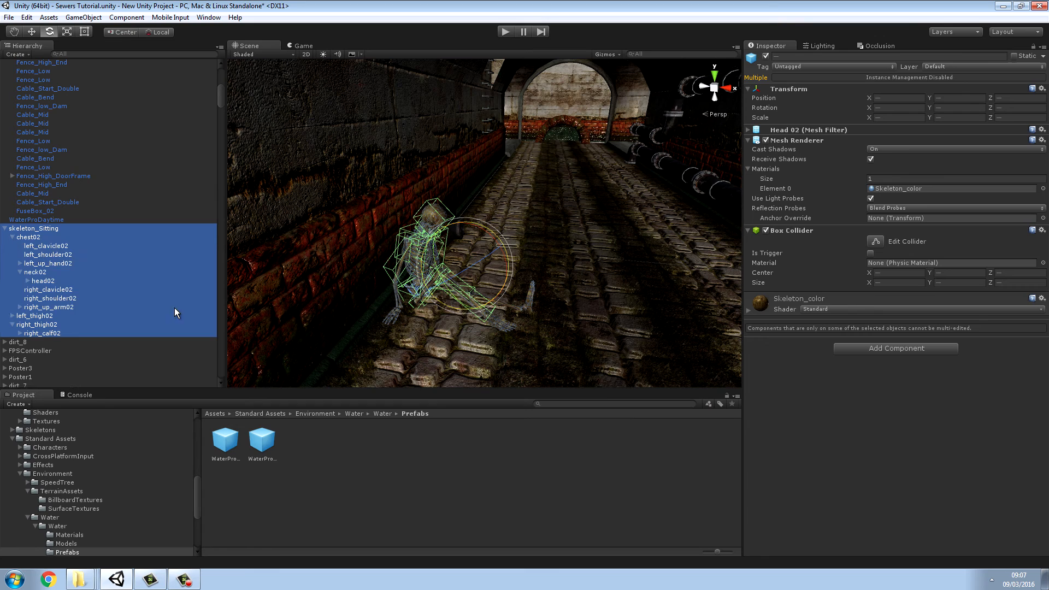
# Step: Extend the selection to the skeleton's left calf and both feet and give these parts a Box Collider
pyautogui.keyDown('shift'); pyautogui.click(498, 324); pyautogui.keyUp('shift')
pyautogui.keyDown('shift'); pyautogui.click(527, 305); pyautogui.keyUp('shift')
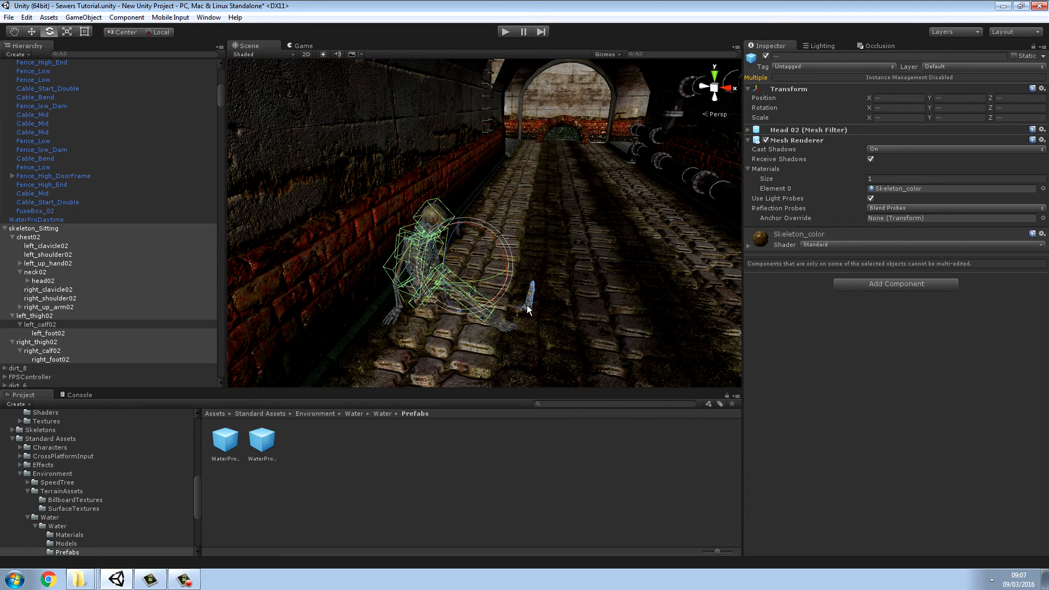
pyautogui.keyDown('alt'); pyautogui.moveTo(527, 305); pyautogui.dragTo(458, 296); pyautogui.keyUp('alt')
pyautogui.keyDown('shift'); pyautogui.click(458, 296); pyautogui.keyUp('shift')
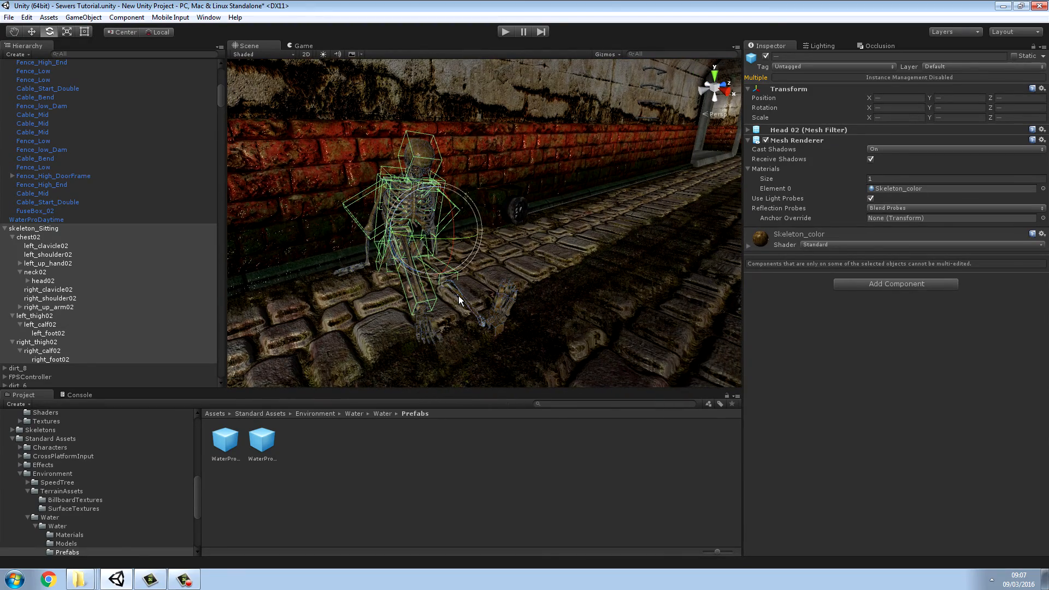
pyautogui.click(845, 284)
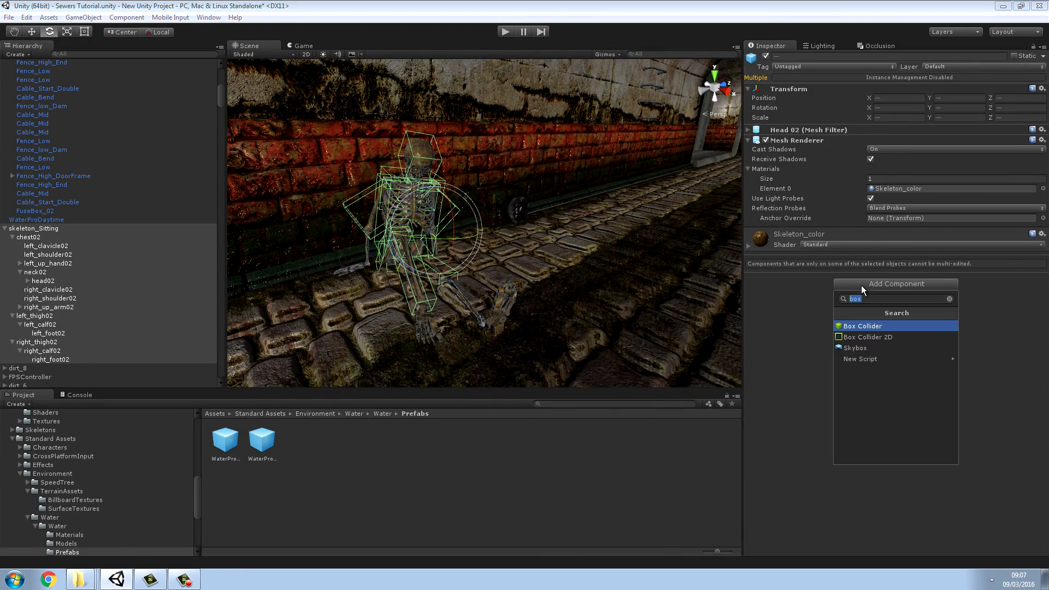
pyautogui.click(857, 326)
pyautogui.keyDown('alt'); pyautogui.moveTo(572, 267); pyautogui.dragTo(675, 269); pyautogui.keyUp('alt')
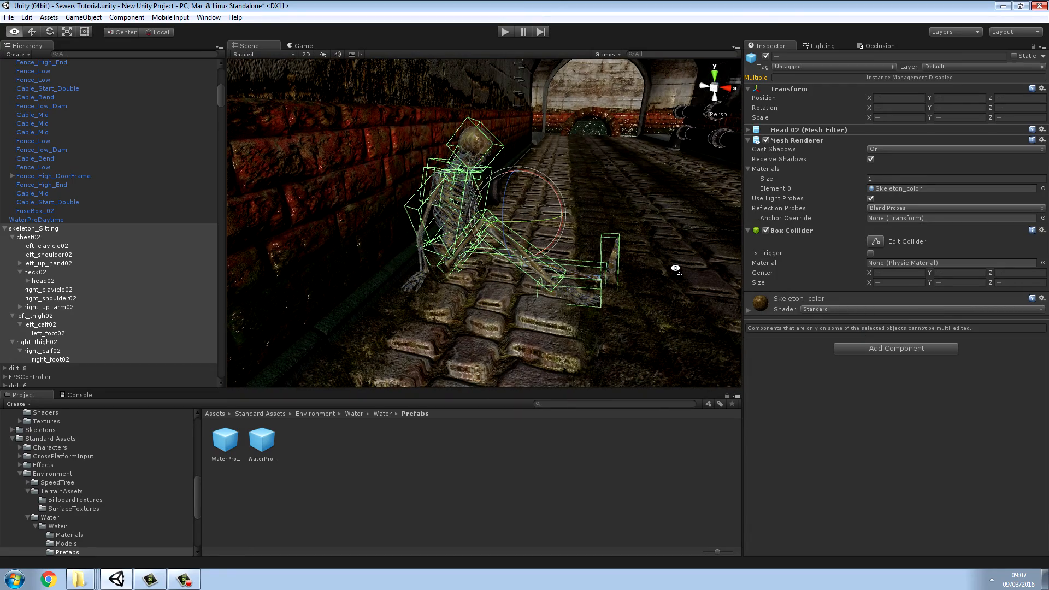
pyautogui.press('d')
pyautogui.moveTo(675, 269); pyautogui.dragTo(399, 223, button='right')
# Step: Play-test the level by walking down the tunnel into the seated skeleton and along the piped walls, and stop the game
pyautogui.click(508, 32)
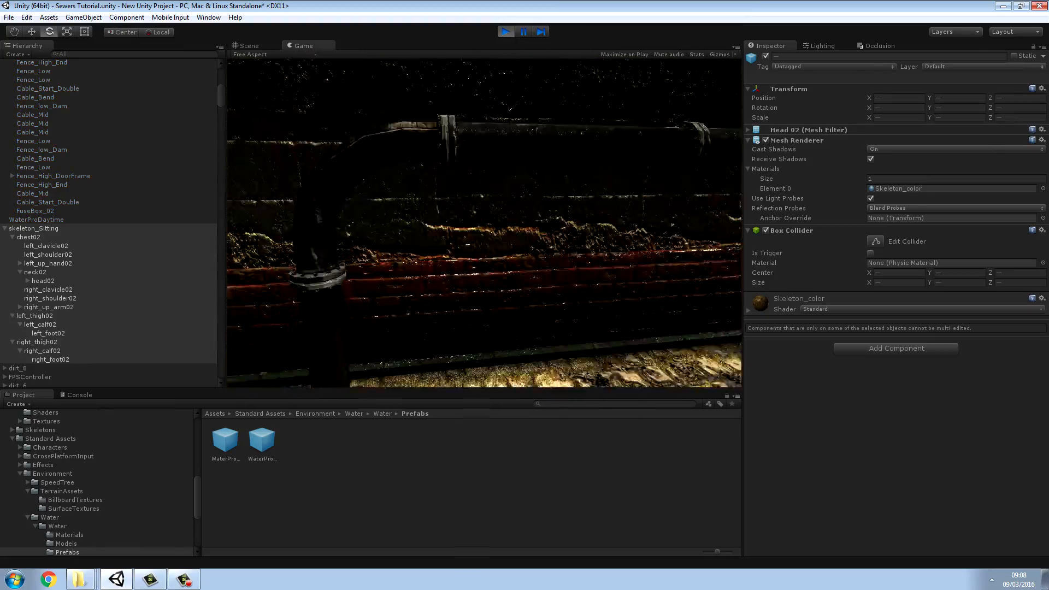
pyautogui.press('w')
pyautogui.press('w')
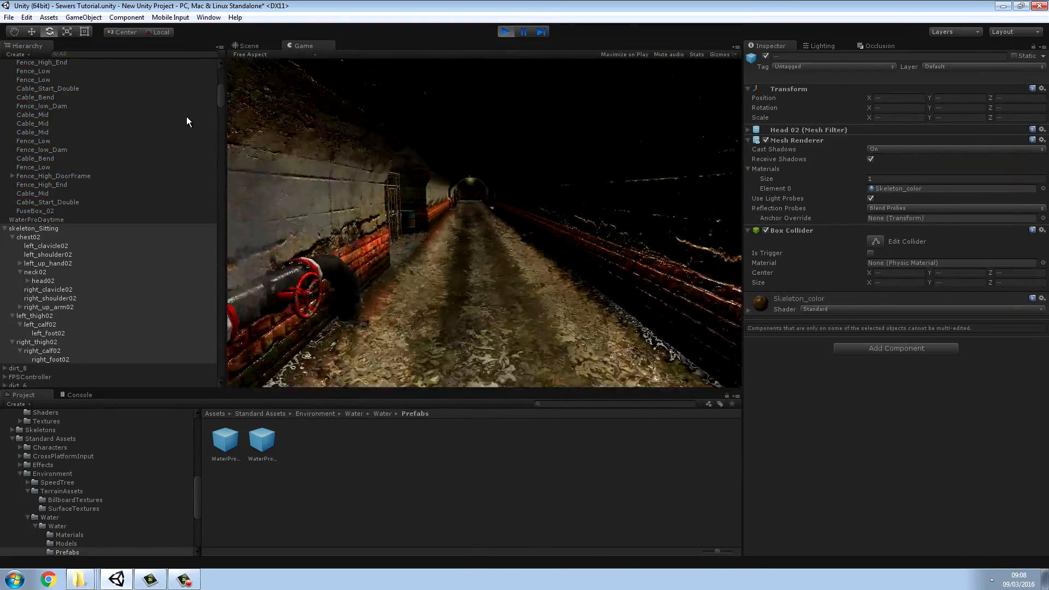
pyautogui.press('w')
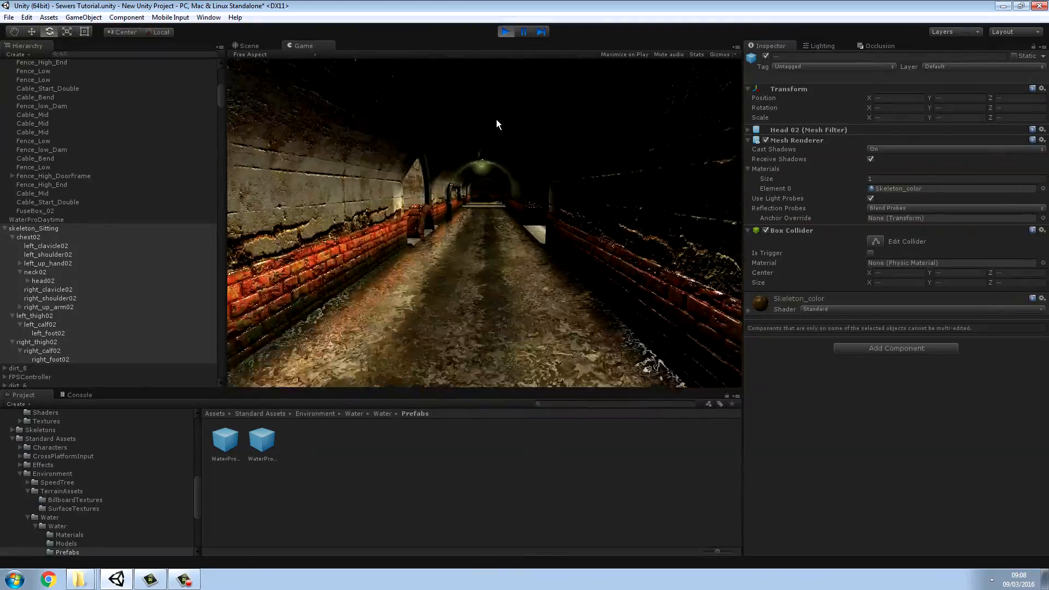
pyautogui.press('w')
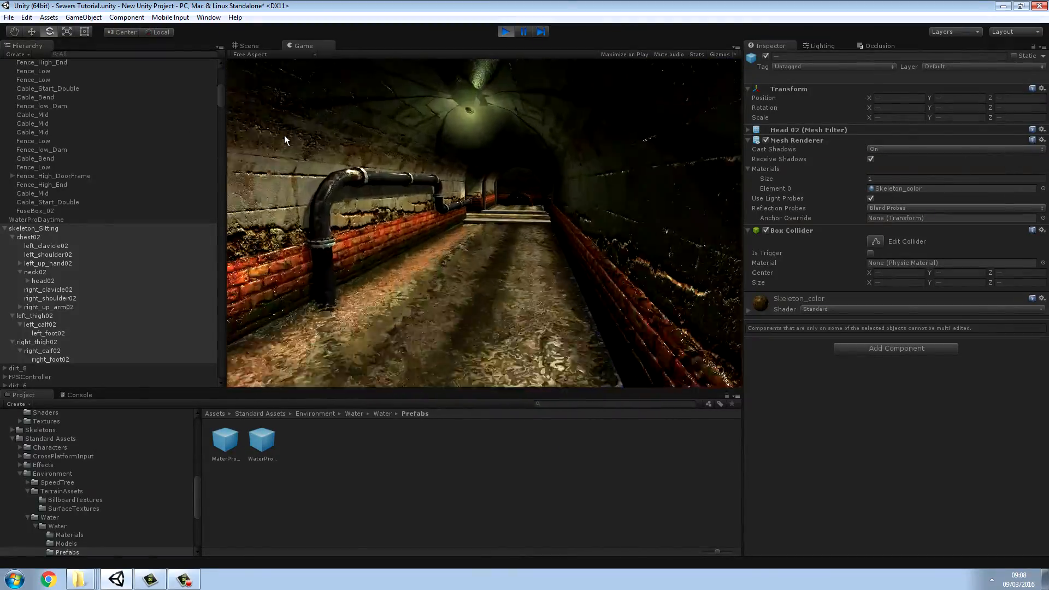
pyautogui.press('w')
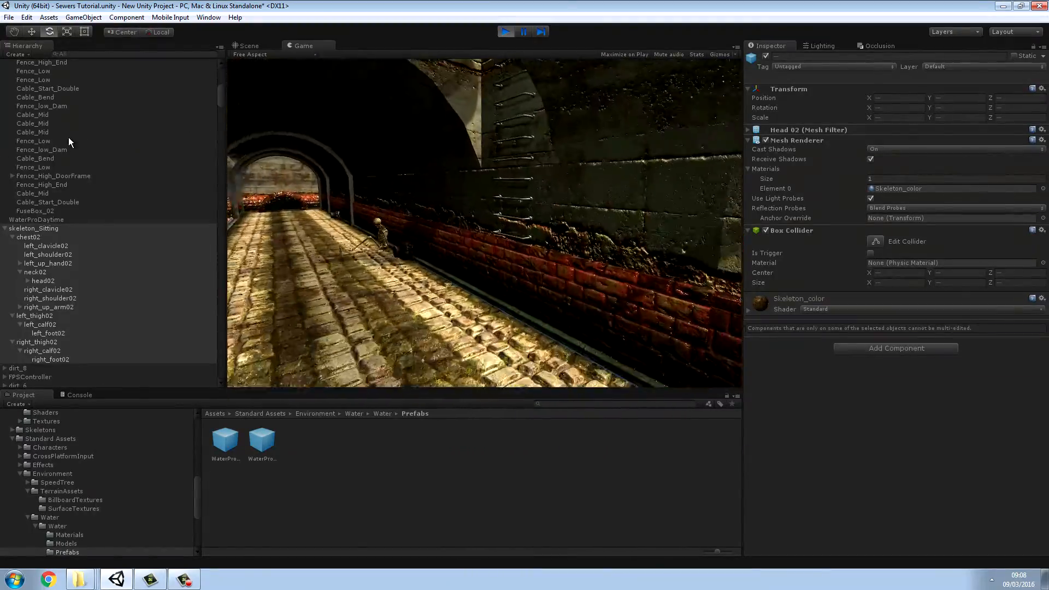
pyautogui.press('w')
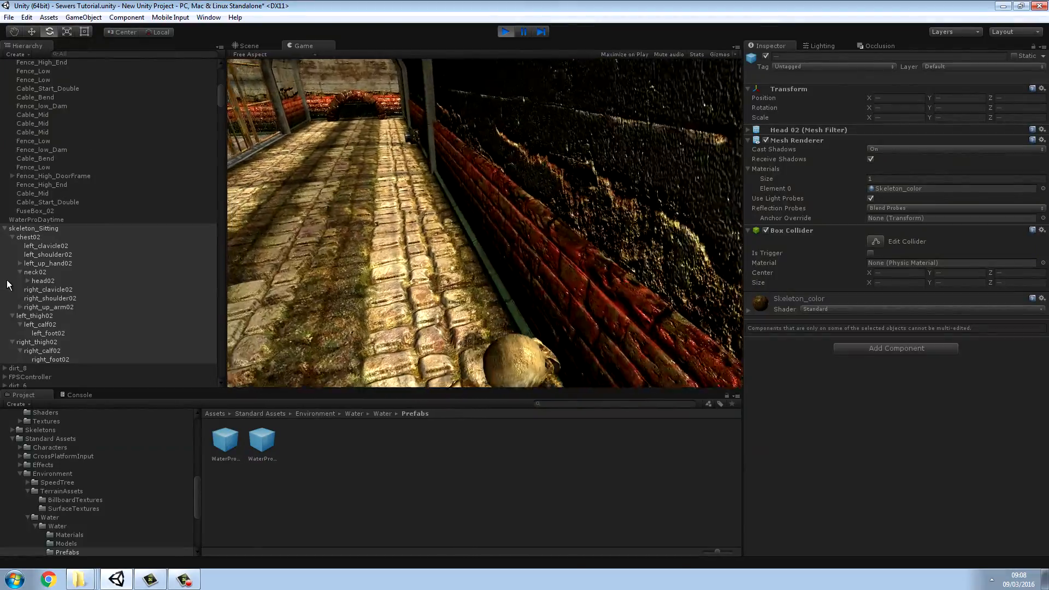
pyautogui.press('w')
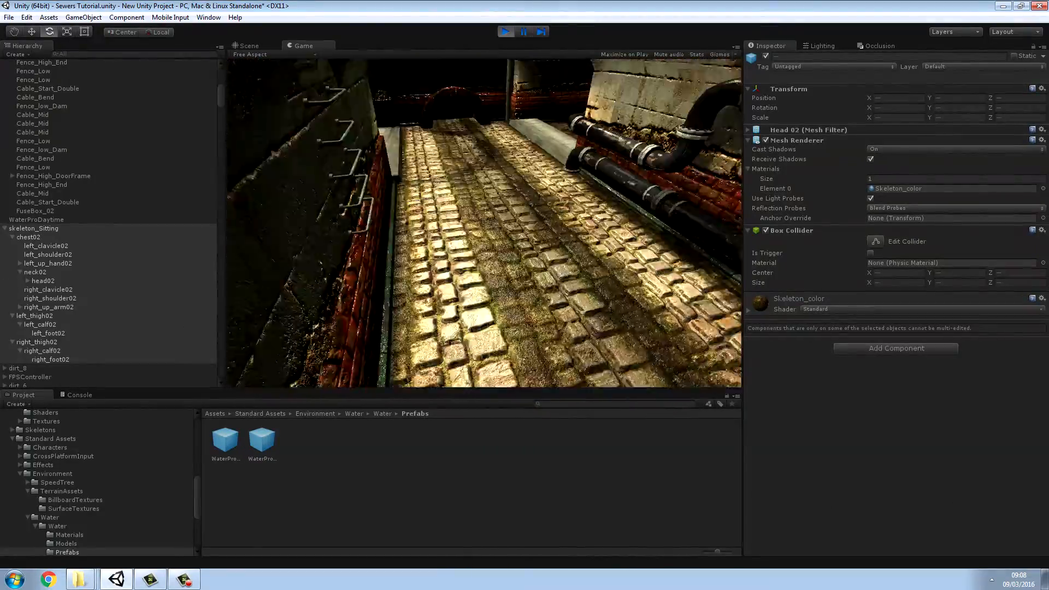
pyautogui.press('w')
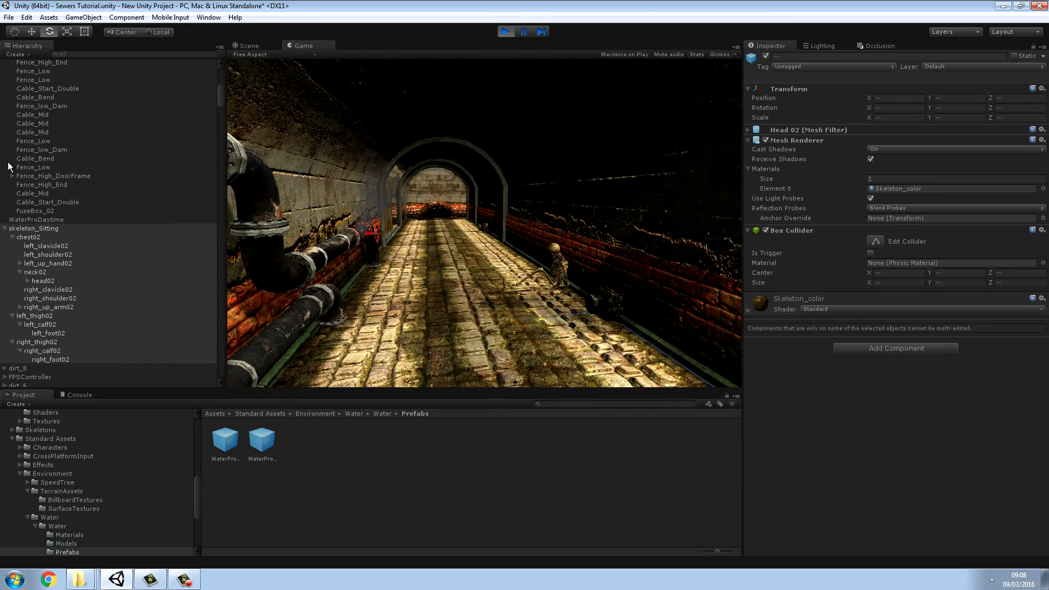
pyautogui.press('w')
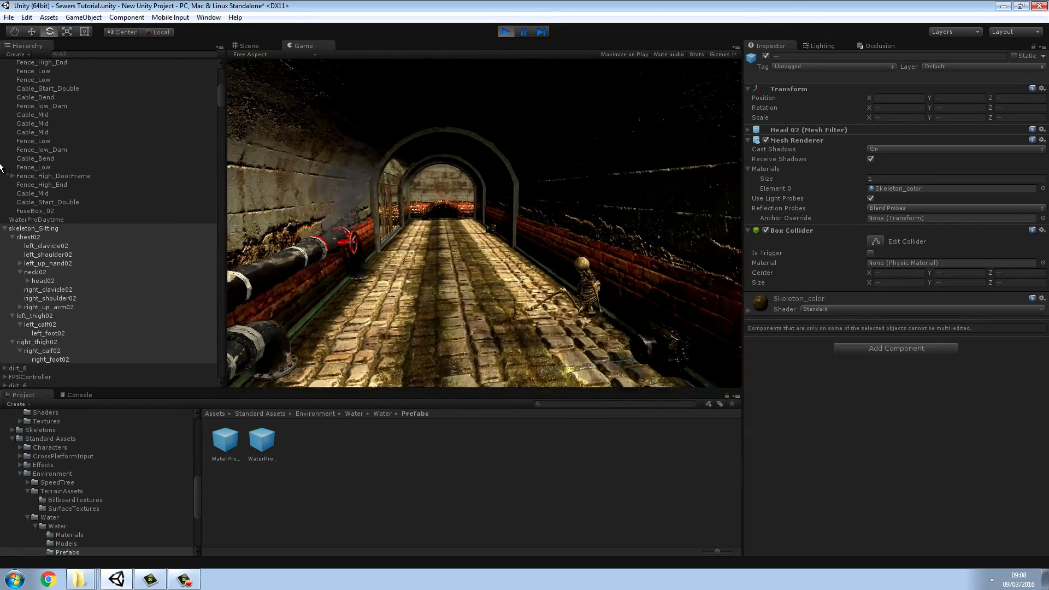
pyautogui.press('w')
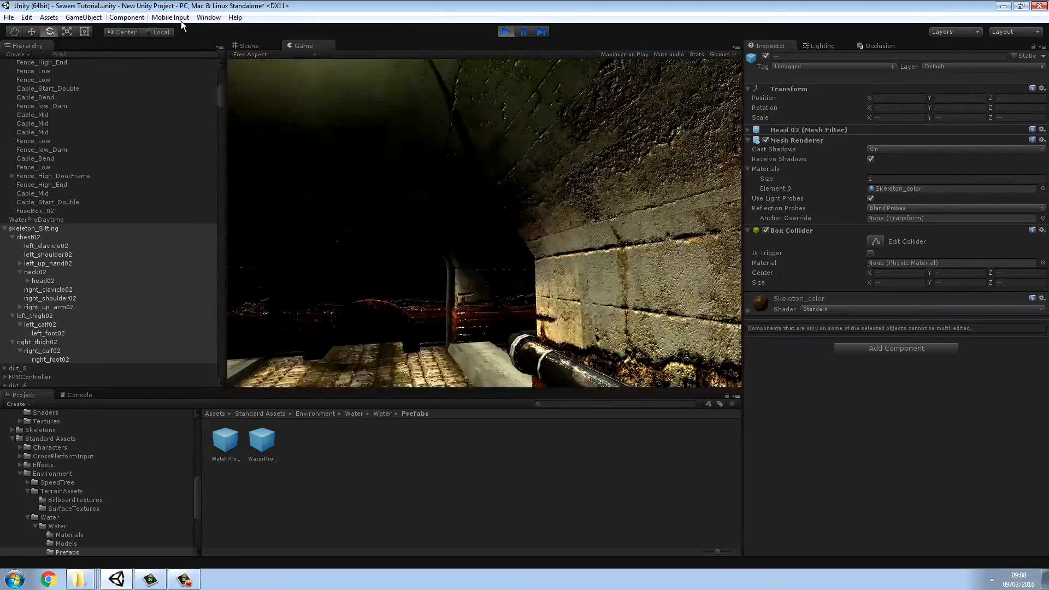
pyautogui.click(506, 32)
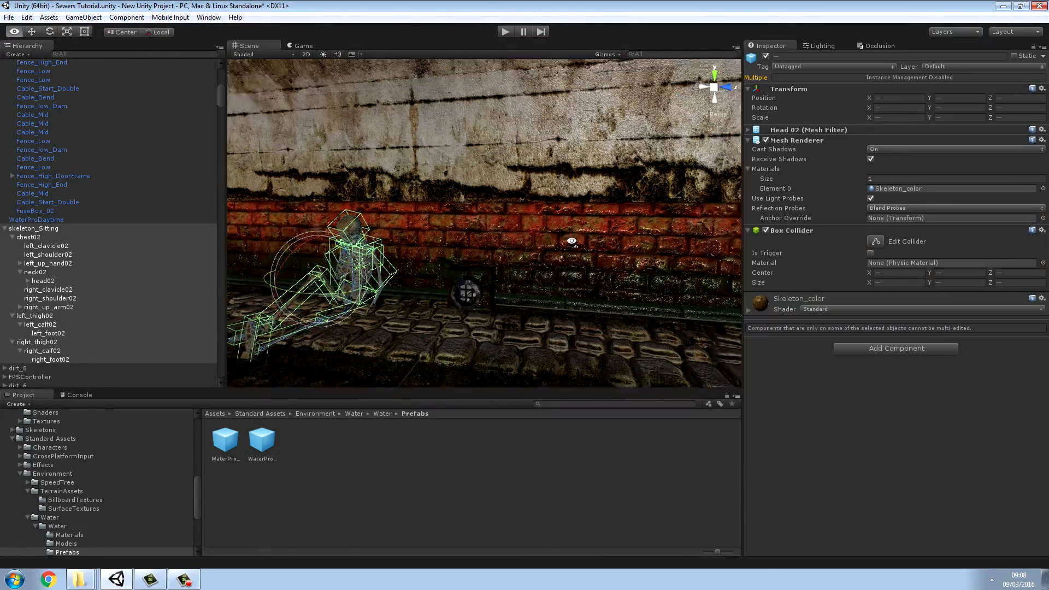
# Step: Inspect the seated skeleton's box colliders and the nearby valve pipes from several sides of the tunnel
pyautogui.moveTo(844, 221); pyautogui.dragTo(802, 237, button='right')
pyautogui.press('w')
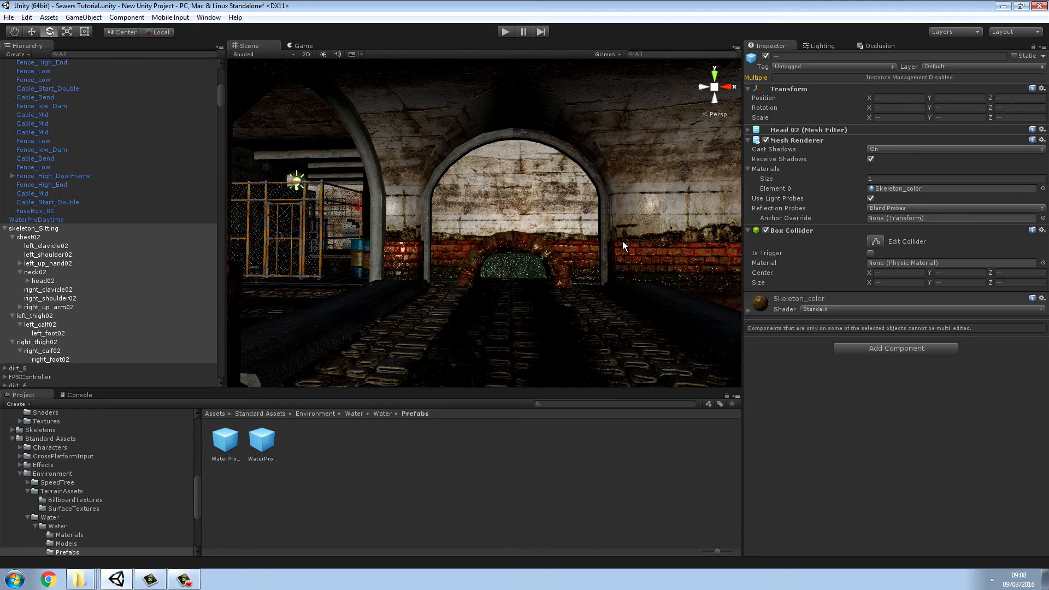
pyautogui.moveTo(623, 246); pyautogui.dragTo(508, 288, button='right')
pyautogui.press('w')
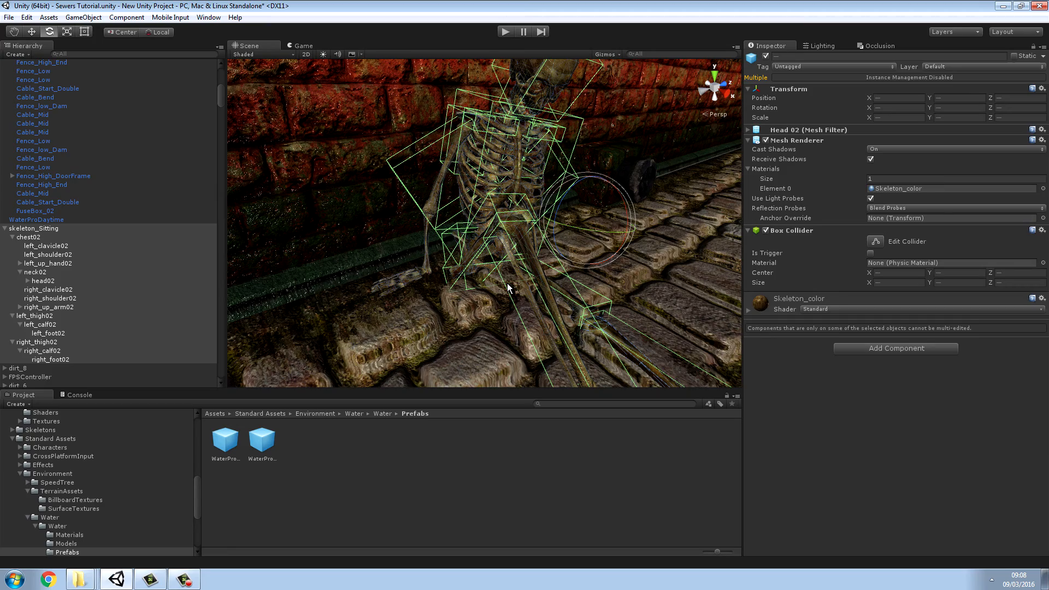
pyautogui.moveTo(618, 212); pyautogui.dragTo(1045, 191, button='right')
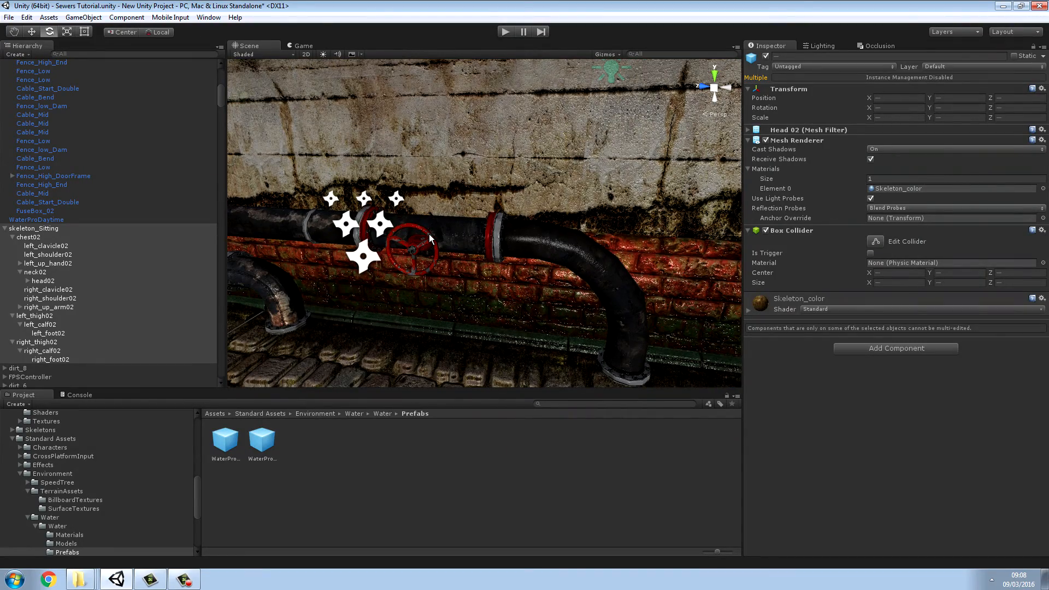
pyautogui.moveTo(497, 234); pyautogui.dragTo(450, 222, button='right')
pyautogui.press('s')
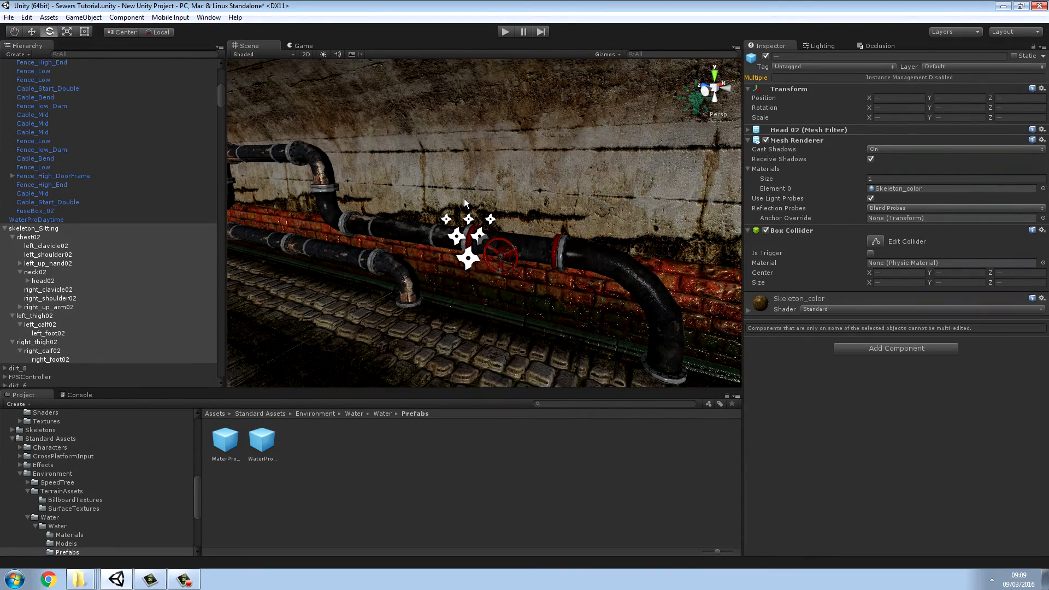
pyautogui.press('d')
pyautogui.moveTo(540, 254); pyautogui.dragTo(414, 254, button='right')
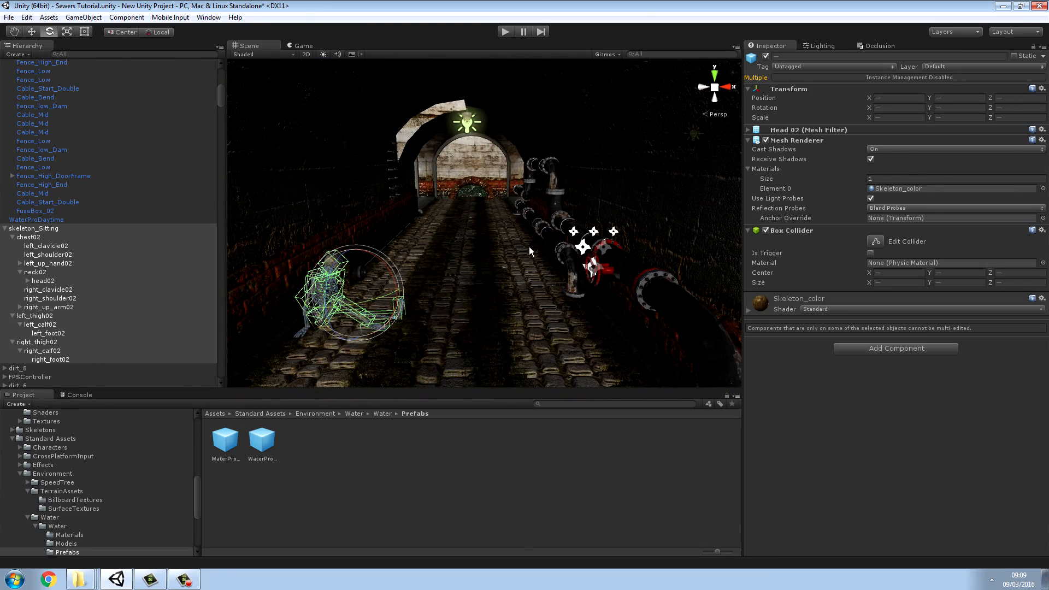
pyautogui.moveTo(524, 268); pyautogui.dragTo(56, 274, button='right')
pyautogui.press('w')
pyautogui.press('s')
pyautogui.press('w')
pyautogui.press('s')
pyautogui.press('w')
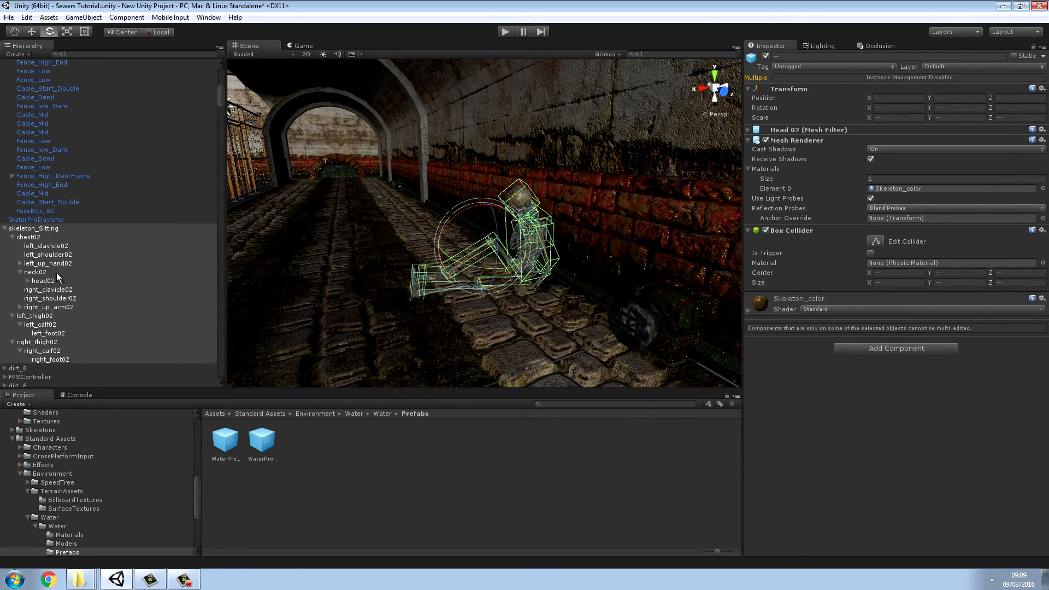
pyautogui.rightClick(59, 269)
pyautogui.click(333, 434)
# Step: Narrow the WaterProDaytime plane over the long tunnel to a Z scale of about 4.93 at Z position 5.91, using the Rect tool
pyautogui.moveTo(360, 370); pyautogui.dragTo(742, 330, button='right')
pyautogui.press('w')
pyautogui.press('w')
pyautogui.press('w')
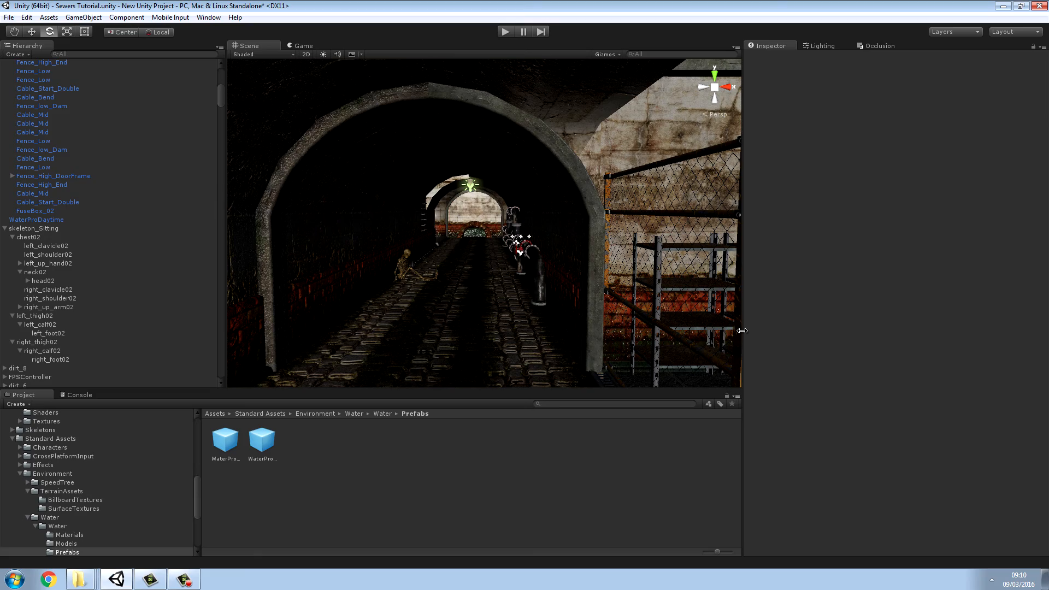
pyautogui.moveTo(534, 333); pyautogui.dragTo(680, 564, button='right')
pyautogui.press('w')
pyautogui.click(561, 323)
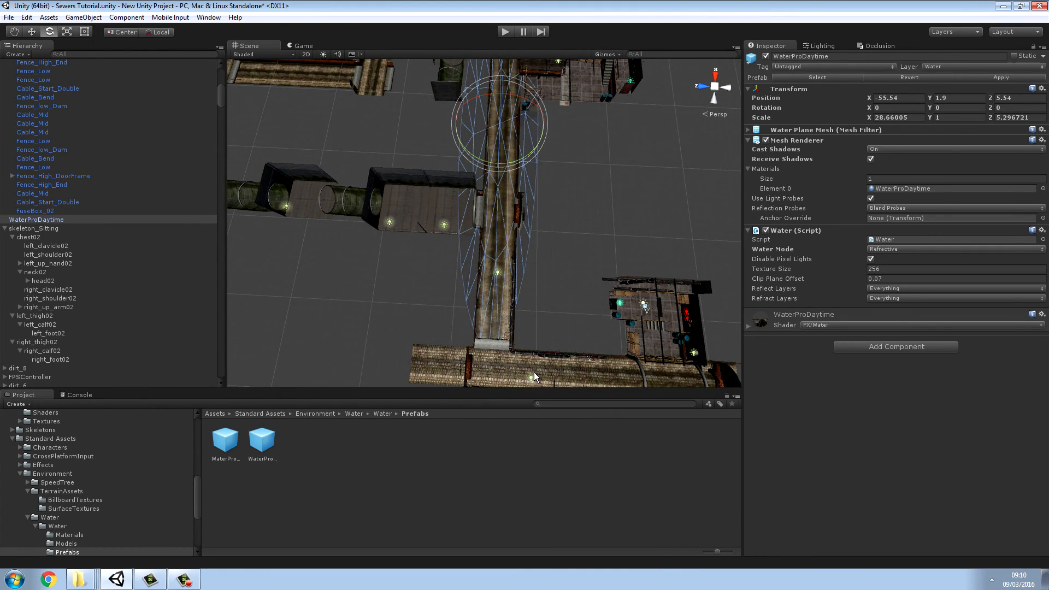
pyautogui.click(84, 33)
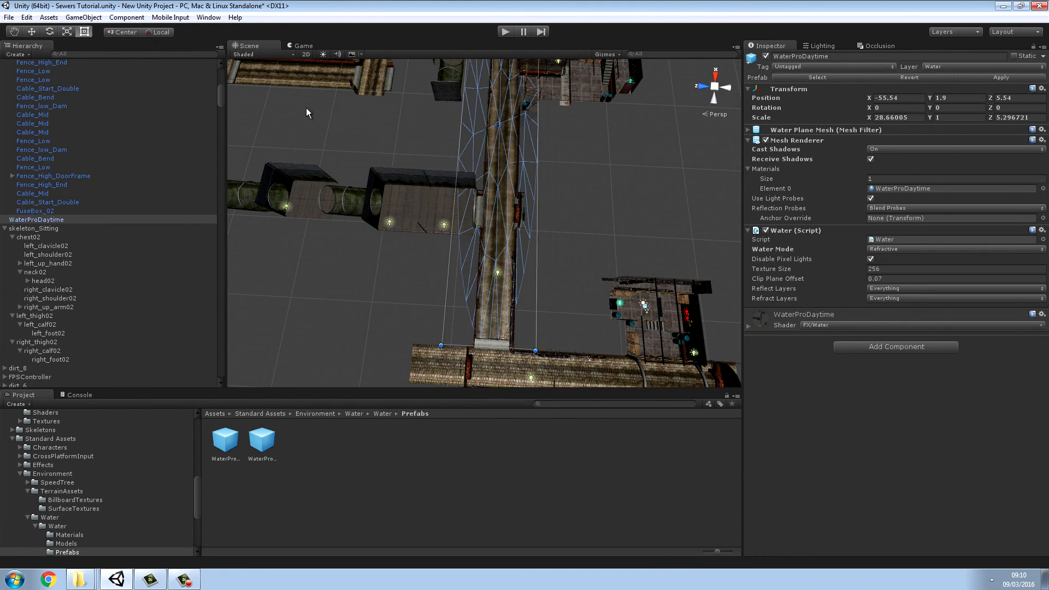
pyautogui.moveTo(539, 208); pyautogui.dragTo(537, 210)
pyautogui.moveTo(587, 202); pyautogui.dragTo(542, 150, button='right')
pyautogui.press('w')
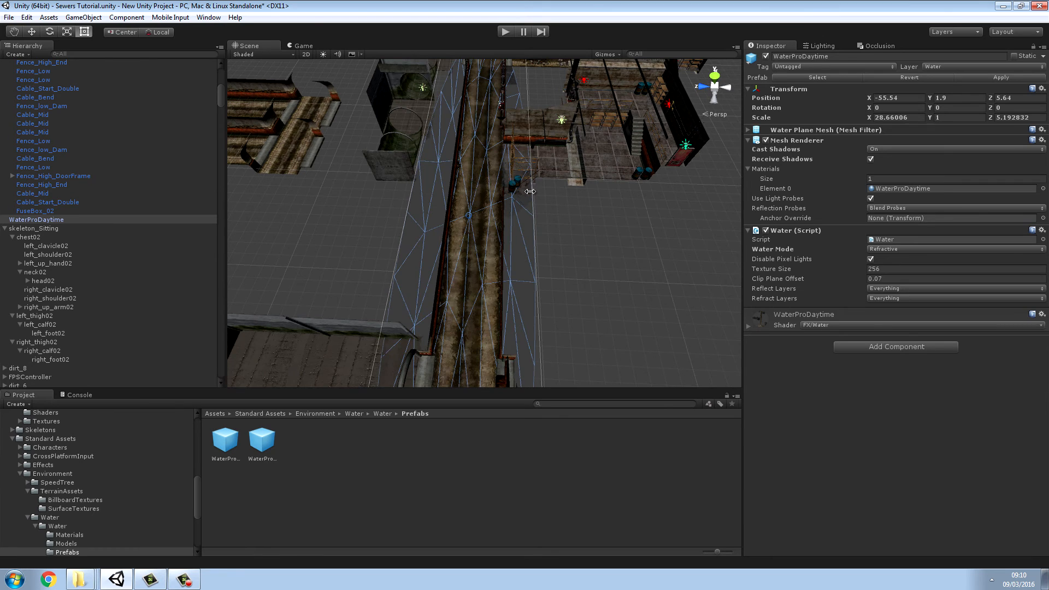
pyautogui.moveTo(530, 192)
pyautogui.mouseDown()
pyautogui.moveTo(504, 196)
pyautogui.moveTo(527, 199)
pyautogui.mouseUp()
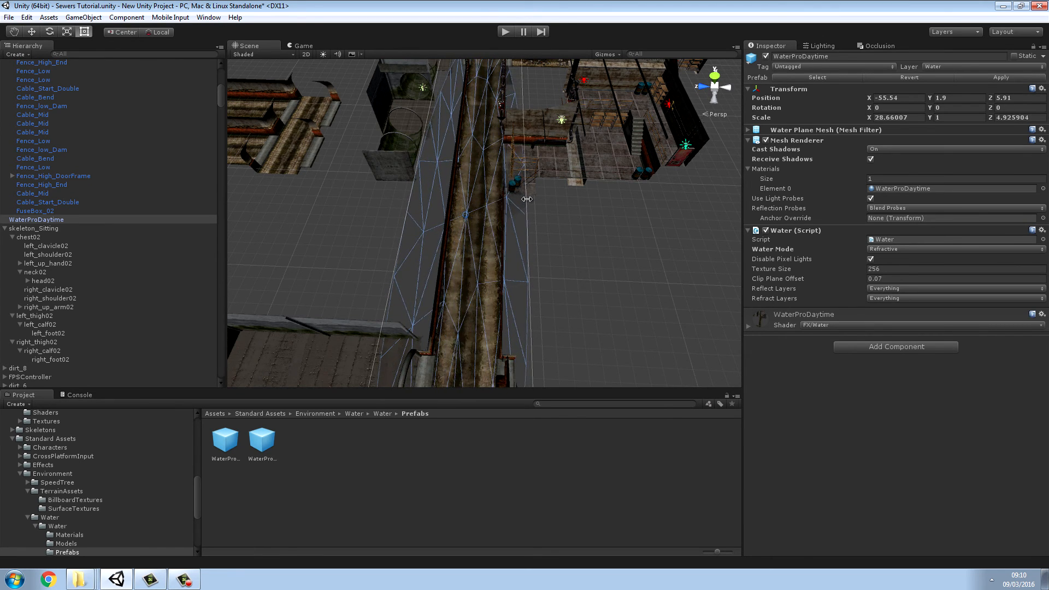
pyautogui.rightClick(485, 509)
# Step: Open the dirt prefabs folder under DirtyApartments > _prefabs in the project assets
pyautogui.moveTo(629, 234); pyautogui.dragTo(371, 178, button='right')
pyautogui.press('w')
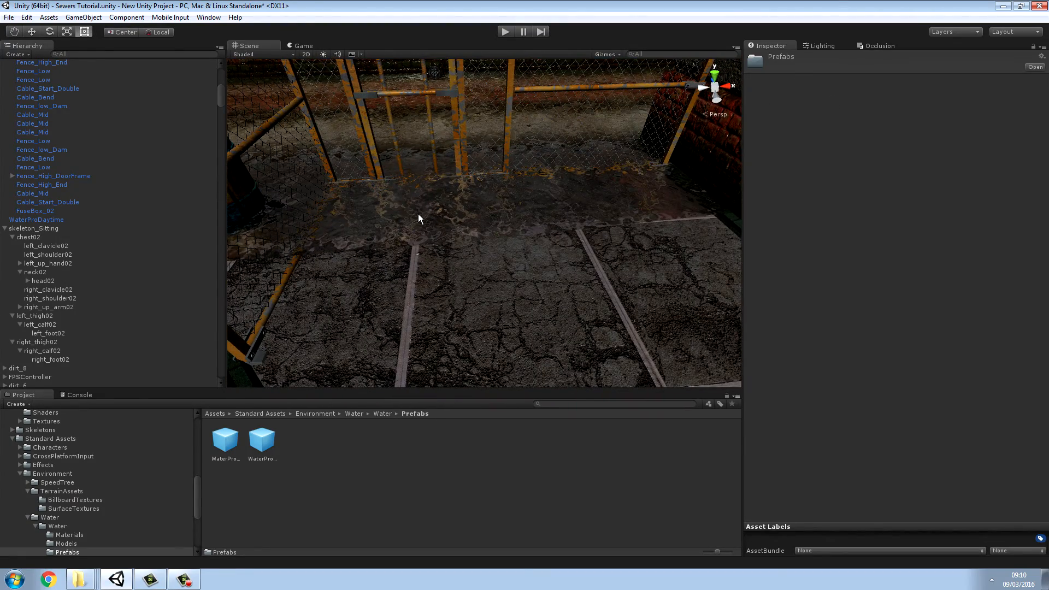
pyautogui.moveTo(442, 282); pyautogui.dragTo(510, 261, button='right')
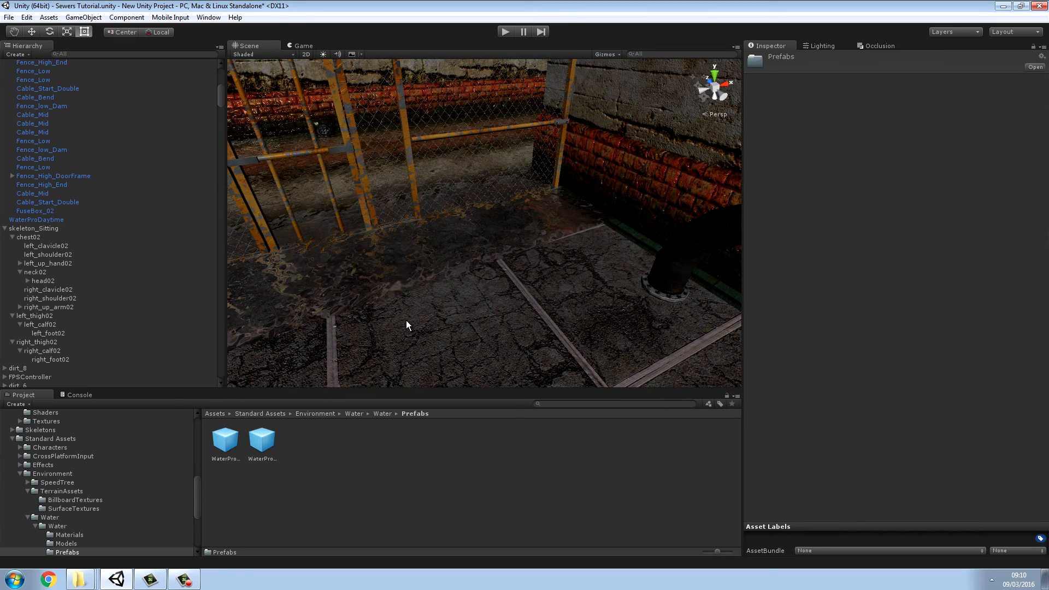
pyautogui.click(215, 414)
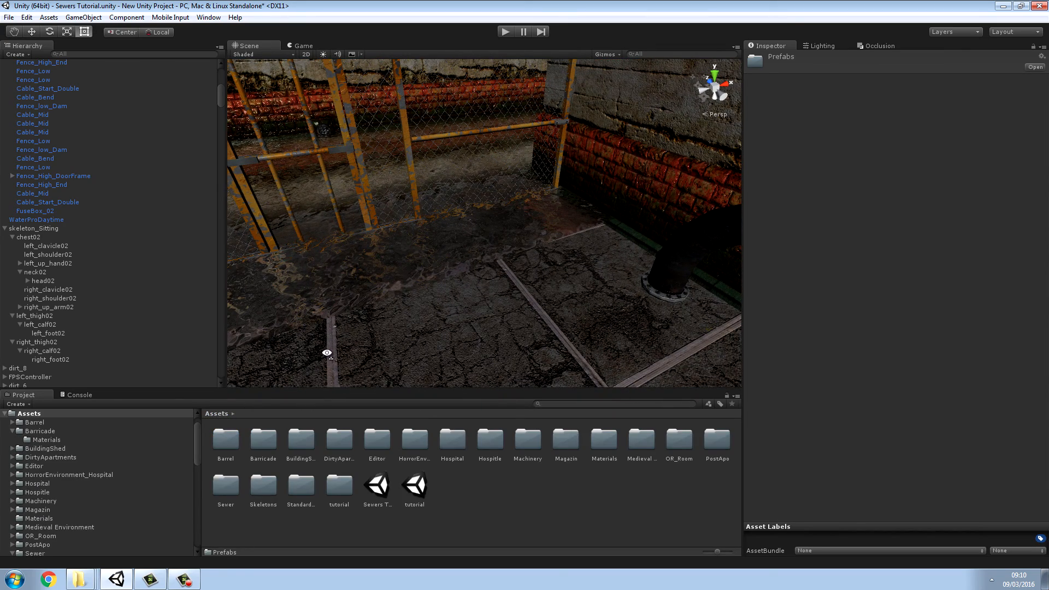
pyautogui.moveTo(326, 351); pyautogui.dragTo(367, 326, button='right')
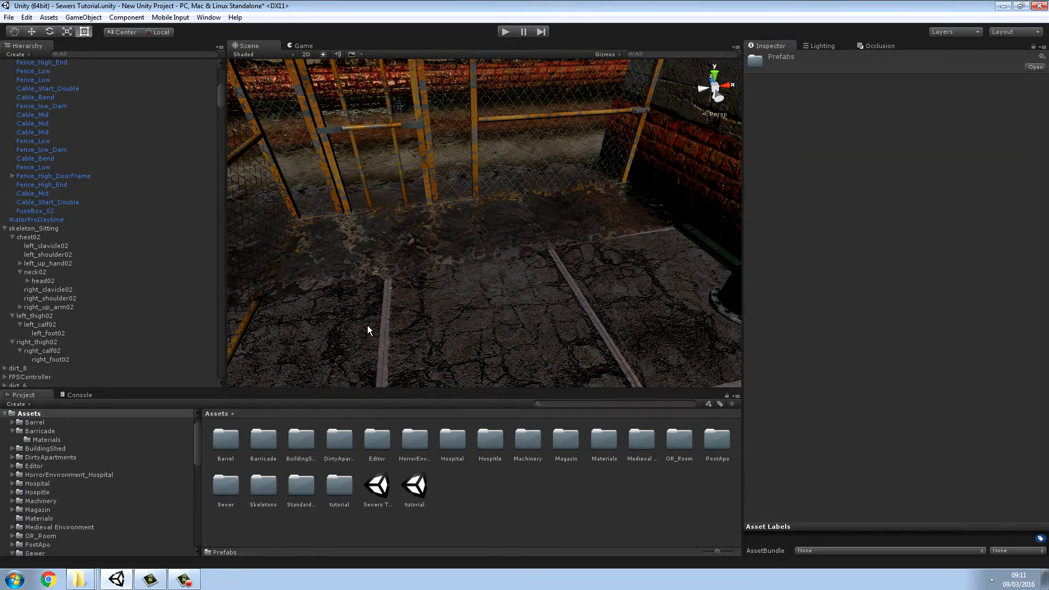
pyautogui.doubleClick(339, 440)
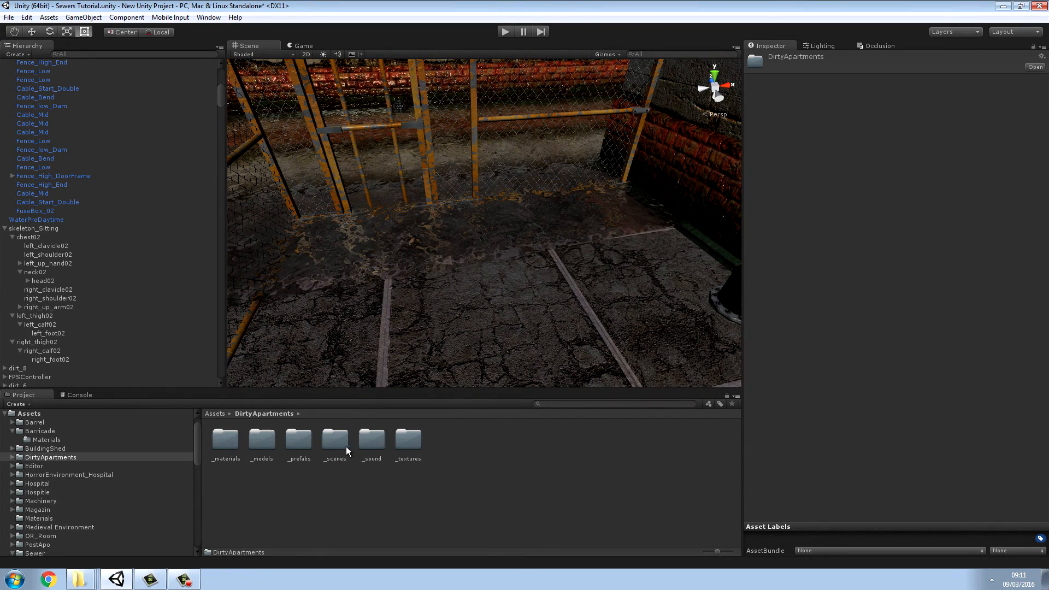
pyautogui.doubleClick(302, 444)
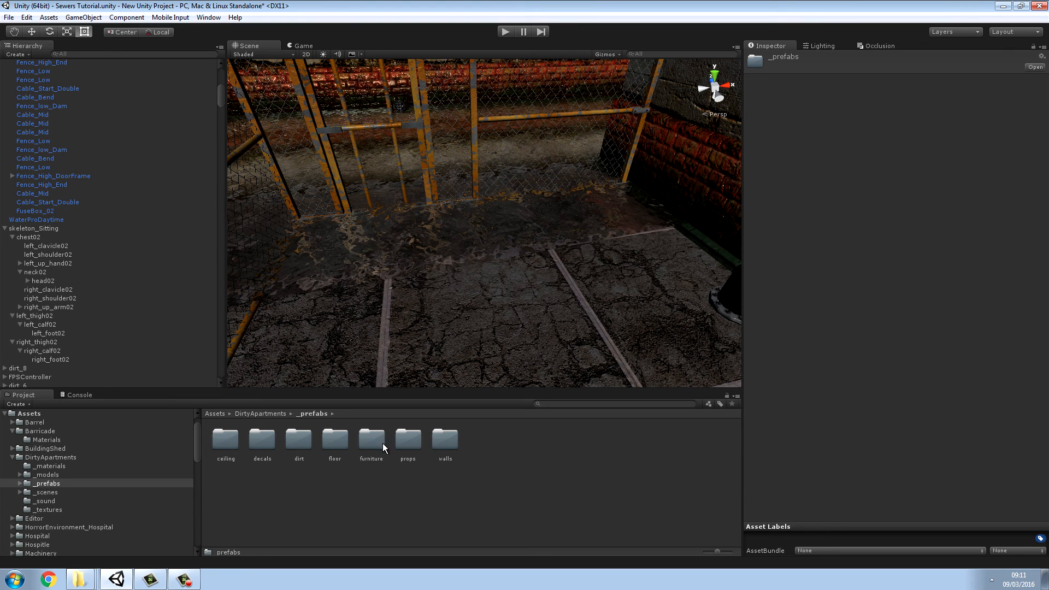
pyautogui.doubleClick(298, 441)
# Step: Place the dirt_7 prefab in the scene at the tiled floor in front of the yellow fence
pyautogui.scroll(-5, 423, 333)
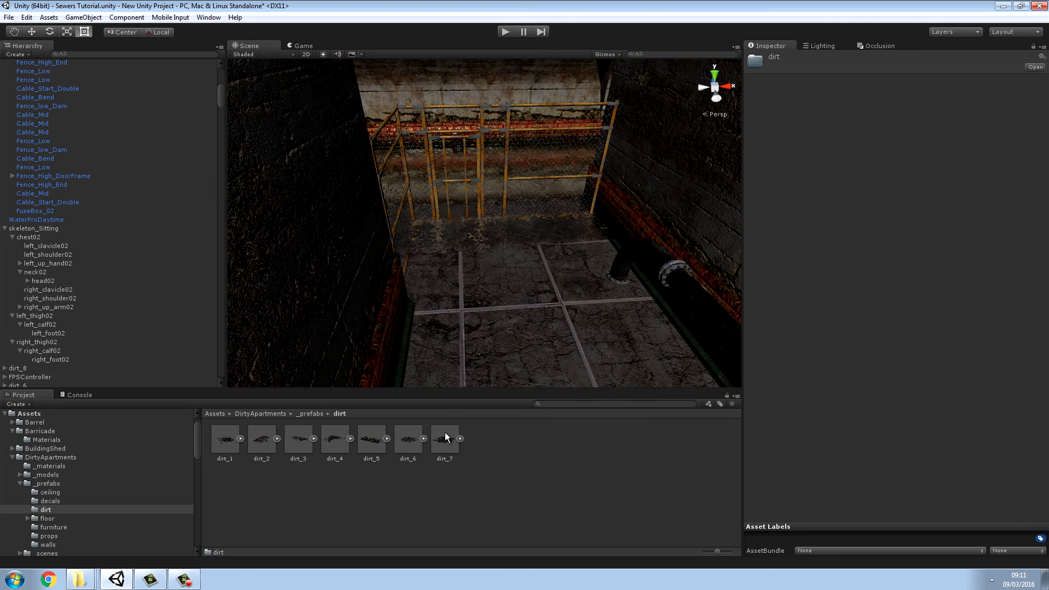
pyautogui.click(444, 435)
pyautogui.moveTo(442, 438); pyautogui.dragTo(496, 301)
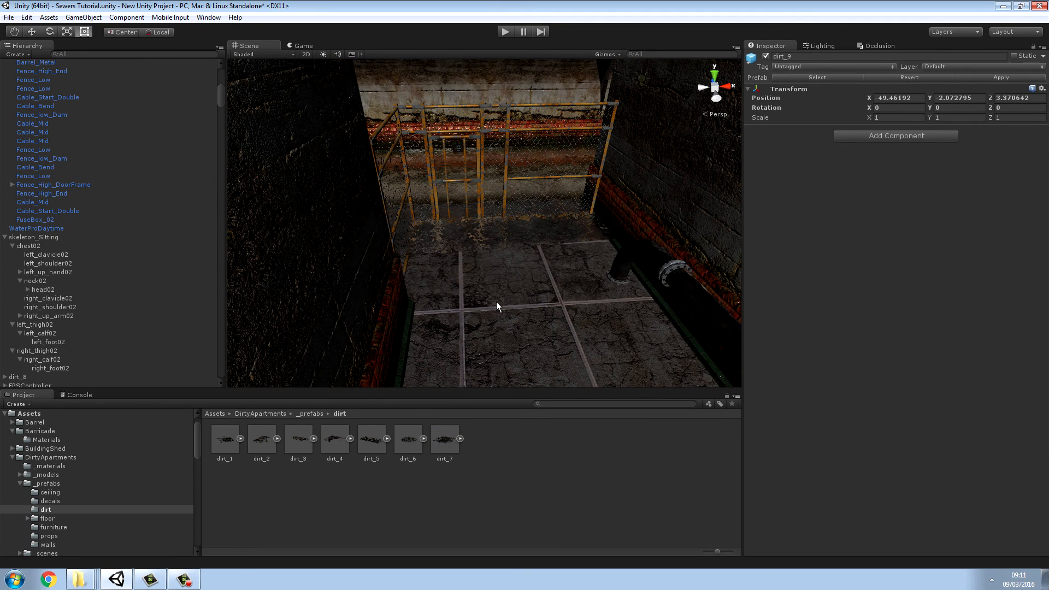
# Step: Raise the dirt patch onto the tiled floor in front of the fence, at about Y 1.9 and Z -0.2
pyautogui.moveTo(534, 315); pyautogui.dragTo(301, 221, button='right')
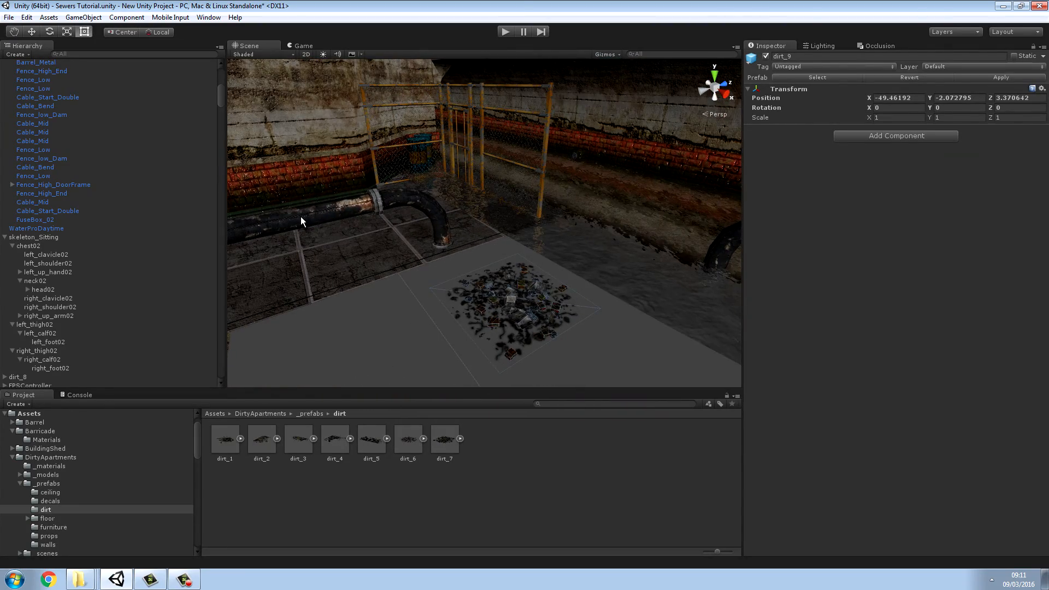
pyautogui.click(39, 32)
pyautogui.moveTo(513, 262); pyautogui.dragTo(441, 201)
pyautogui.moveTo(494, 230); pyautogui.dragTo(546, 243, button='right')
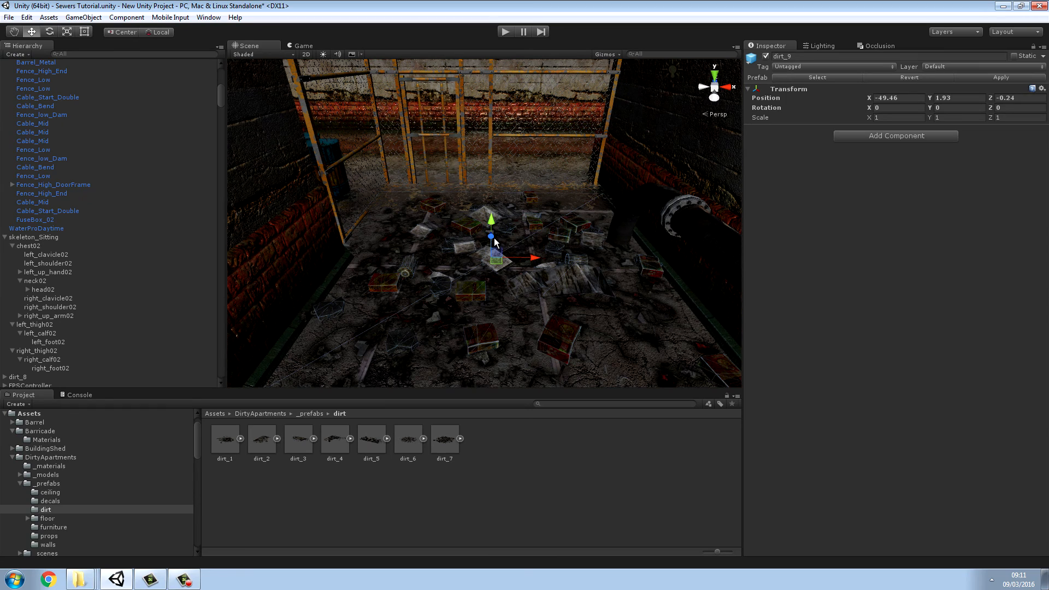
pyautogui.moveTo(495, 242); pyautogui.dragTo(494, 221)
pyautogui.click(540, 450)
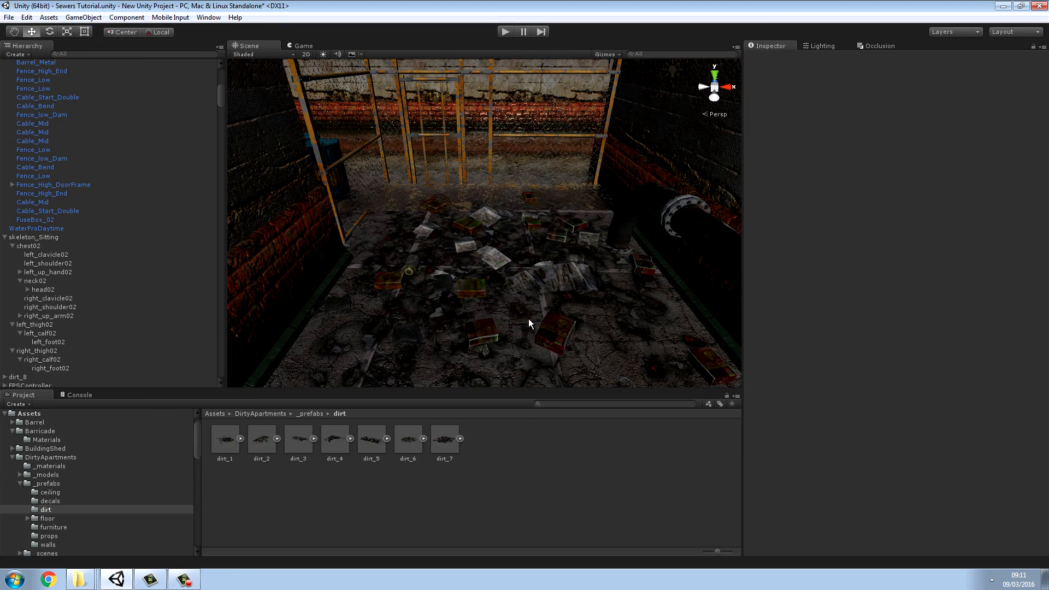
# Step: Inspect how the scattered dirt sits on the floor beside the fence and the bent pipe
pyautogui.press('w')
pyautogui.moveTo(529, 323); pyautogui.dragTo(635, 289, button='right')
pyautogui.press('w')
pyautogui.press('s')
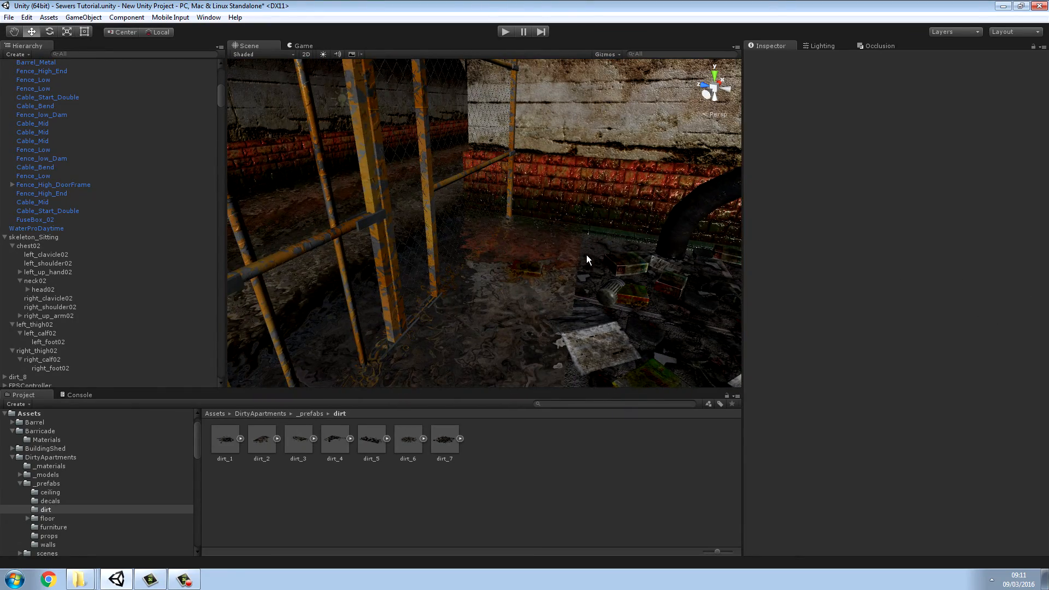
pyautogui.moveTo(598, 260); pyautogui.dragTo(397, 275, button='right')
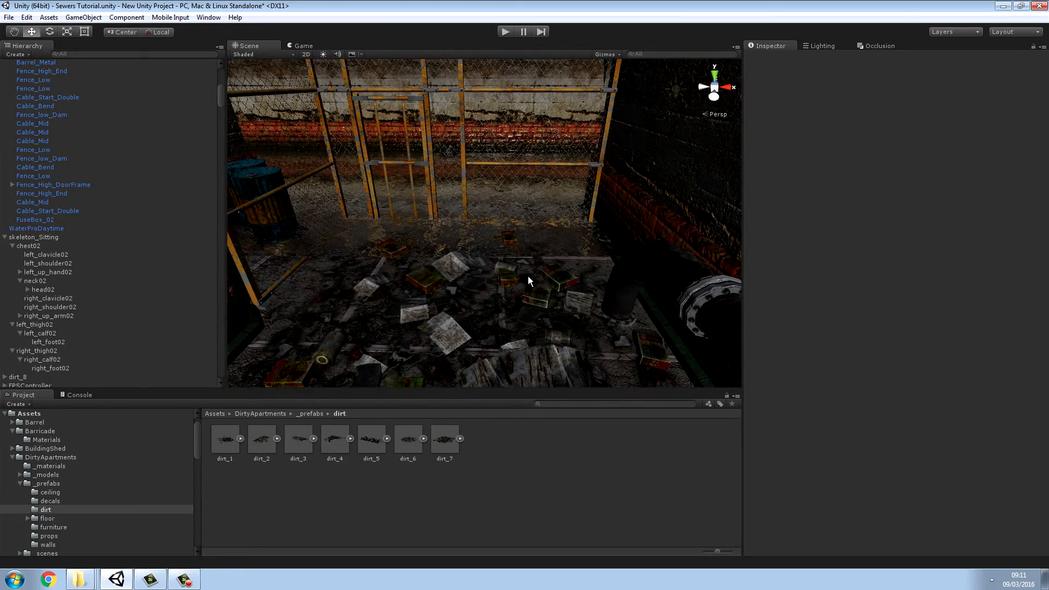
pyautogui.moveTo(529, 281); pyautogui.dragTo(475, 257, button='right')
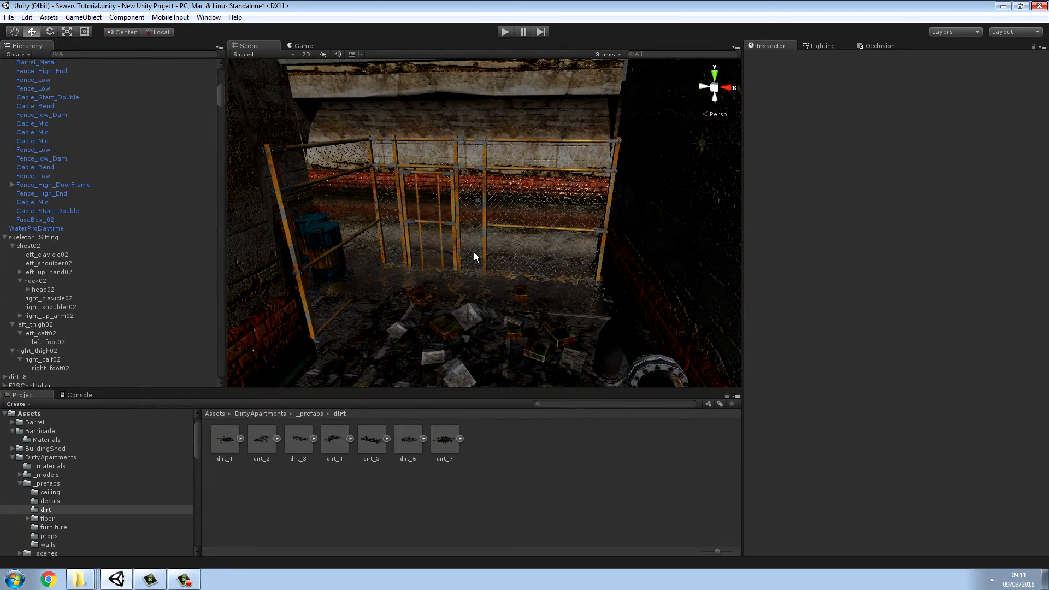
# Step: Duplicate the front blue metal barrel standing behind the side fence
pyautogui.click(325, 238)
pyautogui.click(325, 239)
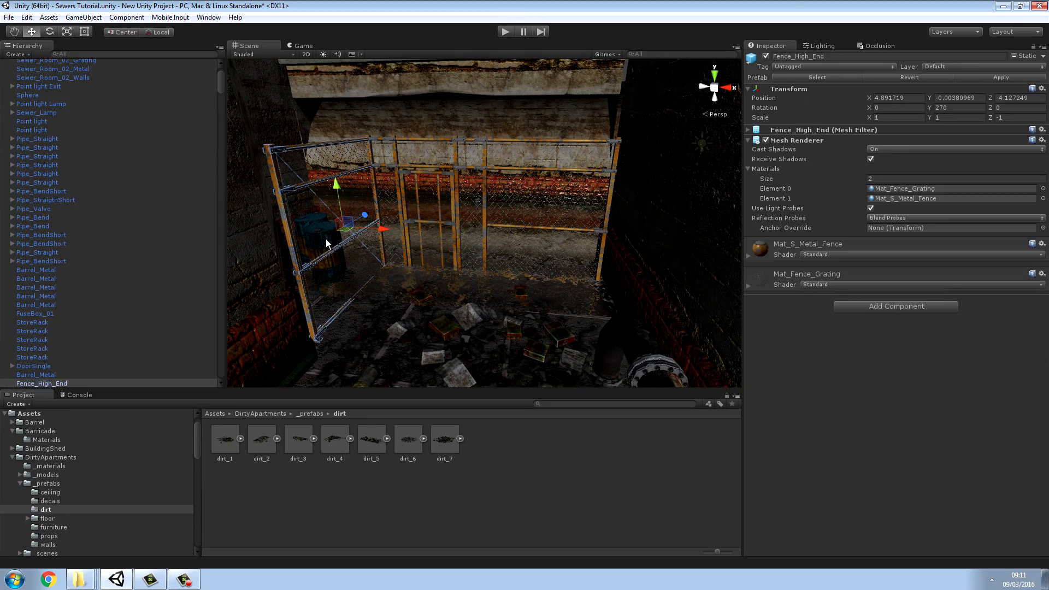
pyautogui.click(458, 502)
pyautogui.moveTo(455, 324); pyautogui.dragTo(427, 314, button='right')
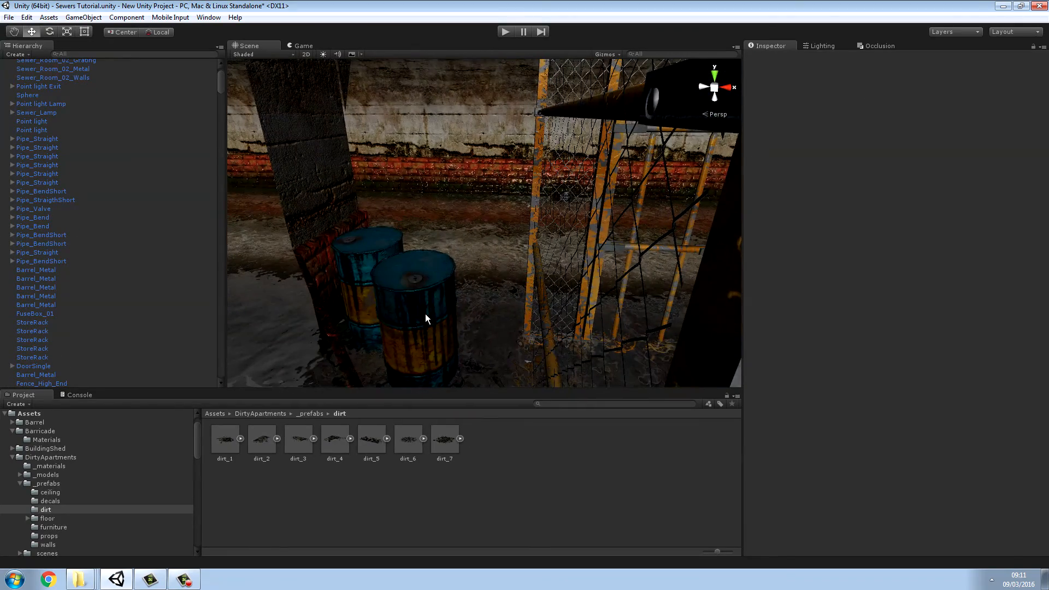
pyautogui.click(427, 315)
pyautogui.click(428, 319)
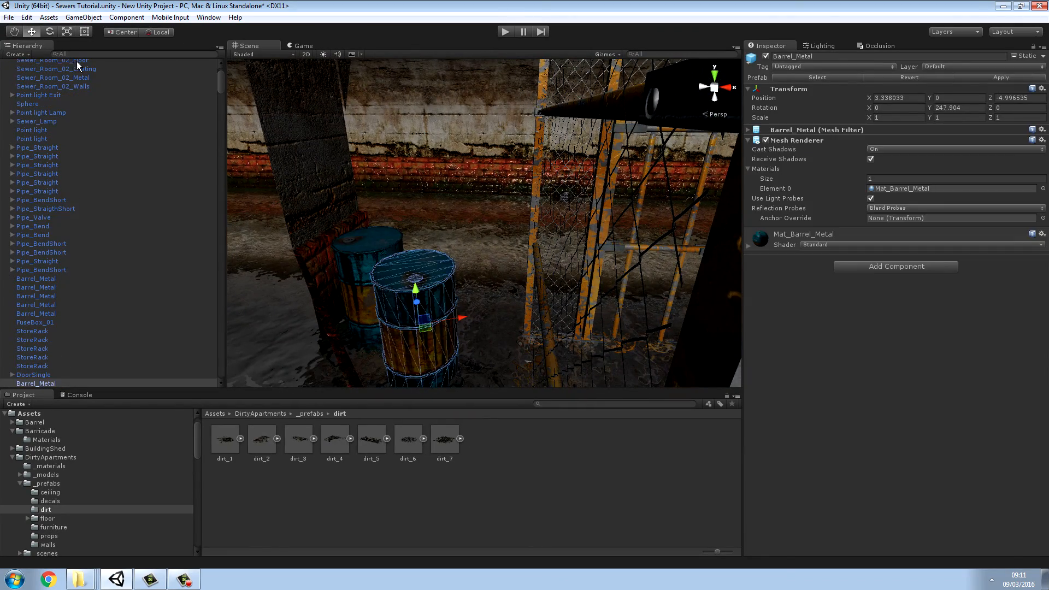
pyautogui.click(25, 18)
pyautogui.click(50, 99)
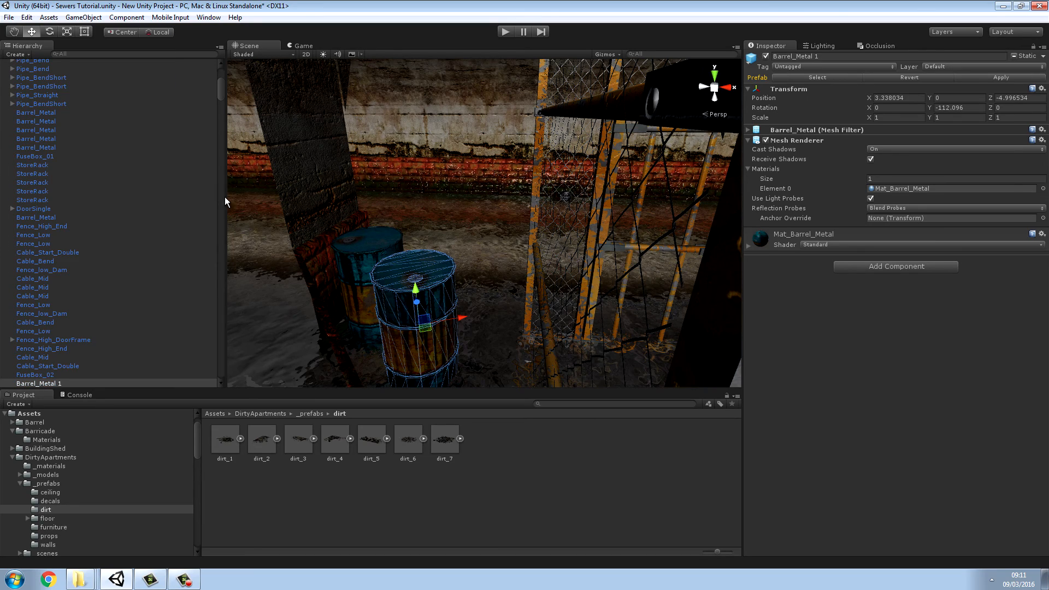
# Step: Move the duplicated barrel onto the littered floor inside the fence, to about X 3.8 and Z -1
pyautogui.moveTo(464, 316); pyautogui.dragTo(775, 328)
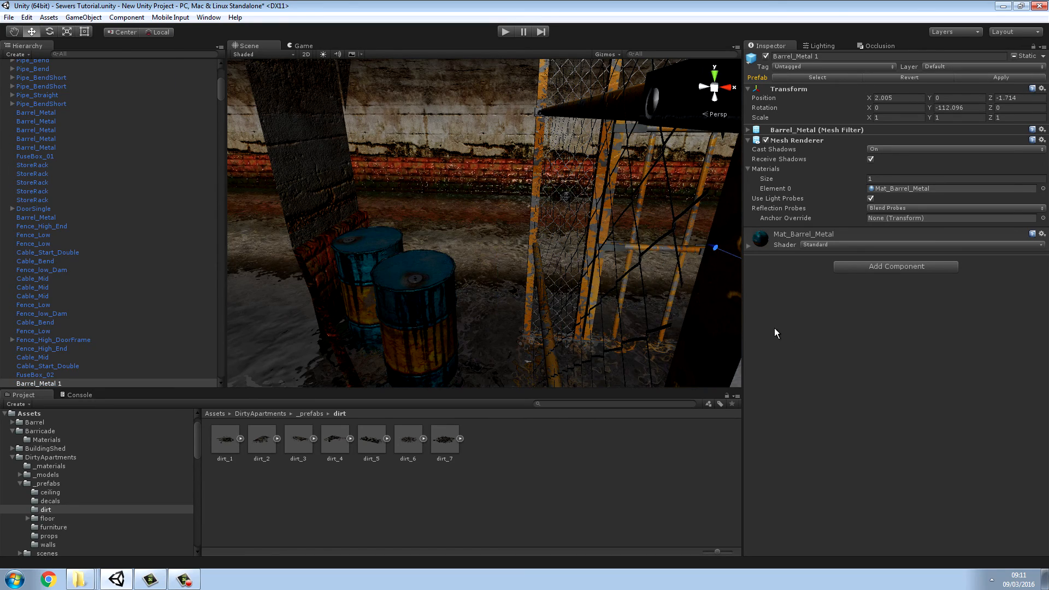
pyautogui.moveTo(775, 328); pyautogui.dragTo(581, 253, button='right')
pyautogui.moveTo(515, 222); pyautogui.dragTo(534, 268)
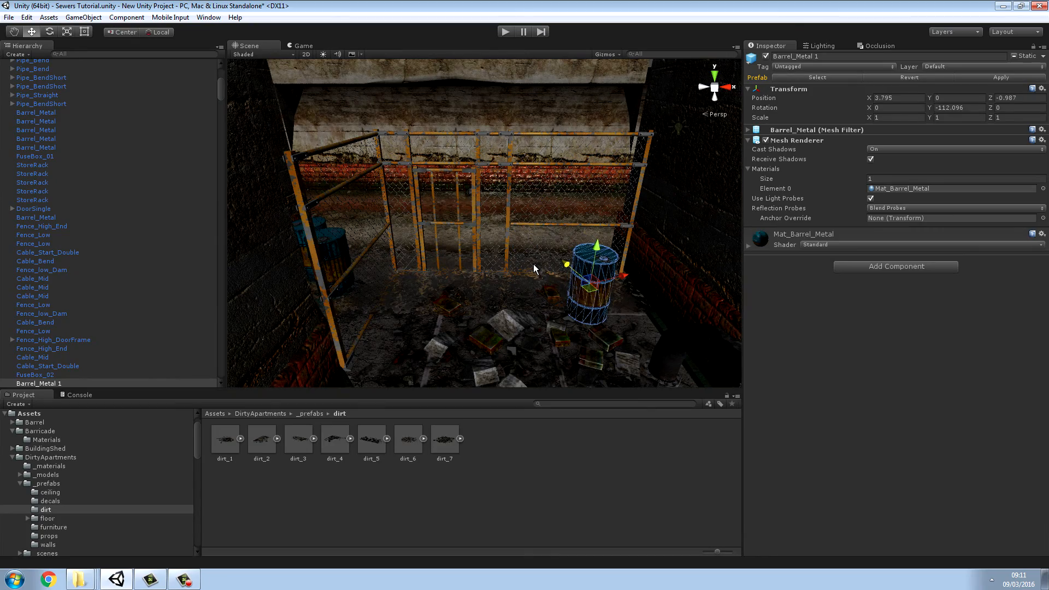
# Step: Rotate the duplicated barrel onto its side, to about -83, -292 and -253 degrees in X, Y and Z
pyautogui.click(49, 32)
pyautogui.moveTo(449, 188); pyautogui.dragTo(574, 244, button='right')
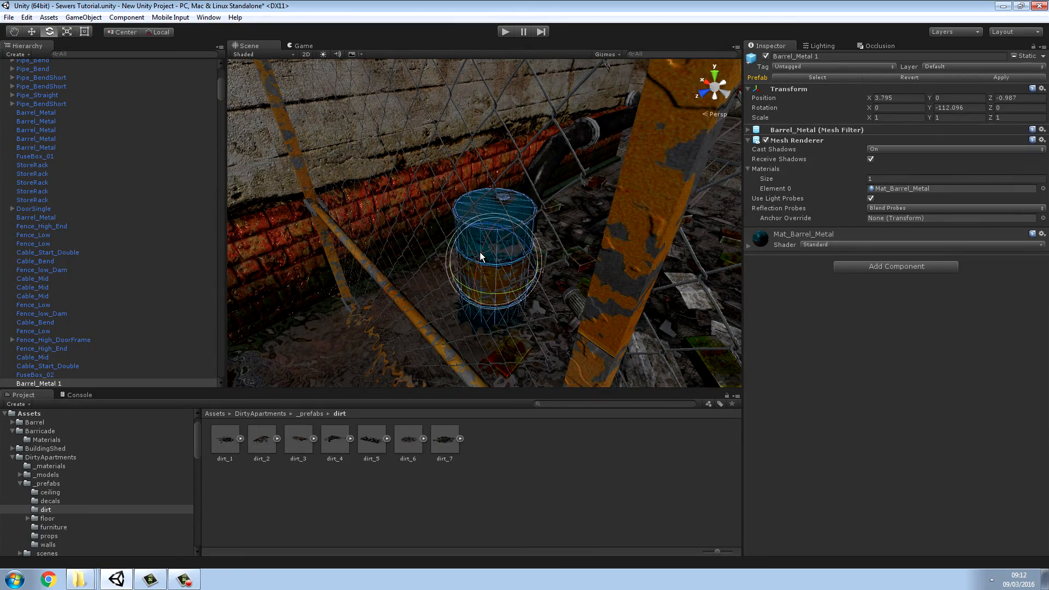
pyautogui.moveTo(481, 257); pyautogui.dragTo(616, 146)
pyautogui.moveTo(616, 146); pyautogui.dragTo(433, 212, button='right')
pyautogui.moveTo(433, 212); pyautogui.dragTo(548, 211)
# Step: Lower the tipped barrel onto the littered floor and shift it toward the corner between the fence and the brick wall
pyautogui.click(33, 32)
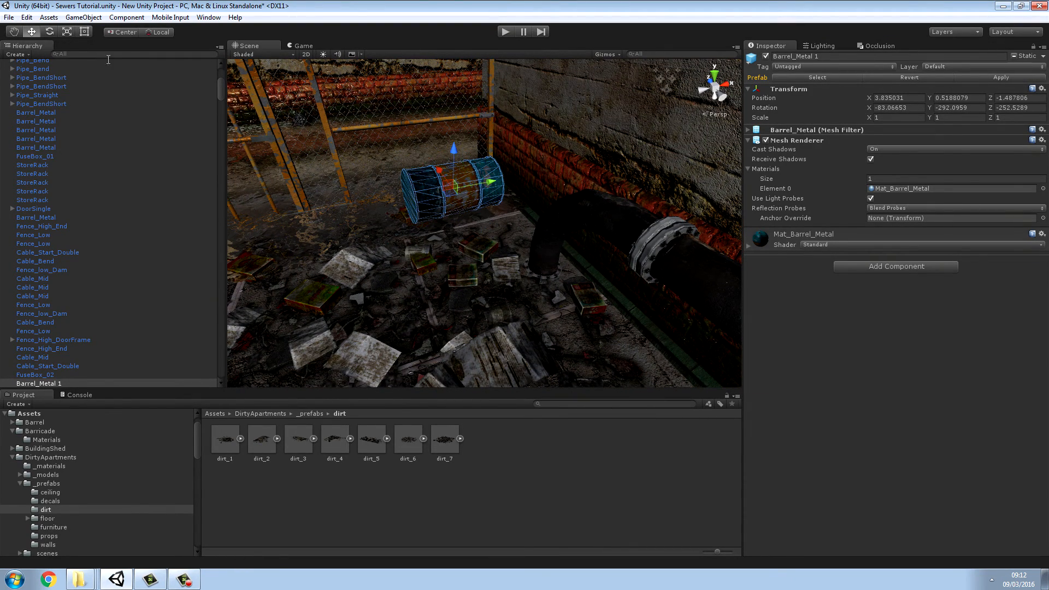
pyautogui.moveTo(448, 143); pyautogui.dragTo(522, 205)
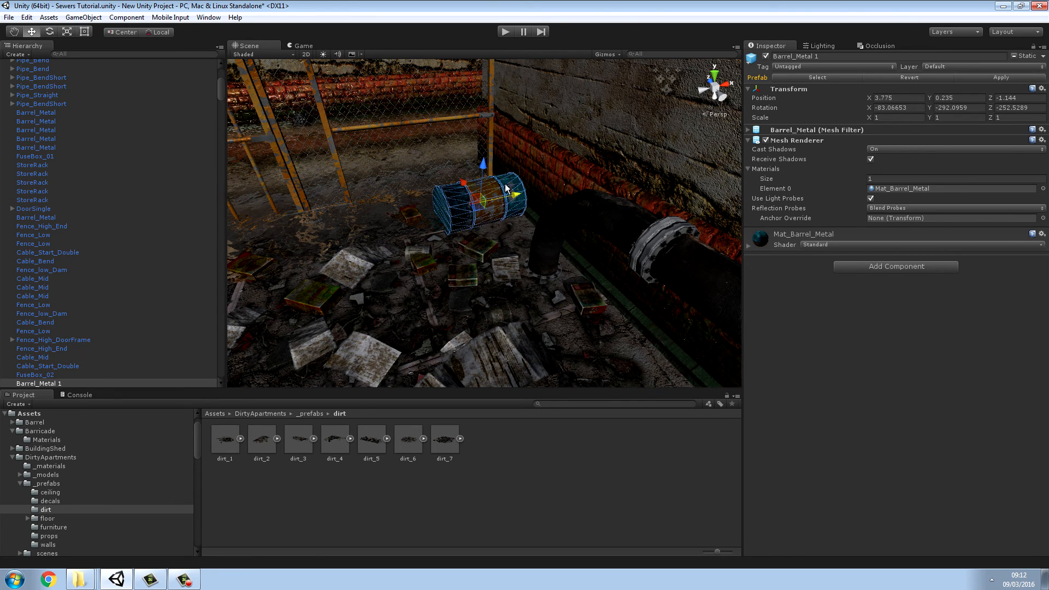
pyautogui.moveTo(487, 166); pyautogui.dragTo(529, 183)
pyautogui.click(551, 449)
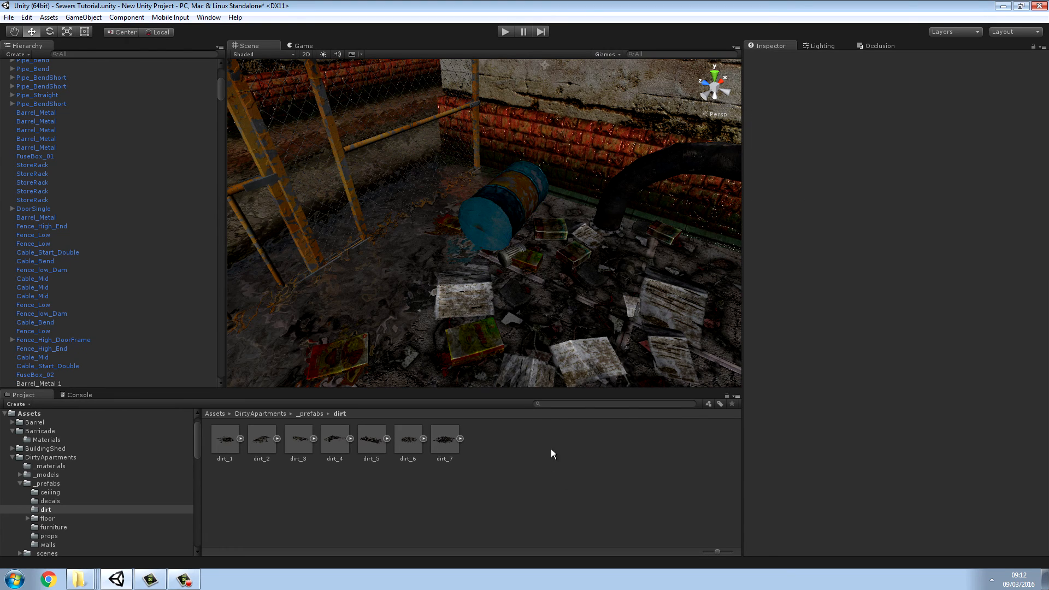
# Step: Examine the fenced area with the tipped barrel, then the ceiling and tunnel outside it
pyautogui.keyDown('alt'); pyautogui.moveTo(614, 230); pyautogui.dragTo(526, 241); pyautogui.keyUp('alt')
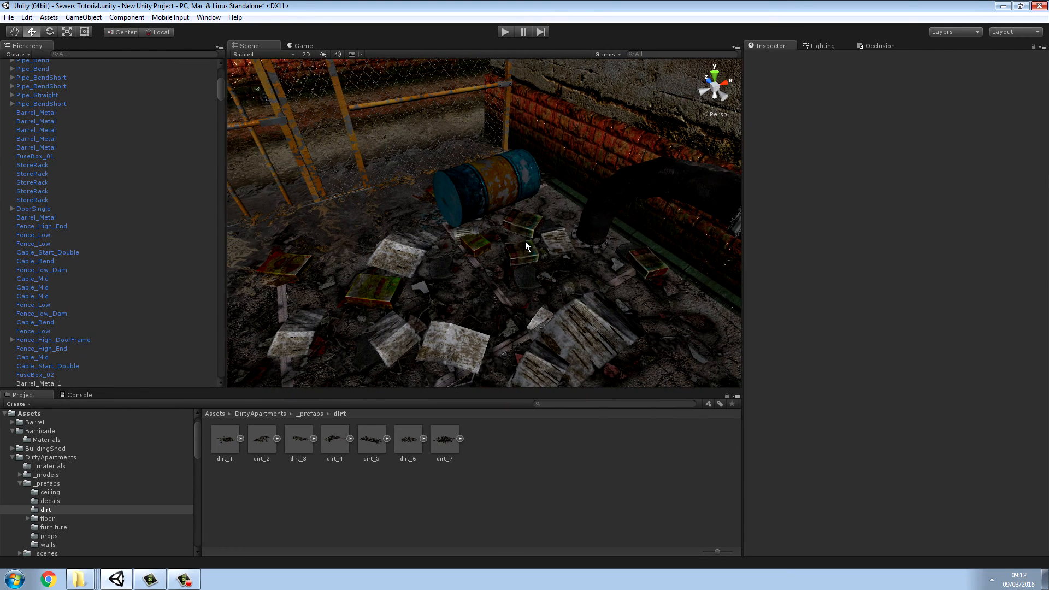
pyautogui.keyDown('alt'); pyautogui.moveTo(519, 176); pyautogui.dragTo(471, 168); pyautogui.keyUp('alt')
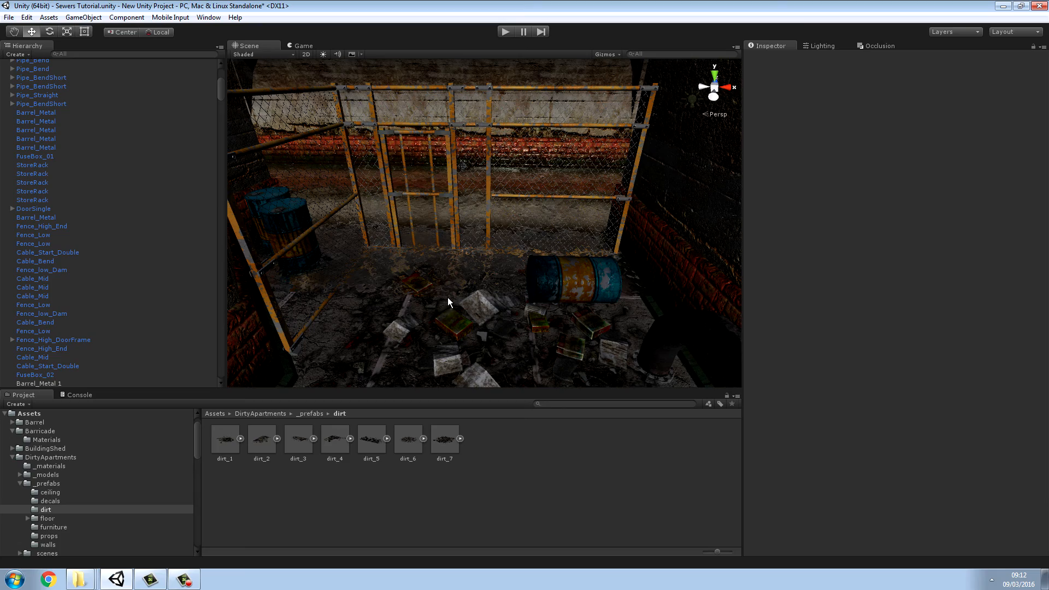
pyautogui.keyDown('alt'); pyautogui.moveTo(448, 291); pyautogui.dragTo(408, 290); pyautogui.keyUp('alt')
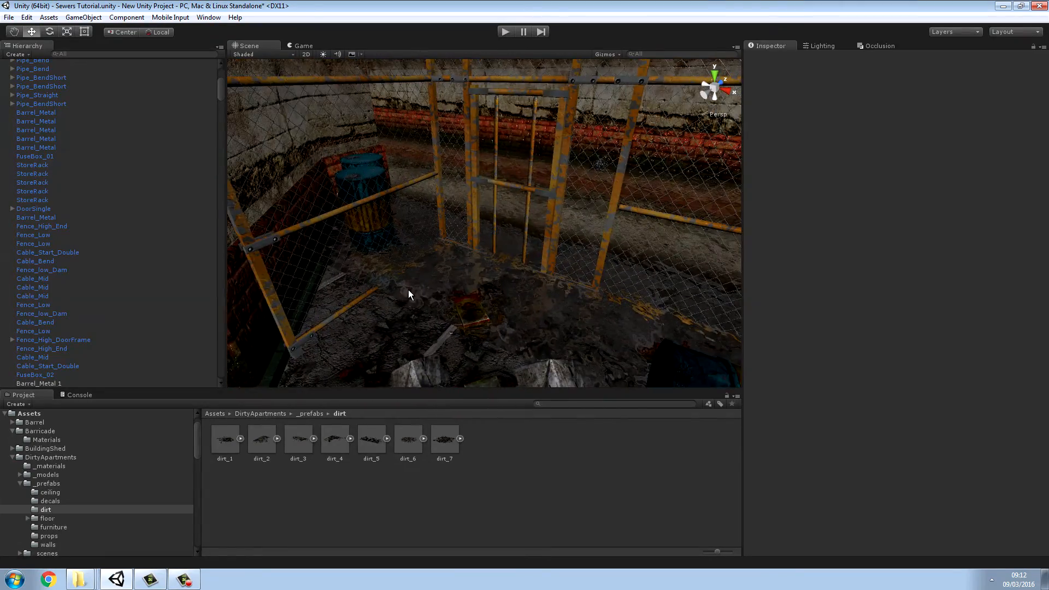
pyautogui.moveTo(422, 290); pyautogui.dragTo(172, 114, button='right')
pyautogui.press('w')
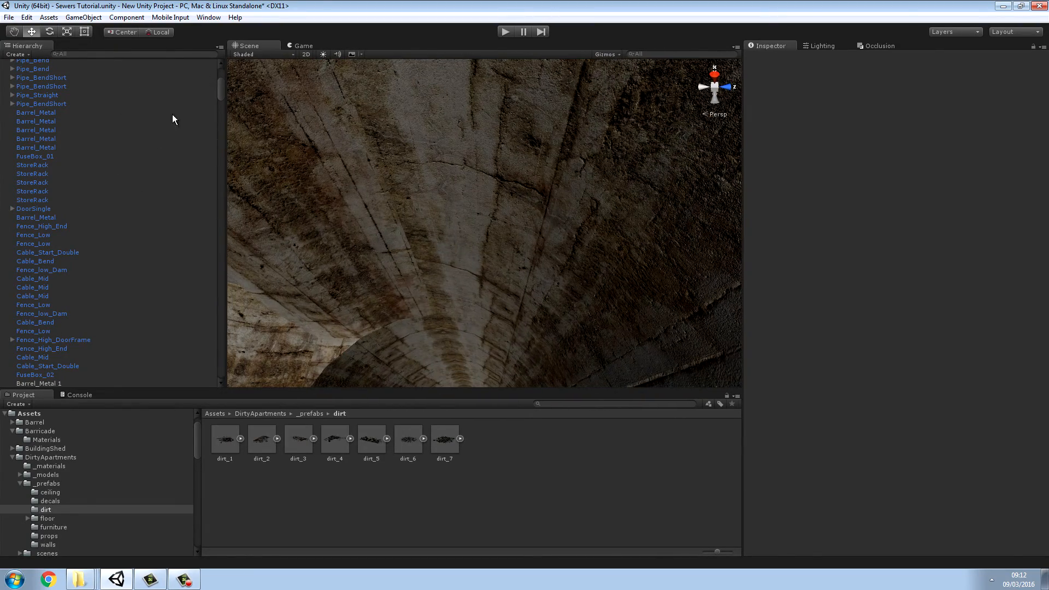
pyautogui.moveTo(414, 150); pyautogui.dragTo(423, 289, button='right')
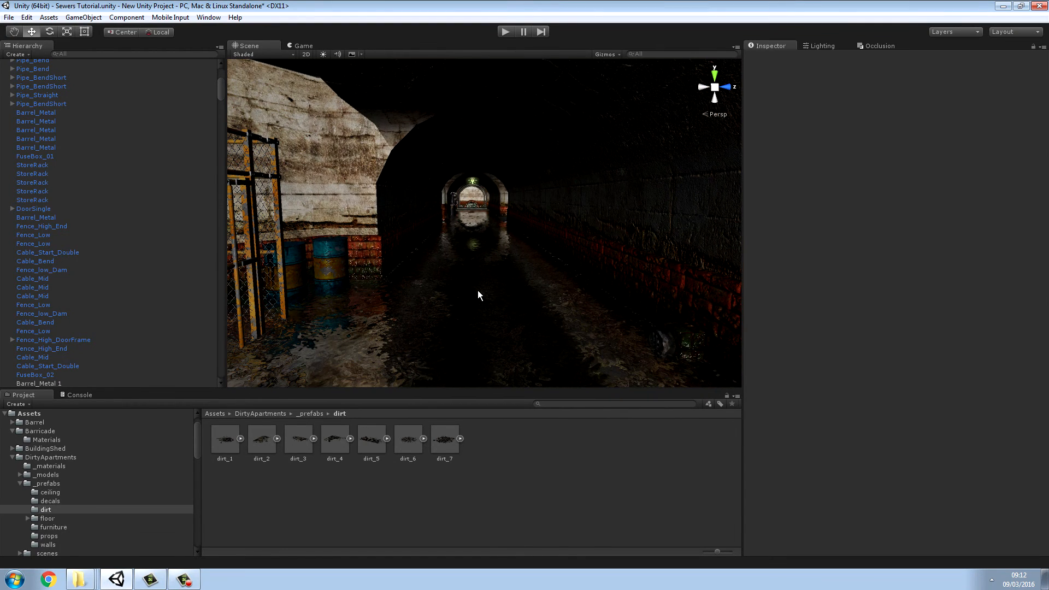
# Step: Check the contents of the project's Medieval Environment asset folder
pyautogui.click(211, 417)
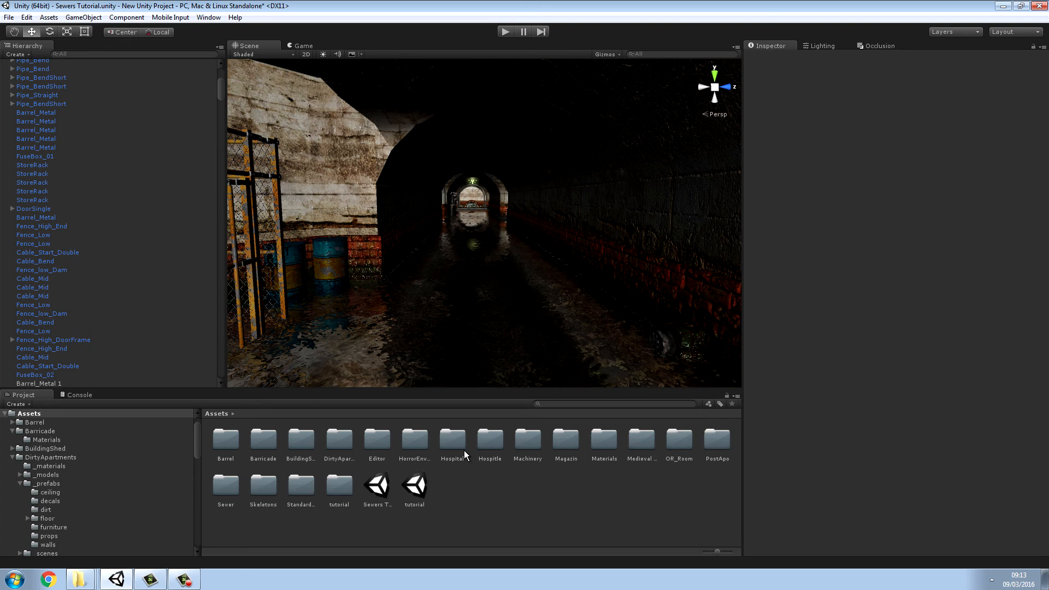
pyautogui.doubleClick(643, 440)
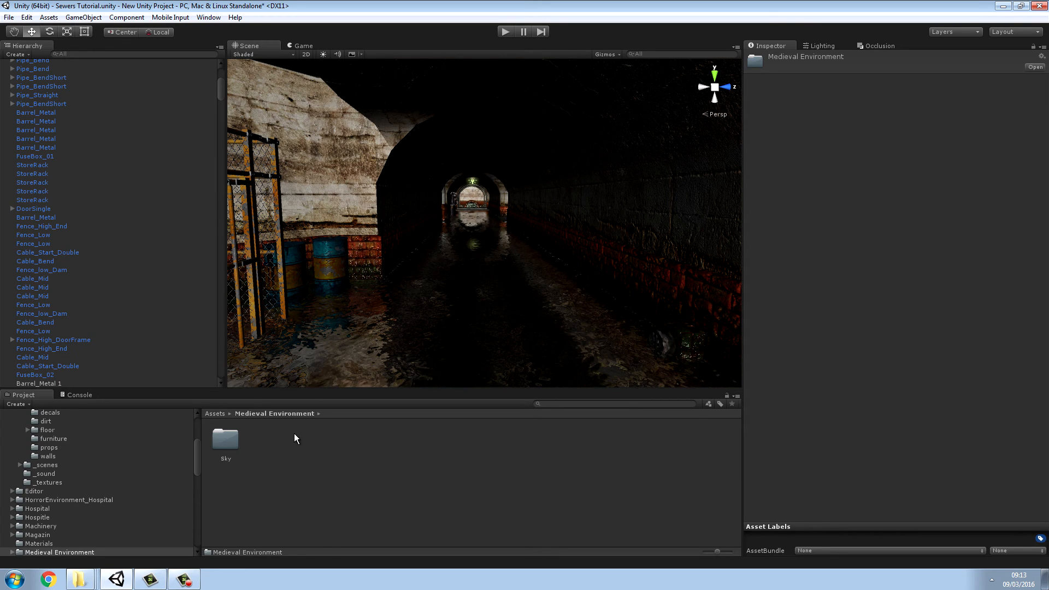
pyautogui.click(214, 414)
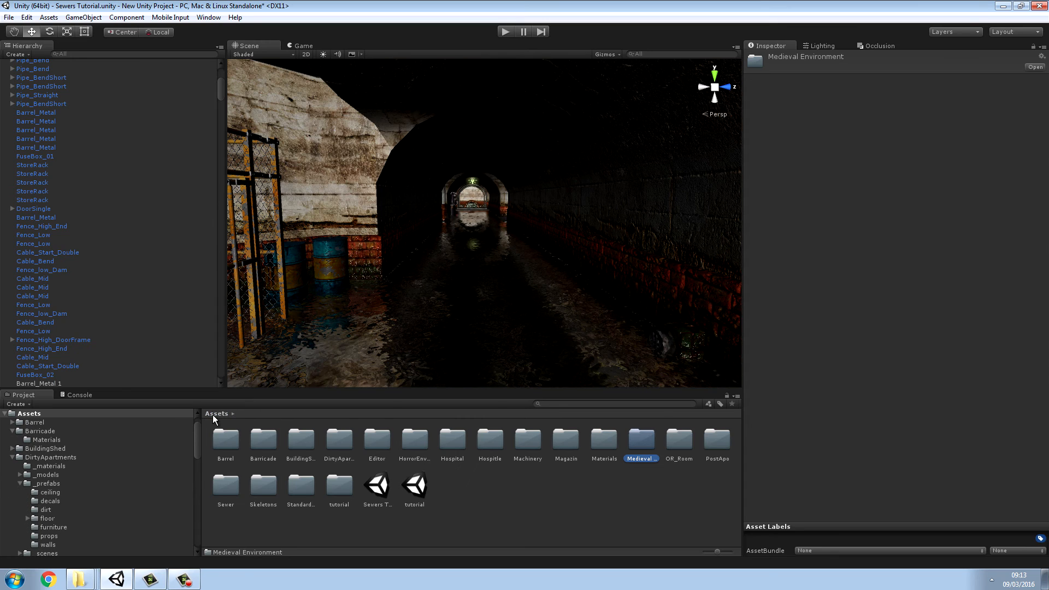
pyautogui.doubleClick(637, 442)
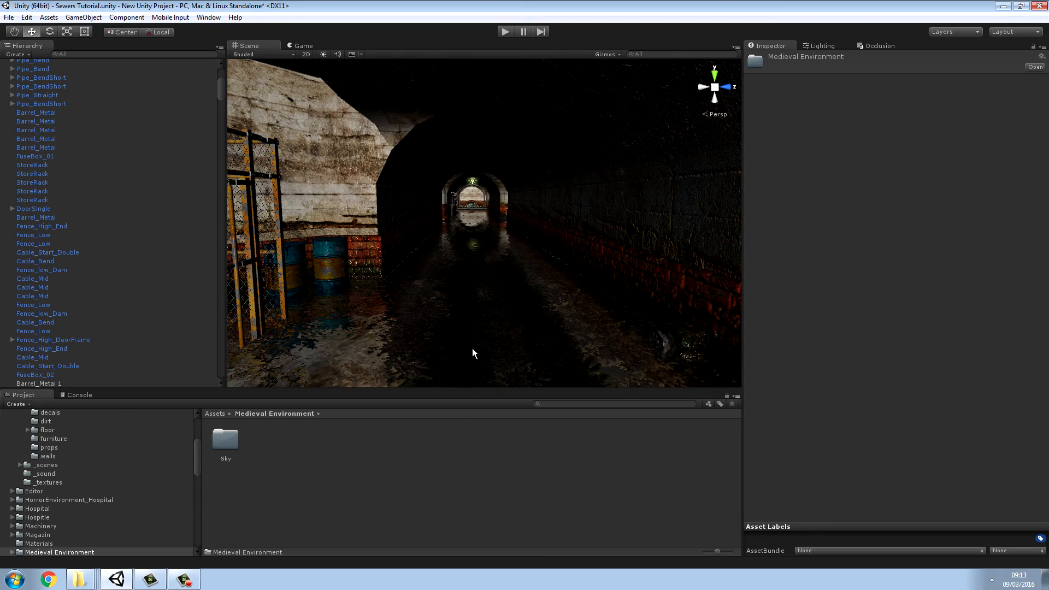
# Step: Examine the main tunnel and the curved black pipe next to the red valve wheel
pyautogui.moveTo(469, 308); pyautogui.dragTo(475, 285, button='right')
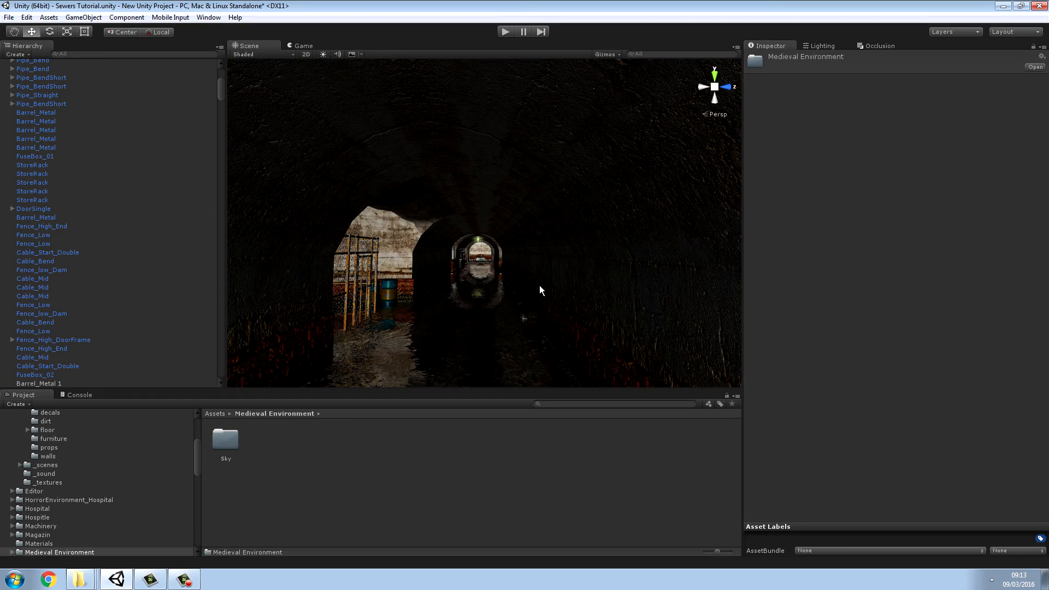
pyautogui.moveTo(491, 313); pyautogui.dragTo(716, 368, button='right')
pyautogui.press('w')
pyautogui.press('w')
pyautogui.press('w')
pyautogui.moveTo(535, 325); pyautogui.dragTo(961, 331, button='right')
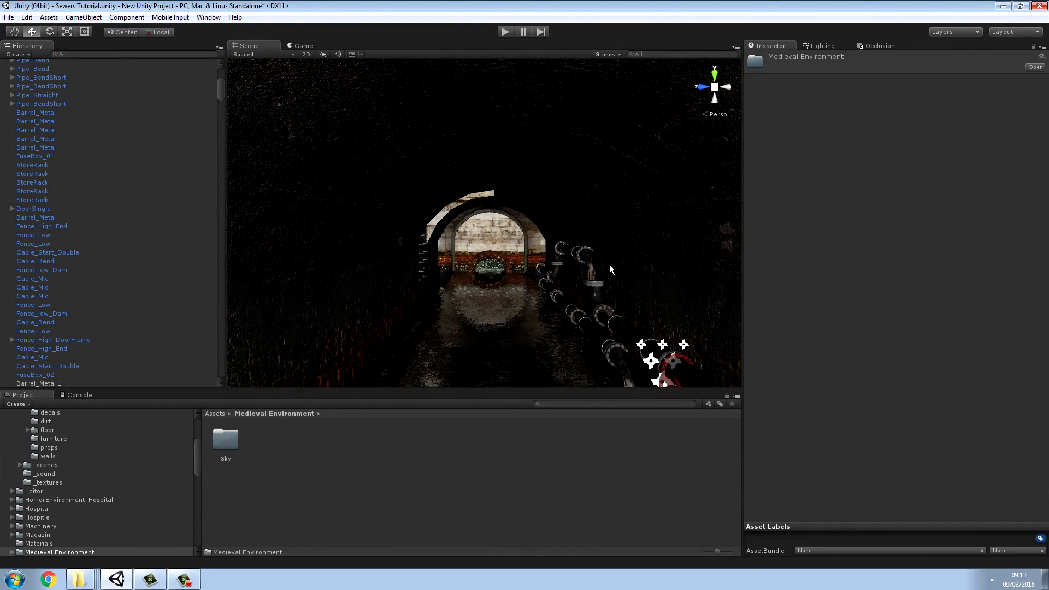
pyautogui.moveTo(610, 270); pyautogui.dragTo(507, 293, button='right')
pyautogui.press('w')
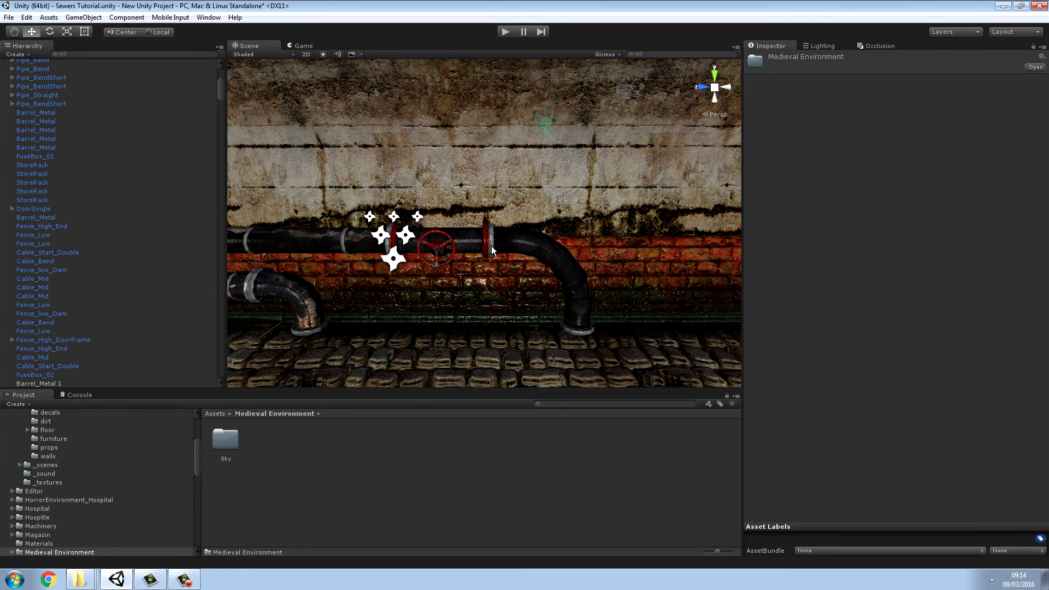
pyautogui.click(492, 251)
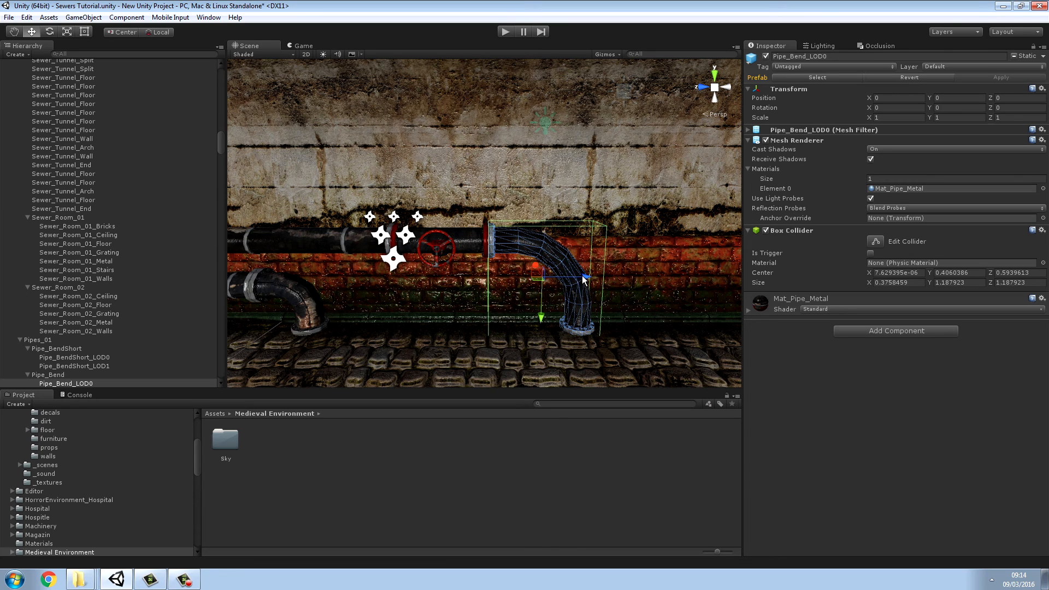
pyautogui.moveTo(584, 280); pyautogui.dragTo(584, 279)
pyautogui.click(559, 428)
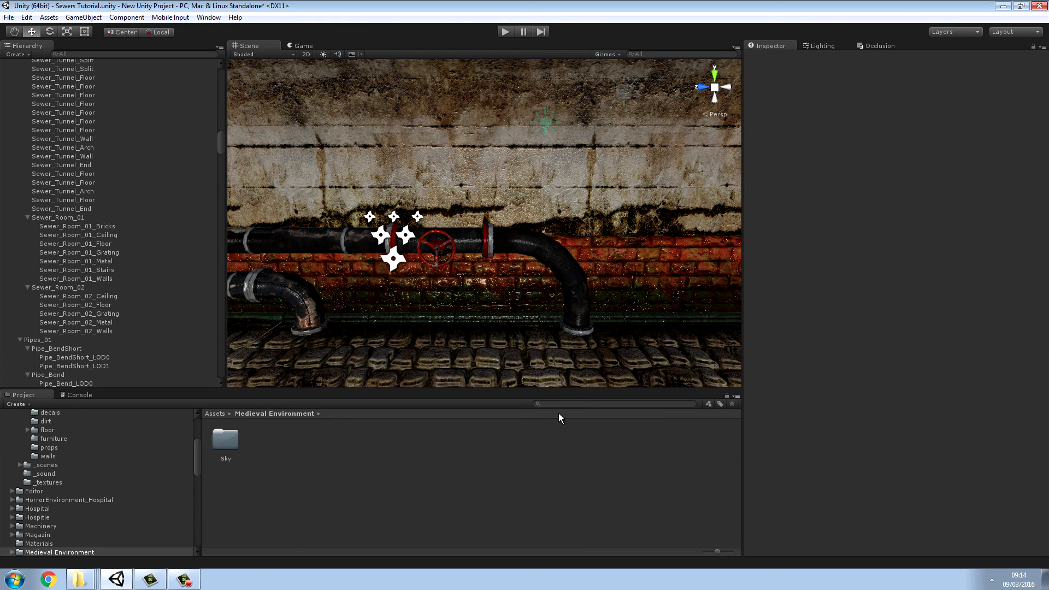
# Step: Open the Prefabs folder of ParticleSystems within Standard Assets
pyautogui.click(215, 413)
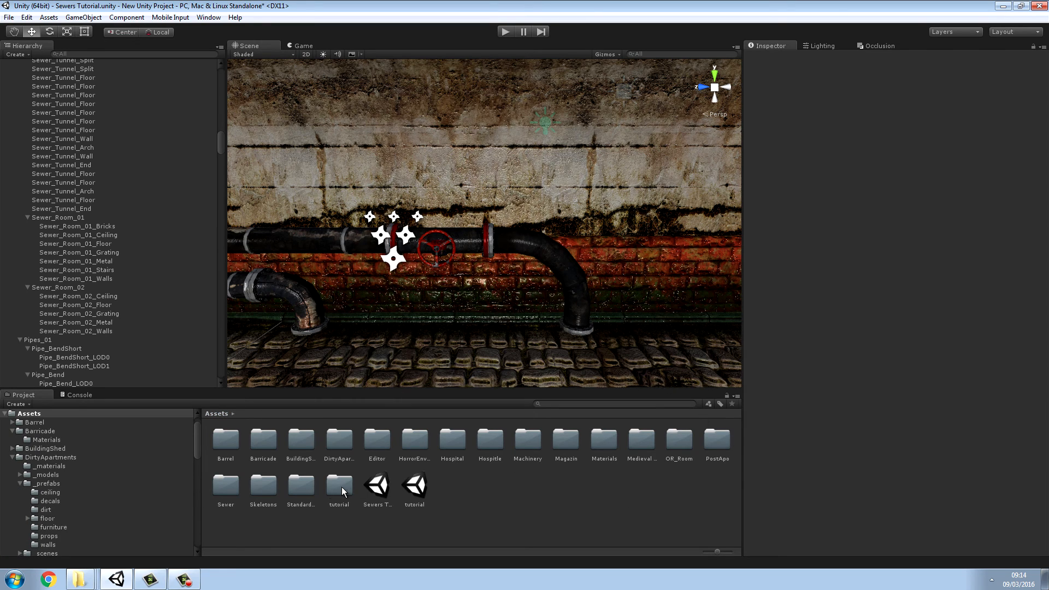
pyautogui.doubleClick(300, 485)
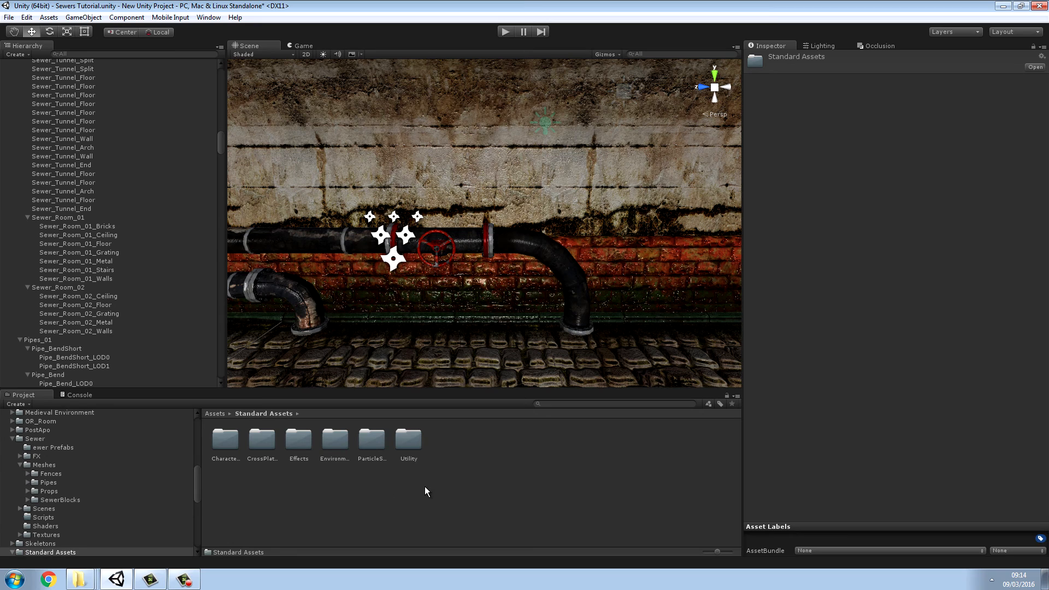
pyautogui.doubleClick(370, 440)
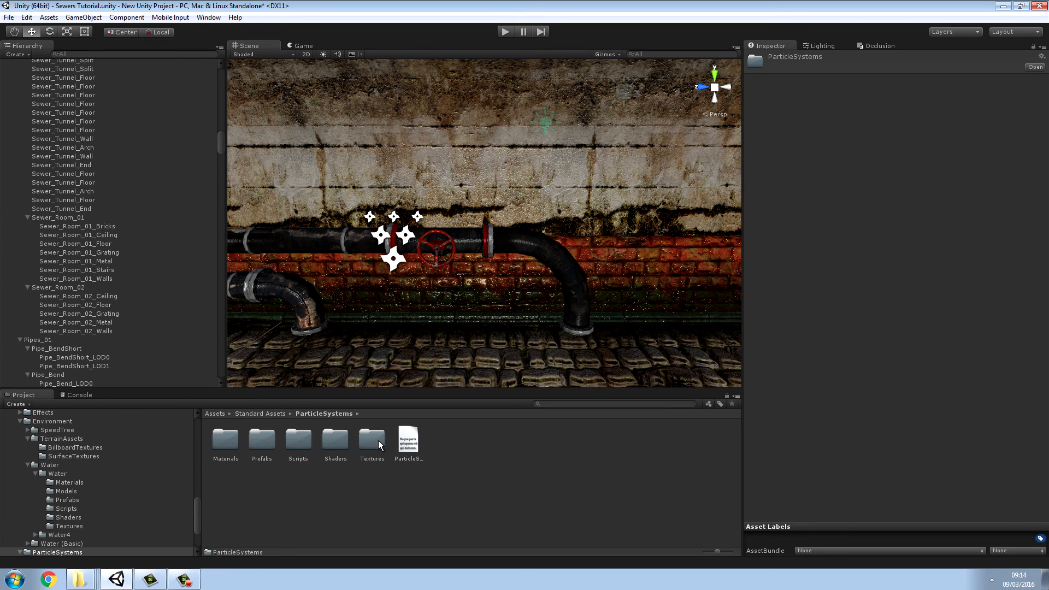
pyautogui.doubleClick(262, 441)
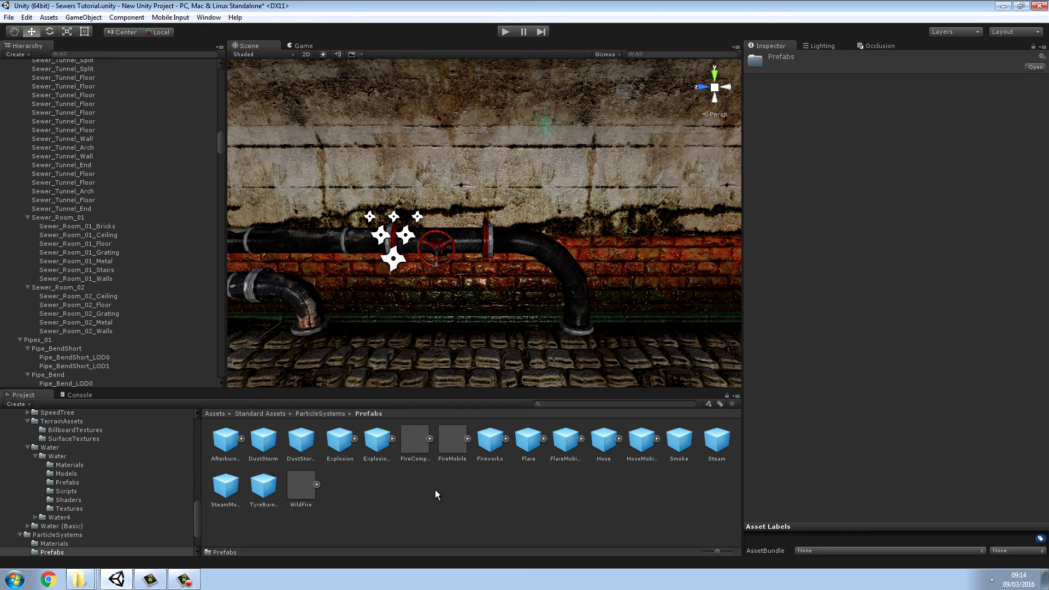
# Step: Place the Afterburner particle prefab on the tunnel floor beside the pipes, at about X -85, Y 1.81 and Z -8
pyautogui.click(228, 443)
pyautogui.moveTo(465, 337); pyautogui.dragTo(689, 364, button='right')
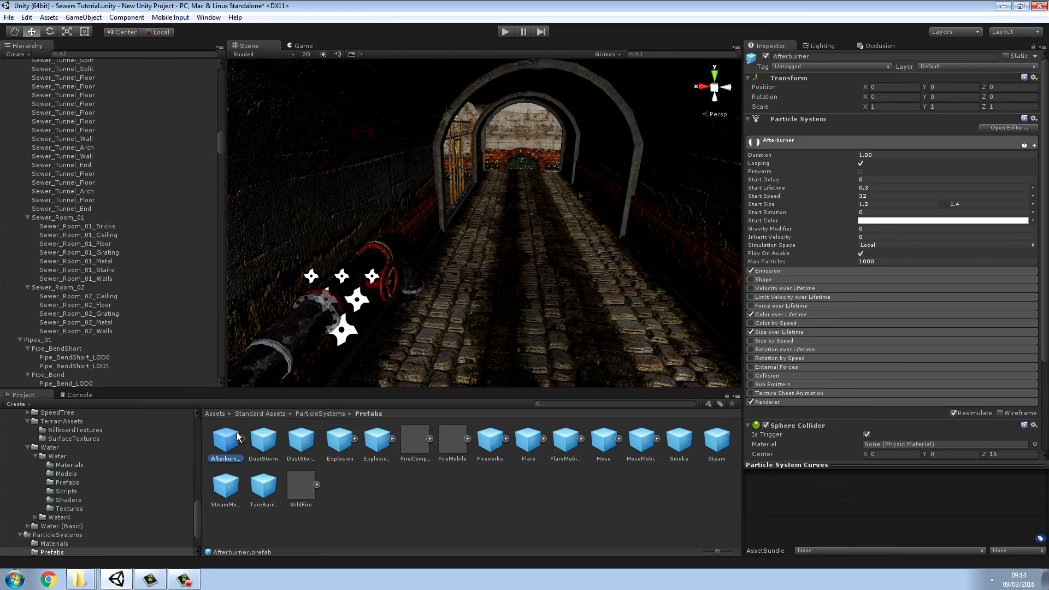
pyautogui.moveTo(457, 267); pyautogui.dragTo(456, 271)
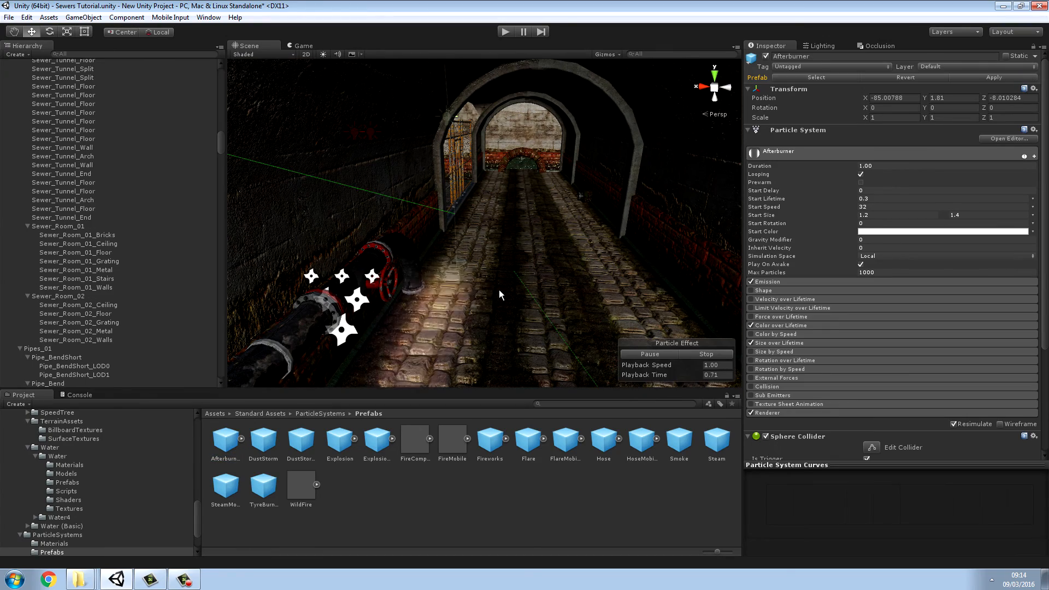
pyautogui.press('f')
pyautogui.moveTo(214, 319); pyautogui.dragTo(211, 313, button='right')
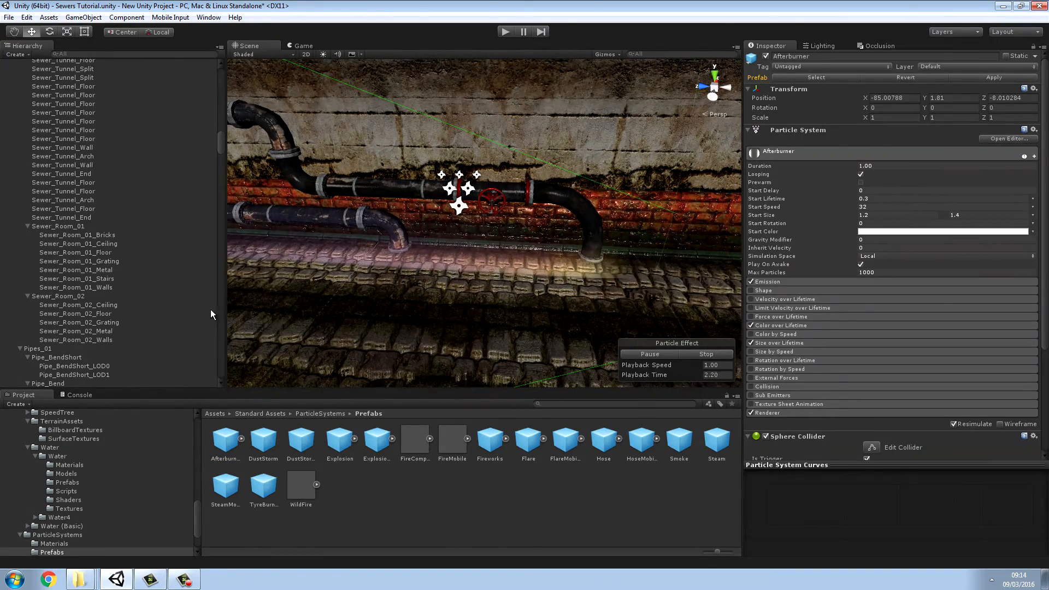
# Step: Raise the Afterburner effect above the tunnel floor to about Y 2.97
pyautogui.click(31, 32)
pyautogui.moveTo(660, 251); pyautogui.dragTo(481, 248, button='right')
pyautogui.moveTo(381, 108); pyautogui.dragTo(379, 84)
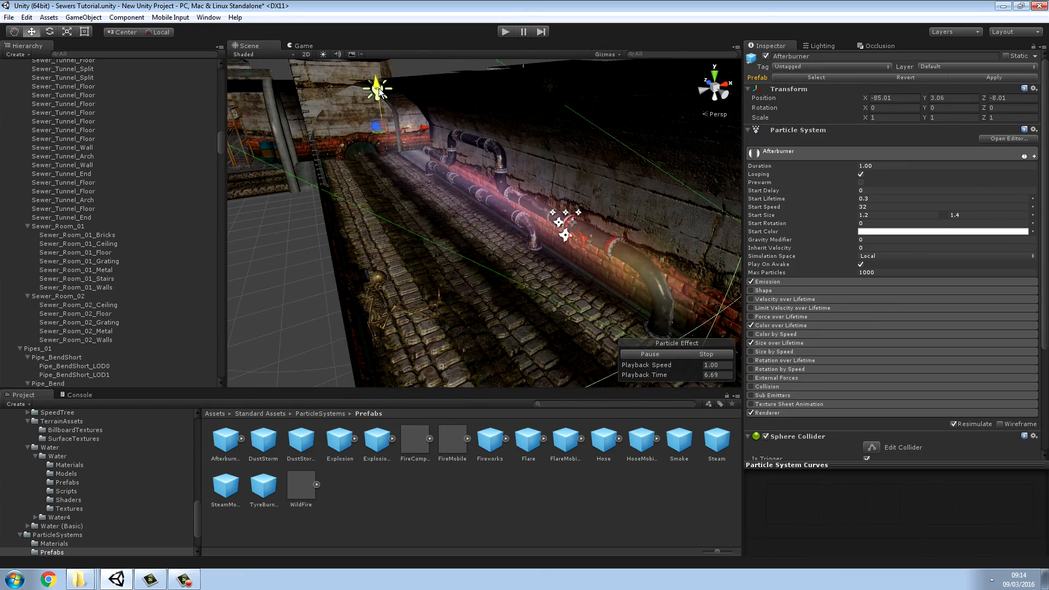
pyautogui.moveTo(509, 202); pyautogui.dragTo(229, 92, button='right')
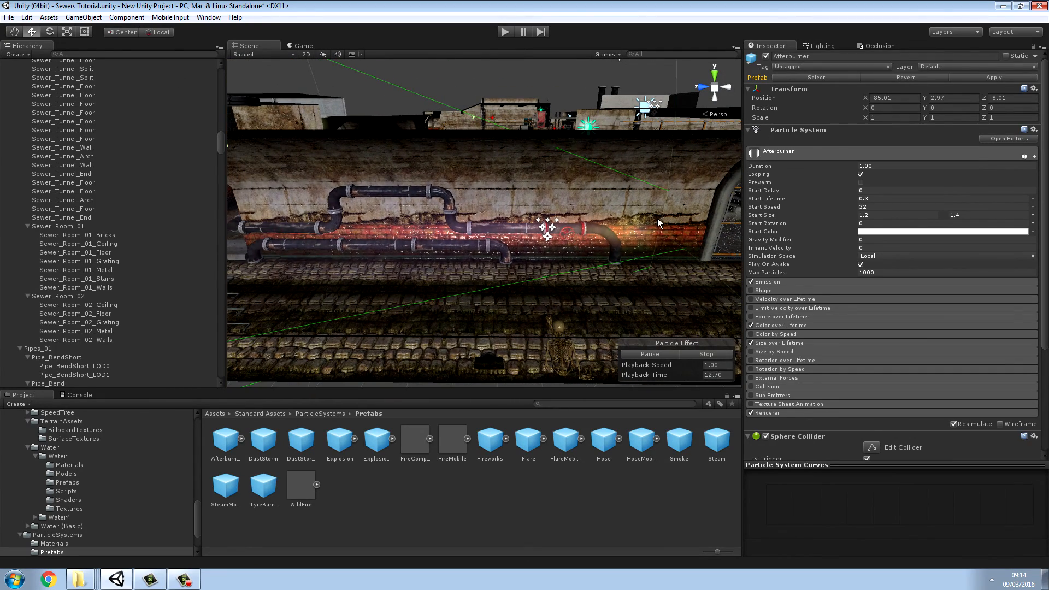
# Step: Scale the Afterburner effect down uniformly to about 0.24 and move it back beside the pipes, to about Z -7.76
pyautogui.click(67, 33)
pyautogui.moveTo(399, 128); pyautogui.dragTo(327, 138, button='right')
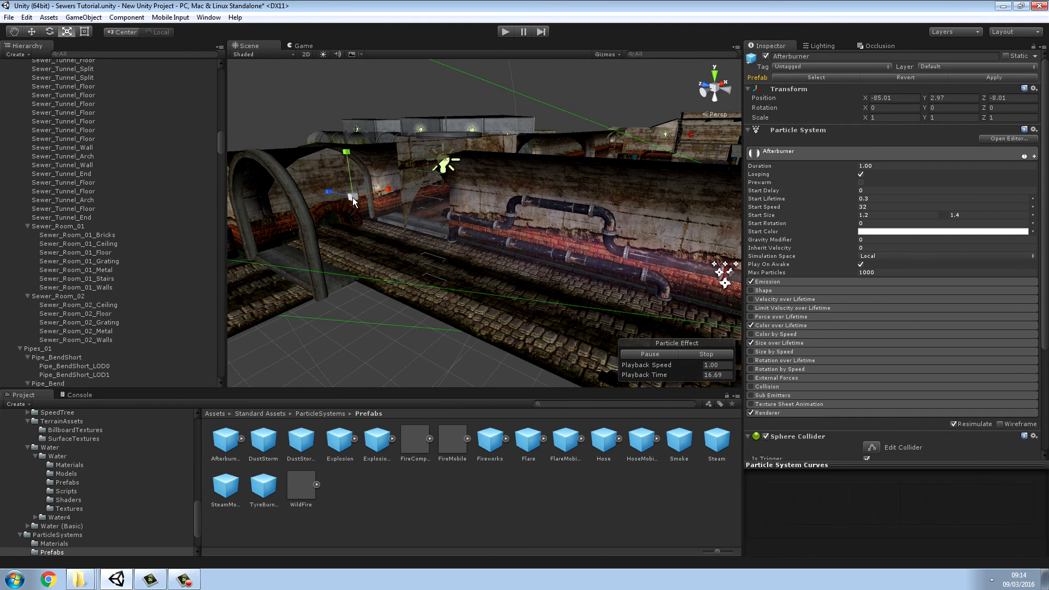
pyautogui.moveTo(353, 202); pyautogui.dragTo(356, 236)
pyautogui.click(31, 32)
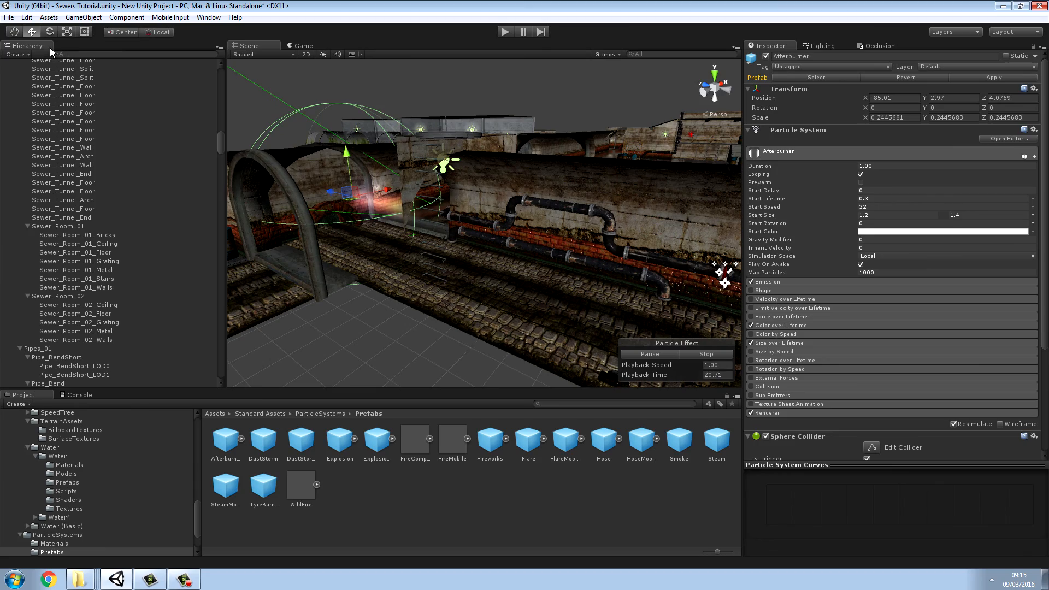
pyautogui.moveTo(330, 193); pyautogui.dragTo(502, 252)
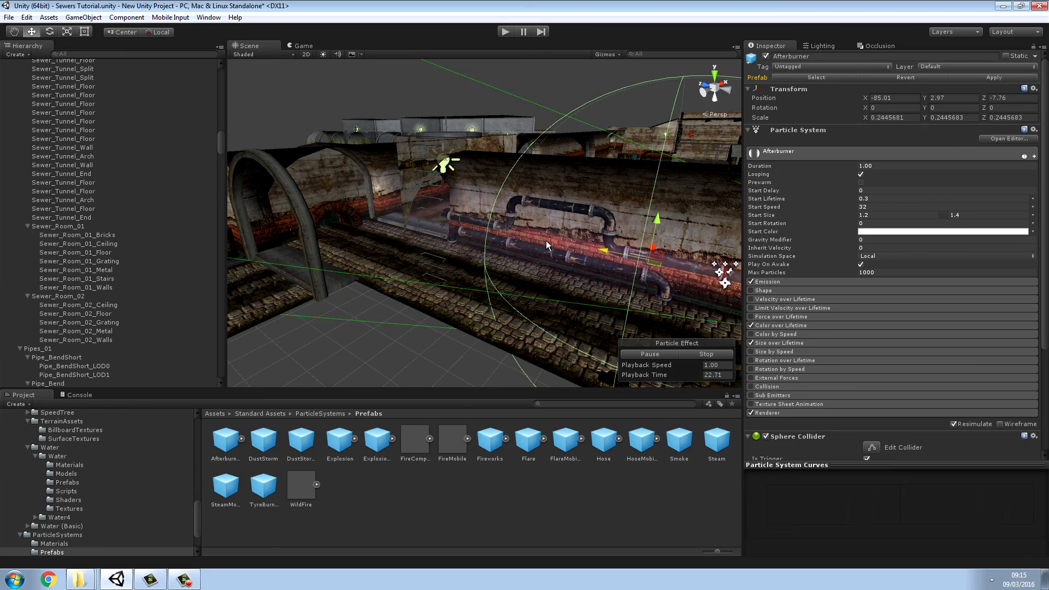
# Step: Rotate the Afterburner effect to about -42 degrees around Y so it points across the tunnel
pyautogui.moveTo(502, 252); pyautogui.dragTo(362, 208, button='right')
pyautogui.press('e')
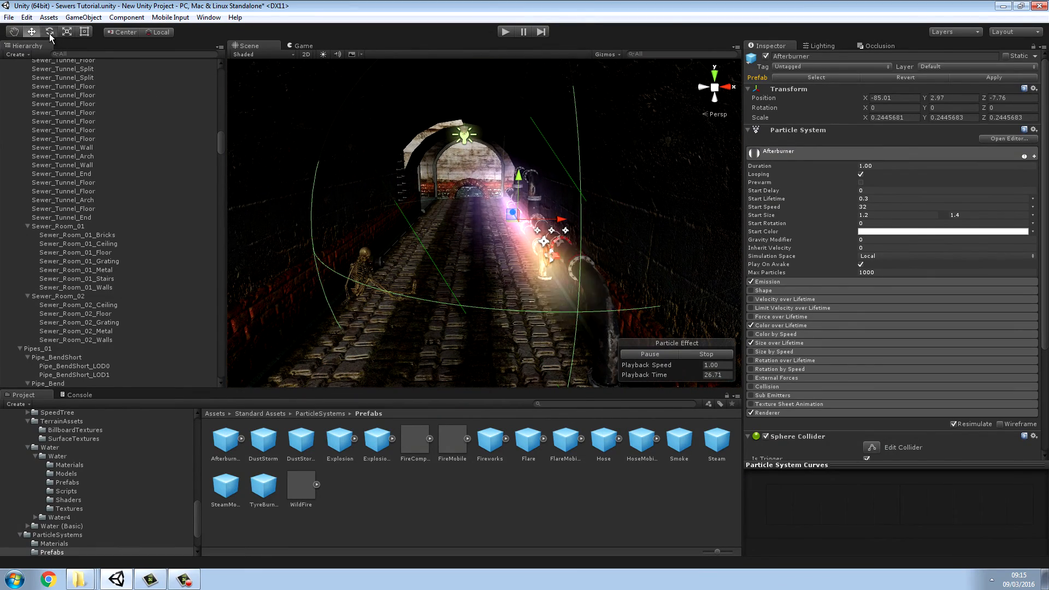
pyautogui.moveTo(493, 231); pyautogui.dragTo(564, 240)
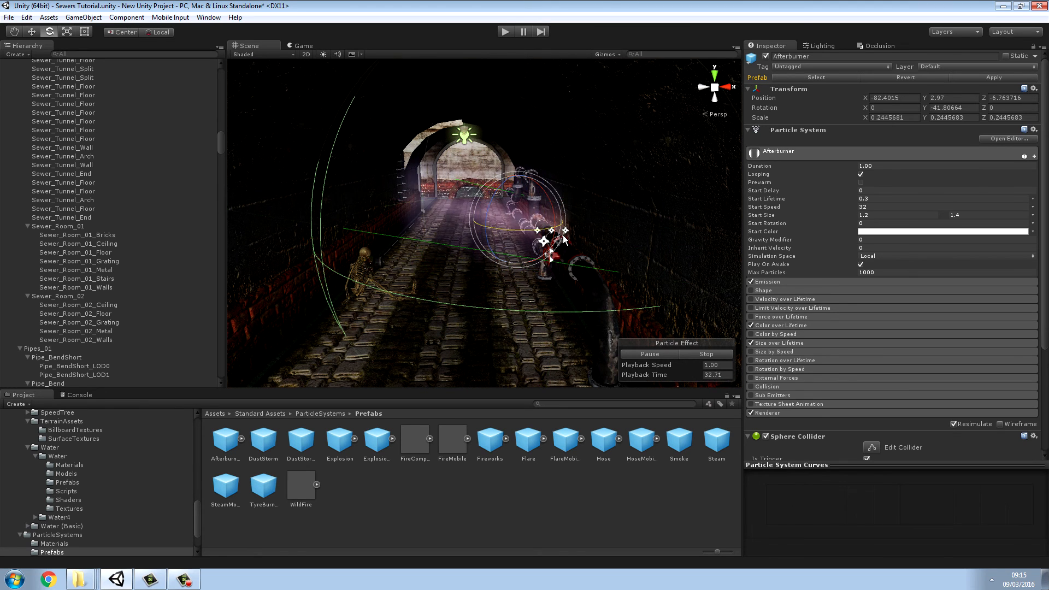
# Step: Move the rotated Afterburner effect toward the end of the pipe, to about X -84.7 and Z -6.5
pyautogui.click(32, 31)
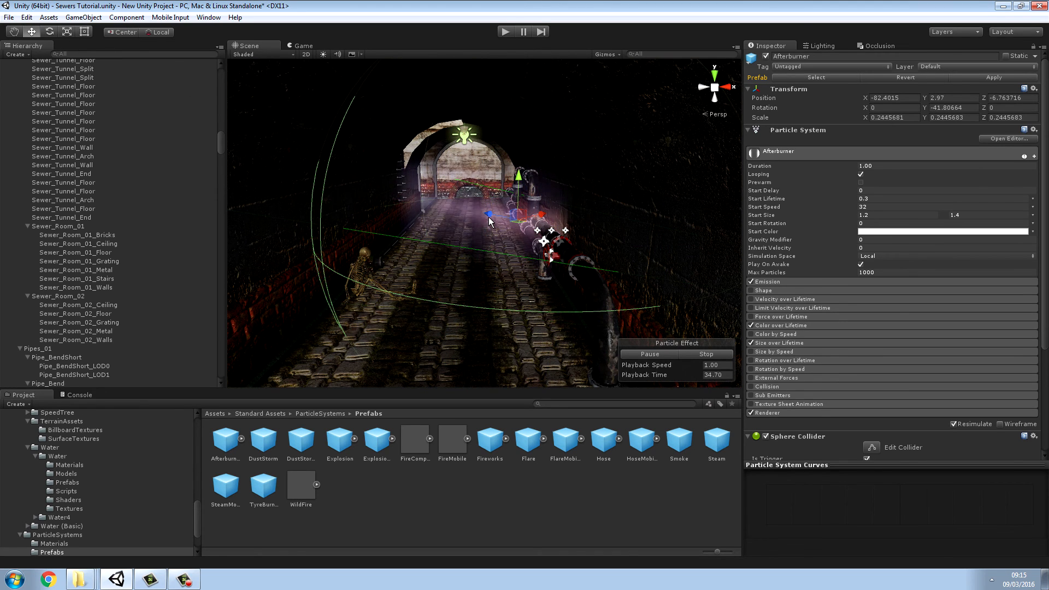
pyautogui.moveTo(526, 219); pyautogui.dragTo(384, 214)
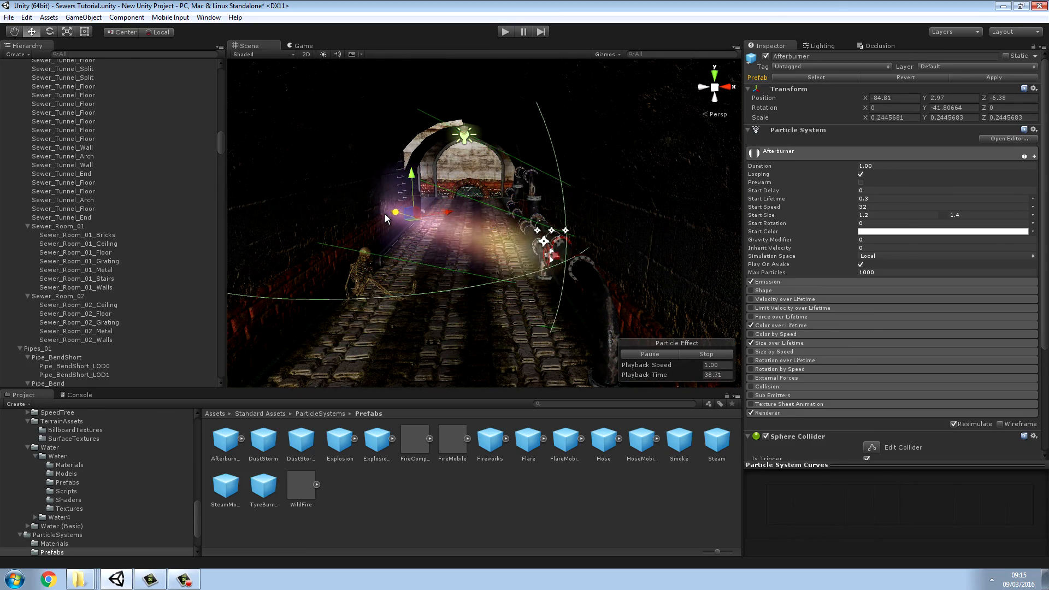
pyautogui.moveTo(511, 246); pyautogui.dragTo(1024, 235, button='right')
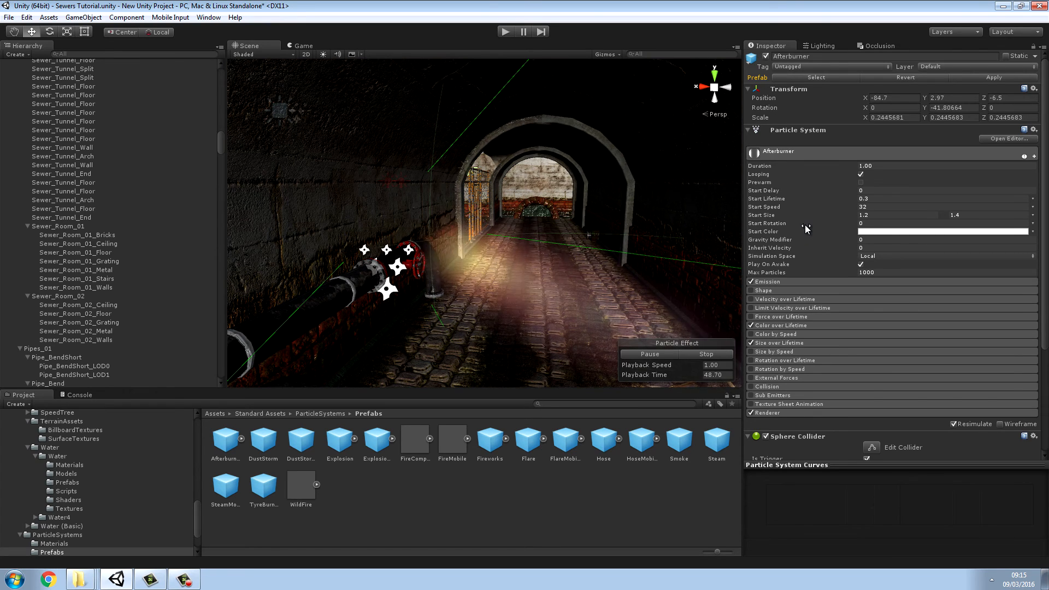
# Step: Try the Prewarm option on the Afterburner particle system
pyautogui.click(862, 182)
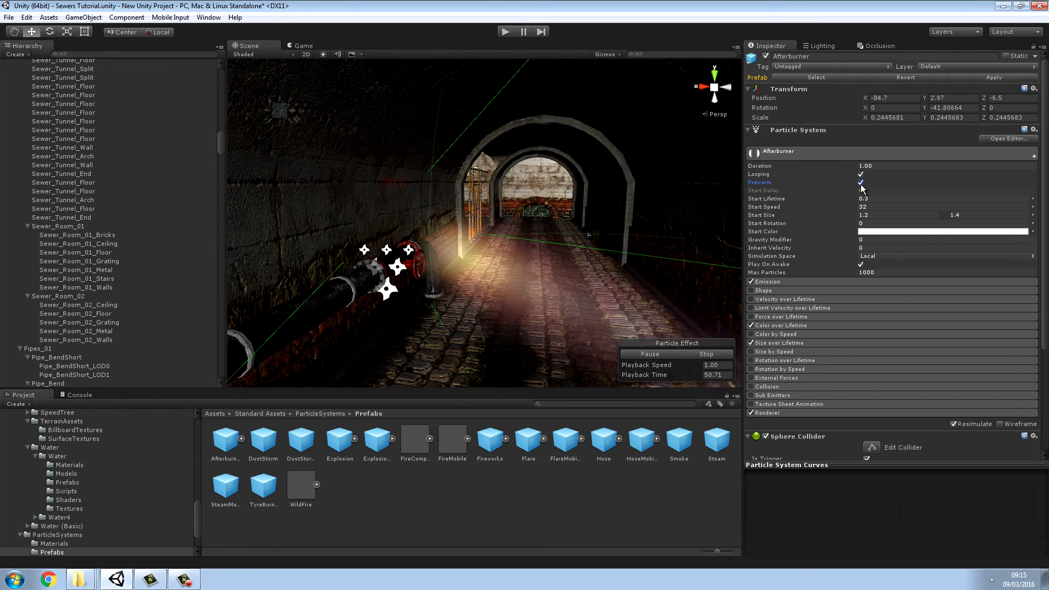
pyautogui.click(862, 184)
pyautogui.click(862, 185)
# Step: Set the Afterburner particle system's start color to a light orange of about RGB 218, 174, 120
pyautogui.click(881, 229)
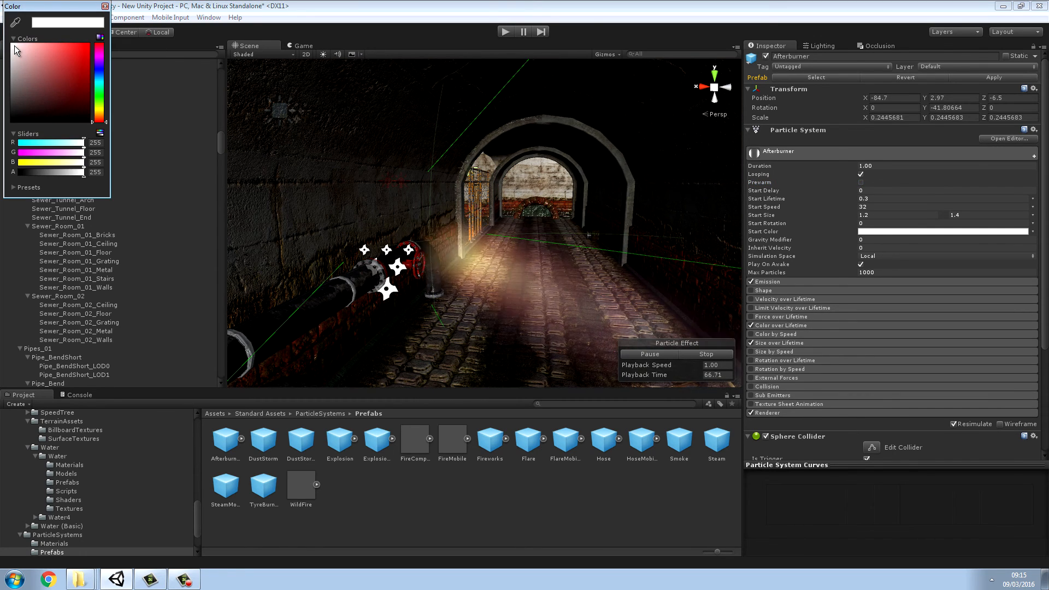
pyautogui.click(37, 50)
pyautogui.moveTo(37, 51); pyautogui.dragTo(34, 51)
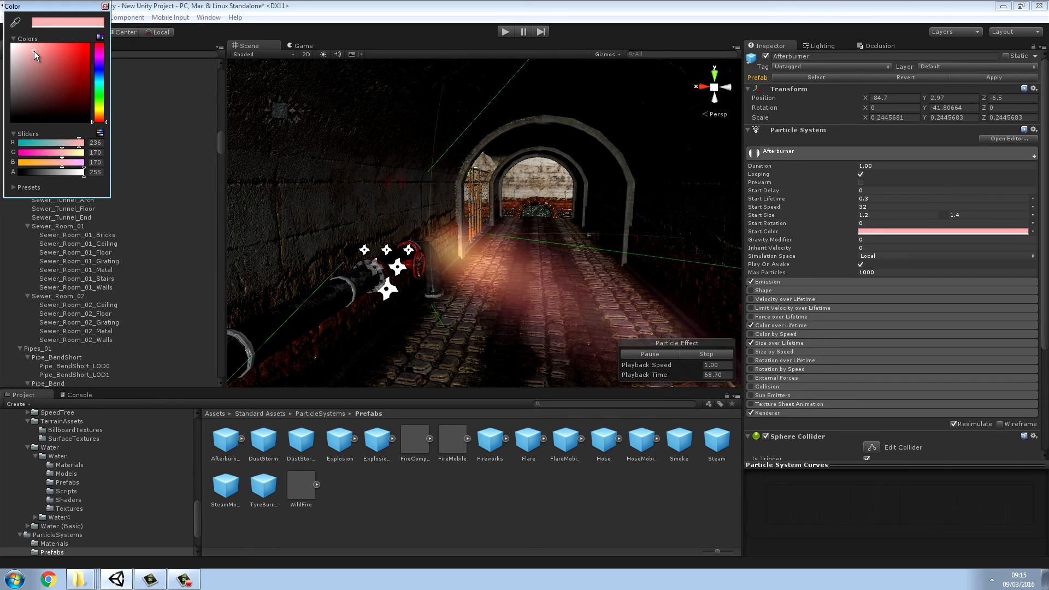
pyautogui.click(99, 115)
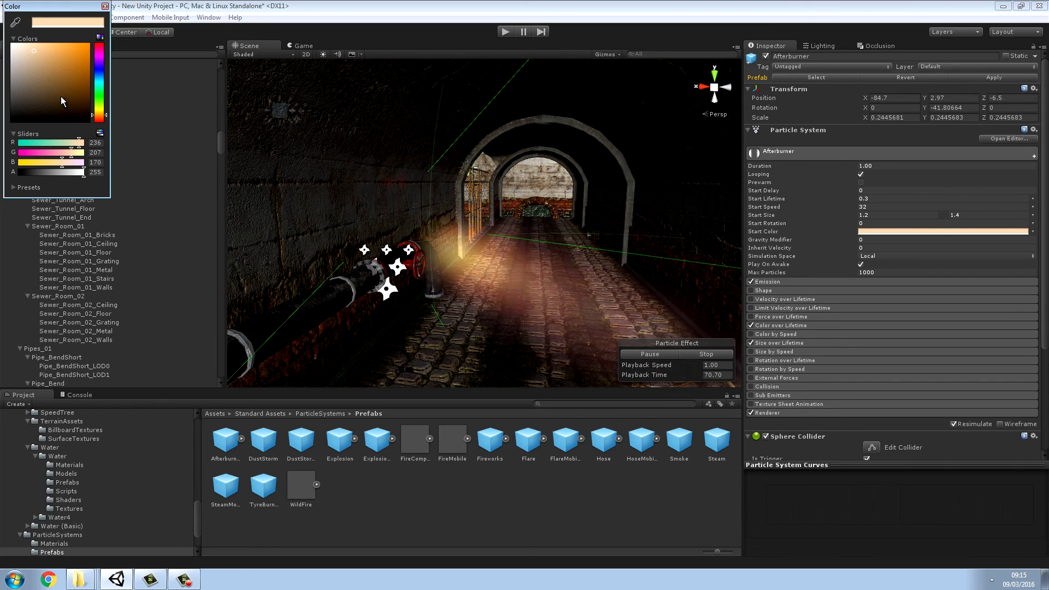
pyautogui.moveTo(37, 57)
pyautogui.mouseDown()
pyautogui.moveTo(60, 90)
pyautogui.moveTo(74, 58)
pyautogui.moveTo(78, 70)
pyautogui.moveTo(45, 56)
pyautogui.mouseUp()
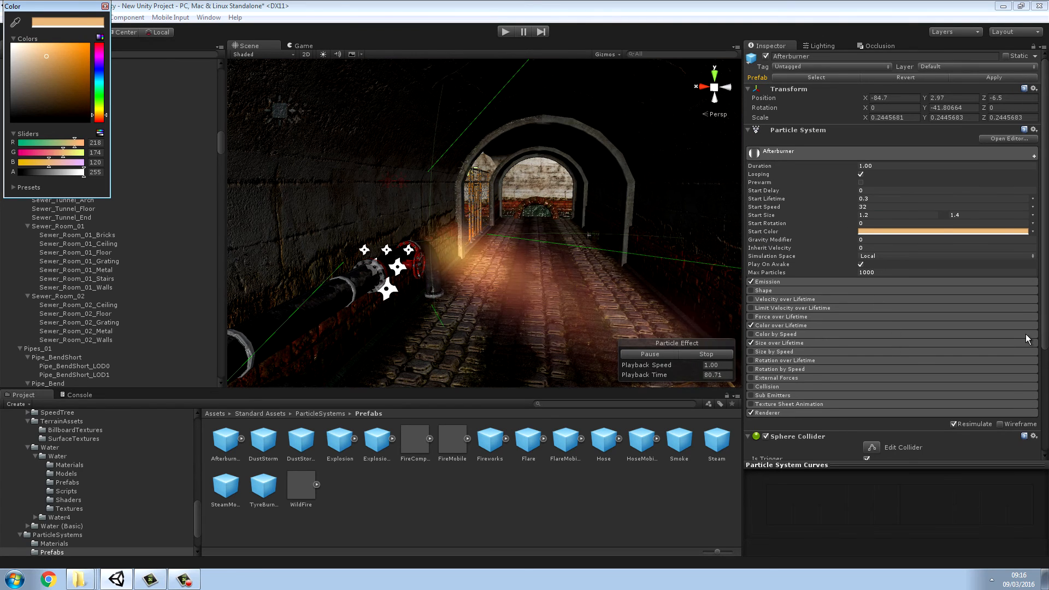
pyautogui.moveTo(1044, 336); pyautogui.dragTo(1045, 443)
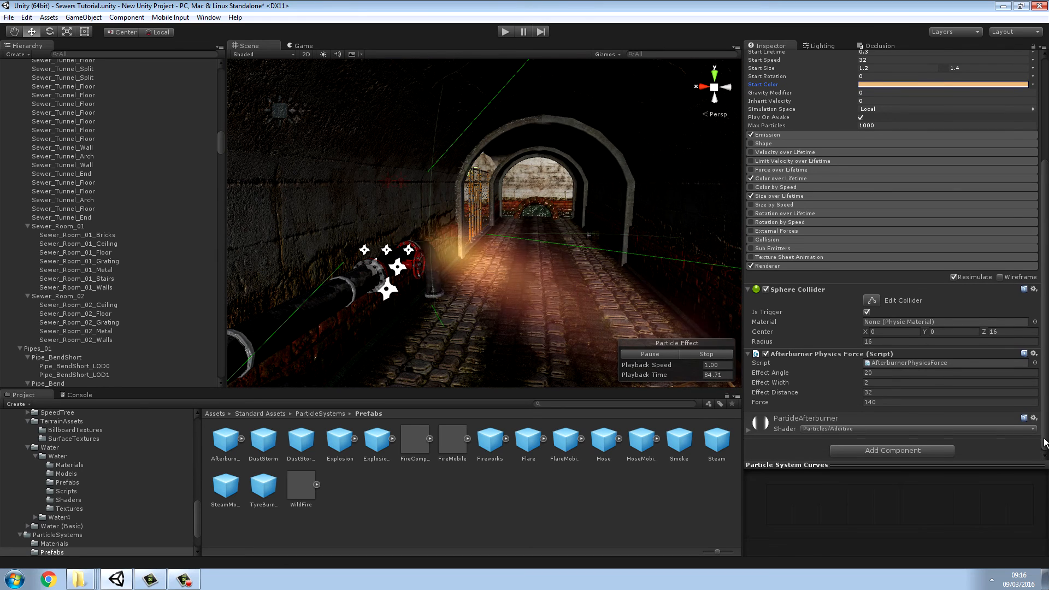
pyautogui.scroll(5, 1046, 442)
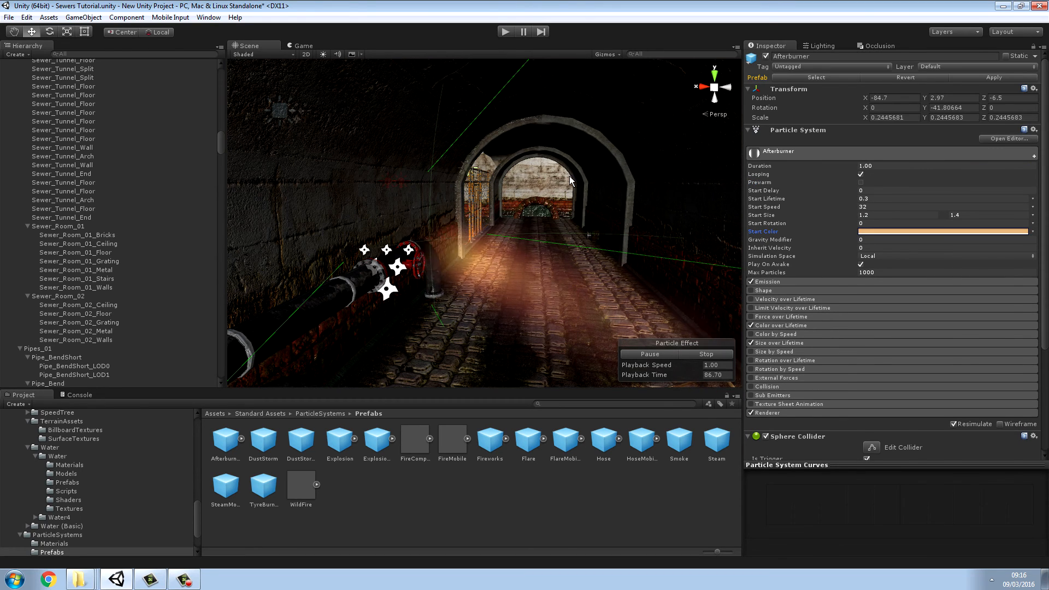
# Step: Rotate the Afterburner effect to about -76 degrees around Y beside the pipes
pyautogui.click(50, 37)
pyautogui.moveTo(548, 255); pyautogui.dragTo(421, 271, button='right')
pyautogui.moveTo(426, 273); pyautogui.dragTo(465, 287)
pyautogui.moveTo(464, 287); pyautogui.dragTo(375, 289, button='right')
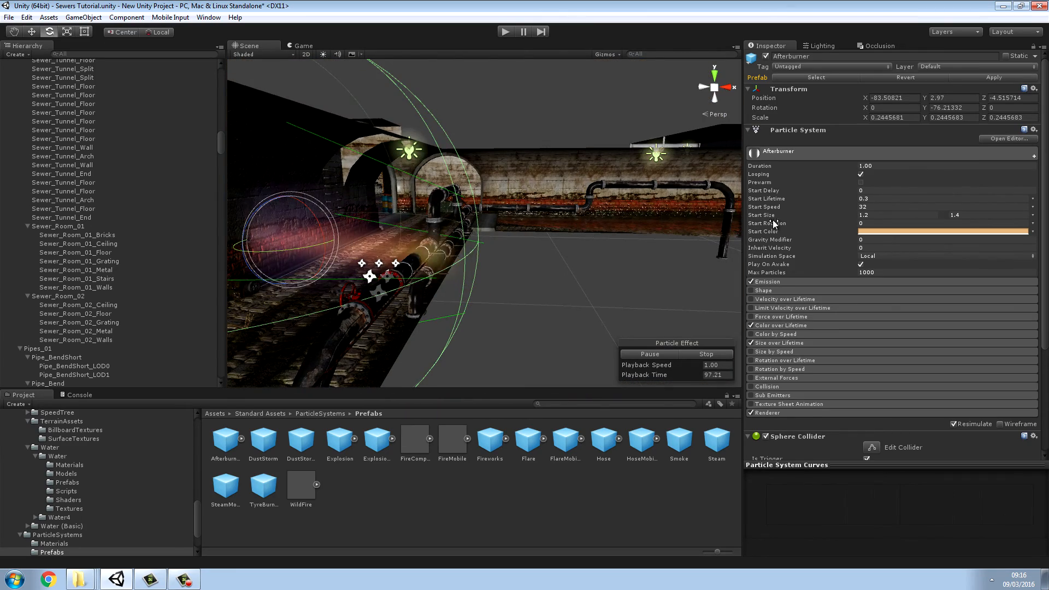
# Step: Try a start size range of 2 to 4 for the Afterburner particles
pyautogui.click(873, 216)
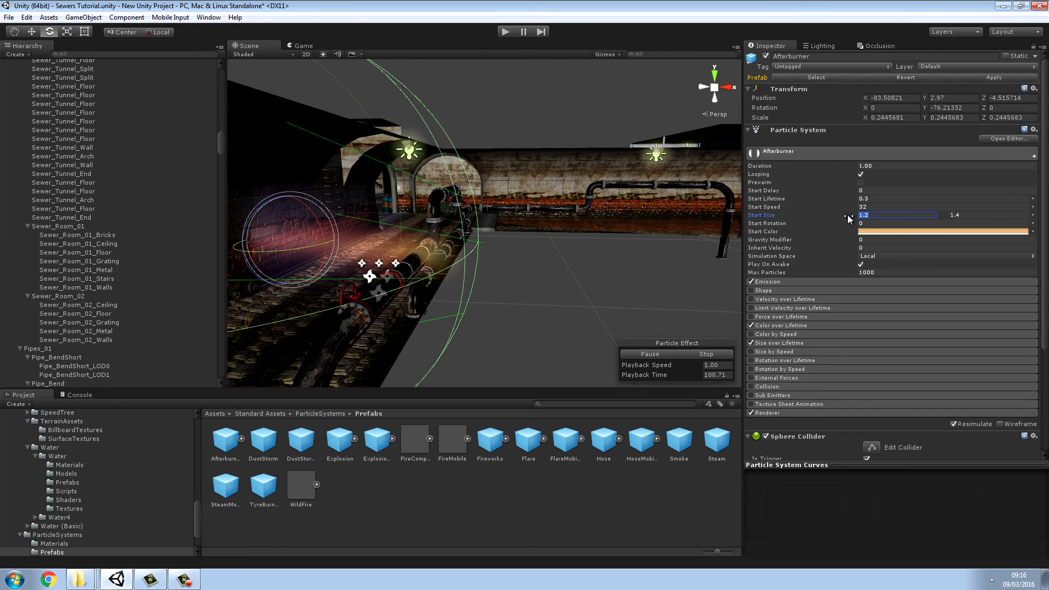
pyautogui.write('2')
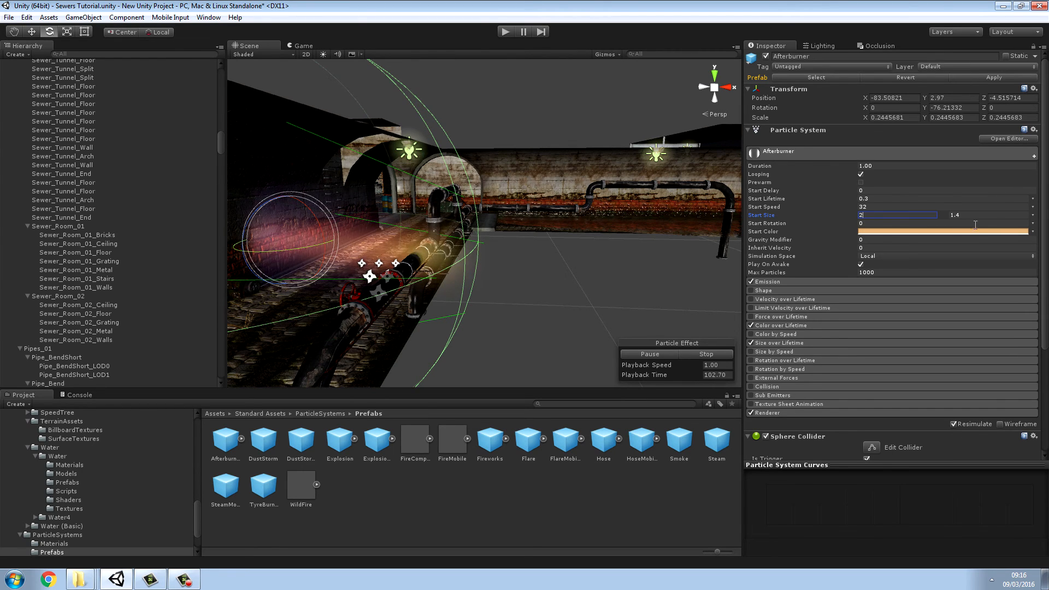
pyautogui.click(947, 215)
pyautogui.write('4')
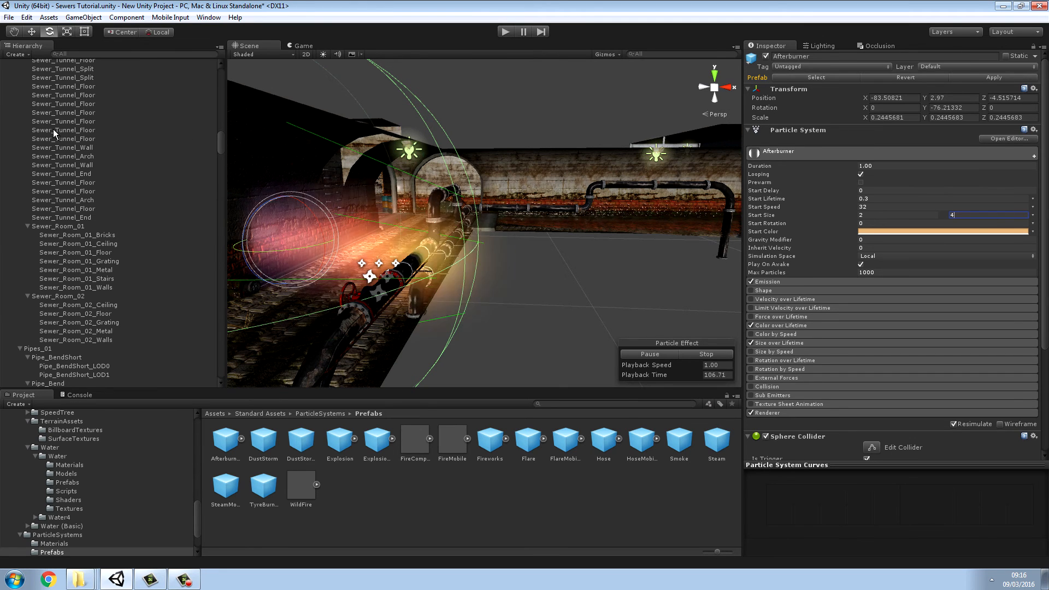
# Step: Move the Afterburner effect along its own axis to about X -84.41 and Z -4.29
pyautogui.click(30, 33)
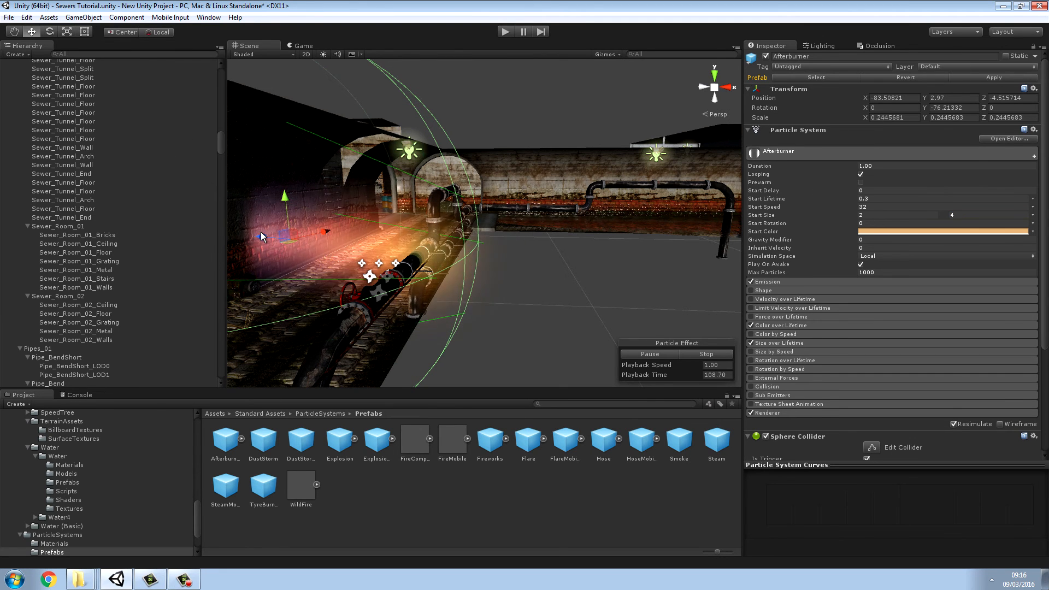
pyautogui.moveTo(261, 237); pyautogui.dragTo(231, 239)
pyautogui.keyDown('alt'); pyautogui.moveTo(465, 257); pyautogui.dragTo(1033, 298); pyautogui.keyUp('alt')
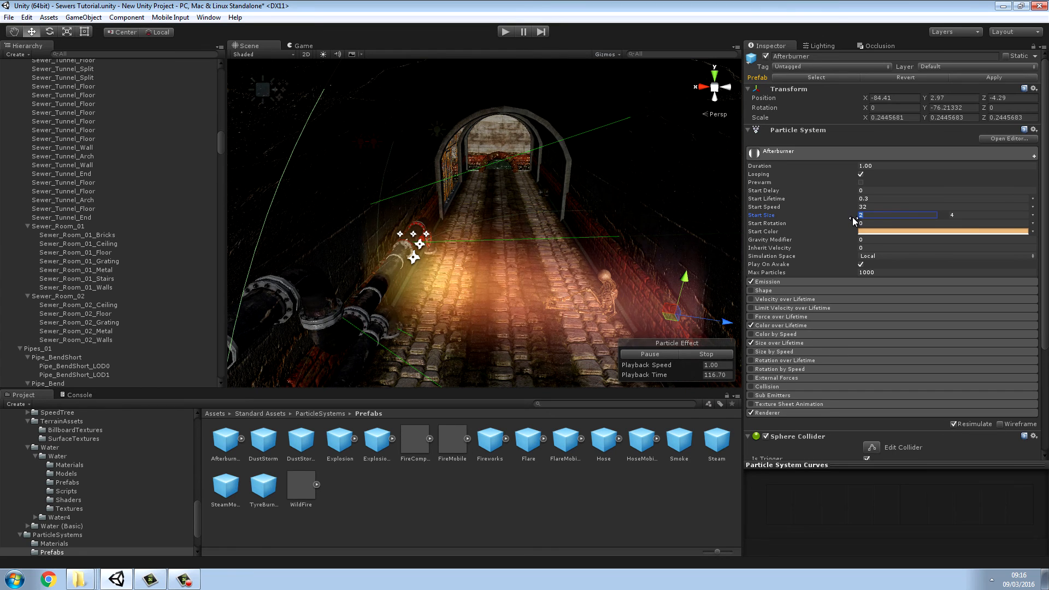
# Step: Set the Afterburner particles' start size range to 0.4 to 1.5 and their start speed to 10
pyautogui.write('1')
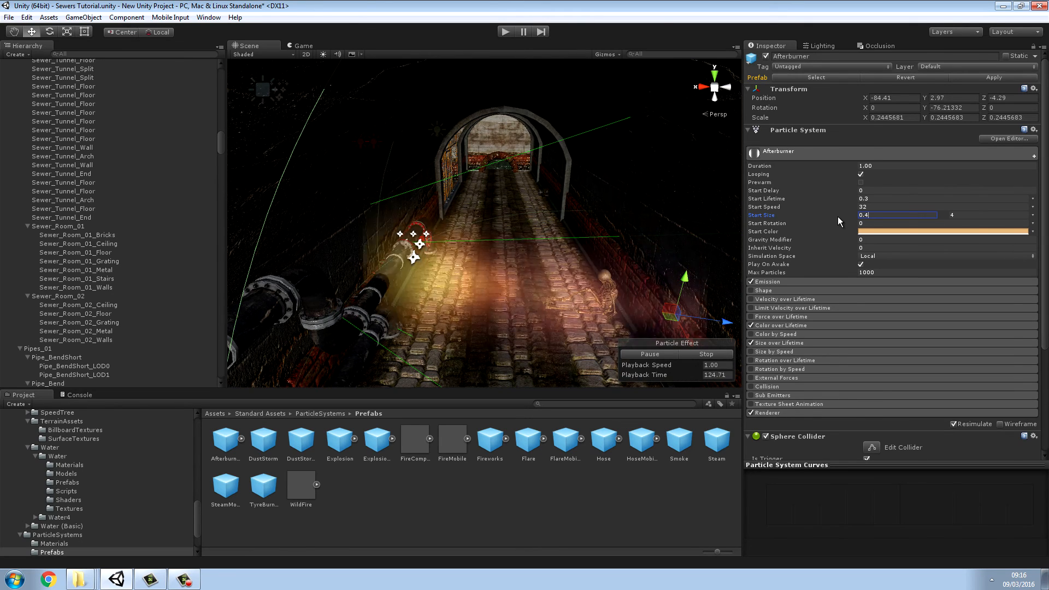
pyautogui.click(944, 217)
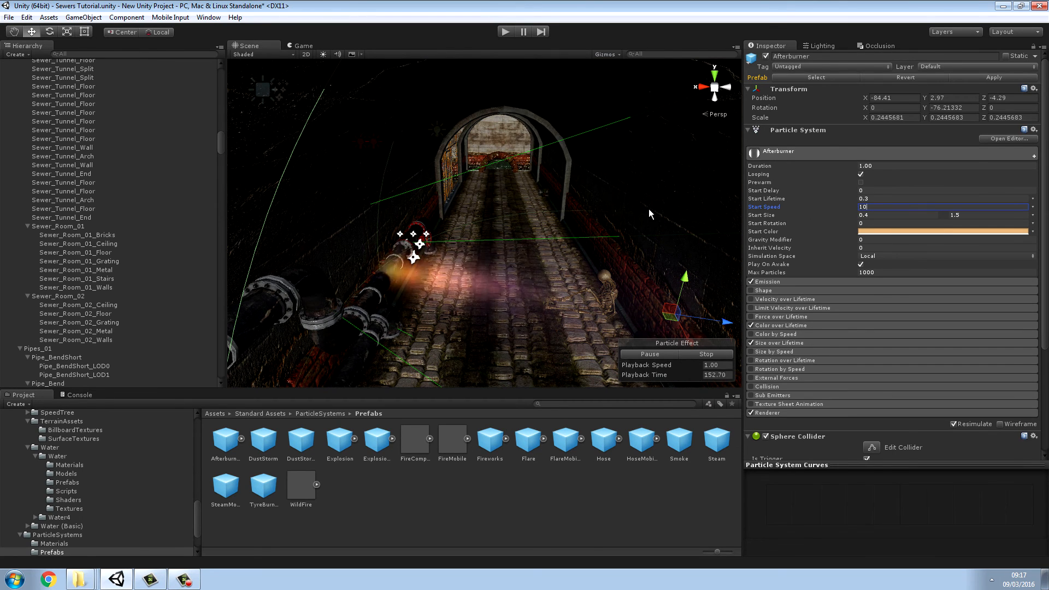
# Step: Try toggling the Shape and Size over Lifetime modules of the Afterburner particle system
pyautogui.click(751, 291)
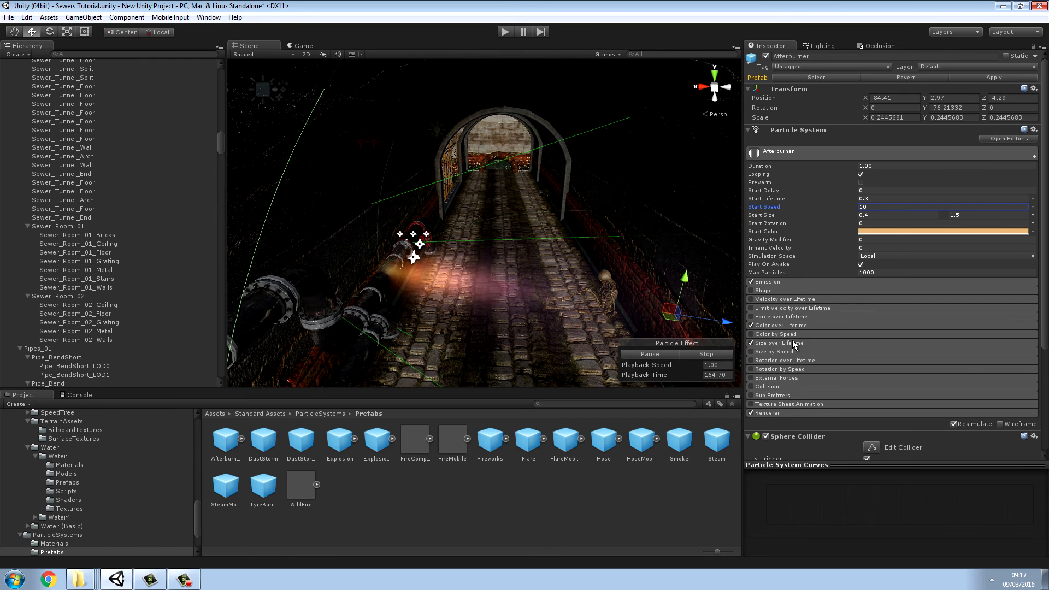
pyautogui.click(751, 342)
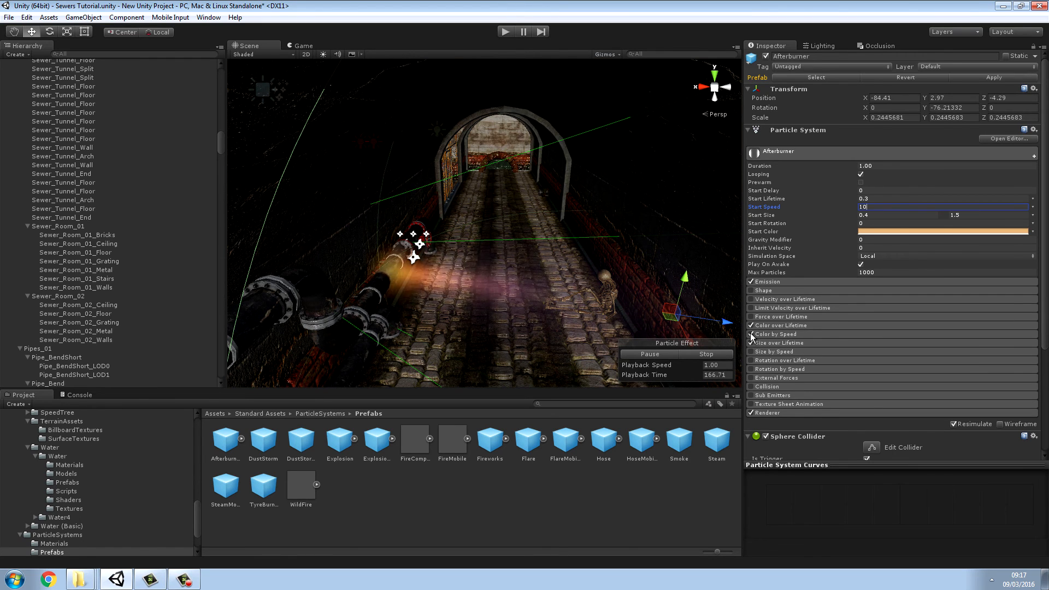
pyautogui.scroll(-3, 802, 339)
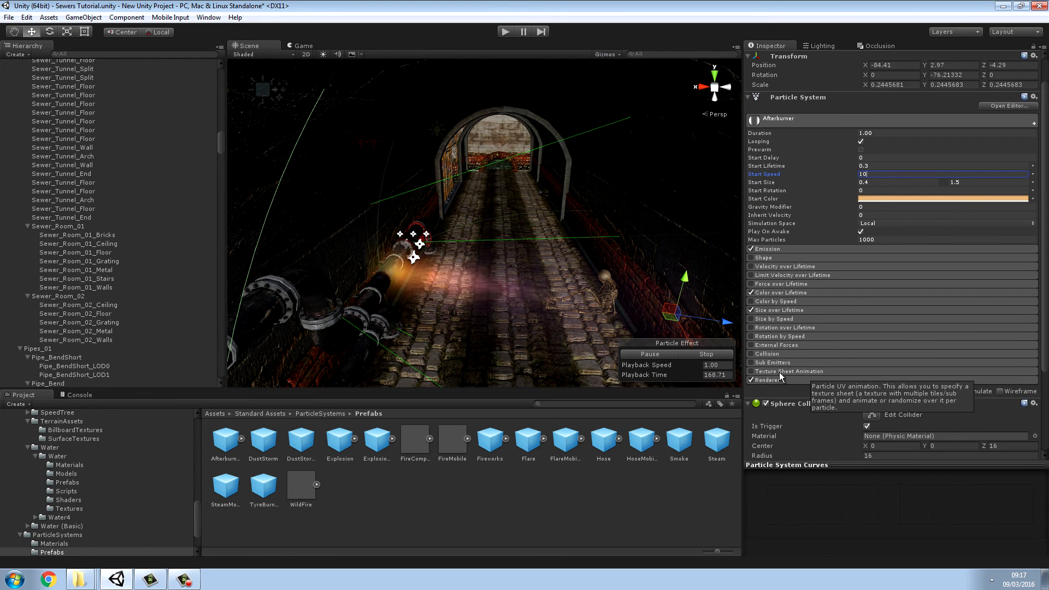
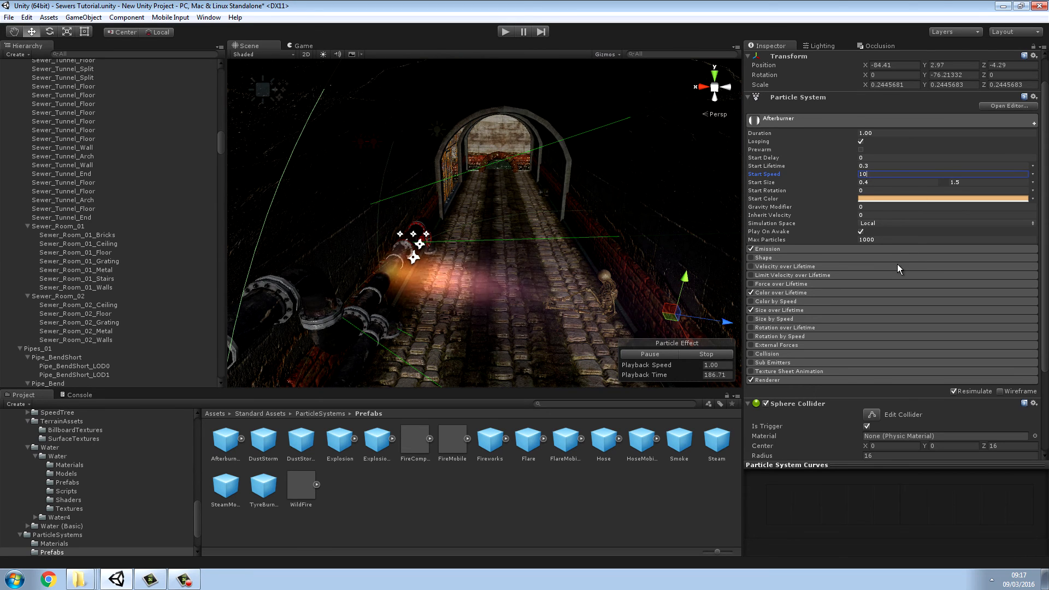
pyautogui.scroll(-2, 898, 264)
pyautogui.scroll(-5, 900, 267)
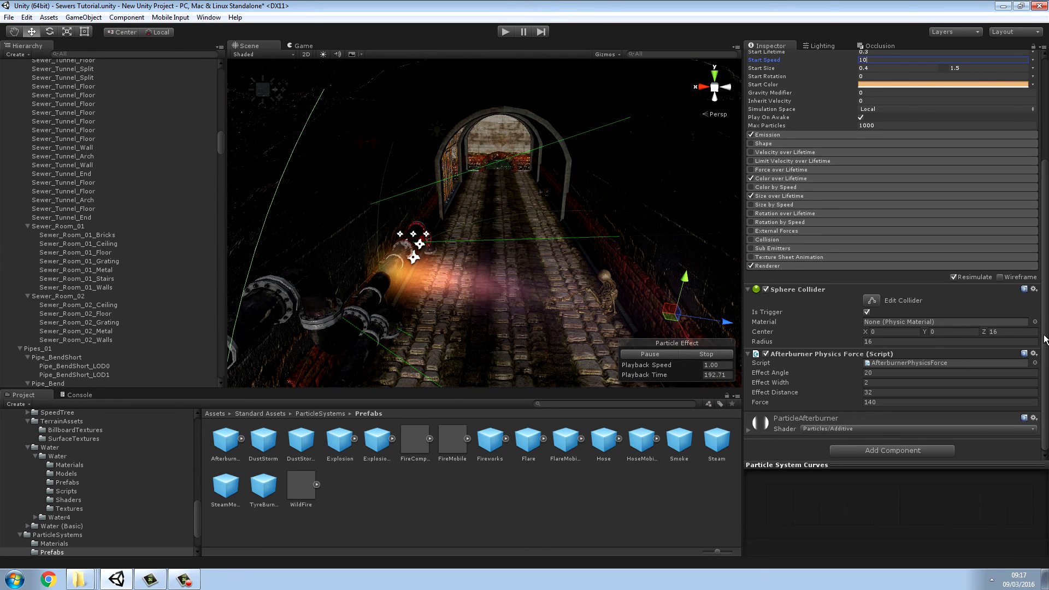
pyautogui.scroll(6, 1044, 344)
pyautogui.scroll(3, 1044, 344)
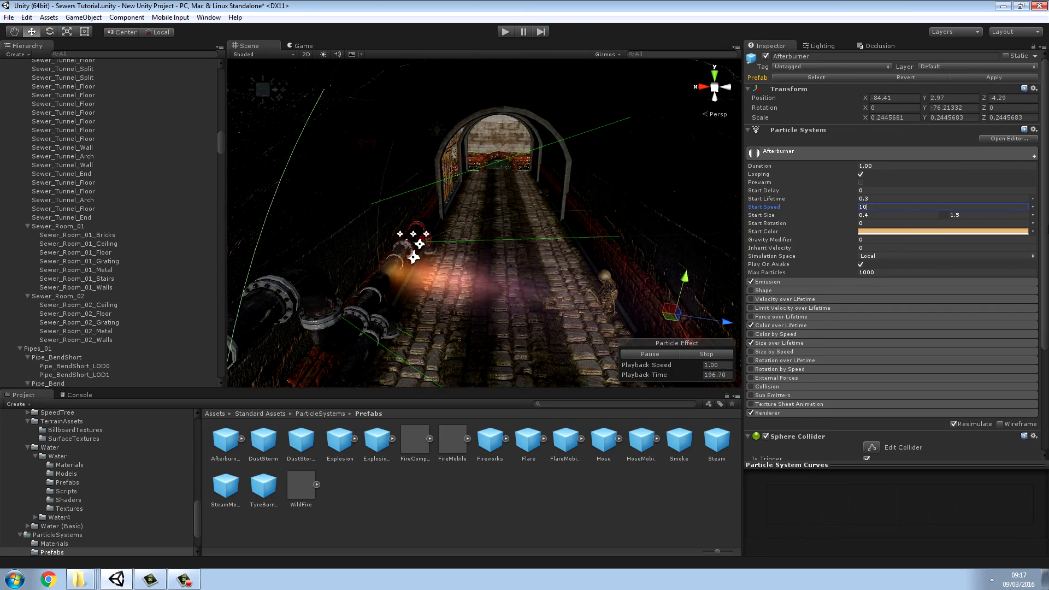
# Step: Rotate the Afterburner effect to about Y -87.3 and move it along the pipe to about X -84.892, Z -6.439
pyautogui.scroll(-3, 1037, 283)
pyautogui.keyDown('alt'); pyautogui.moveTo(491, 223); pyautogui.dragTo(228, 235); pyautogui.keyUp('alt')
pyautogui.keyDown('alt'); pyautogui.scroll(-4, 228, 235); pyautogui.keyUp('alt')
pyautogui.keyDown('alt'); pyautogui.scroll(-2, 228, 235); pyautogui.keyUp('alt')
pyautogui.keyDown('alt'); pyautogui.moveTo(422, 304); pyautogui.dragTo(525, 342); pyautogui.keyUp('alt')
pyautogui.keyDown('alt'); pyautogui.moveTo(504, 266); pyautogui.dragTo(651, 230); pyautogui.keyUp('alt')
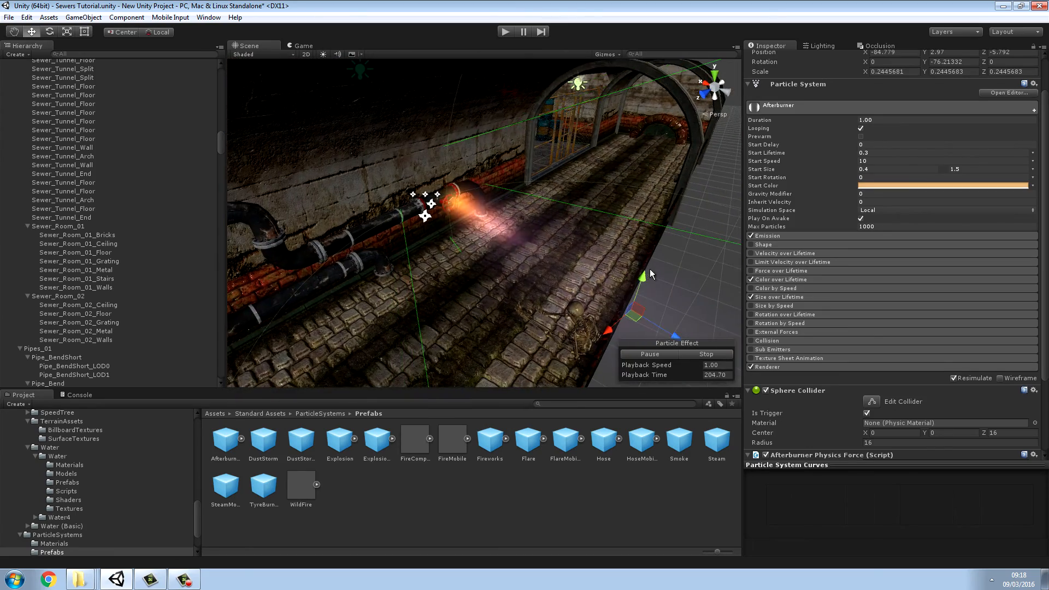
pyautogui.keyDown('alt'); pyautogui.moveTo(542, 232); pyautogui.dragTo(394, 210); pyautogui.keyUp('alt')
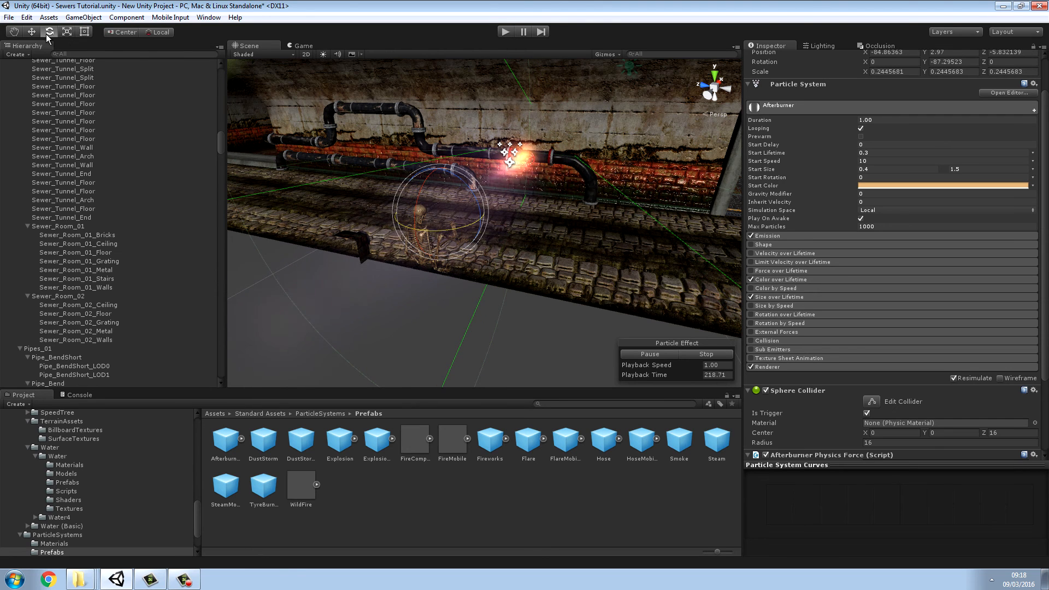
pyautogui.moveTo(405, 208); pyautogui.dragTo(445, 231)
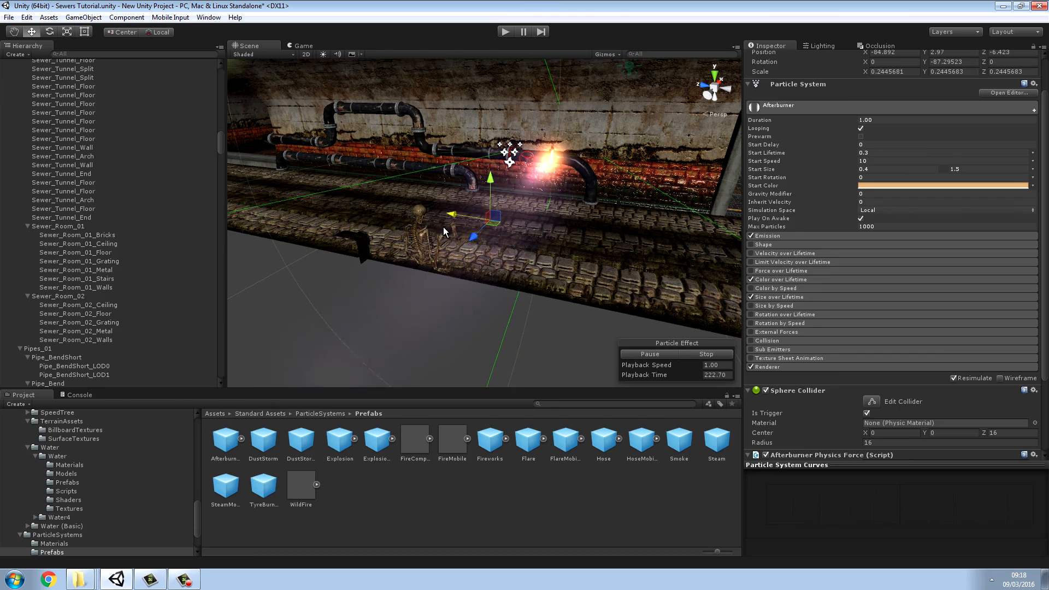
pyautogui.keyDown('alt'); pyautogui.moveTo(538, 233); pyautogui.dragTo(811, 193); pyautogui.keyUp('alt')
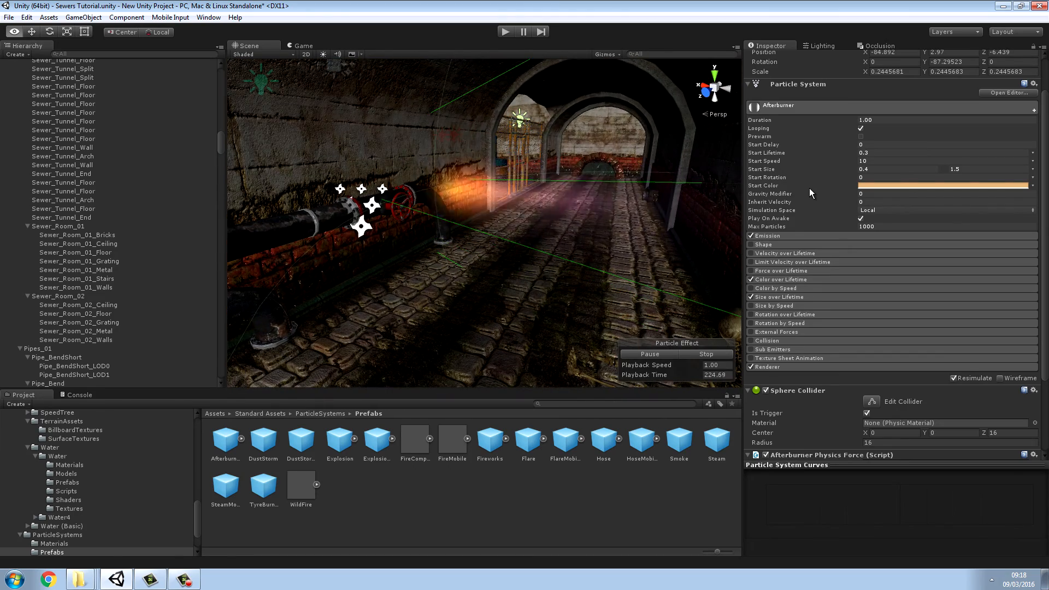
# Step: Play-test the level by walking through the sewer tunnels to the Afterburner flame and examine it around the valve pipe
pyautogui.click(505, 32)
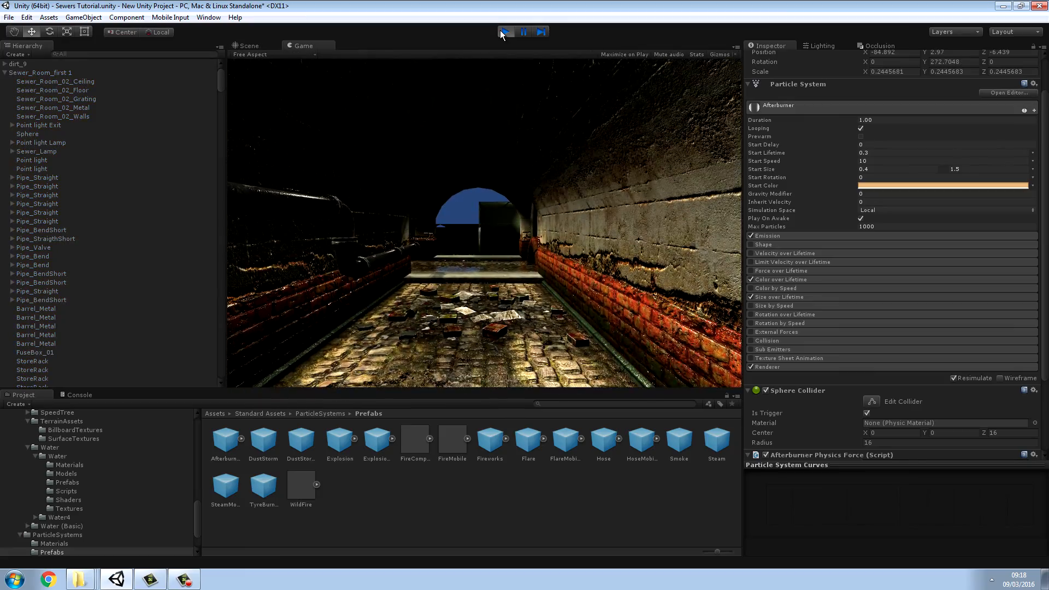
pyautogui.press('w')
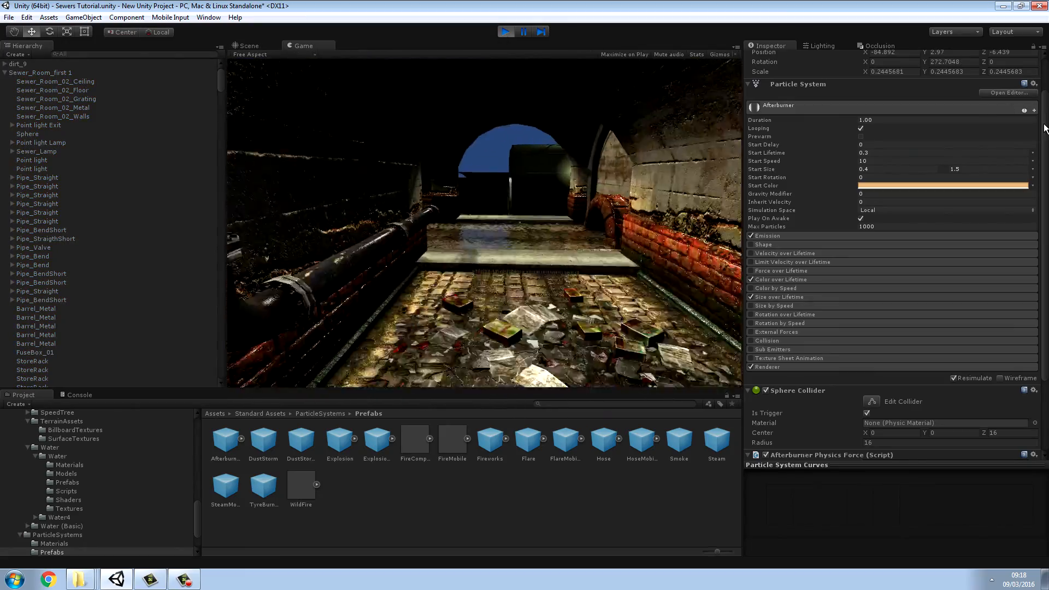
pyautogui.press('w')
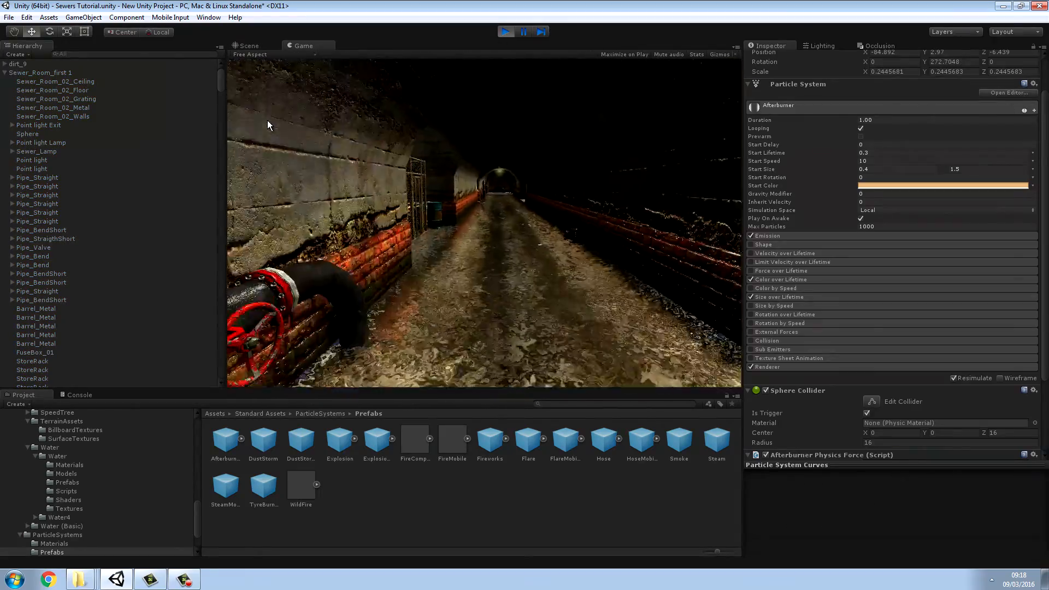
pyautogui.press('w')
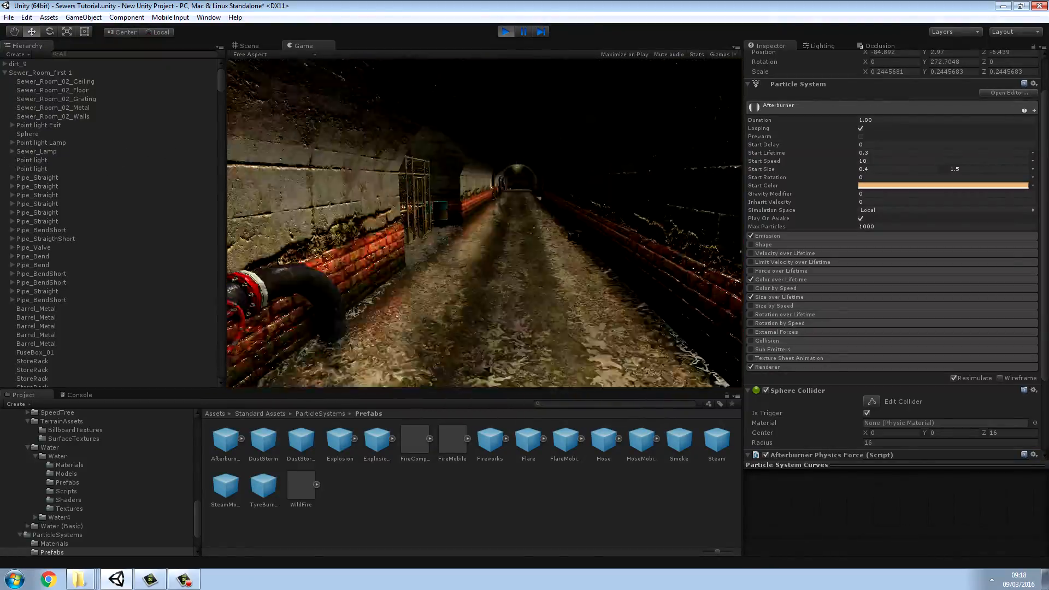
pyautogui.press('w')
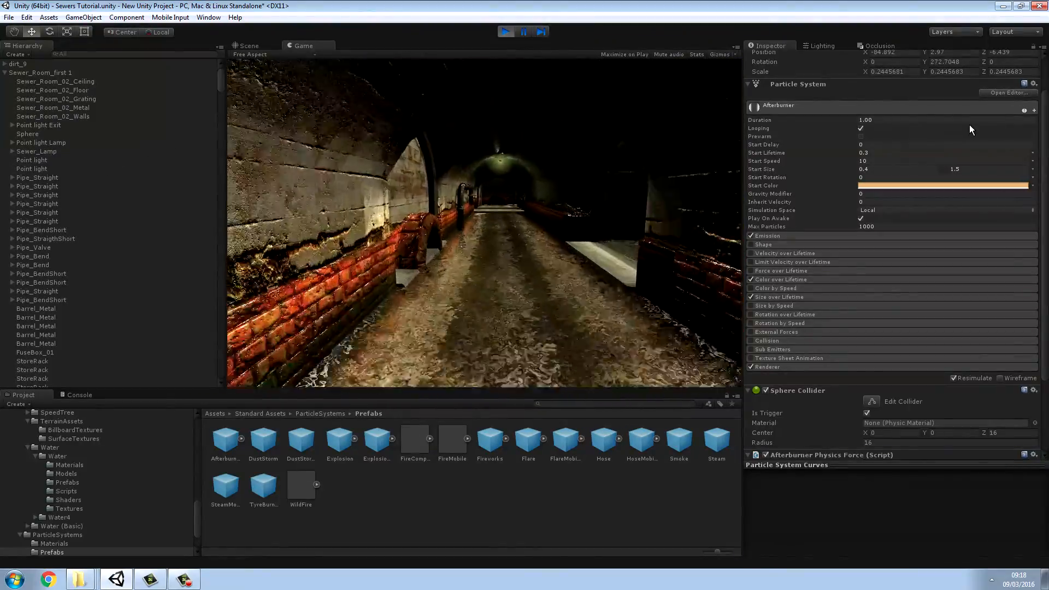
pyautogui.press('w')
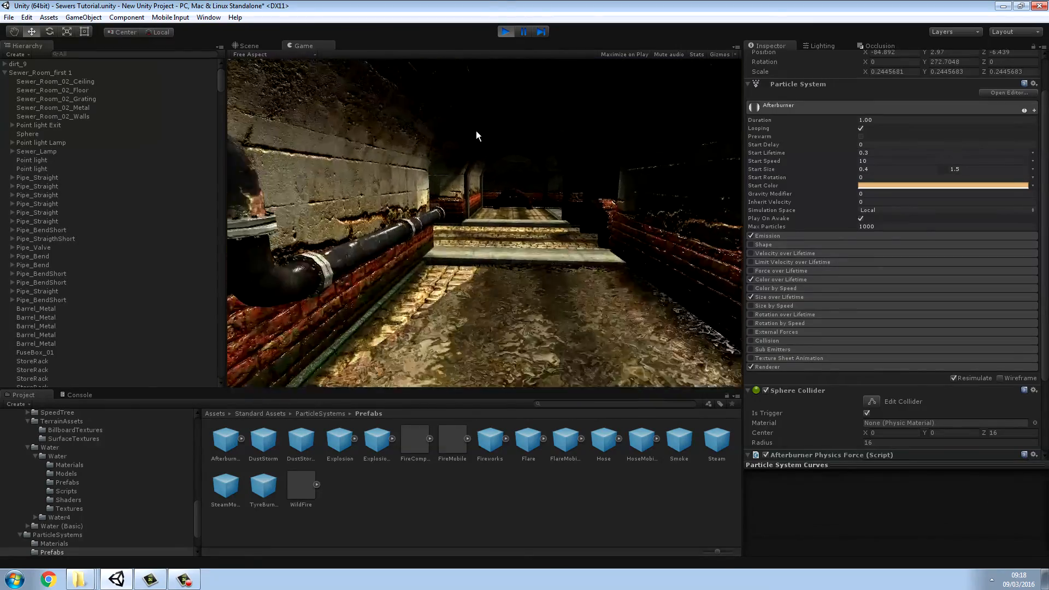
pyautogui.press('w')
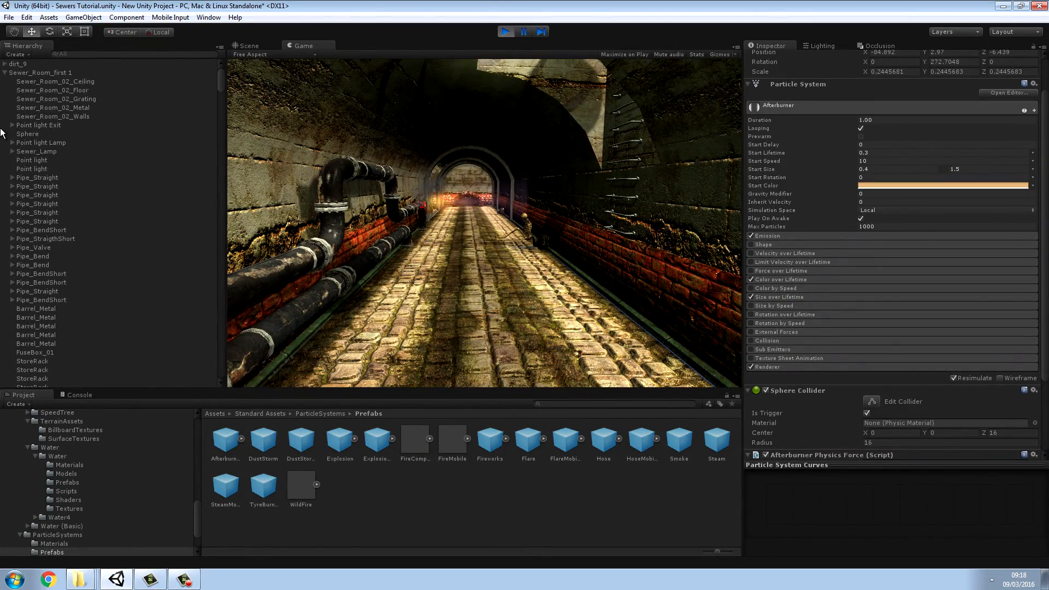
pyautogui.press('w')
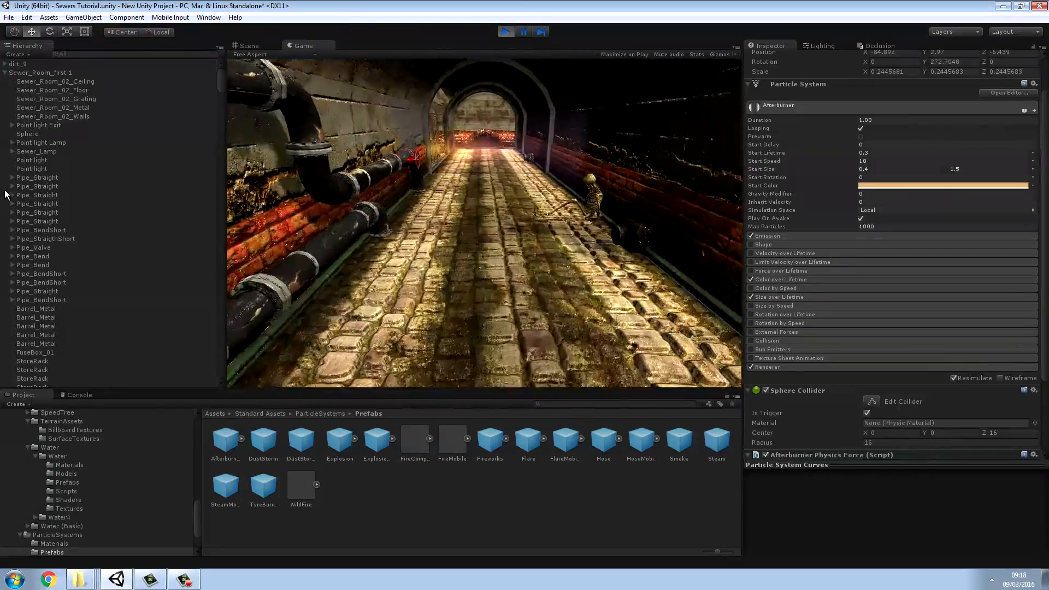
pyautogui.press('w')
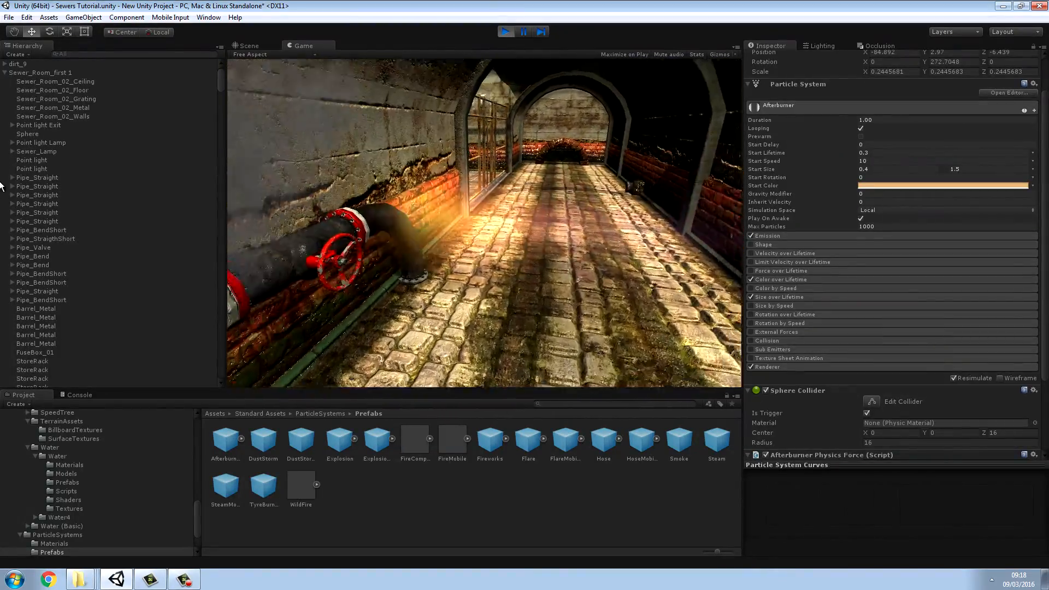
pyautogui.press('w')
pyautogui.press('s')
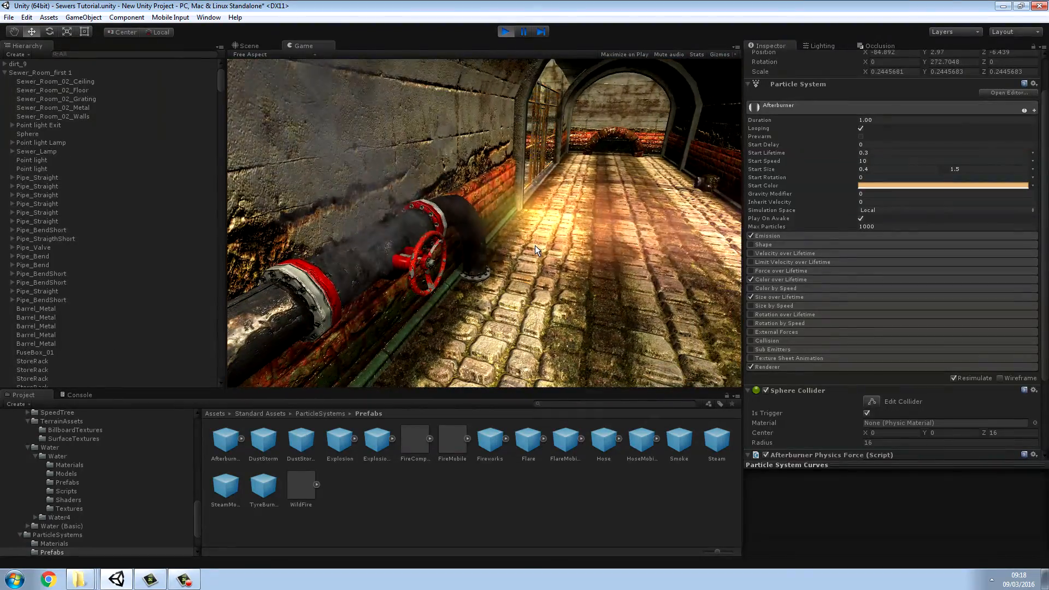
pyautogui.press('s')
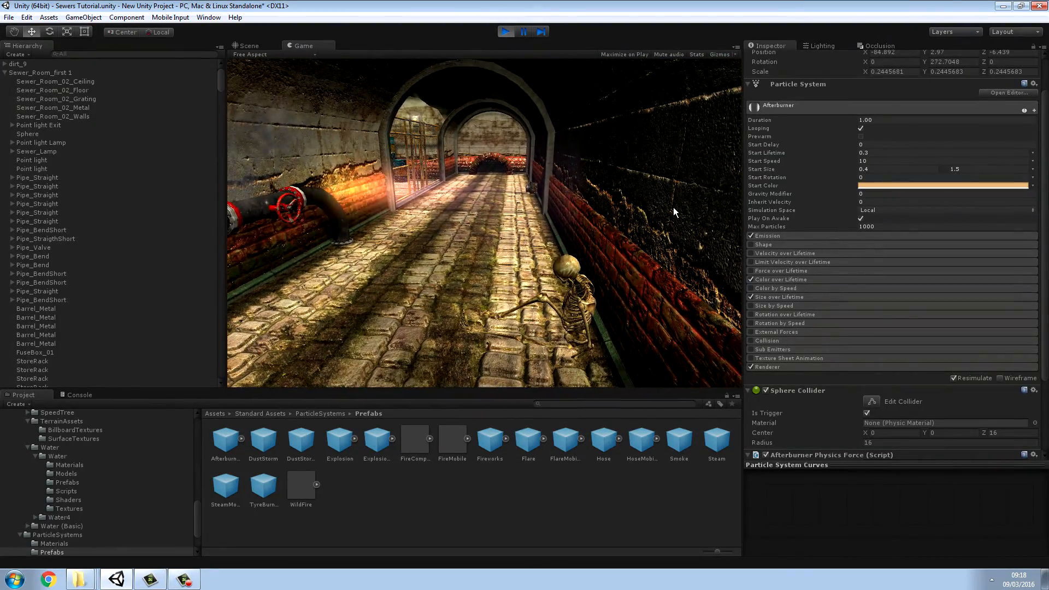
pyautogui.press('w')
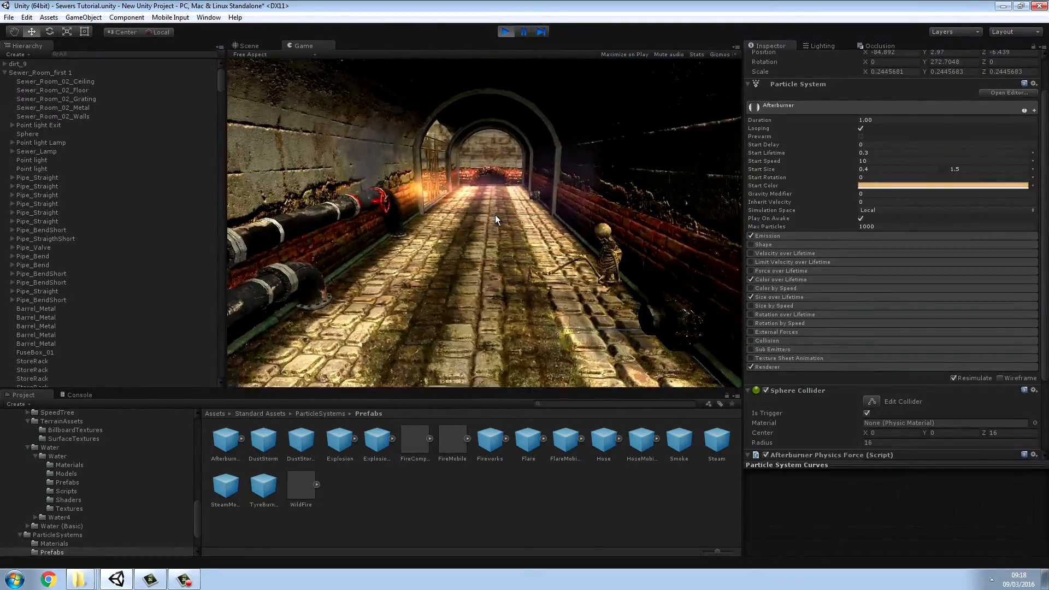
pyautogui.press('w')
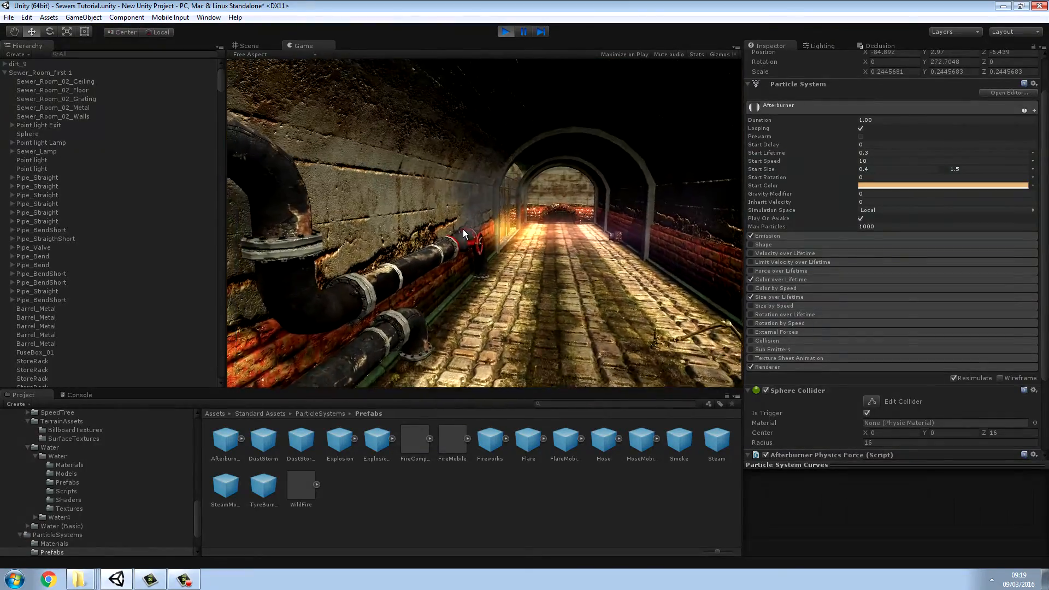
# Step: Undo the accidental selection changes to return to the Afterburner effect
pyautogui.click(381, 477)
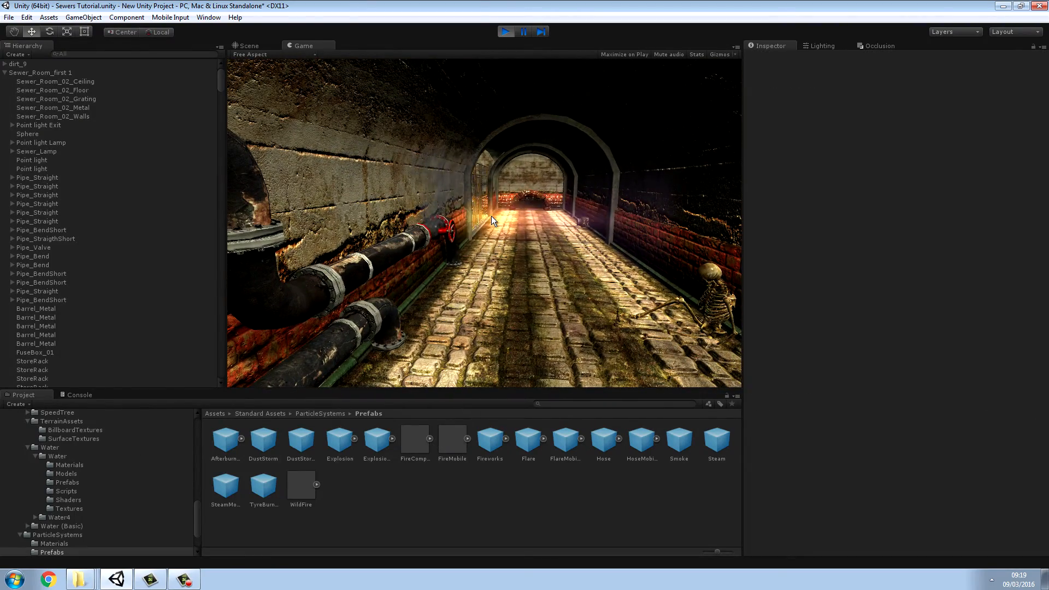
pyautogui.click(27, 17)
pyautogui.click(41, 29)
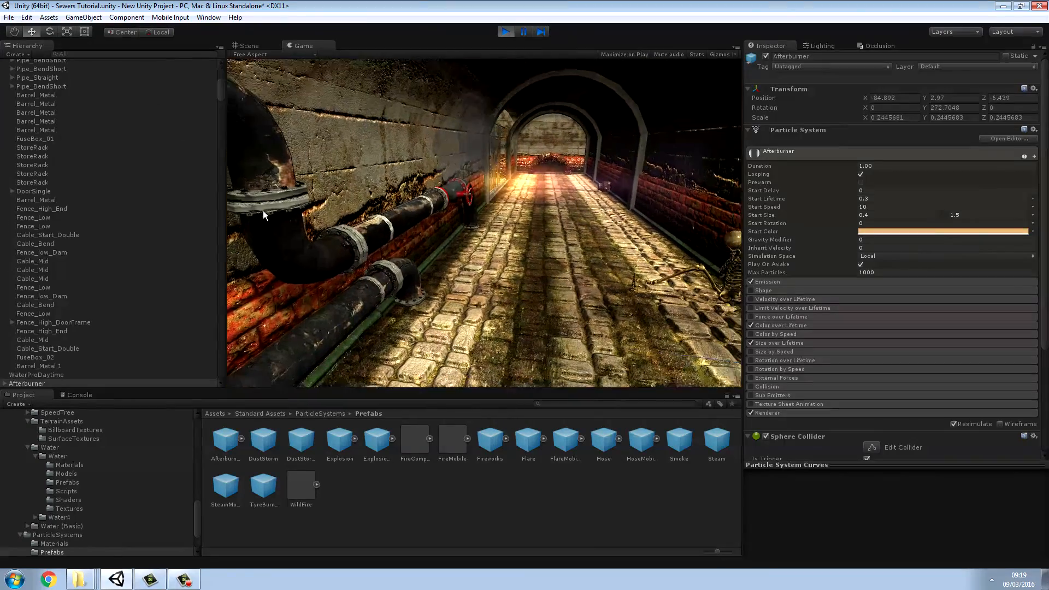
pyautogui.click(214, 200)
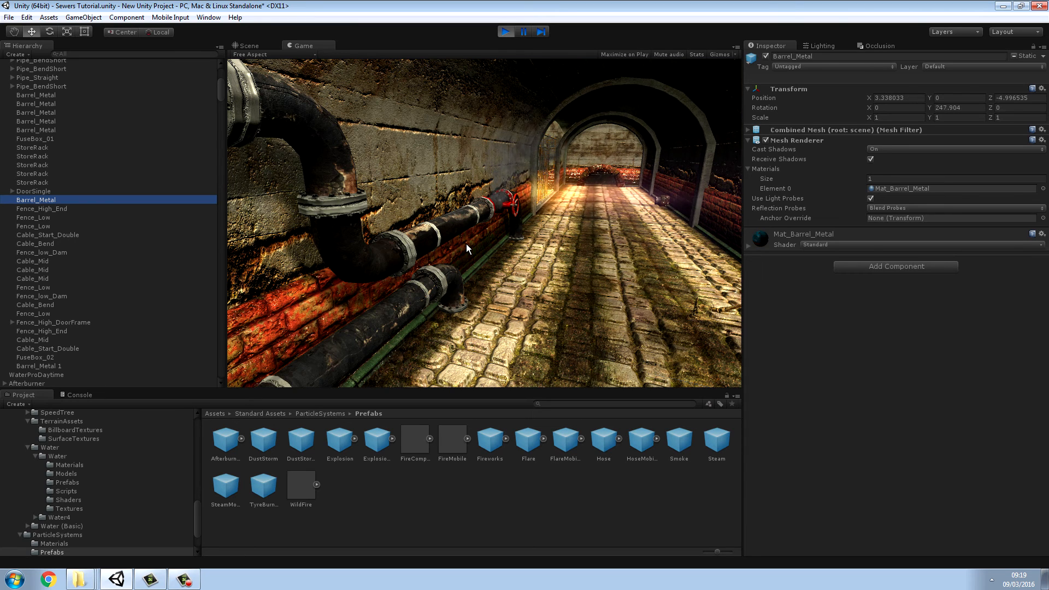
pyautogui.click(31, 19)
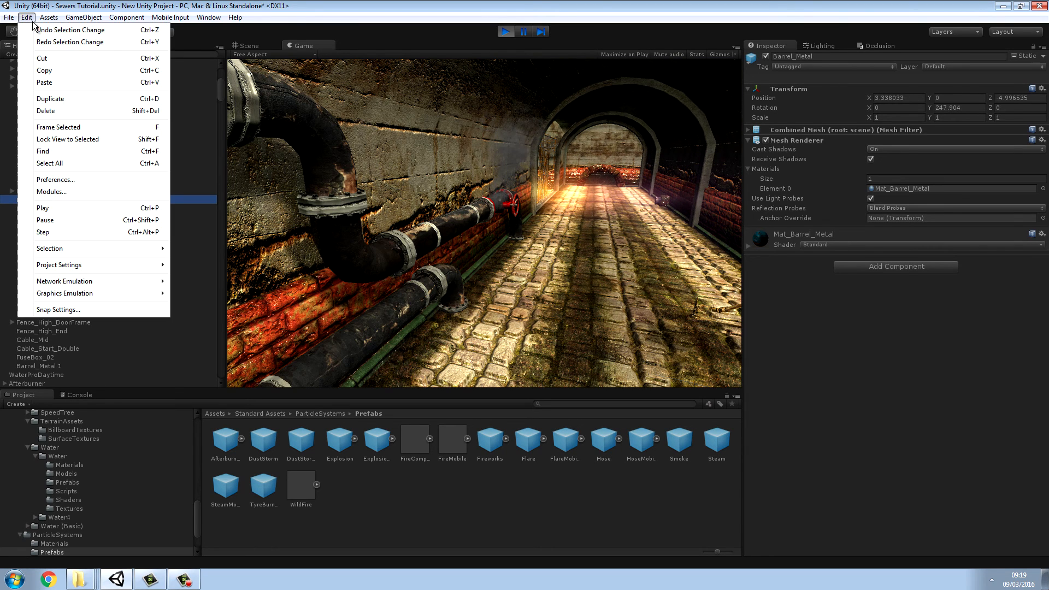
pyautogui.click(38, 31)
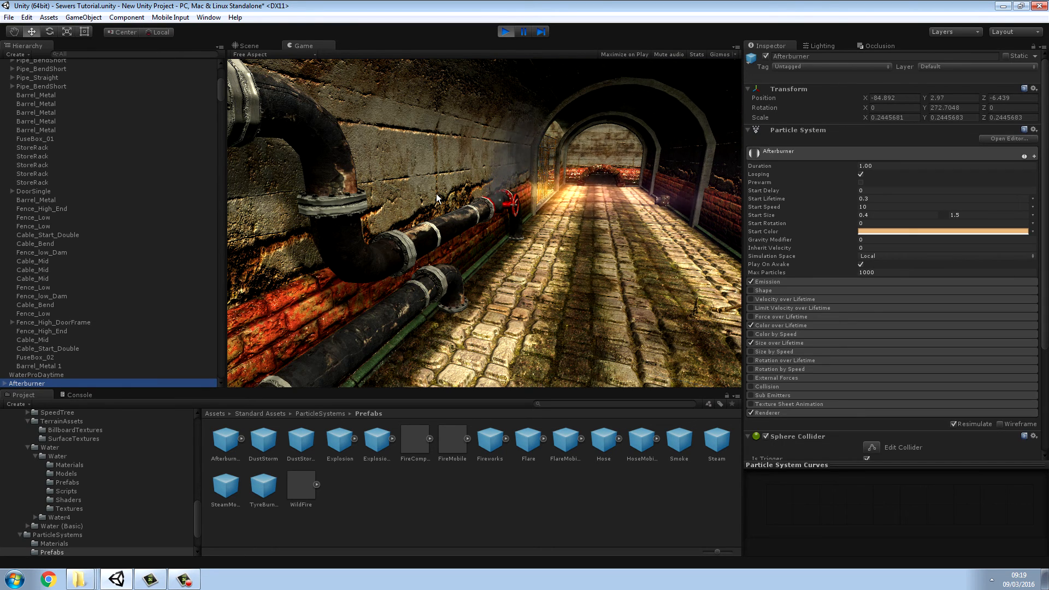
# Step: Set the Afterburner particles' start color to an orange-gold of RGB 199, 150, 45 with full opacity
pyautogui.click(877, 231)
pyautogui.moveTo(64, 93)
pyautogui.mouseDown()
pyautogui.moveTo(62, 110)
pyautogui.moveTo(61, 63)
pyautogui.moveTo(47, 45)
pyautogui.moveTo(89, 56)
pyautogui.moveTo(31, 61)
pyautogui.moveTo(17, 91)
pyautogui.moveTo(48, 121)
pyautogui.moveTo(76, 87)
pyautogui.moveTo(69, 80)
pyautogui.moveTo(101, 95)
pyautogui.moveTo(99, 114)
pyautogui.mouseUp()
pyautogui.click(101, 77)
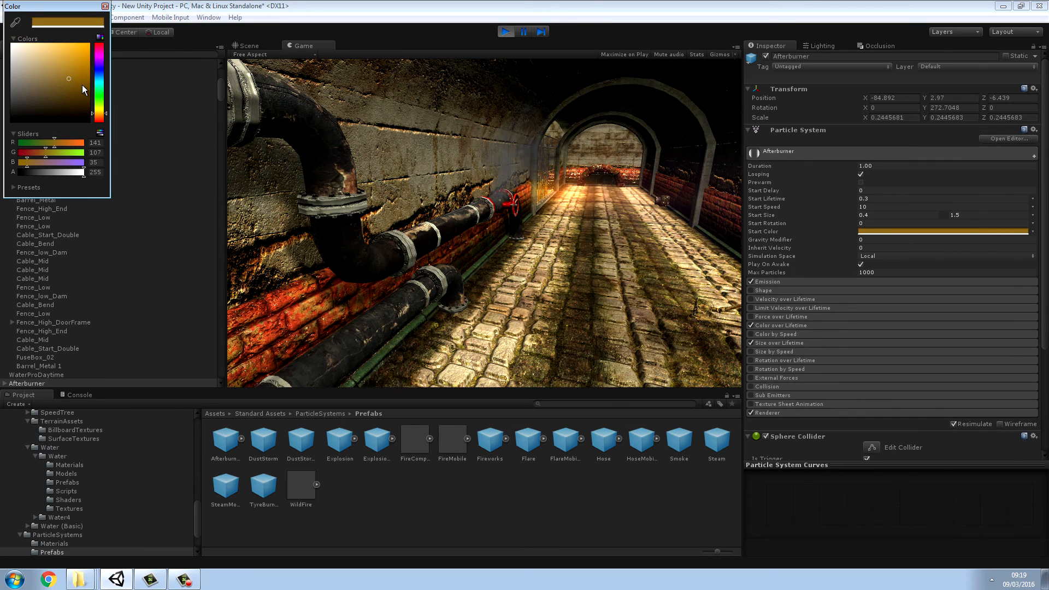
pyautogui.moveTo(73, 79); pyautogui.dragTo(71, 61)
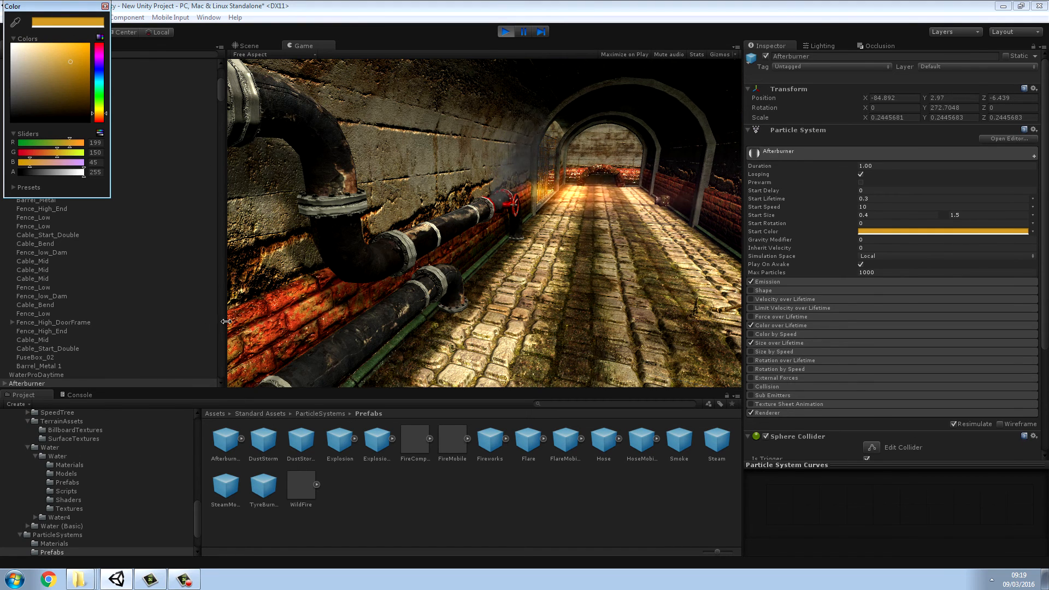
# Step: Walk around the recolored flame at the valve pipe in the running game, pause it, and inspect the effect in the scene
pyautogui.click(313, 333)
pyautogui.press('w')
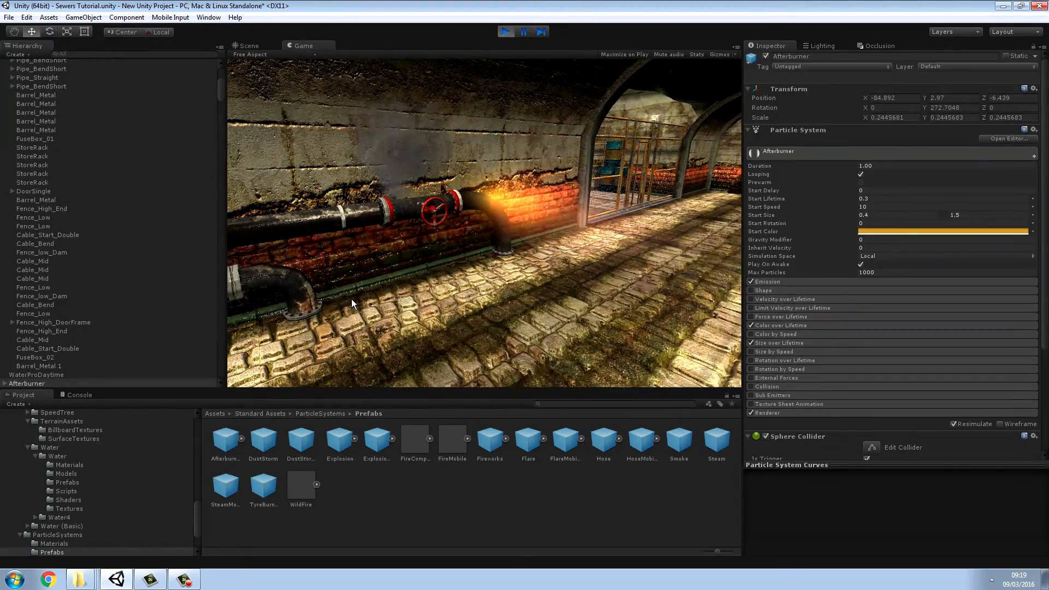
pyautogui.press('d')
pyautogui.press('d')
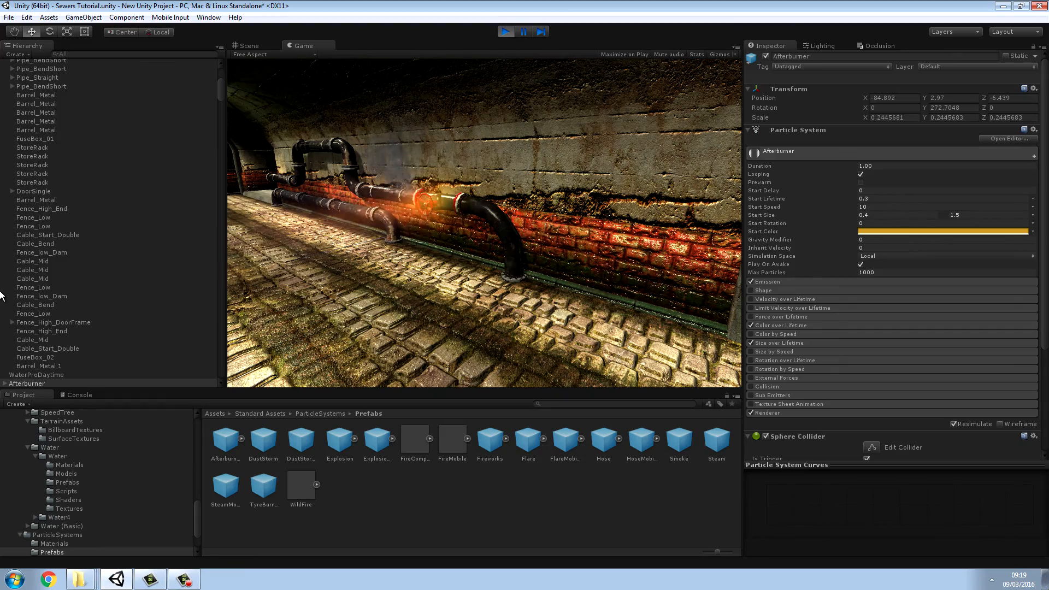
pyautogui.press('w')
pyautogui.press('a')
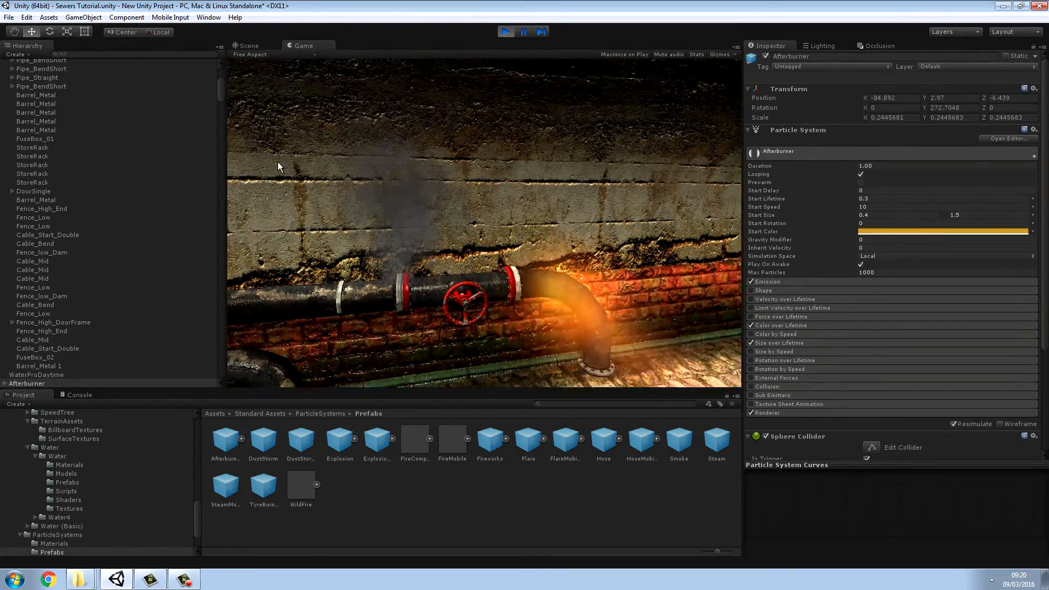
pyautogui.click(516, 35)
pyautogui.moveTo(407, 174); pyautogui.dragTo(109, 149, button='right')
pyautogui.press('d')
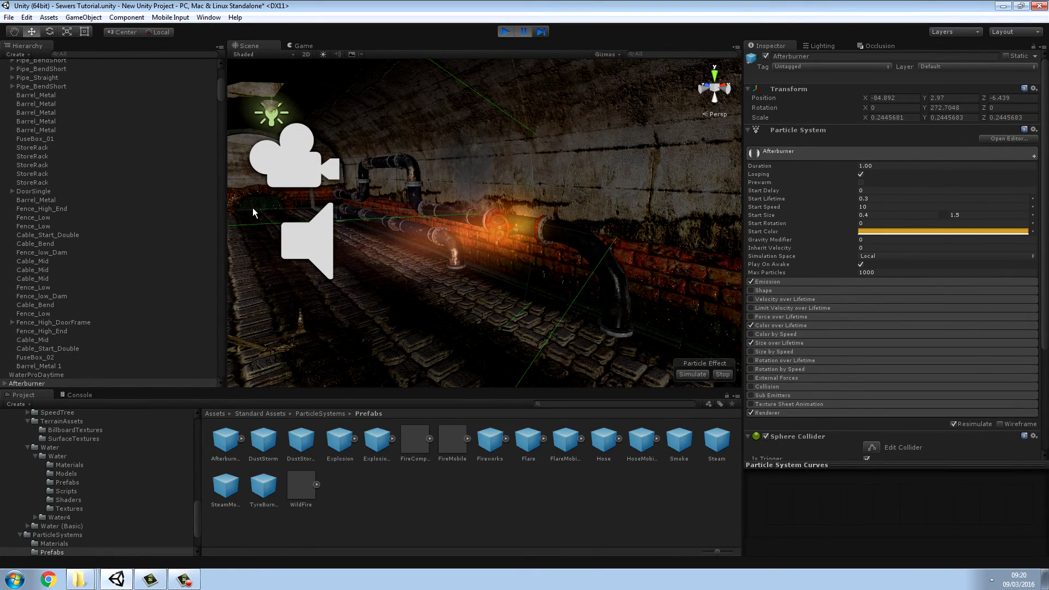
pyautogui.moveTo(501, 279); pyautogui.dragTo(383, 286, button='right')
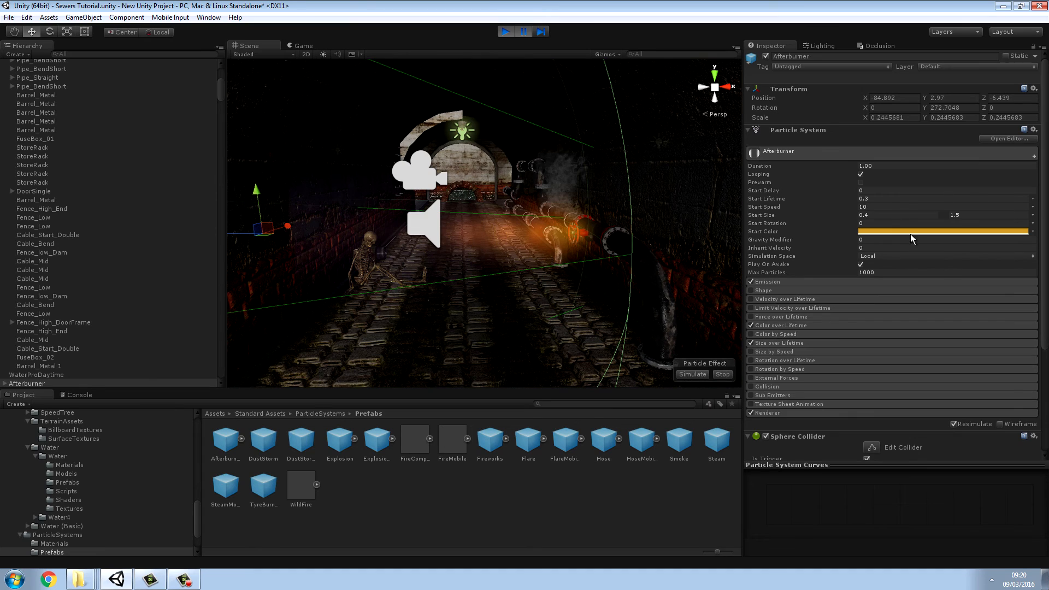
pyautogui.moveTo(1045, 223)
pyautogui.mouseDown()
pyautogui.moveTo(1045, 284)
pyautogui.moveTo(1042, 224)
pyautogui.mouseUp()
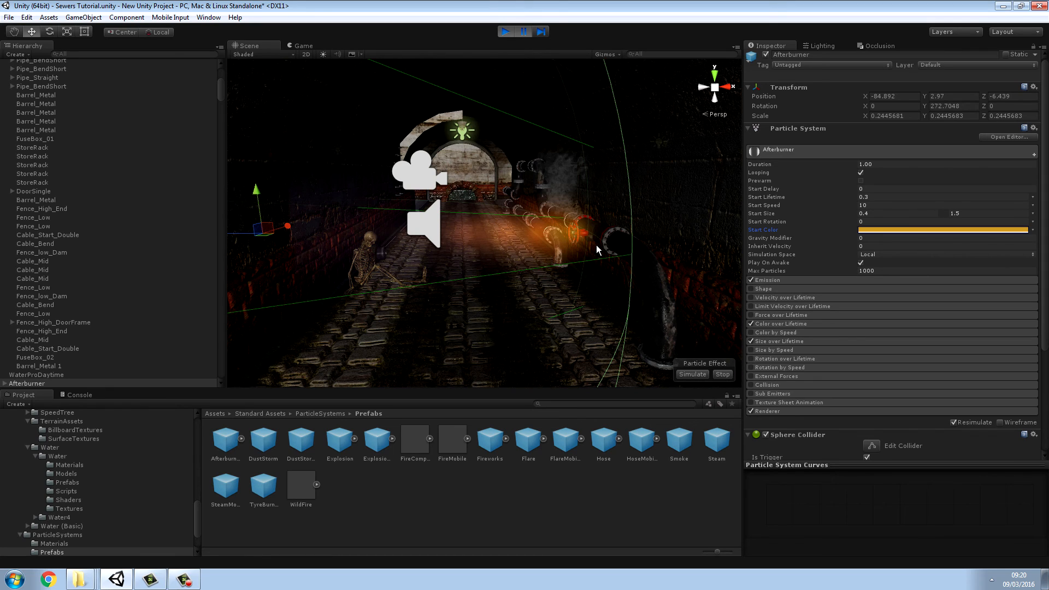
# Step: Deselect the Afterburner effect and survey the whole sewer level from outside and up close in the scene
pyautogui.click(195, 584)
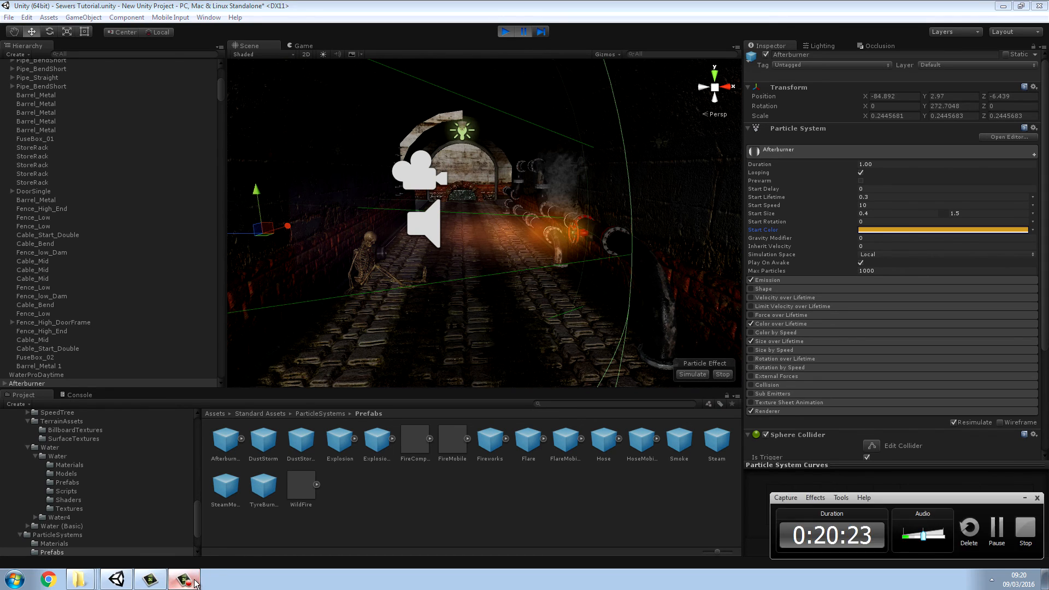
pyautogui.moveTo(443, 339); pyautogui.dragTo(738, 311, button='right')
pyautogui.keyDown('alt'); pyautogui.moveTo(626, 221); pyautogui.dragTo(896, 362); pyautogui.keyUp('alt')
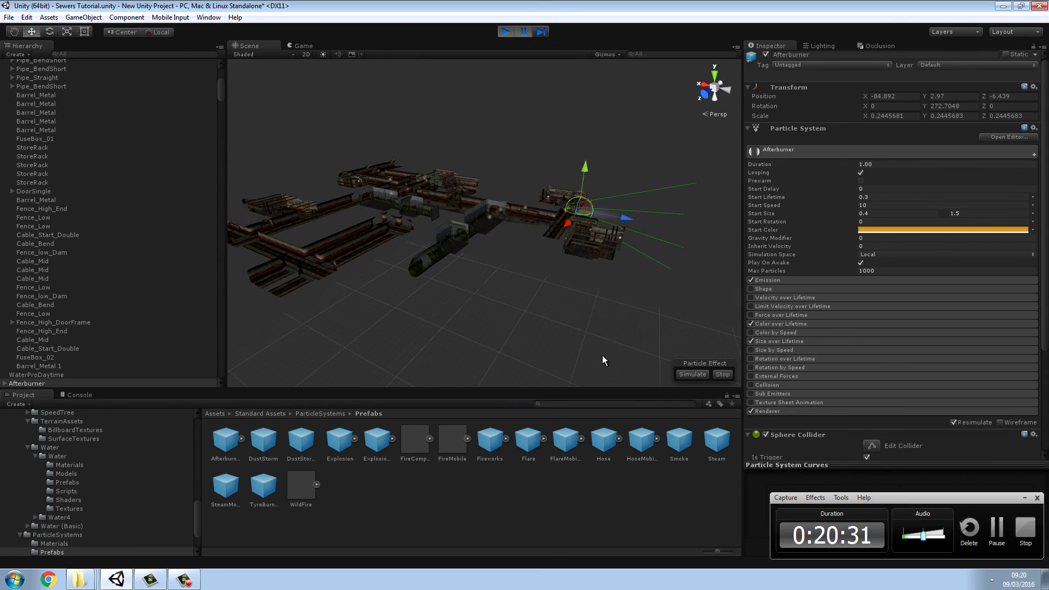
pyautogui.click(567, 350)
pyautogui.moveTo(674, 270); pyautogui.dragTo(164, 204, button='right')
pyautogui.press('w')
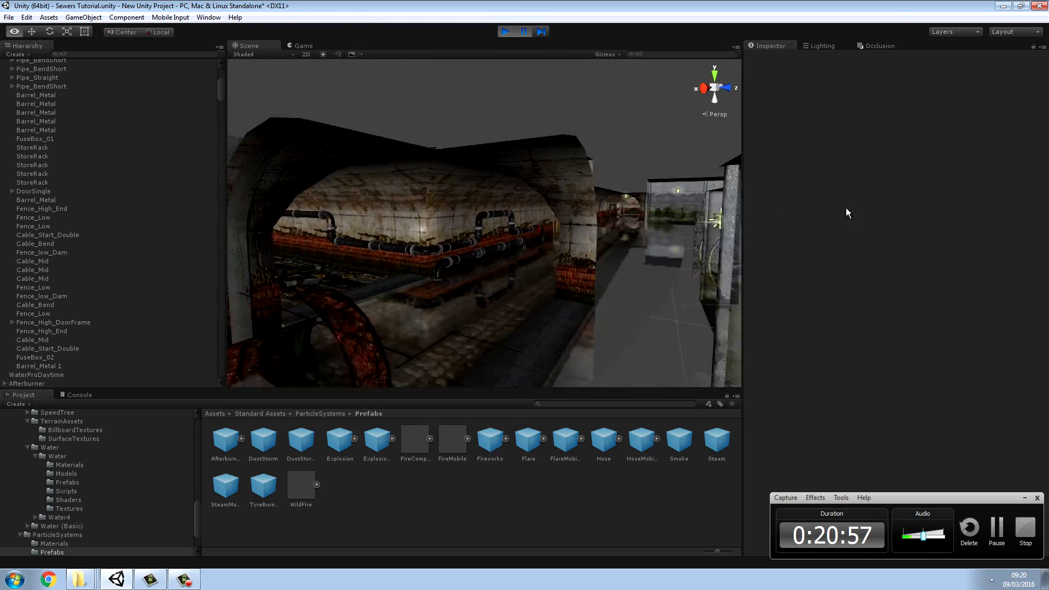
# Step: Place a Sewer_Tunnel_End block from the Sewer/Meshes/SewerBlocks folder at the open tunnel archway
pyautogui.moveTo(735, 211); pyautogui.dragTo(995, 245, button='right')
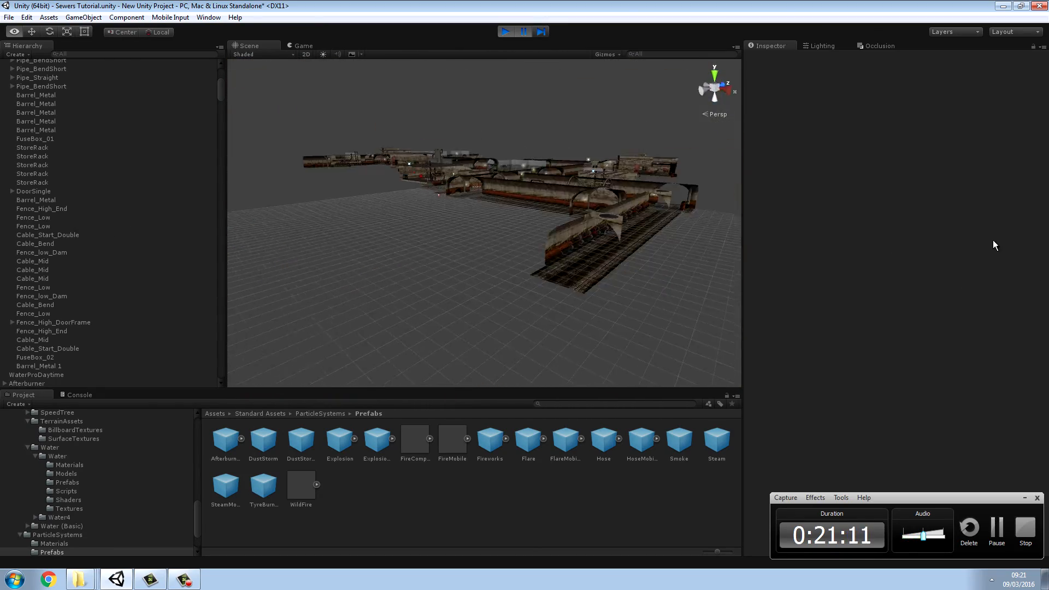
pyautogui.moveTo(956, 159); pyautogui.dragTo(274, 207, button='right')
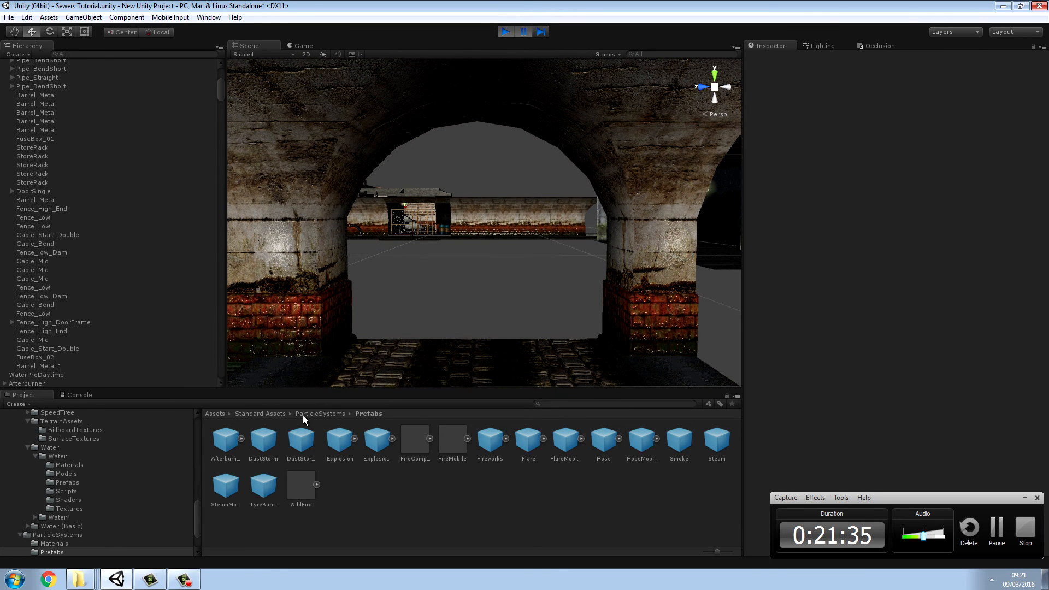
pyautogui.click(259, 413)
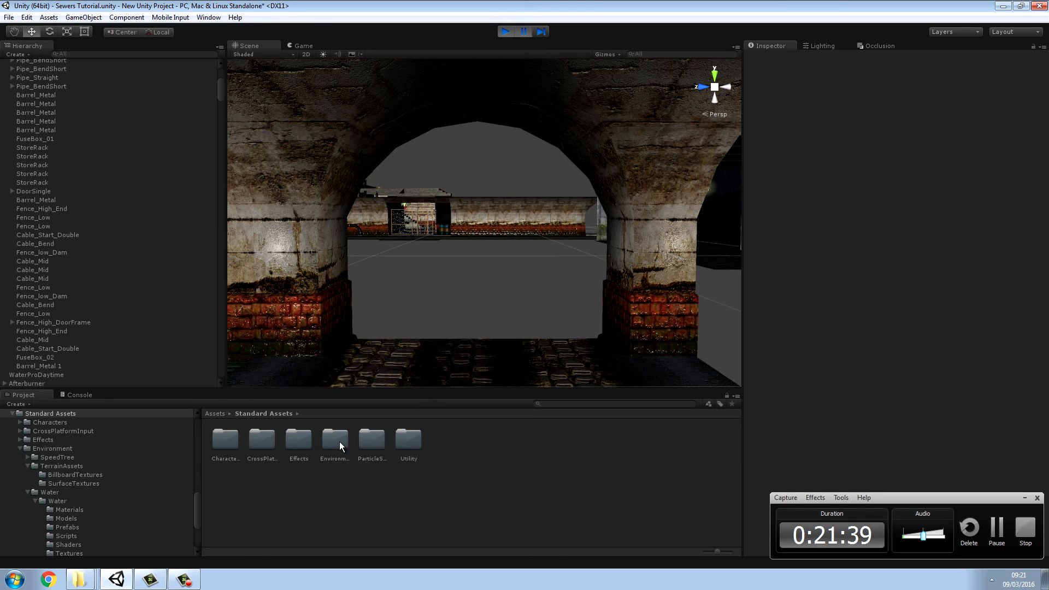
pyautogui.click(216, 414)
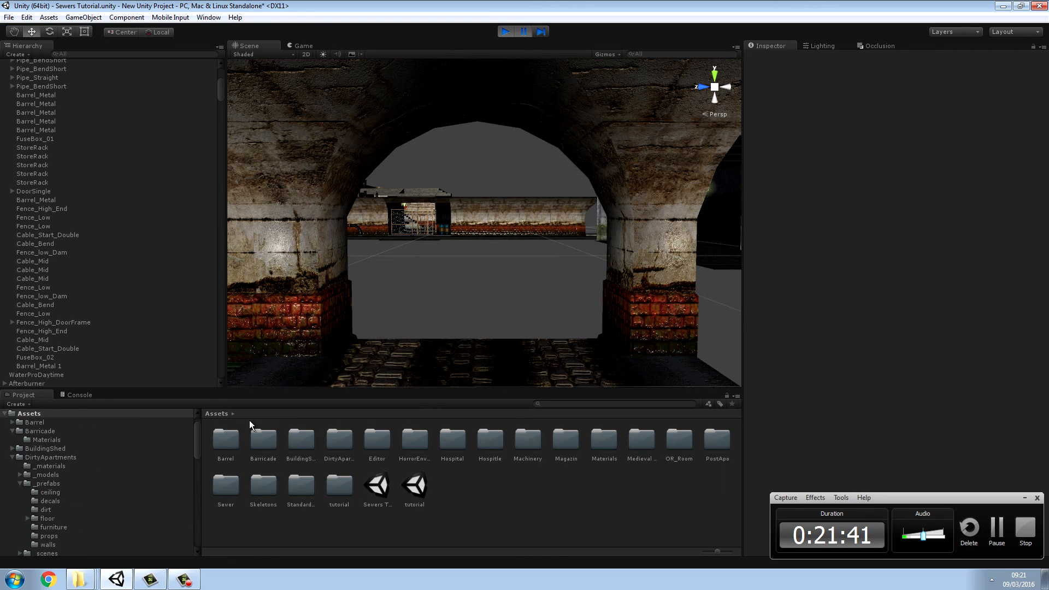
pyautogui.doubleClick(232, 484)
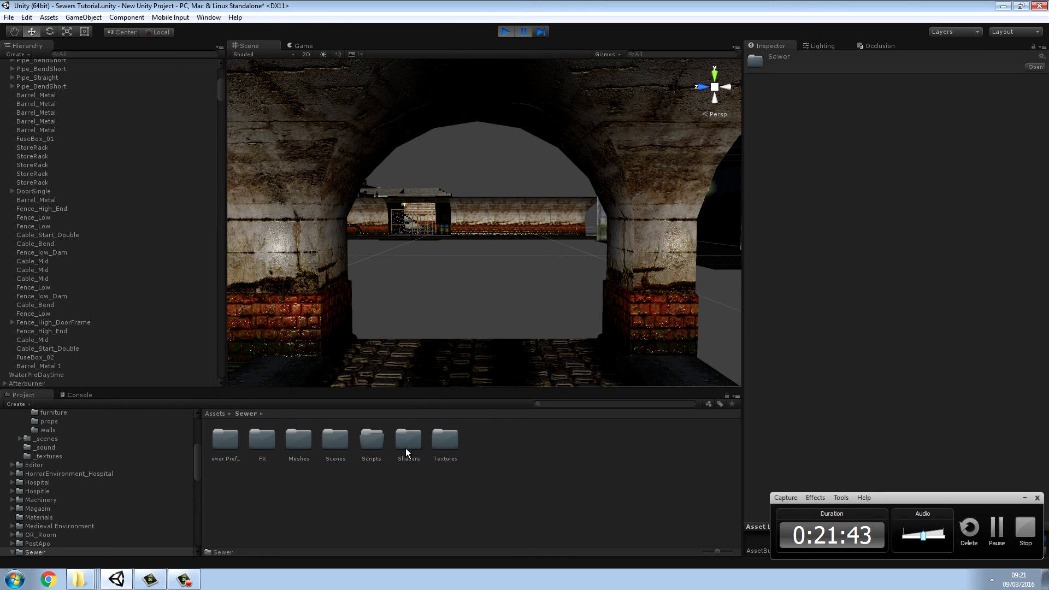
pyautogui.doubleClick(297, 443)
pyautogui.doubleClick(335, 441)
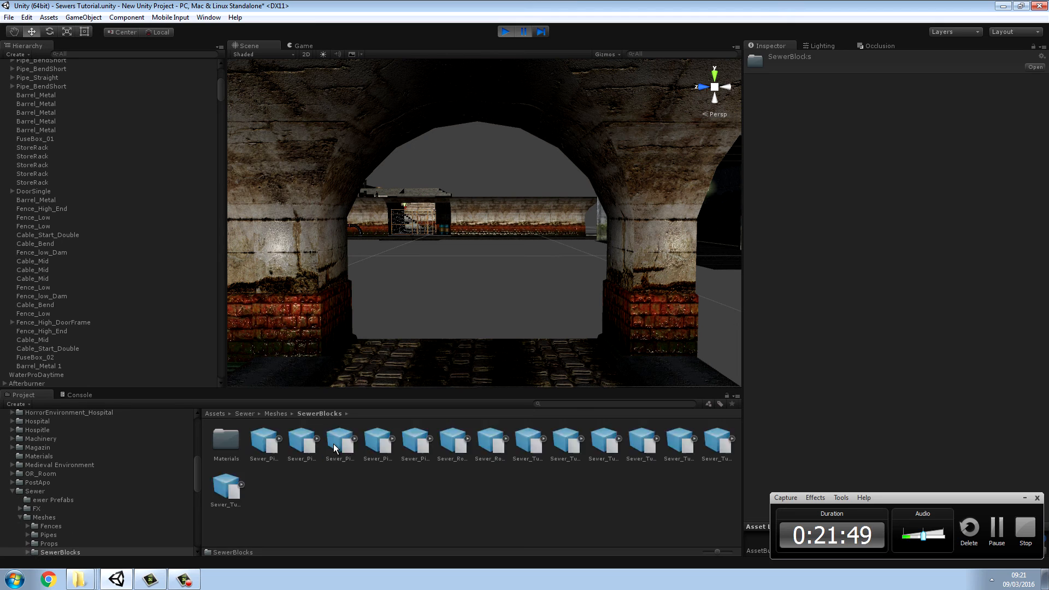
pyautogui.moveTo(514, 355); pyautogui.dragTo(547, 414, button='right')
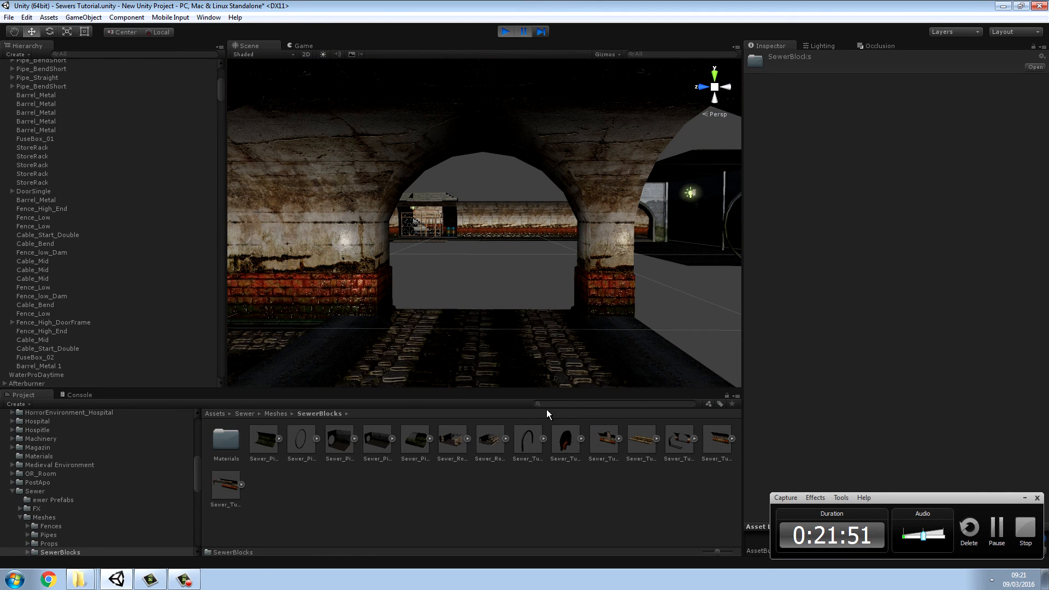
pyautogui.moveTo(565, 444); pyautogui.dragTo(459, 331)
# Step: Try rotating the Sewer_Tunnel_End to 270 degrees on Y and vertex-snapping its lower corner to the archway, and undo both changes
pyautogui.click(50, 33)
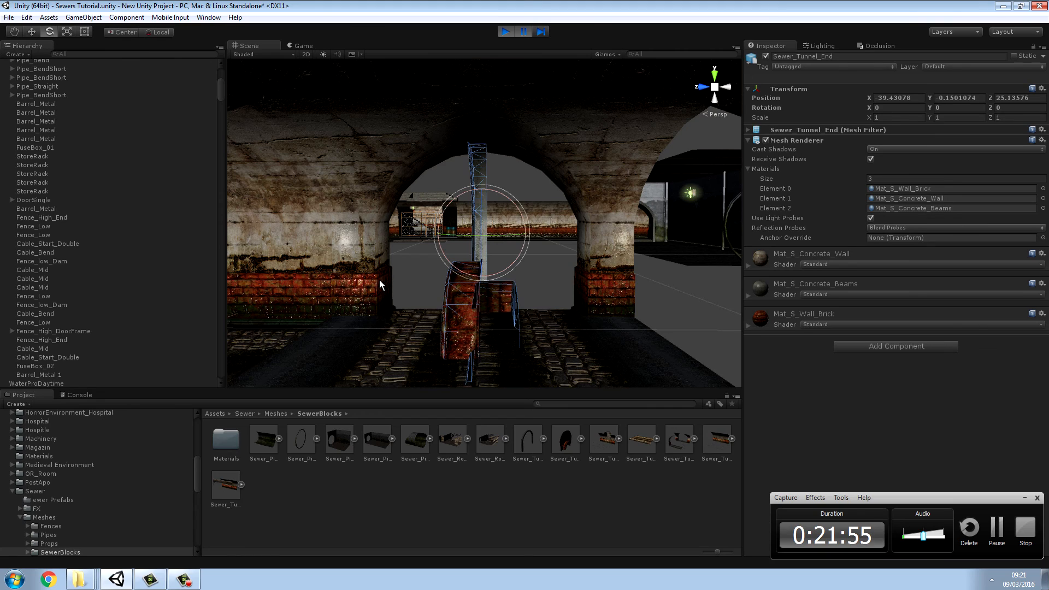
pyautogui.moveTo(462, 234); pyautogui.dragTo(516, 341)
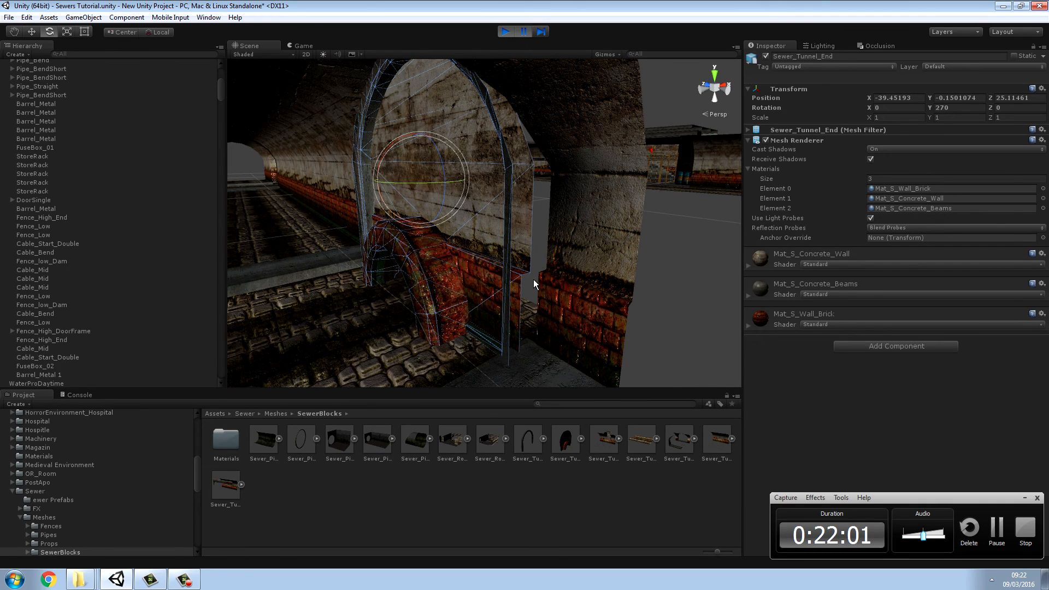
pyautogui.click(32, 33)
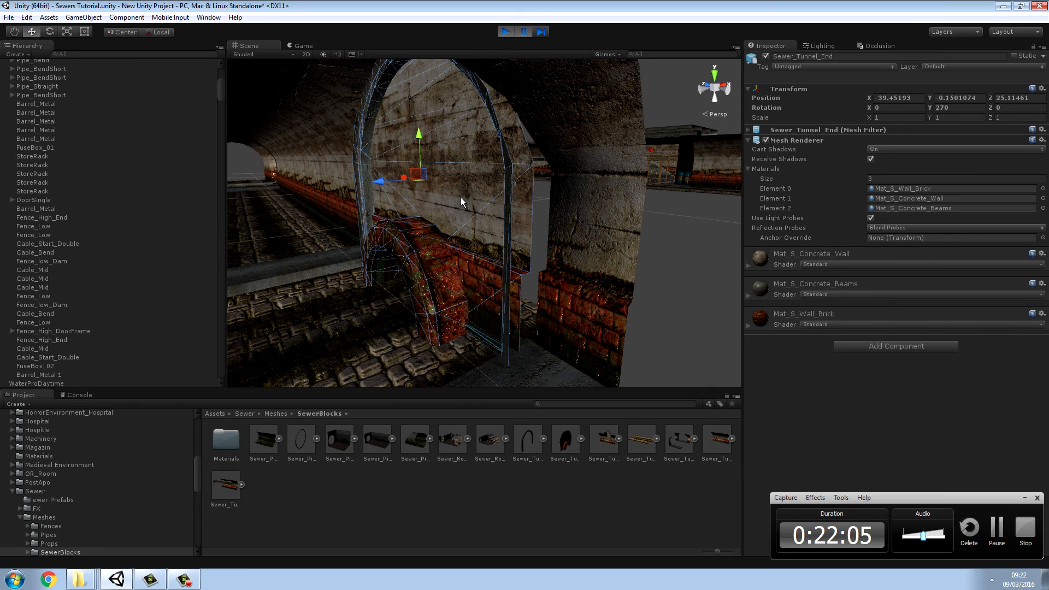
pyautogui.press('v')
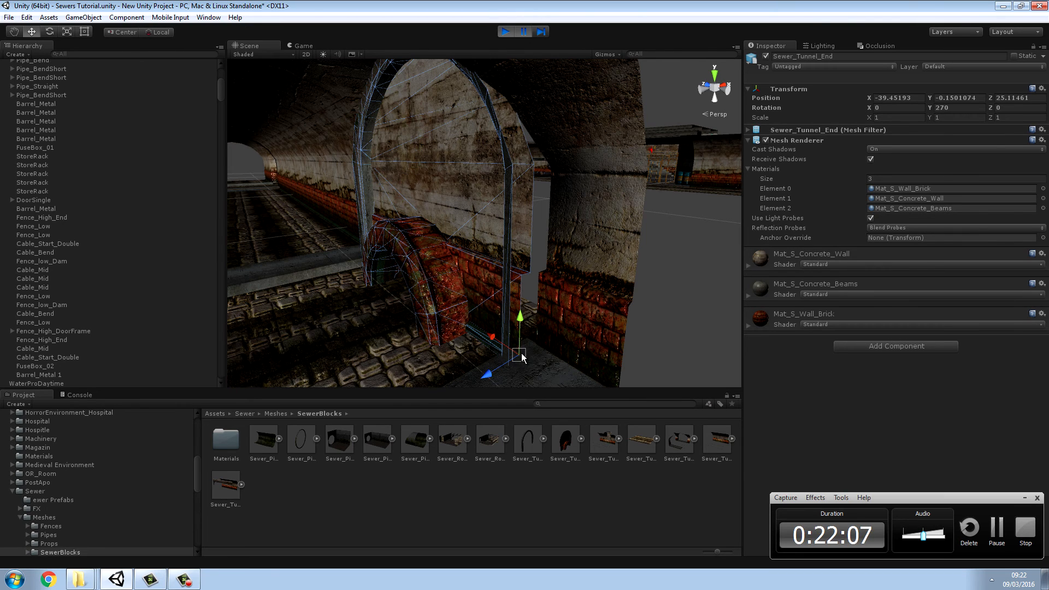
pyautogui.moveTo(521, 355); pyautogui.dragTo(520, 354)
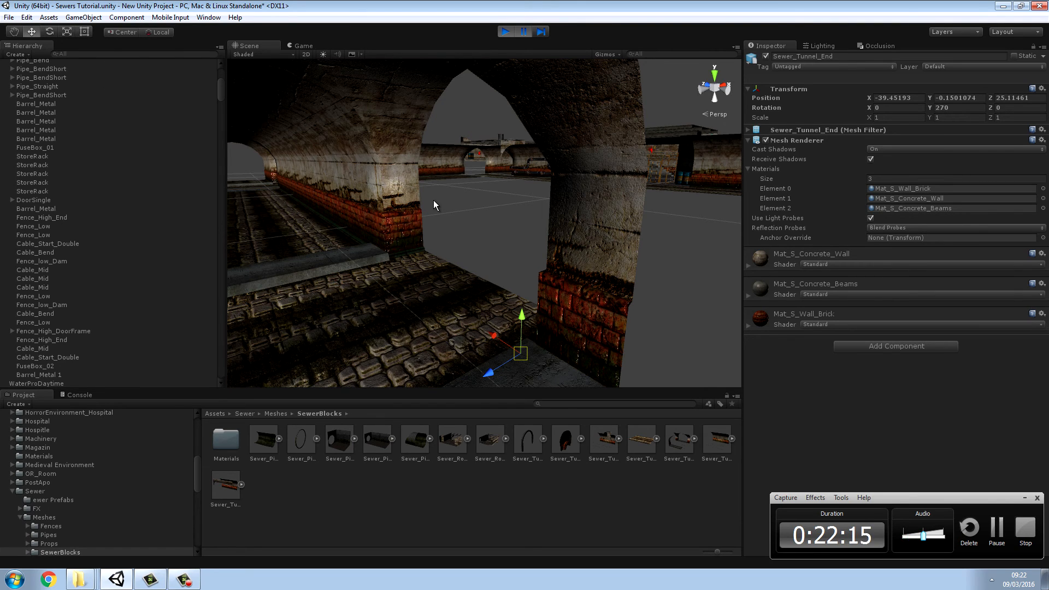
pyautogui.hotkey('ctrl', 'z')
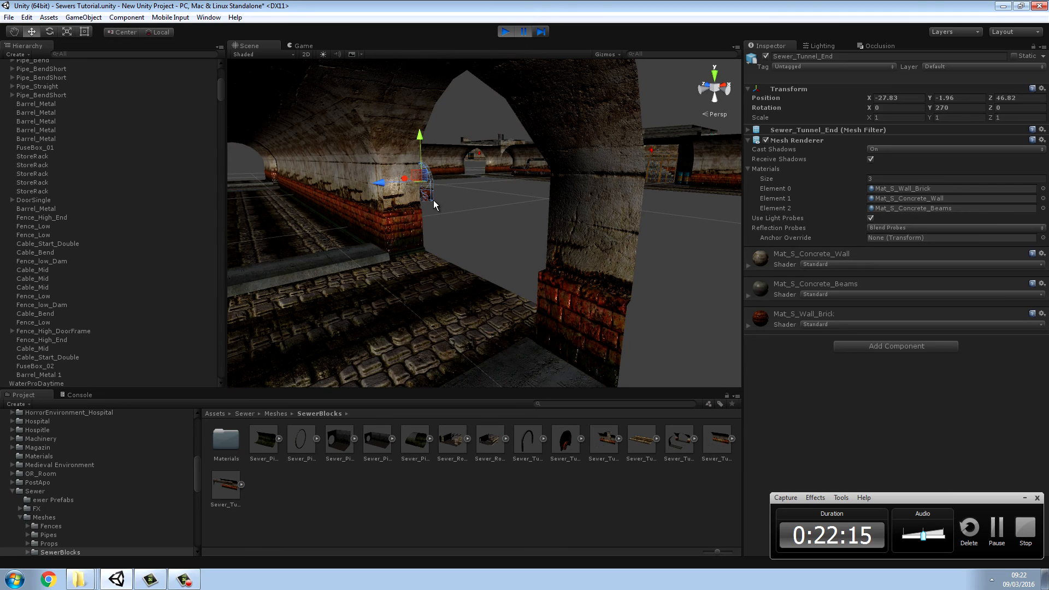
pyautogui.click(26, 18)
pyautogui.click(45, 41)
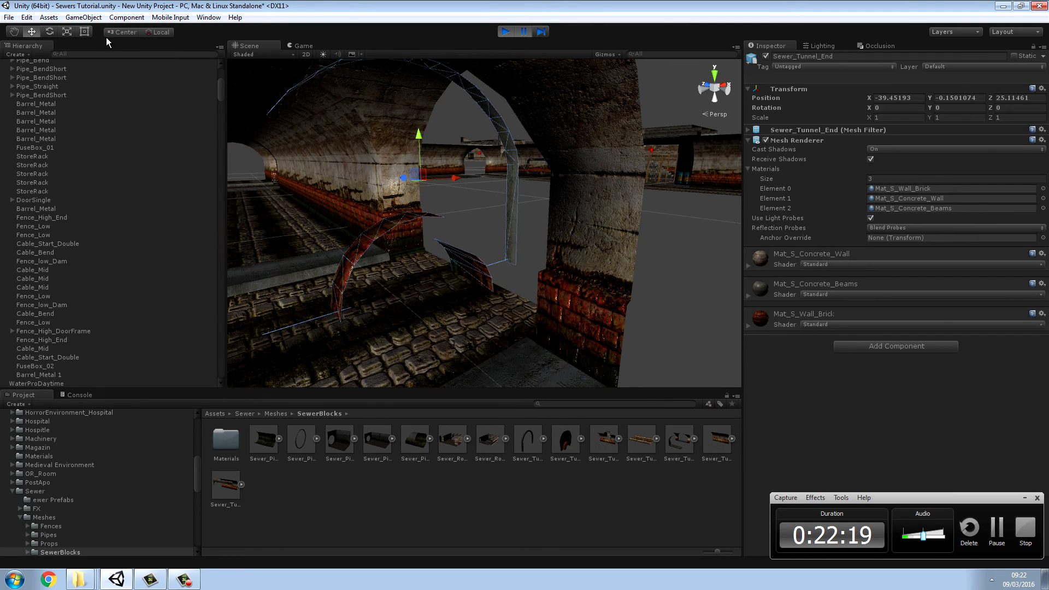
# Step: Rotate the Sewer_Tunnel_End to 270 degrees on Y and shift it along the tunnel axis toward the archway wall
pyautogui.click(49, 32)
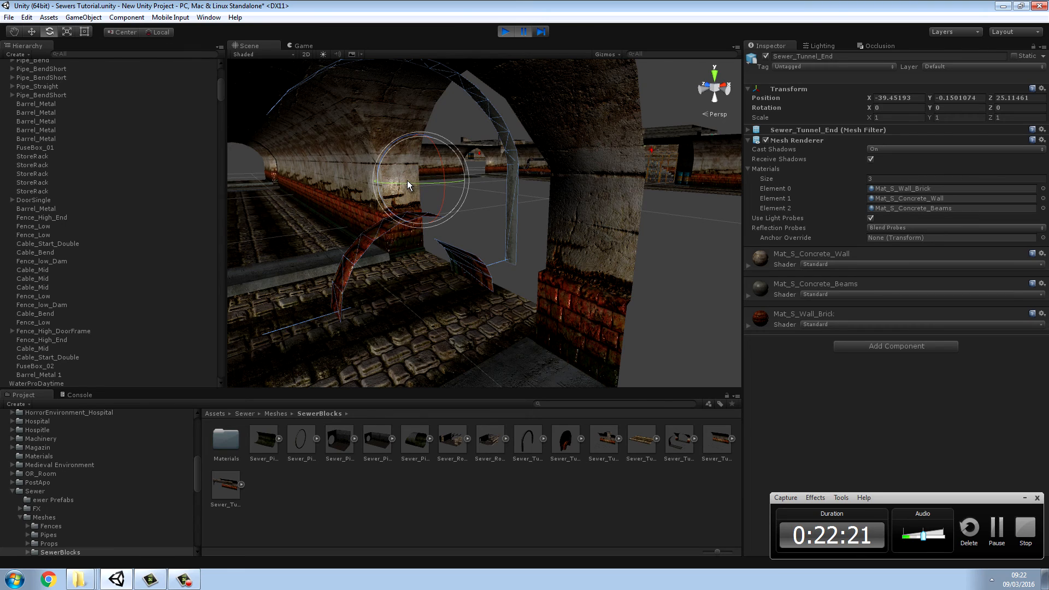
pyautogui.moveTo(408, 180); pyautogui.dragTo(563, 191)
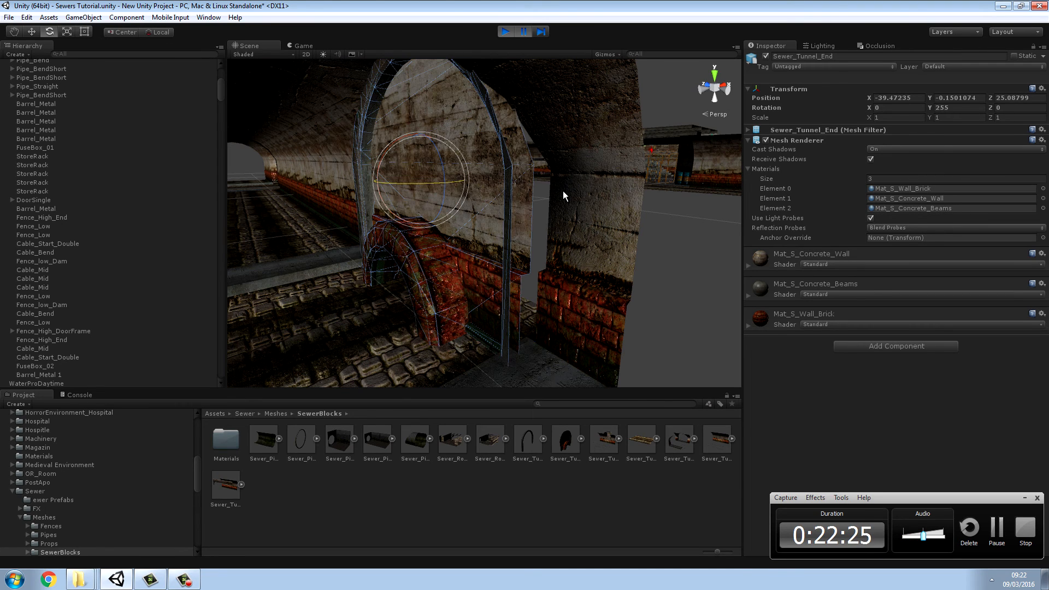
pyautogui.click(31, 36)
pyautogui.keyDown('alt'); pyautogui.moveTo(300, 159); pyautogui.dragTo(246, 166); pyautogui.keyUp('alt')
pyautogui.moveTo(318, 180); pyautogui.dragTo(334, 183)
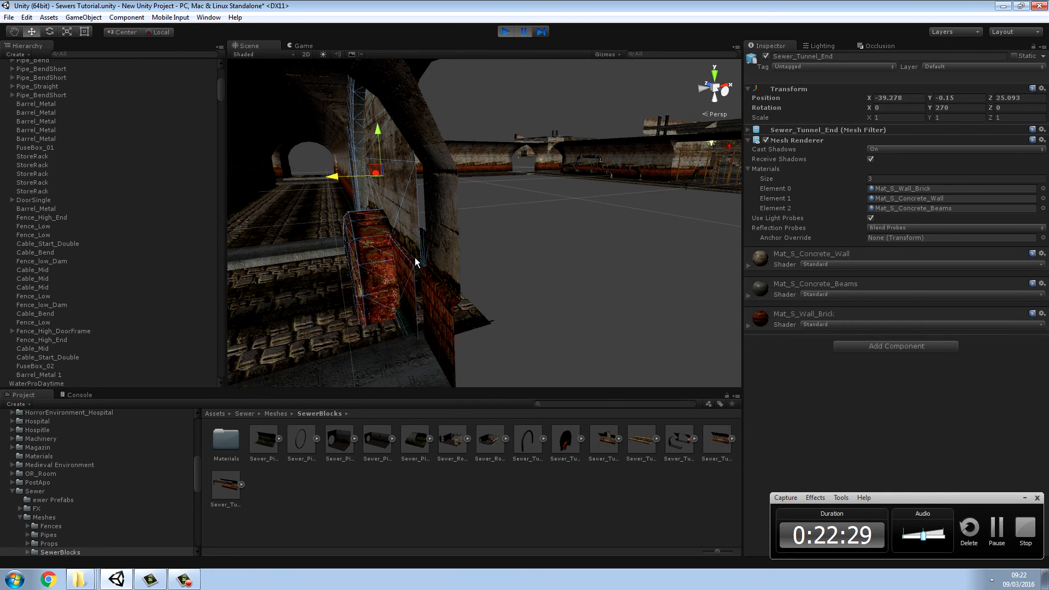
# Step: Try to vertex-snap the rotated tunnel end's lower corner onto the archway's base, and undo the move
pyautogui.press('v')
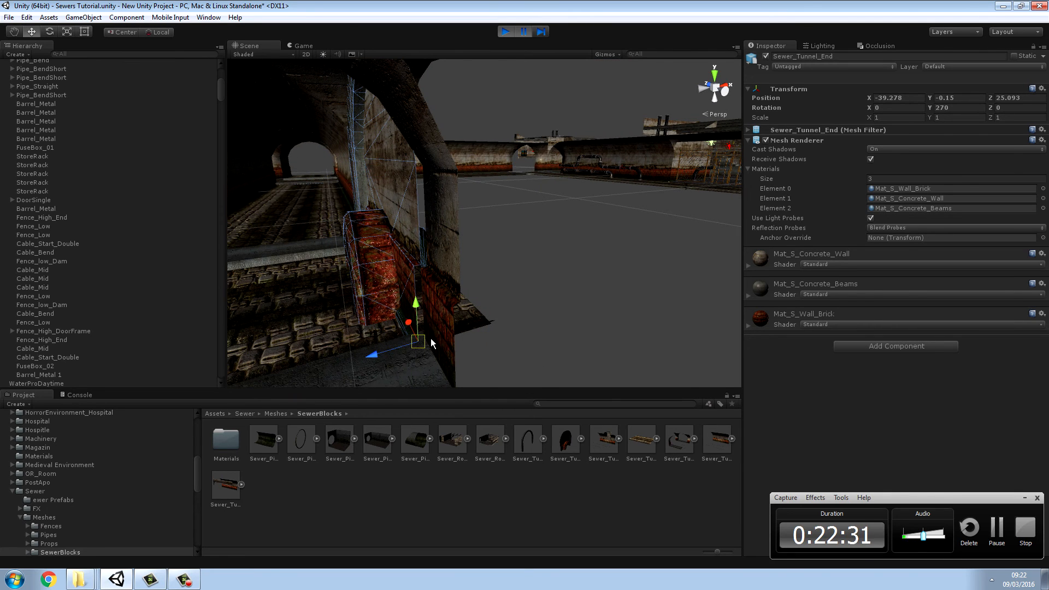
pyautogui.moveTo(429, 343); pyautogui.dragTo(399, 288)
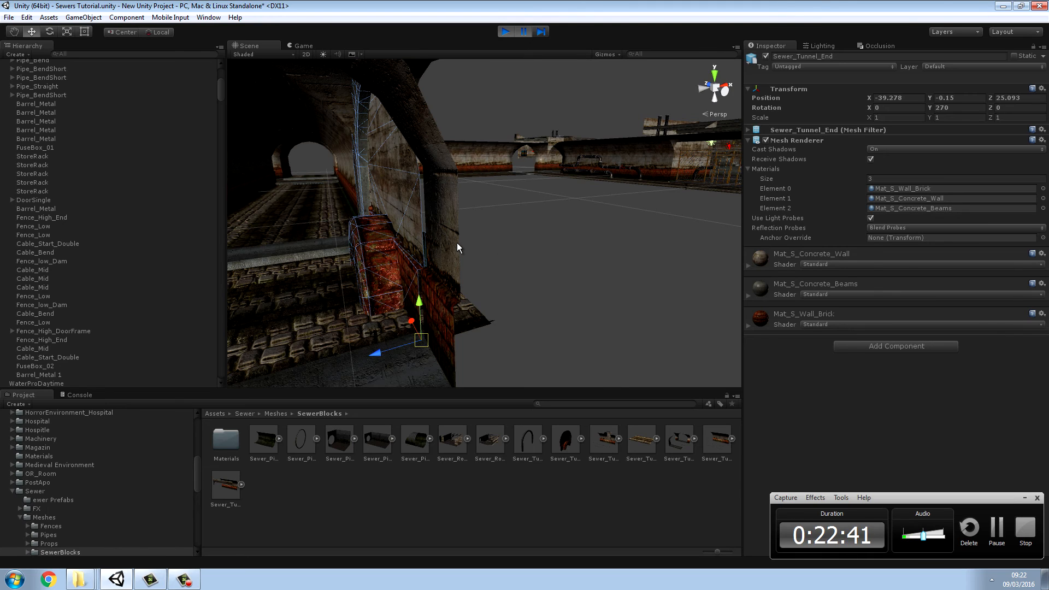
pyautogui.hotkey('ctrl', 'z')
pyautogui.hotkey('ctrl', 'z')
# Step: Move the Sewer_Tunnel_End by hand into the archway opening, to about X -38.4, Y -0.3, Z 24.99
pyautogui.moveTo(498, 226); pyautogui.dragTo(569, 218, button='right')
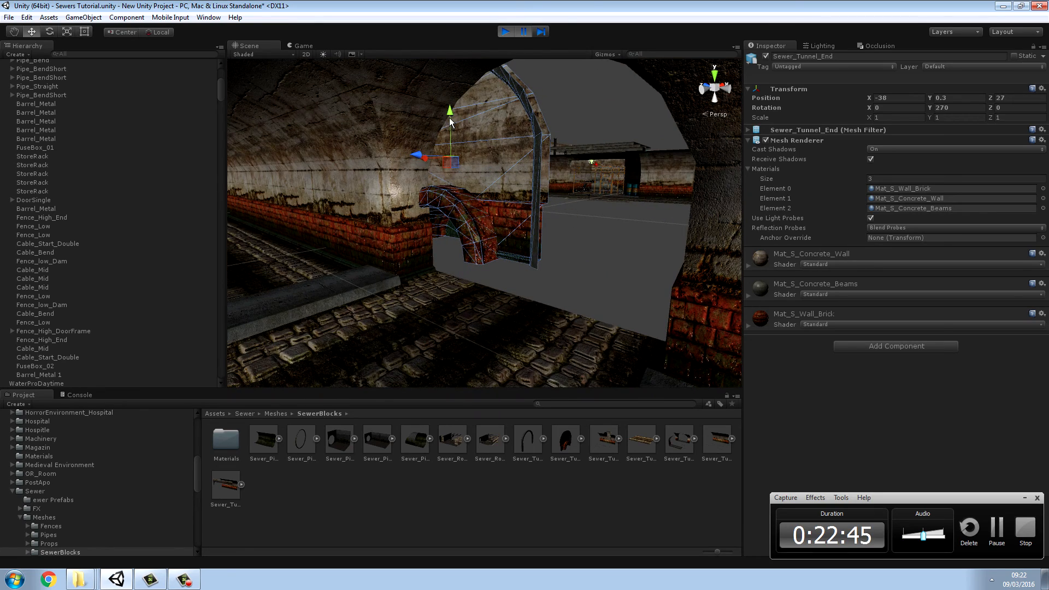
pyautogui.moveTo(450, 112); pyautogui.dragTo(449, 114)
pyautogui.moveTo(519, 165); pyautogui.dragTo(449, 162, button='right')
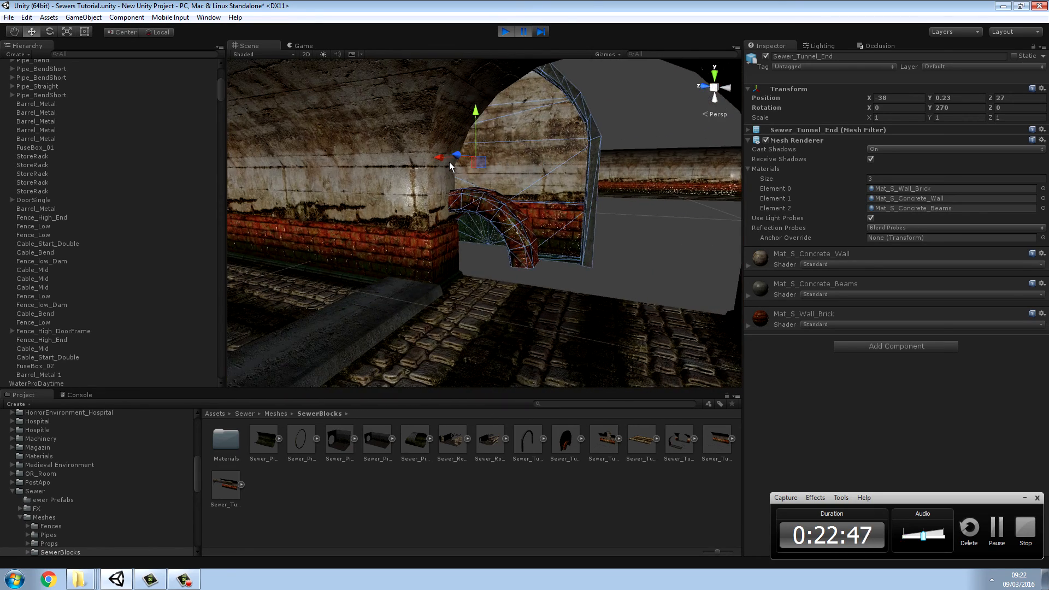
pyautogui.moveTo(450, 166); pyautogui.dragTo(477, 164)
pyautogui.moveTo(477, 164); pyautogui.dragTo(484, 257, button='right')
pyautogui.moveTo(512, 174); pyautogui.dragTo(499, 174)
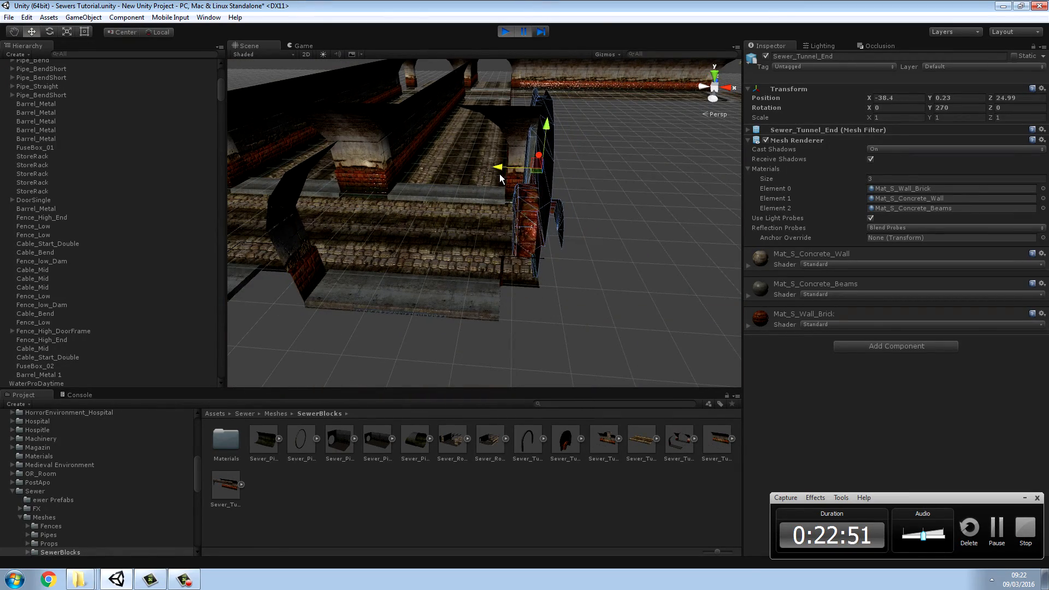
pyautogui.moveTo(548, 137); pyautogui.dragTo(542, 153)
pyautogui.moveTo(619, 189); pyautogui.dragTo(900, 131, button='right')
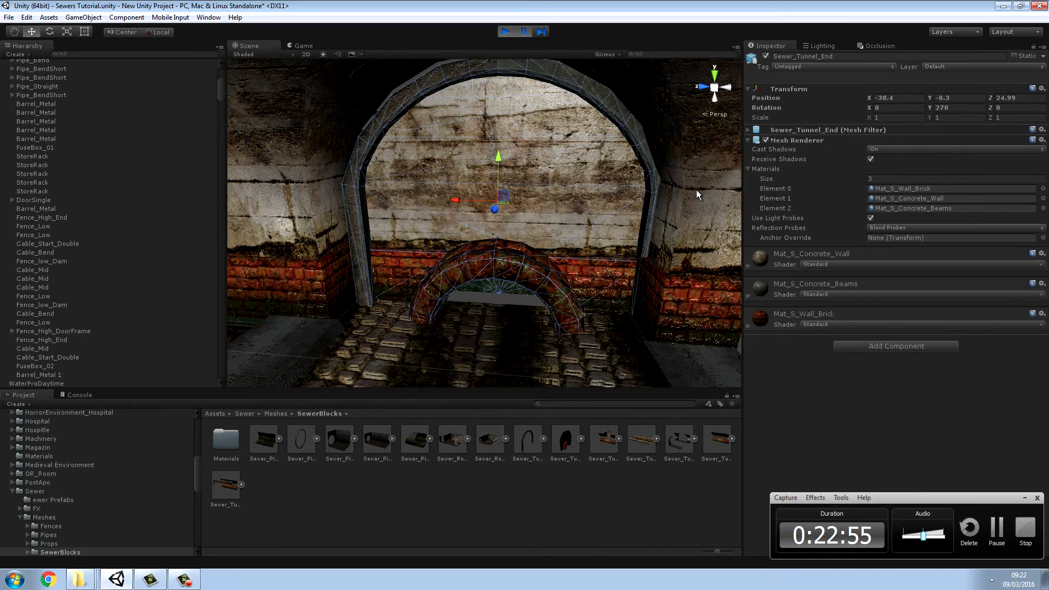
# Step: Fine-tune the first Sewer_Tunnel_End's depth and sideways position so it closes the archway opening
pyautogui.moveTo(494, 208); pyautogui.dragTo(497, 206)
pyautogui.press('s')
pyautogui.moveTo(540, 211)
pyautogui.mouseDown(button='right')
pyautogui.moveTo(543, 164)
pyautogui.moveTo(513, 216)
pyautogui.moveTo(547, 195)
pyautogui.mouseUp(button='right')
pyautogui.press('w')
pyautogui.moveTo(500, 236); pyautogui.dragTo(501, 314)
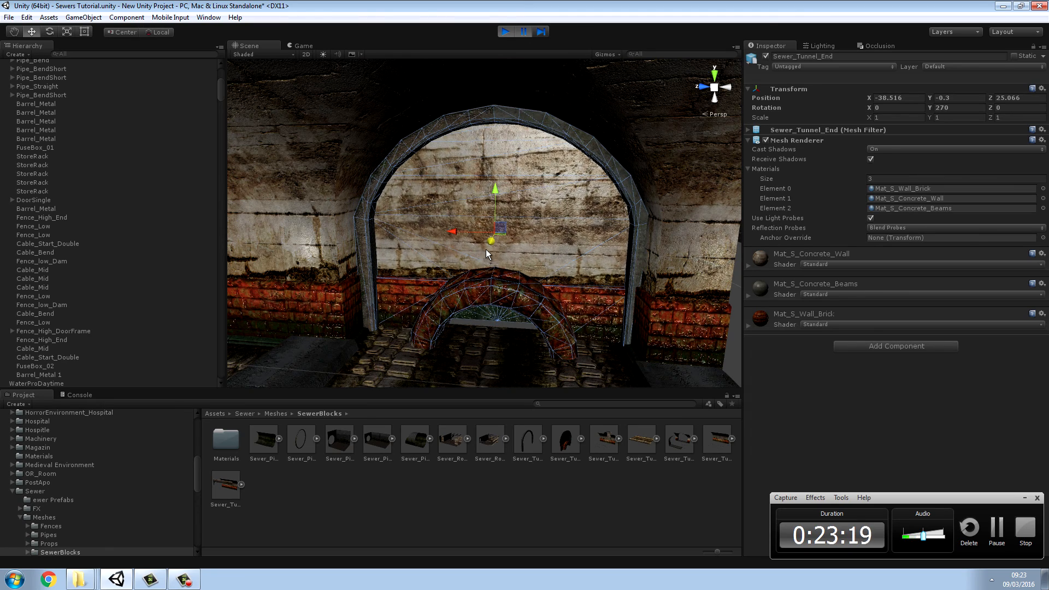
pyautogui.moveTo(486, 251); pyautogui.dragTo(495, 248)
pyautogui.moveTo(496, 249); pyautogui.dragTo(819, 252, button='right')
pyautogui.moveTo(449, 230); pyautogui.dragTo(522, 261, button='right')
# Step: Place a second Sewer_Tunnel_End block at the open side archway next to the first one
pyautogui.moveTo(571, 438); pyautogui.dragTo(491, 305)
pyautogui.press('w')
pyautogui.moveTo(500, 310); pyautogui.dragTo(331, 238, button='right')
pyautogui.press('s')
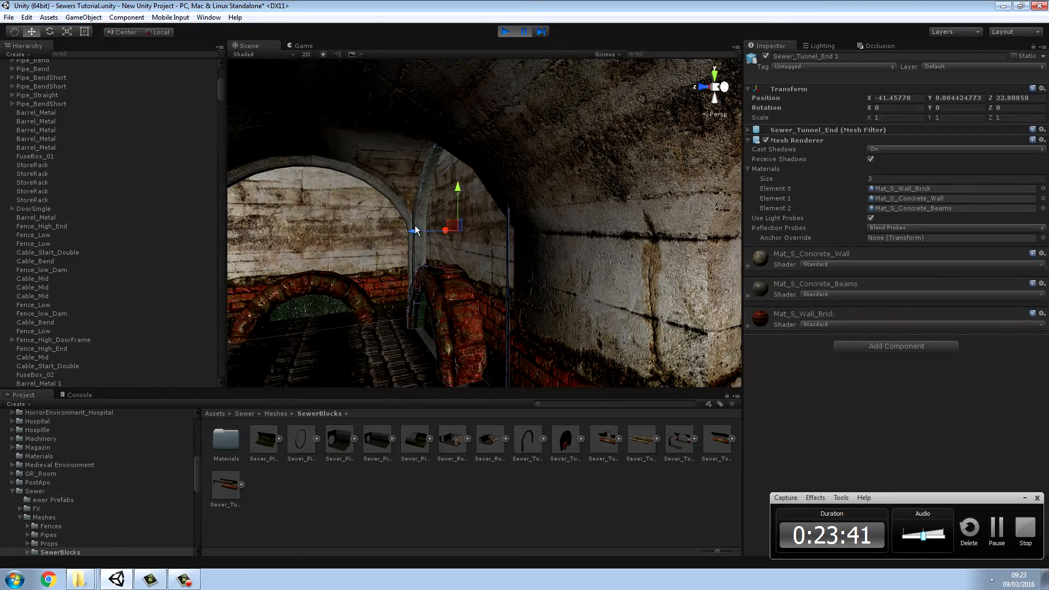
# Step: Adjust the second Sewer_Tunnel_End's depth in the side archway to about Z 22.829
pyautogui.moveTo(415, 230); pyautogui.dragTo(445, 237)
pyautogui.moveTo(440, 247); pyautogui.dragTo(602, 283, button='right')
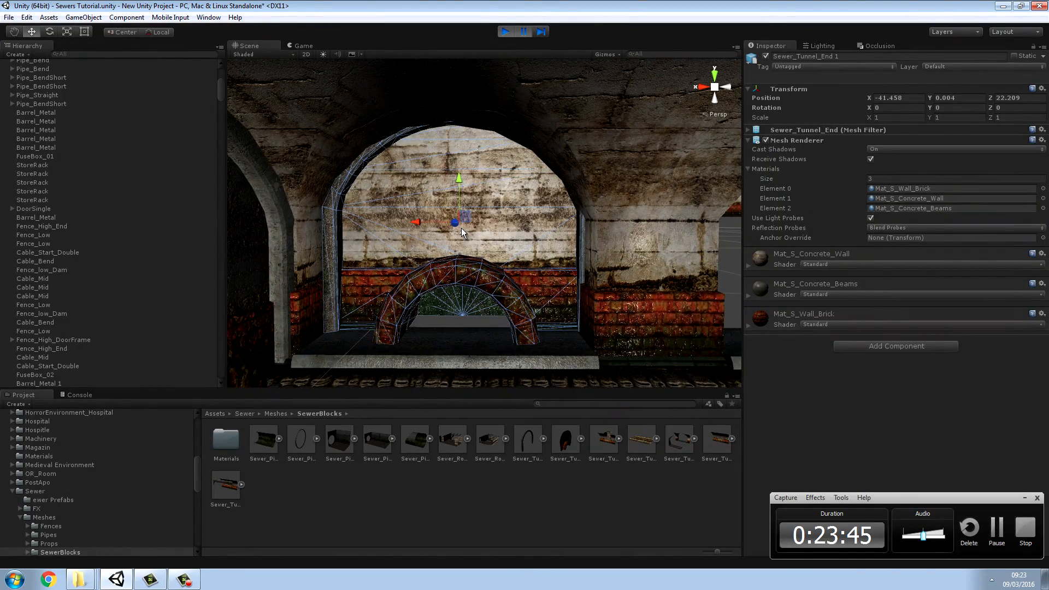
pyautogui.moveTo(509, 236); pyautogui.dragTo(598, 246, button='right')
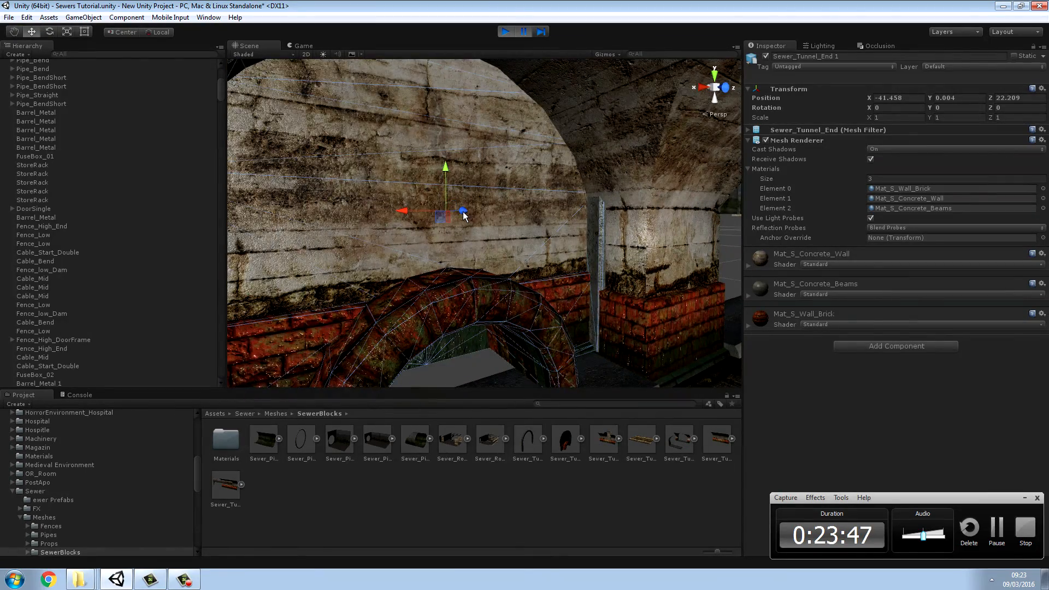
pyautogui.moveTo(464, 216); pyautogui.dragTo(468, 220)
pyautogui.moveTo(473, 229); pyautogui.dragTo(438, 252)
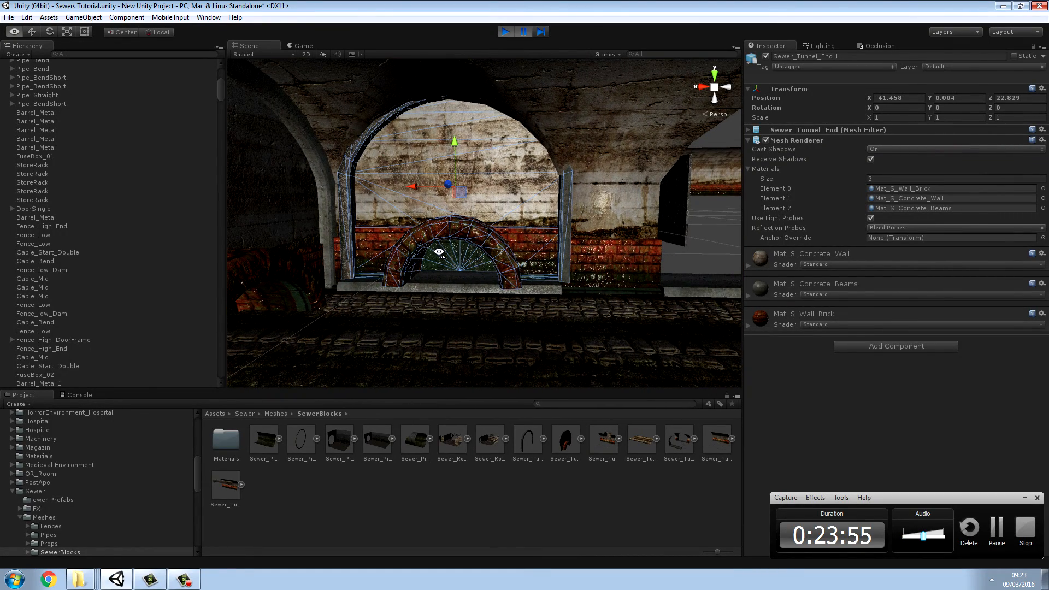
pyautogui.scroll(3, 472, 236)
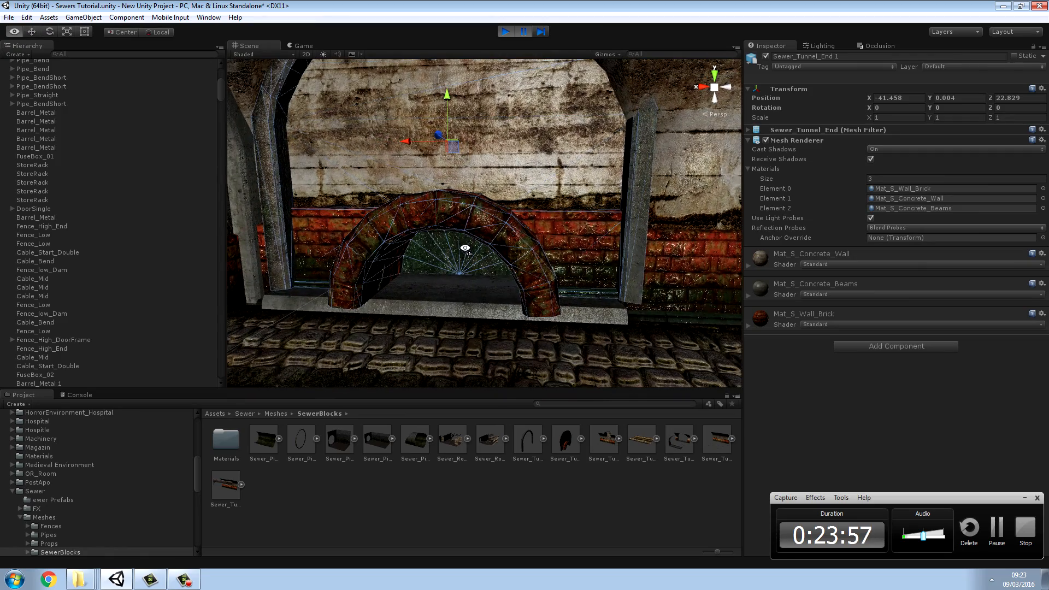
# Step: Lower the second Sewer_Tunnel_End to about Y -0.446 and fine-tune its fit in the side archway
pyautogui.moveTo(450, 111); pyautogui.dragTo(447, 140)
pyautogui.press('s')
pyautogui.moveTo(447, 140); pyautogui.dragTo(335, 156, button='right')
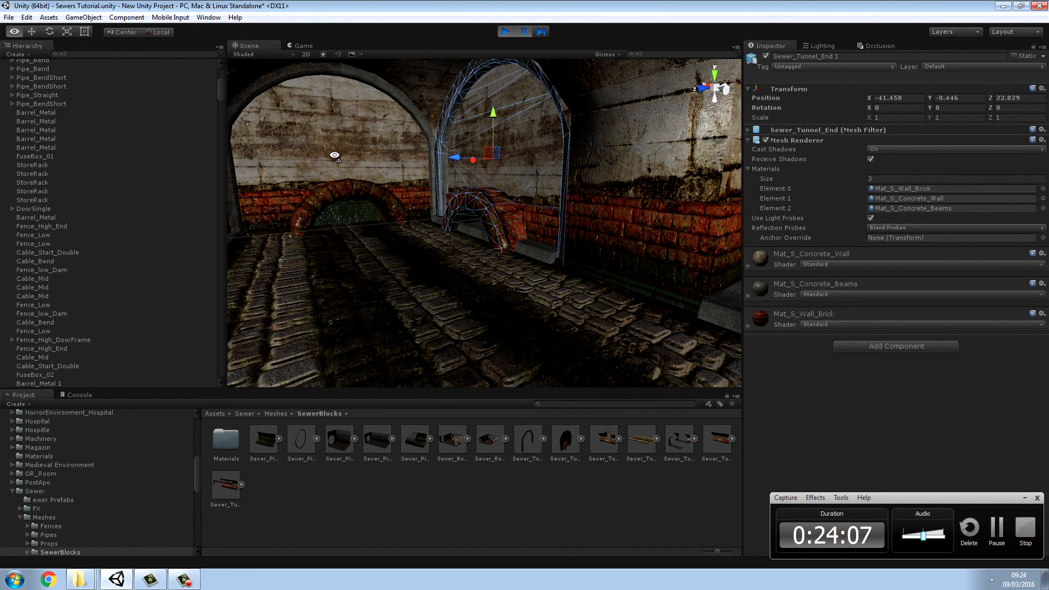
pyautogui.moveTo(334, 156); pyautogui.dragTo(335, 156, button='right')
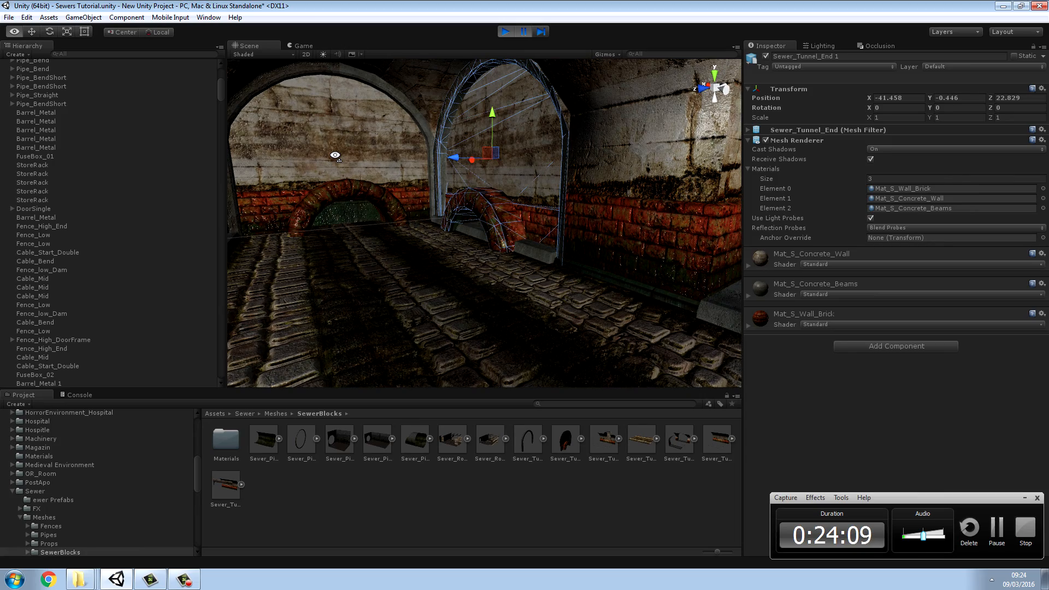
pyautogui.moveTo(335, 156)
pyautogui.mouseDown(button='right')
pyautogui.moveTo(111, 156)
pyautogui.moveTo(252, 111)
pyautogui.moveTo(74, 172)
pyautogui.moveTo(47, 128)
pyautogui.moveTo(355, 146)
pyautogui.moveTo(303, 142)
pyautogui.moveTo(88, 182)
pyautogui.moveTo(304, 129)
pyautogui.moveTo(320, 161)
pyautogui.moveTo(340, 163)
pyautogui.mouseUp(button='right')
pyautogui.click(463, 161)
pyautogui.keyDown('alt'); pyautogui.moveTo(463, 161); pyautogui.dragTo(478, 191); pyautogui.keyUp('alt')
# Step: Reposition the existing Sewer_Tunnel_End of the Tunnel Pieces group near the blue barrel to about X 32.404, Y 4.53, Z -27.609
pyautogui.moveTo(494, 254); pyautogui.dragTo(680, 205, button='right')
pyautogui.press('w')
pyautogui.moveTo(682, 174); pyautogui.dragTo(661, 169)
pyautogui.moveTo(662, 169); pyautogui.dragTo(681, 217, button='right')
pyautogui.moveTo(613, 250); pyautogui.dragTo(599, 253)
pyautogui.moveTo(599, 253); pyautogui.dragTo(471, 322, button='right')
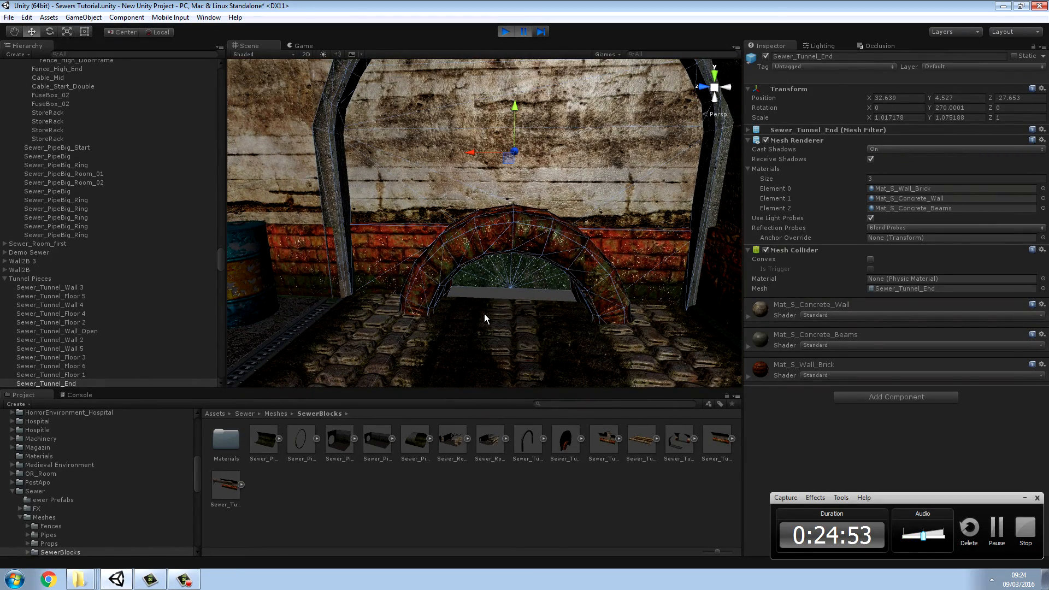
pyautogui.keyDown('alt'); pyautogui.moveTo(527, 160); pyautogui.dragTo(432, 285); pyautogui.keyUp('alt')
pyautogui.press('v')
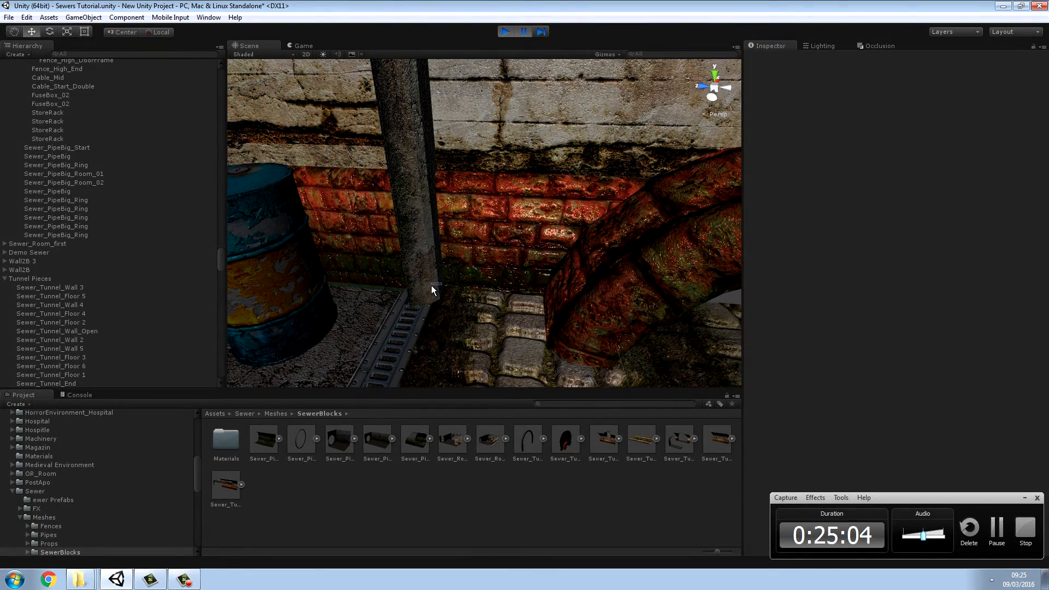
pyautogui.click(458, 261)
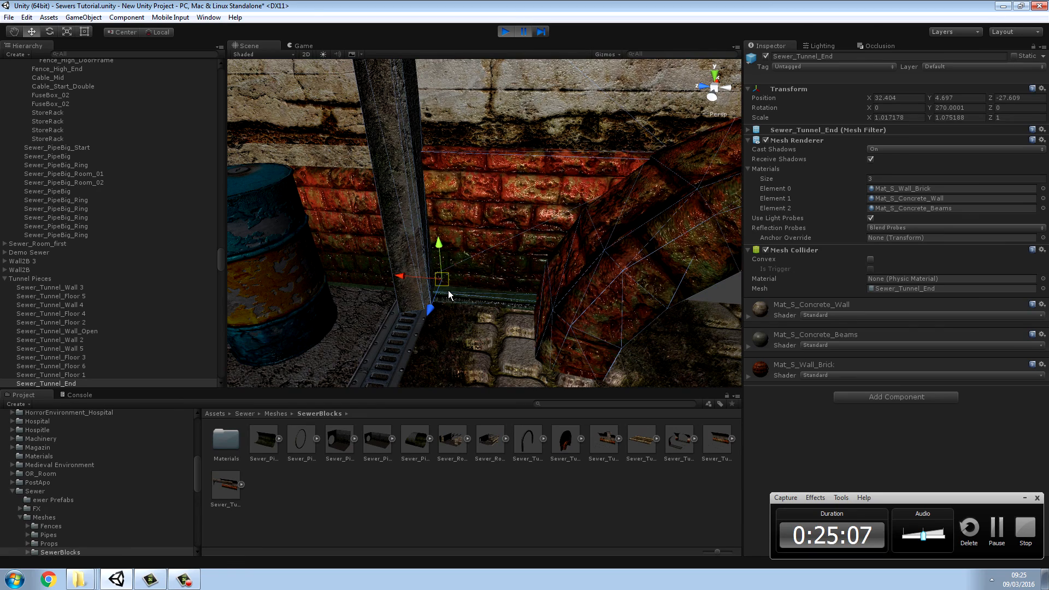
pyautogui.moveTo(440, 241); pyautogui.dragTo(444, 261)
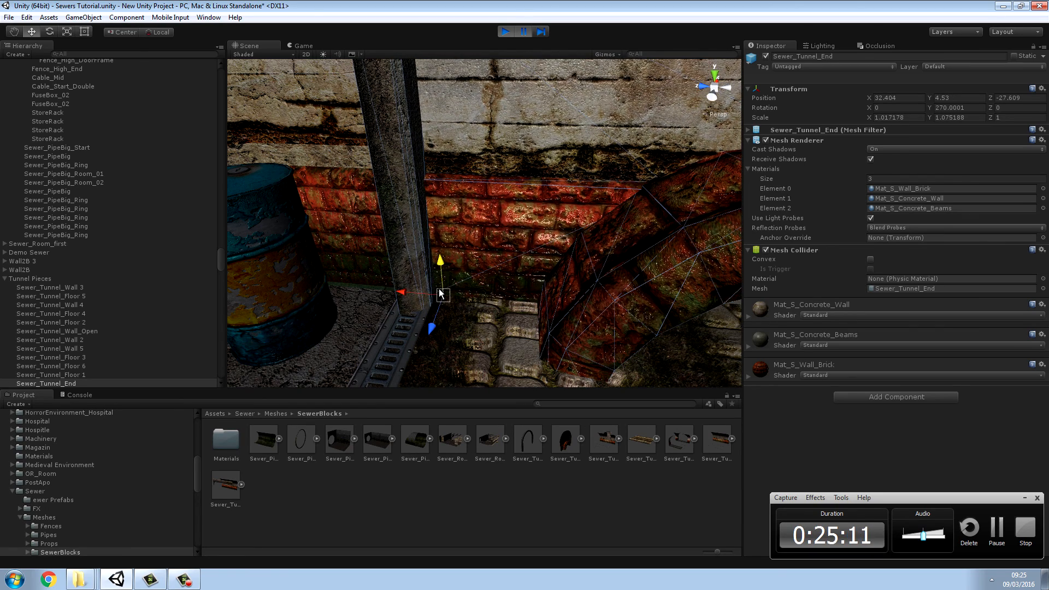
# Step: Undo the last height change of Sewer_Tunnel_End and bring it to about Y 4.634 near the blue barrel
pyautogui.hotkey('ctrl', 'z')
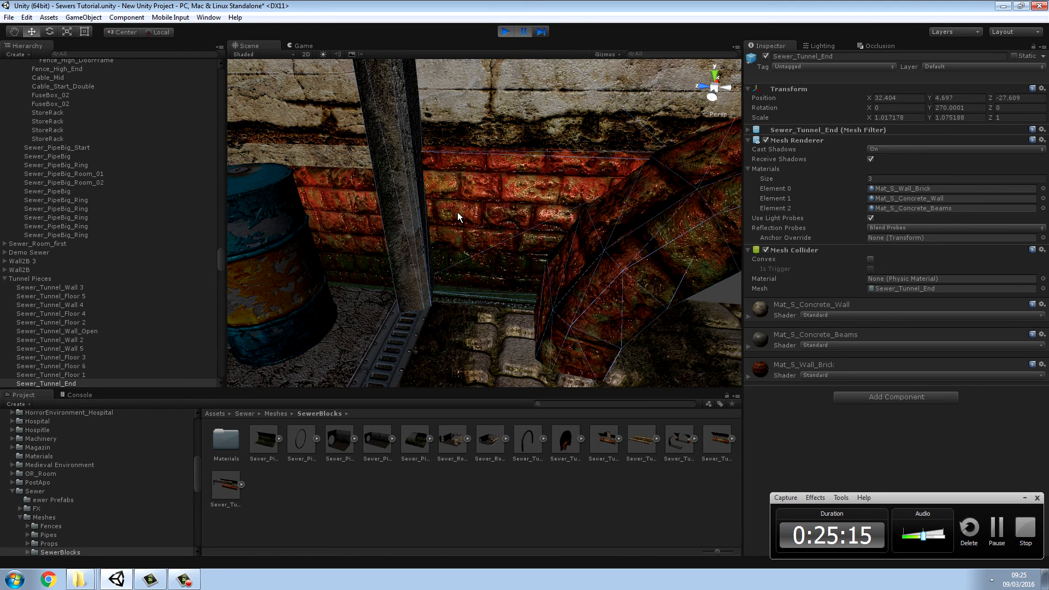
pyautogui.moveTo(434, 244); pyautogui.dragTo(436, 250)
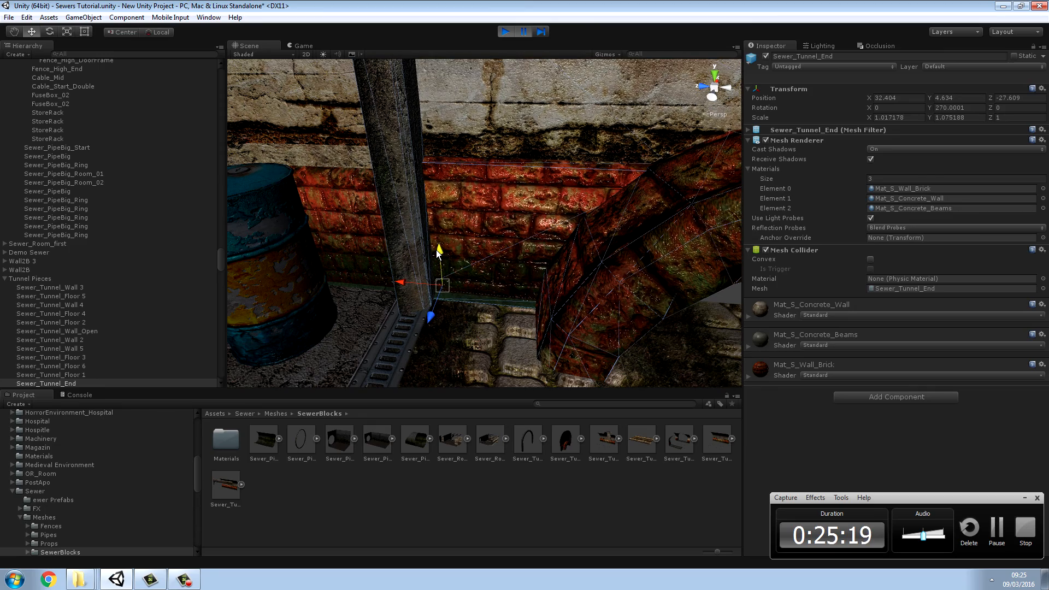
pyautogui.moveTo(460, 253); pyautogui.dragTo(468, 224, button='right')
pyautogui.press('s')
pyautogui.press('w')
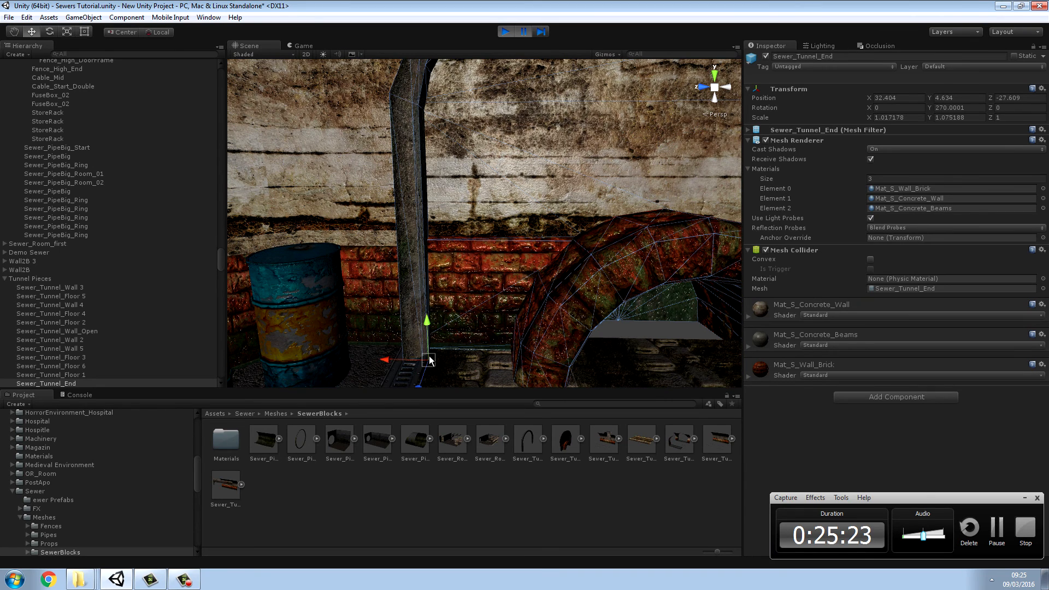
# Step: Shift Sewer_Tunnel_End horizontally beside the blue barrel to about X 31.634, Y 4.629, Z -27.671 and check its fit in the archway
pyautogui.moveTo(420, 350); pyautogui.dragTo(416, 360)
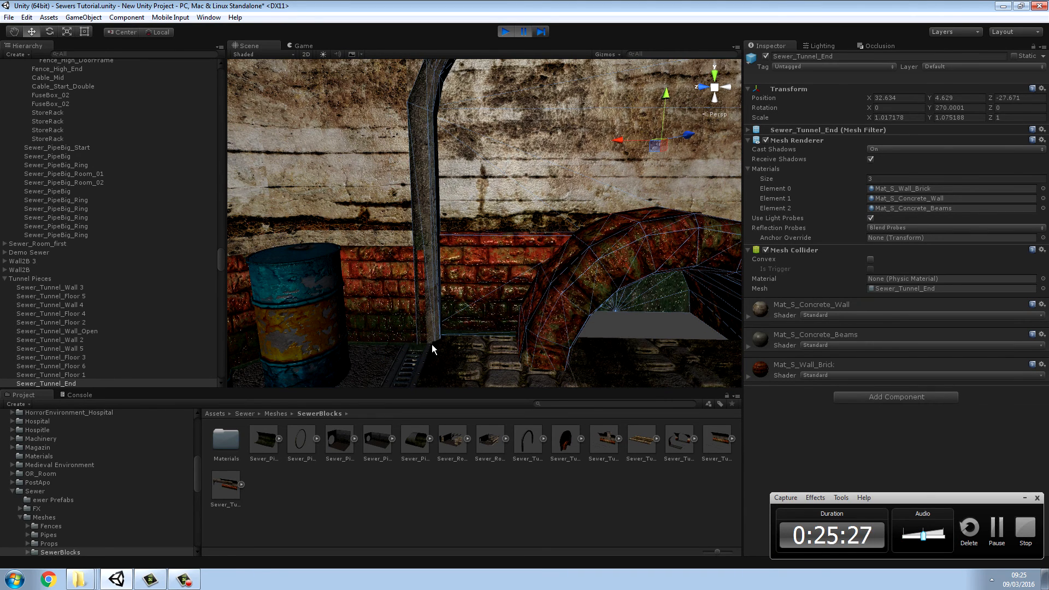
pyautogui.keyDown('ctrl'); pyautogui.moveTo(426, 356); pyautogui.dragTo(394, 372); pyautogui.keyUp('ctrl')
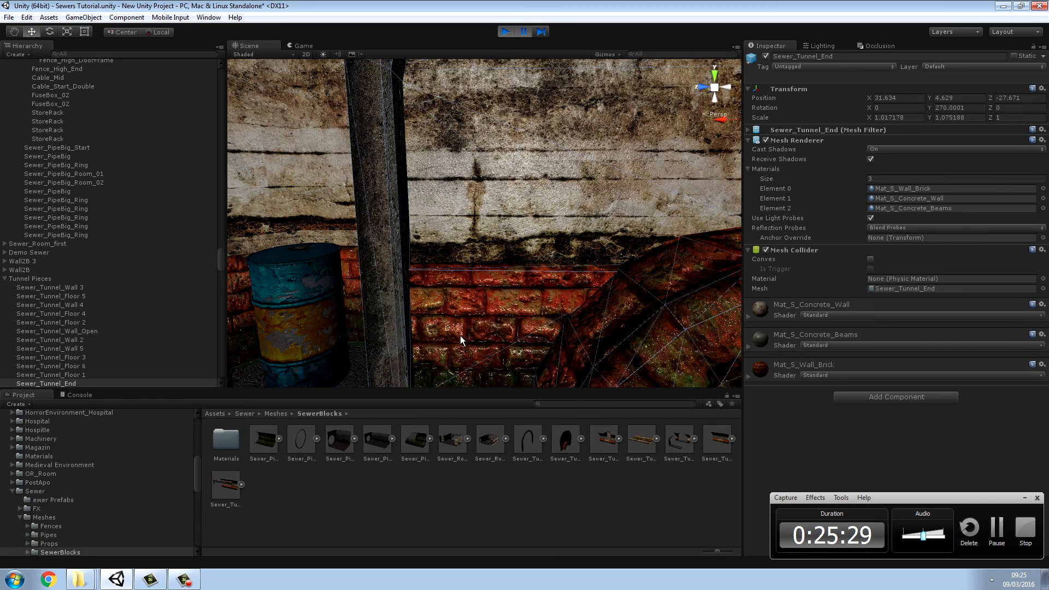
pyautogui.press('d')
pyautogui.moveTo(460, 336); pyautogui.dragTo(675, 304, button='right')
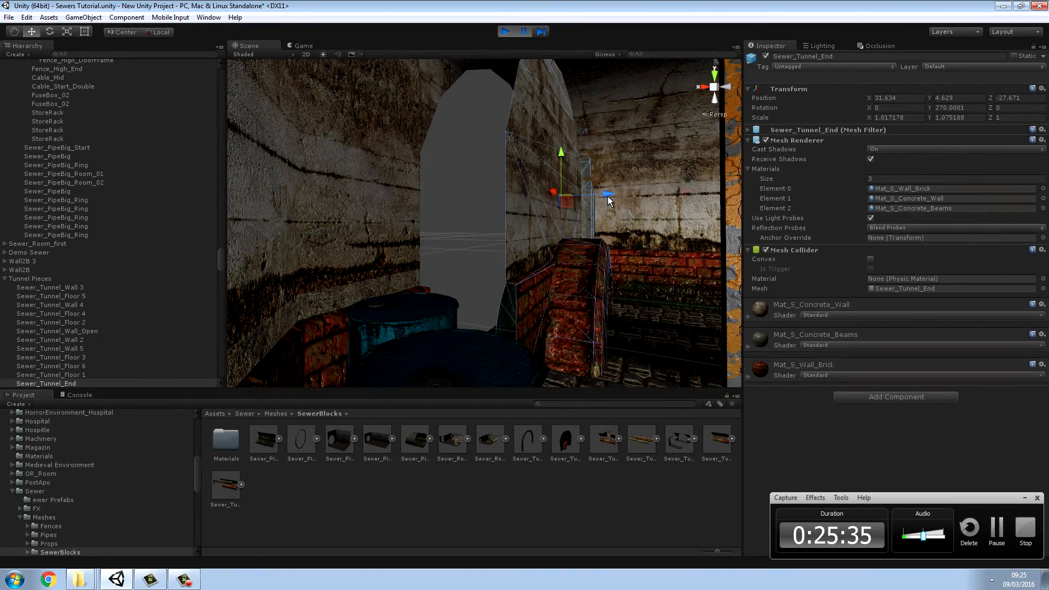
pyautogui.moveTo(609, 199); pyautogui.dragTo(627, 221)
pyautogui.moveTo(627, 221); pyautogui.dragTo(478, 250, button='right')
# Step: Check the first room's walls and ceiling, and turn off Static for Sewer_Room_02_Ceiling
pyautogui.click(478, 250)
pyautogui.press('f')
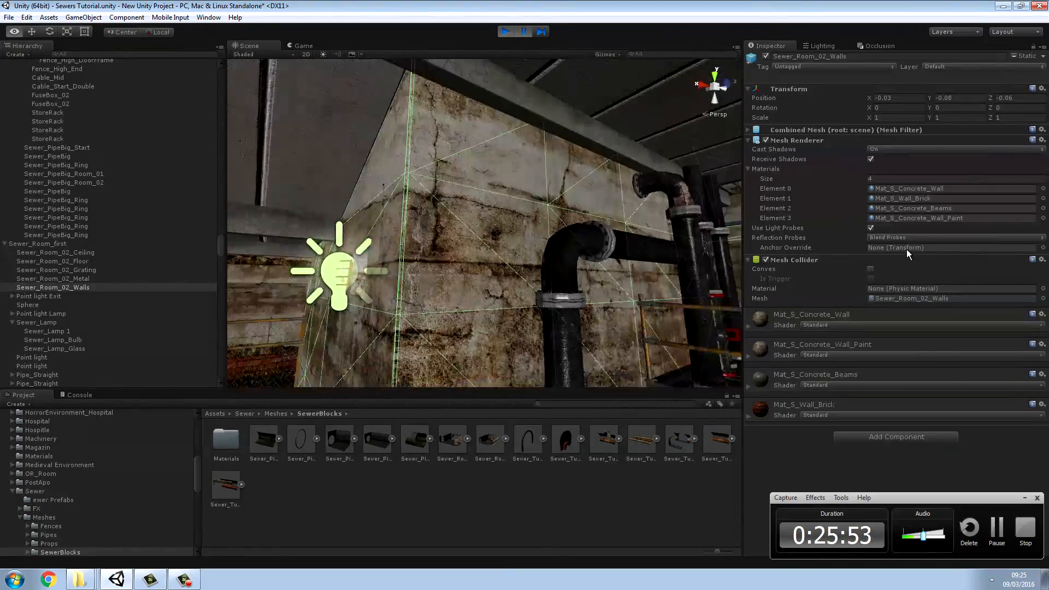
pyautogui.moveTo(907, 251); pyautogui.dragTo(511, 268, button='right')
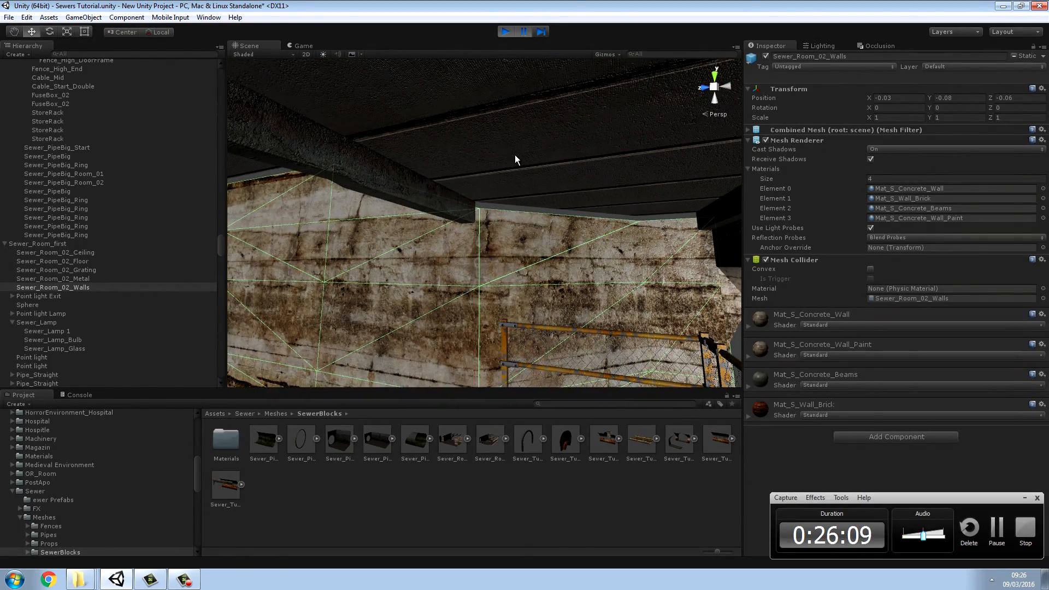
pyautogui.click(471, 154)
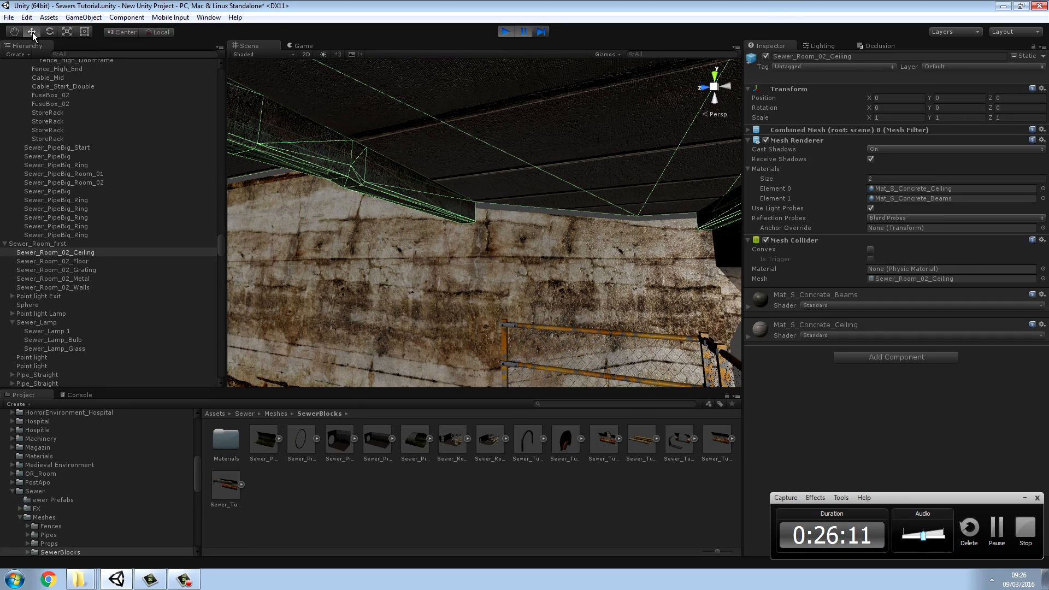
pyautogui.moveTo(392, 200); pyautogui.dragTo(67, 74, button='right')
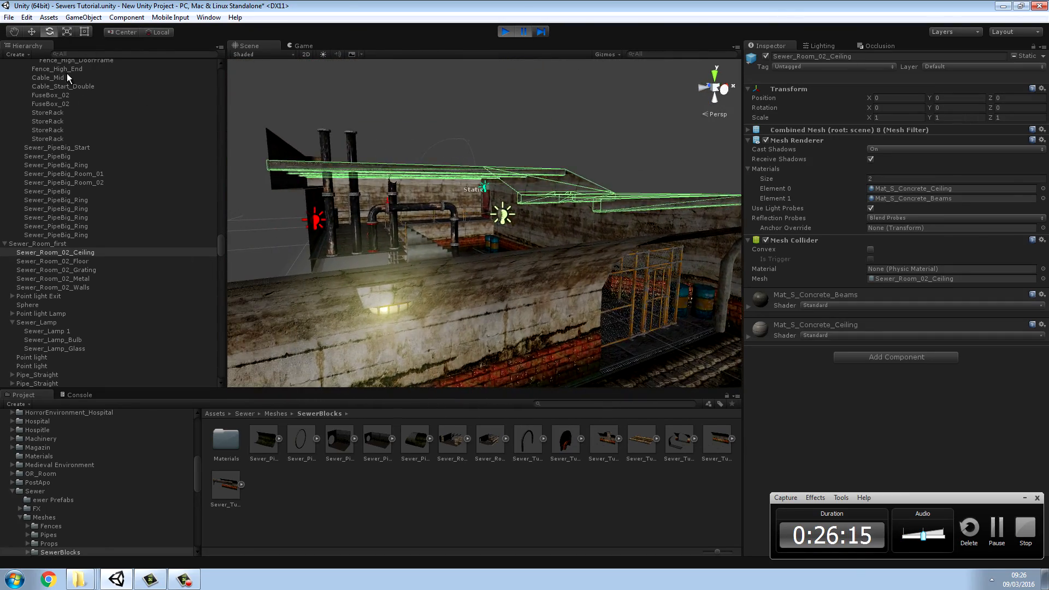
pyautogui.click(30, 32)
pyautogui.press('w')
pyautogui.moveTo(306, 118); pyautogui.dragTo(388, 191, button='right')
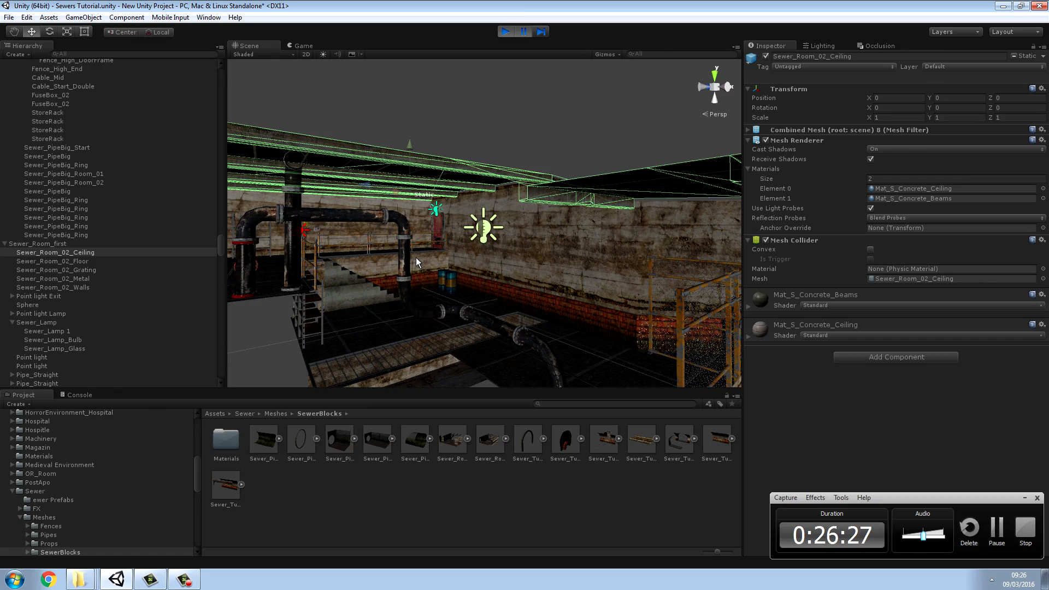
pyautogui.moveTo(416, 257); pyautogui.dragTo(664, 192, button='right')
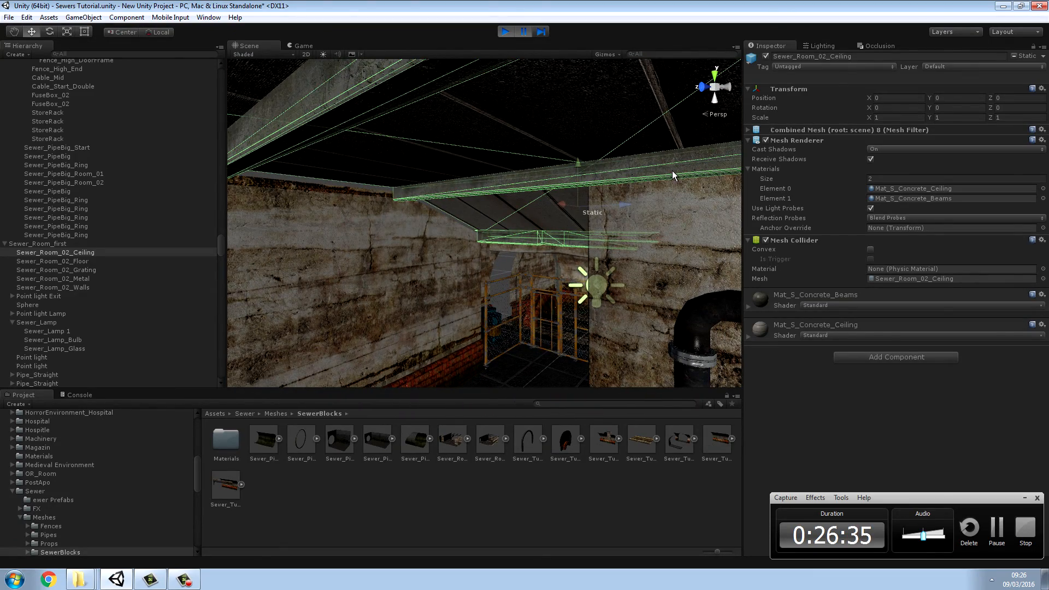
pyautogui.click(1014, 56)
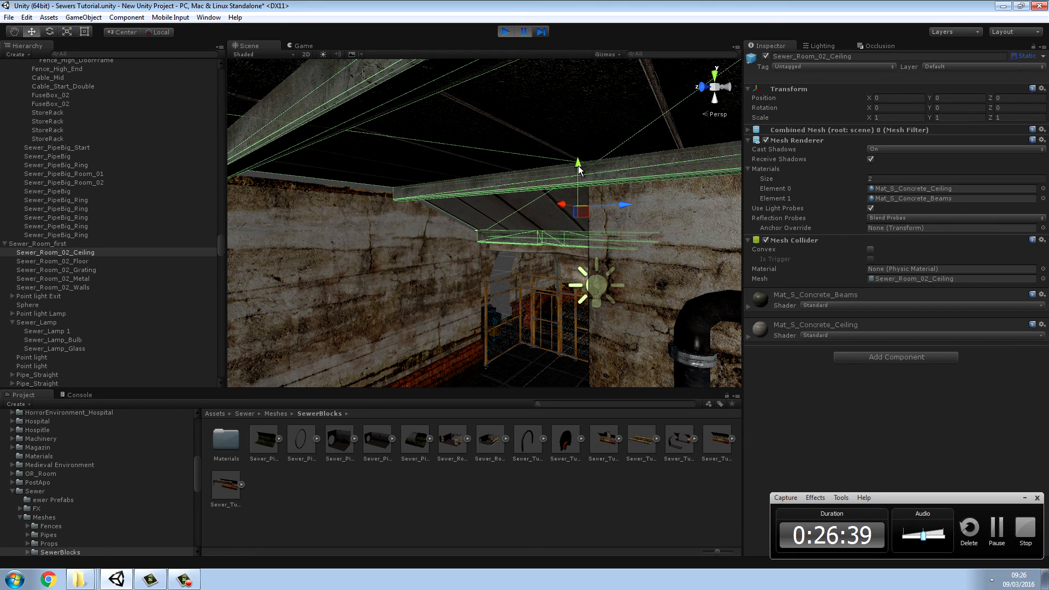
# Step: Try fitting Sewer_Room_02_Ceiling onto the walls by adjusting its height to about Y -0.009
pyautogui.moveTo(578, 165); pyautogui.dragTo(579, 165)
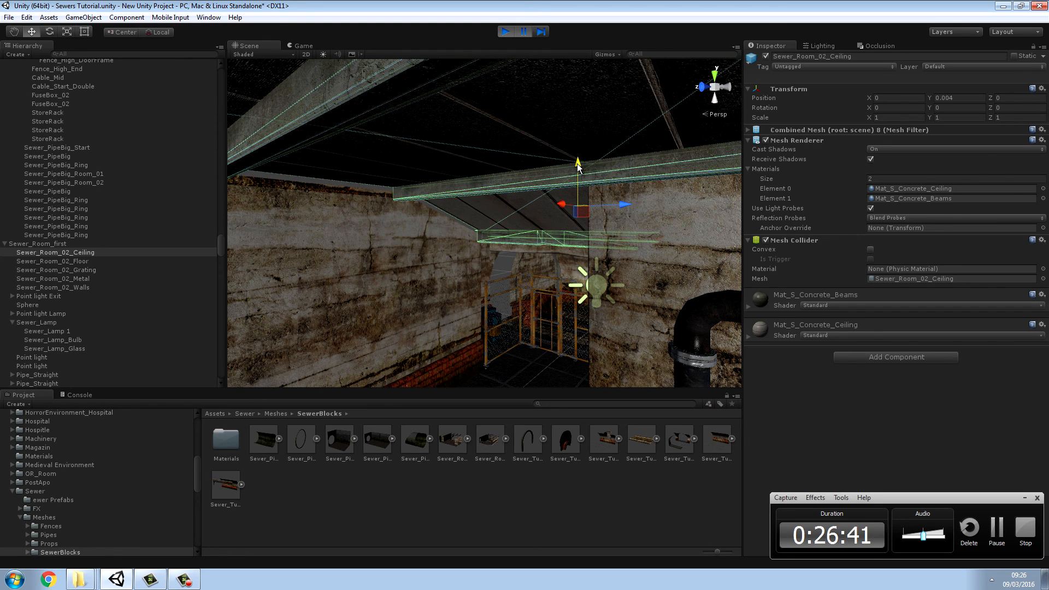
pyautogui.keyDown('alt'); pyautogui.moveTo(623, 208); pyautogui.dragTo(494, 216); pyautogui.keyUp('alt')
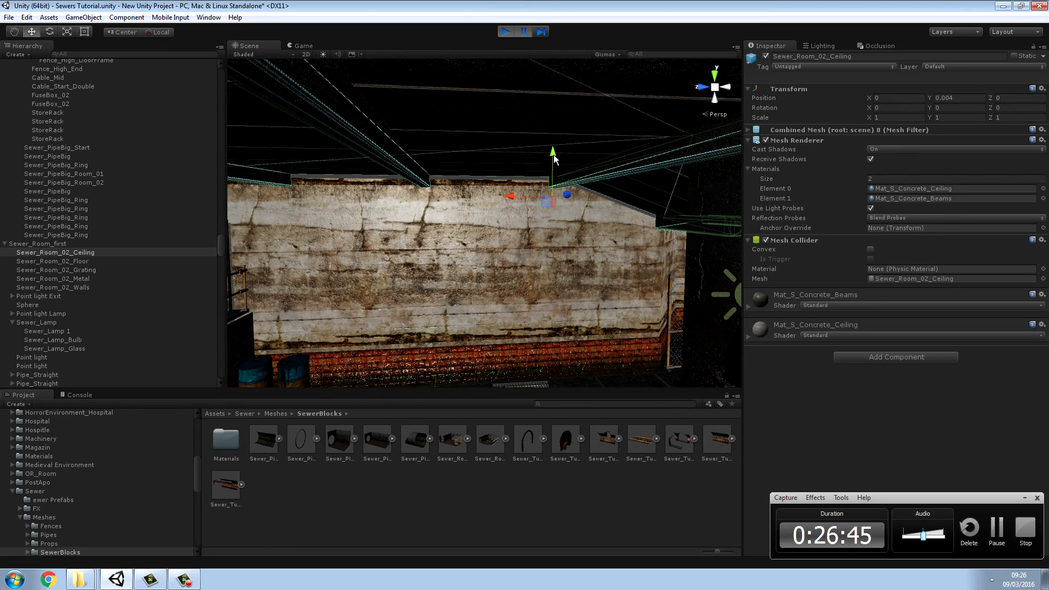
pyautogui.moveTo(556, 154)
pyautogui.mouseDown()
pyautogui.moveTo(553, 182)
pyautogui.moveTo(563, 156)
pyautogui.mouseUp()
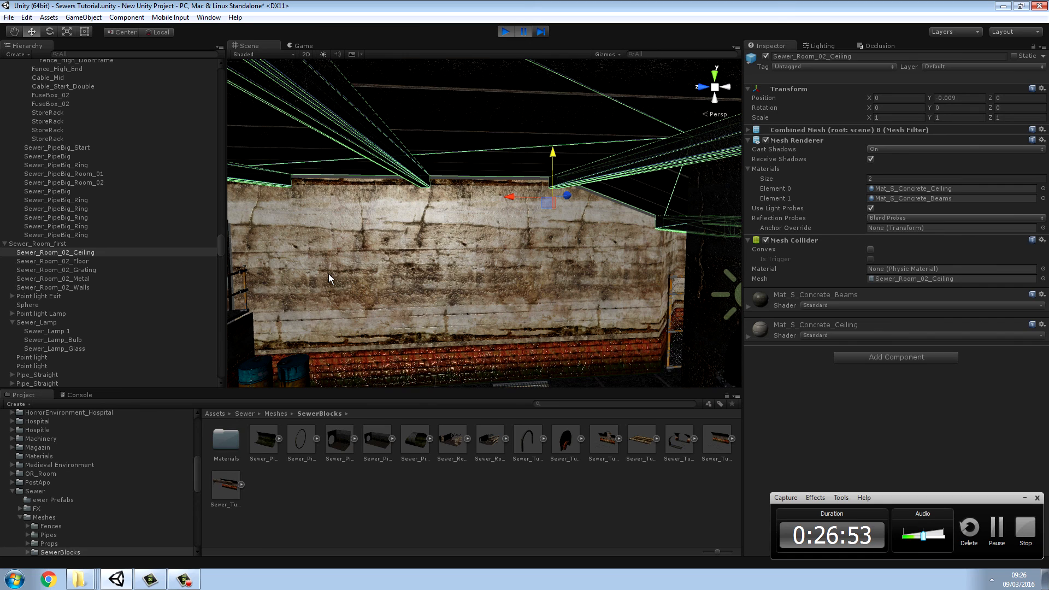
pyautogui.click(76, 252)
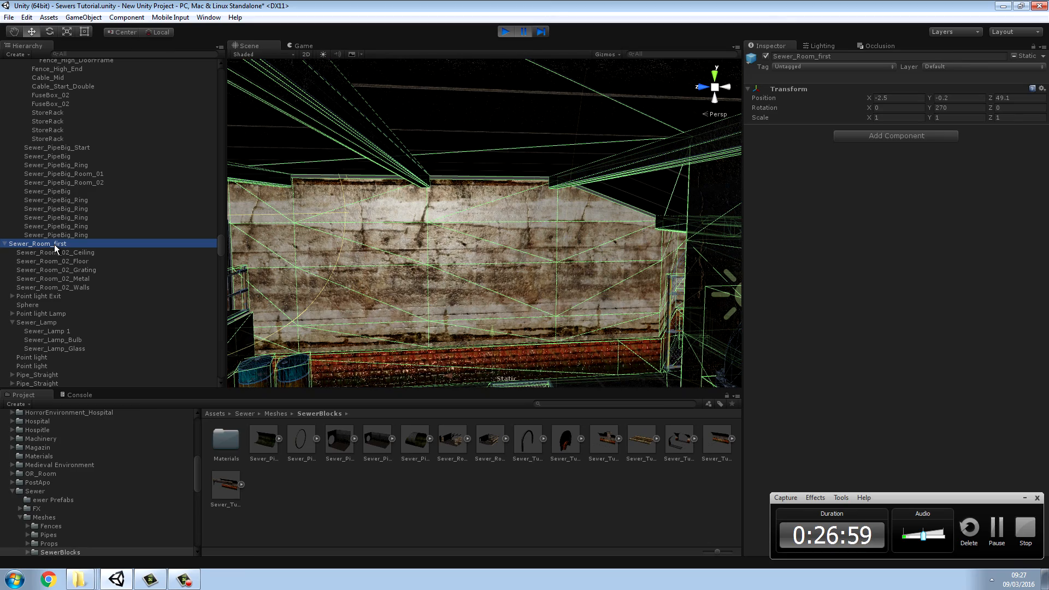
pyautogui.click(58, 255)
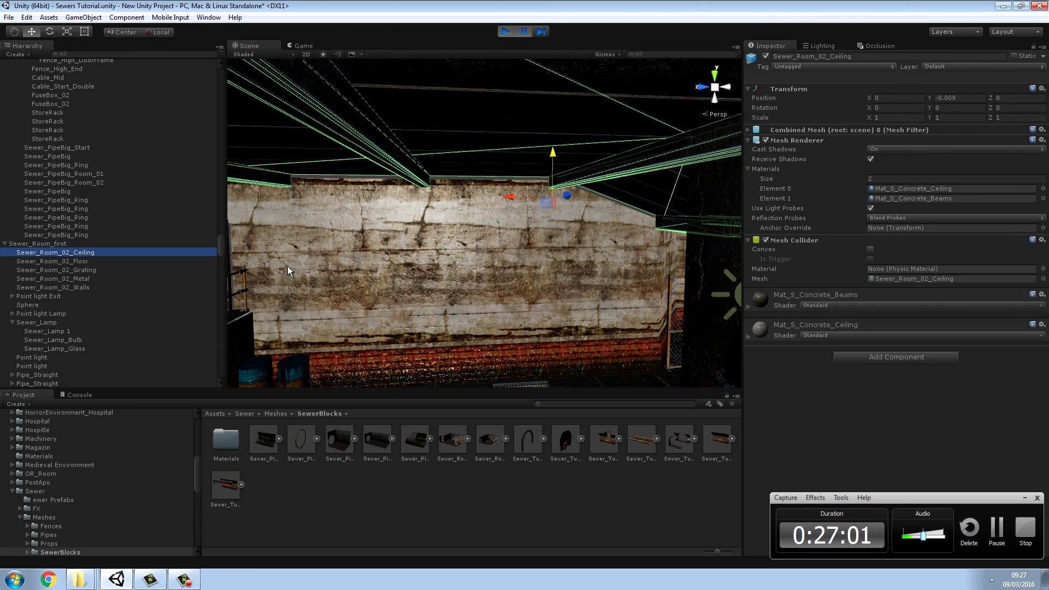
# Step: Inspect the ceiling from below and disable the Mesh Collider of Sewer_Room_02_Ceiling
pyautogui.moveTo(291, 267)
pyautogui.mouseDown(button='right')
pyautogui.moveTo(487, 239)
pyautogui.moveTo(647, 240)
pyautogui.moveTo(554, 277)
pyautogui.moveTo(590, 258)
pyautogui.moveTo(649, 279)
pyautogui.moveTo(475, 239)
pyautogui.moveTo(513, 242)
pyautogui.moveTo(525, 282)
pyautogui.moveTo(556, 290)
pyautogui.moveTo(303, 271)
pyautogui.mouseUp(button='right')
pyautogui.press('w')
pyautogui.moveTo(277, 268)
pyautogui.mouseDown(button='right')
pyautogui.moveTo(162, 252)
pyautogui.moveTo(116, 226)
pyautogui.moveTo(58, 255)
pyautogui.moveTo(26, 253)
pyautogui.moveTo(9, 284)
pyautogui.moveTo(300, 276)
pyautogui.moveTo(359, 256)
pyautogui.moveTo(255, 264)
pyautogui.moveTo(330, 274)
pyautogui.moveTo(293, 254)
pyautogui.mouseUp(button='right')
pyautogui.moveTo(423, 116); pyautogui.dragTo(395, 550, button='right')
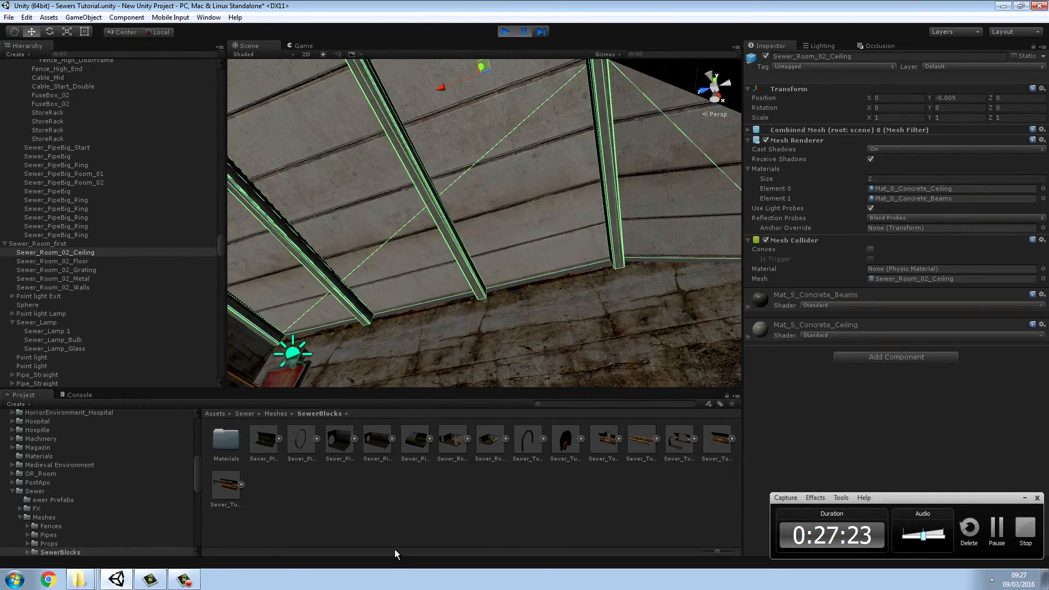
pyautogui.moveTo(421, 102); pyautogui.dragTo(291, 173, button='right')
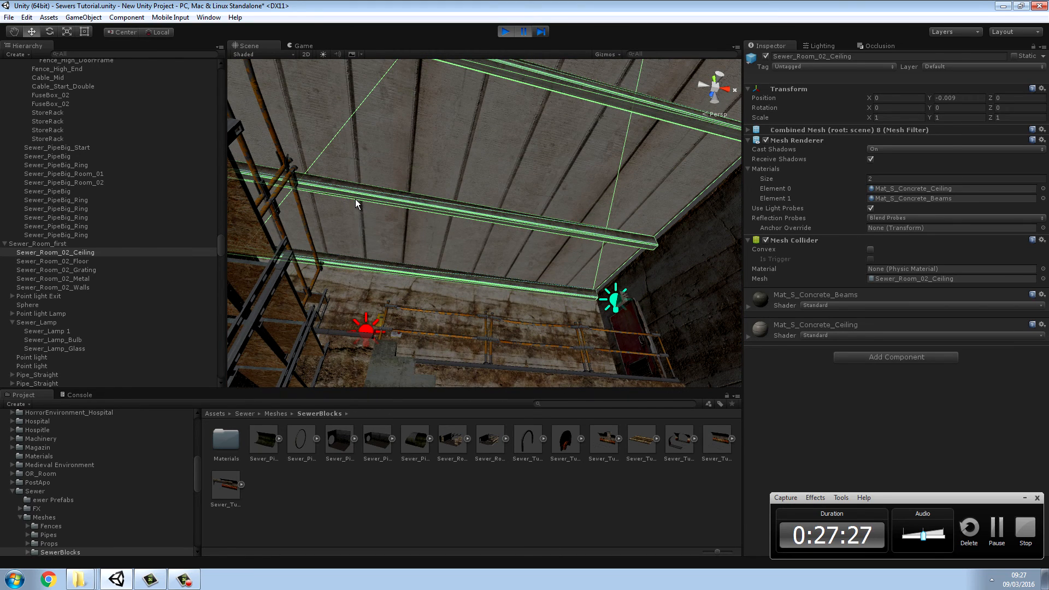
pyautogui.click(767, 241)
# Step: Try raising Sewer_Room_02_Ceiling well above the walls, to about Y 1
pyautogui.moveTo(589, 238); pyautogui.dragTo(536, 153, button='right')
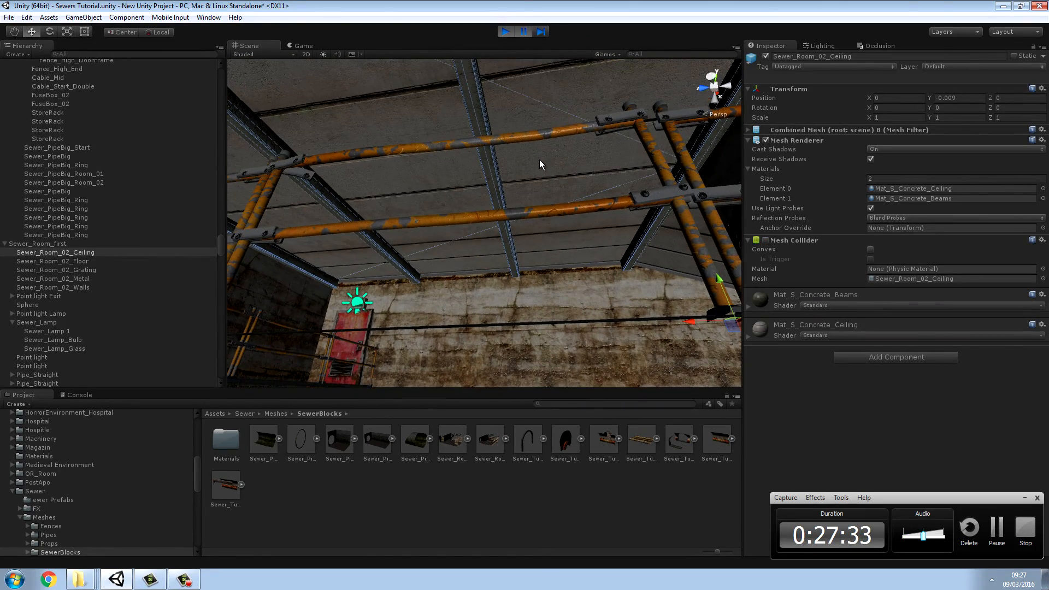
pyautogui.scroll(5, 540, 160)
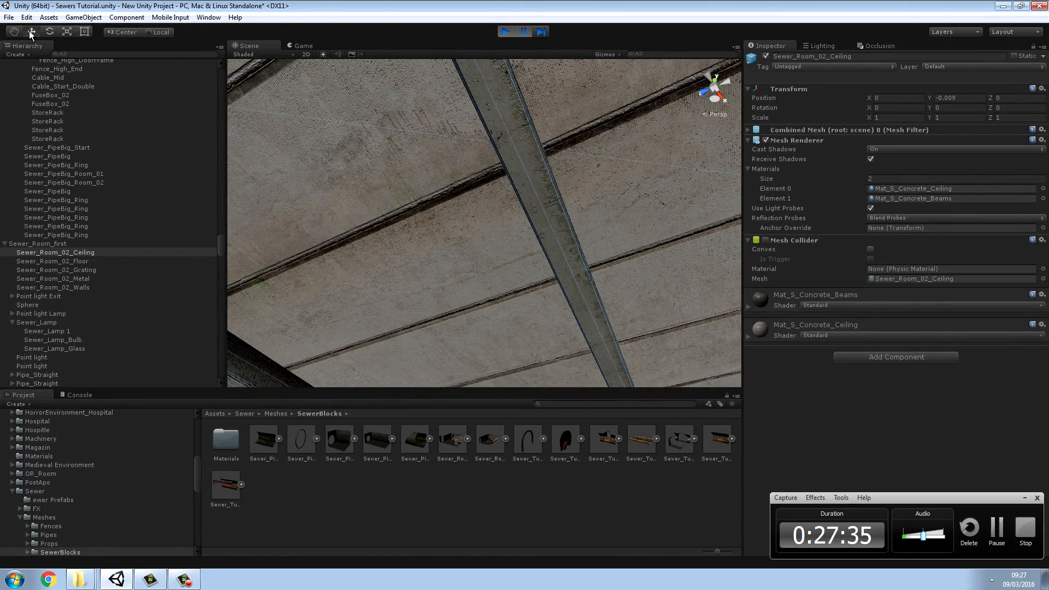
pyautogui.click(206, 155)
pyautogui.moveTo(307, 273); pyautogui.dragTo(916, 444, button='right')
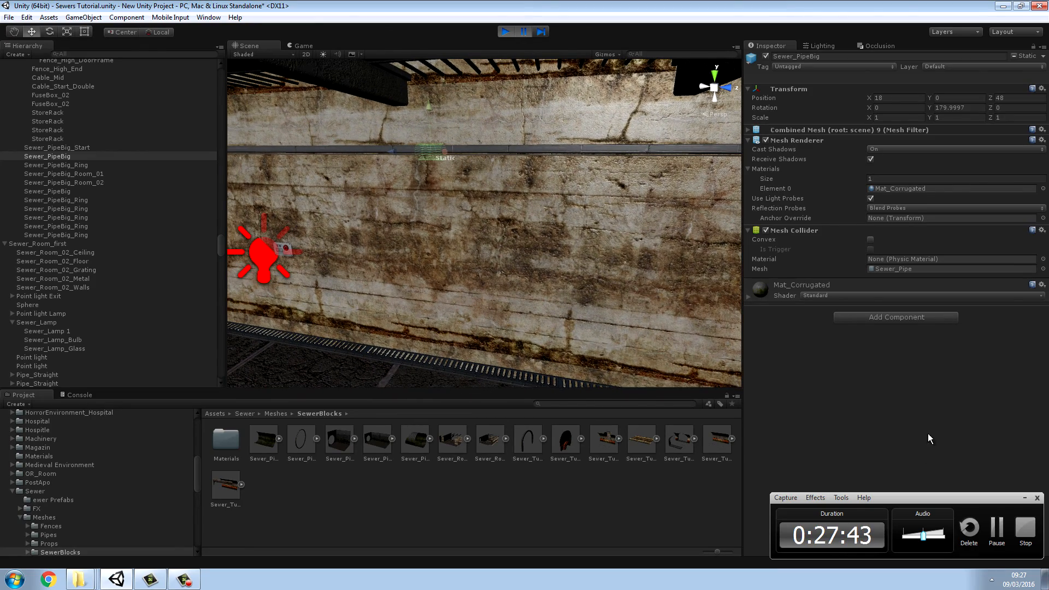
pyautogui.moveTo(661, 213); pyautogui.dragTo(533, 169, button='right')
pyautogui.click(379, 120)
pyautogui.moveTo(567, 206); pyautogui.dragTo(521, 266, button='right')
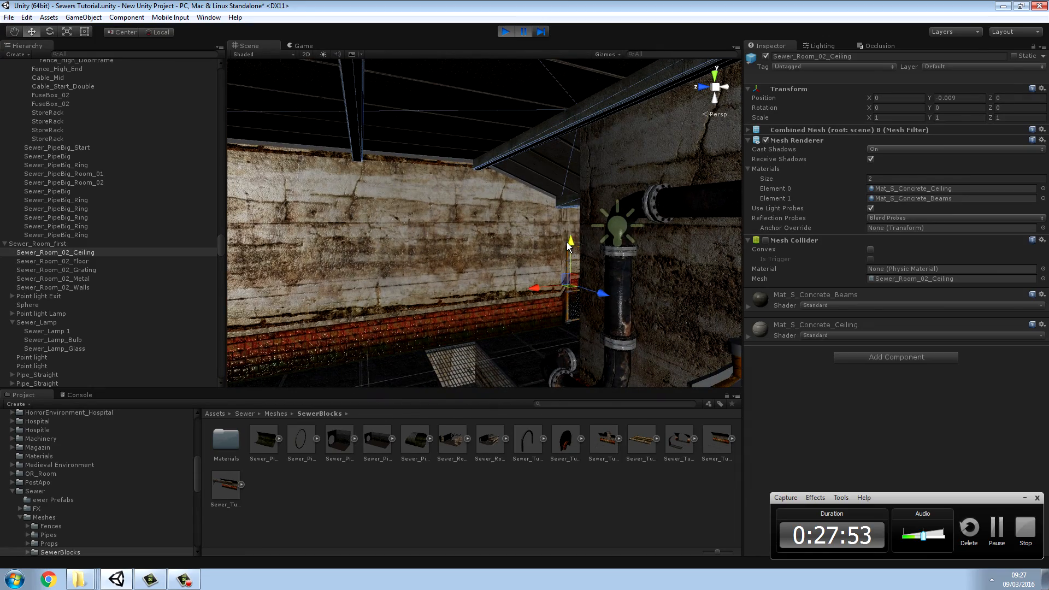
pyautogui.moveTo(568, 246); pyautogui.dragTo(571, 242)
pyautogui.moveTo(571, 243); pyautogui.dragTo(410, 291, button='right')
pyautogui.moveTo(470, 139)
pyautogui.mouseDown()
pyautogui.moveTo(475, 104)
pyautogui.moveTo(472, 133)
pyautogui.mouseUp()
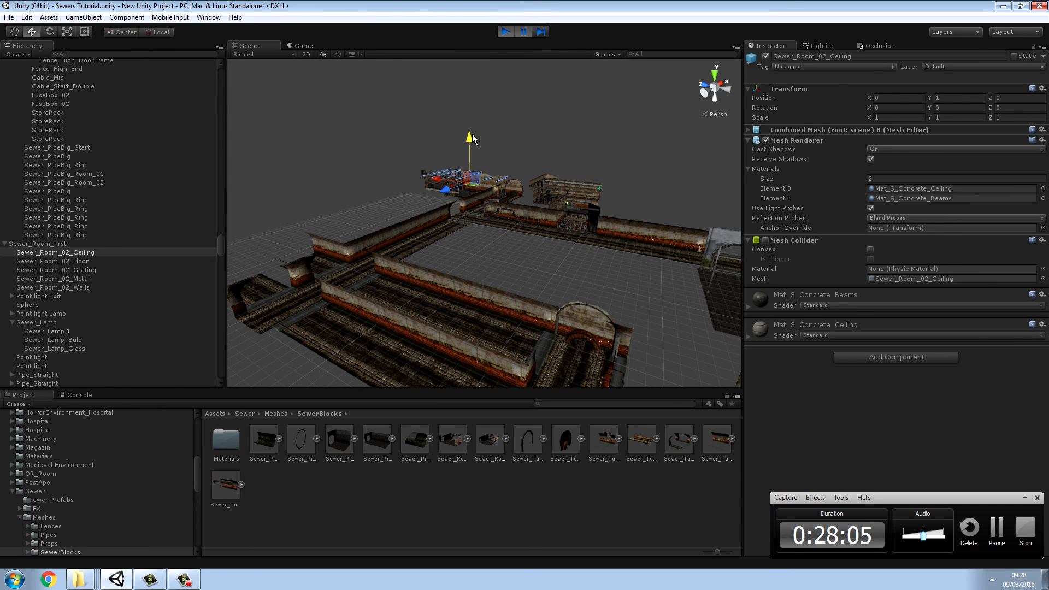
# Step: Raise Sewer_Room_02_Ceiling to about Y 1.4 and remove its Mesh Collider component
pyautogui.moveTo(473, 133)
pyautogui.mouseDown()
pyautogui.moveTo(484, 109)
pyautogui.moveTo(481, 126)
pyautogui.mouseUp()
pyautogui.rightClick(780, 241)
pyautogui.click(818, 289)
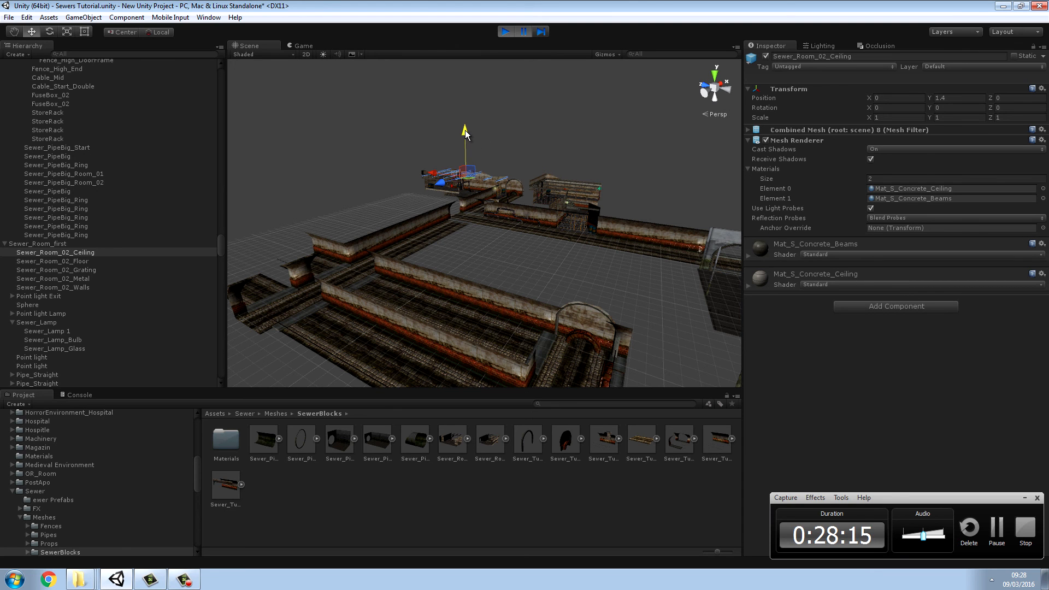
# Step: Lower Sewer_Room_02_Ceiling to about Y 0.357 and switch its Static option on and off again
pyautogui.keyDown('alt'); pyautogui.moveTo(470, 141); pyautogui.dragTo(554, 111); pyautogui.keyUp('alt')
pyautogui.press('w')
pyautogui.moveTo(554, 111); pyautogui.dragTo(702, 138, button='right')
pyautogui.moveTo(600, 143); pyautogui.dragTo(598, 145)
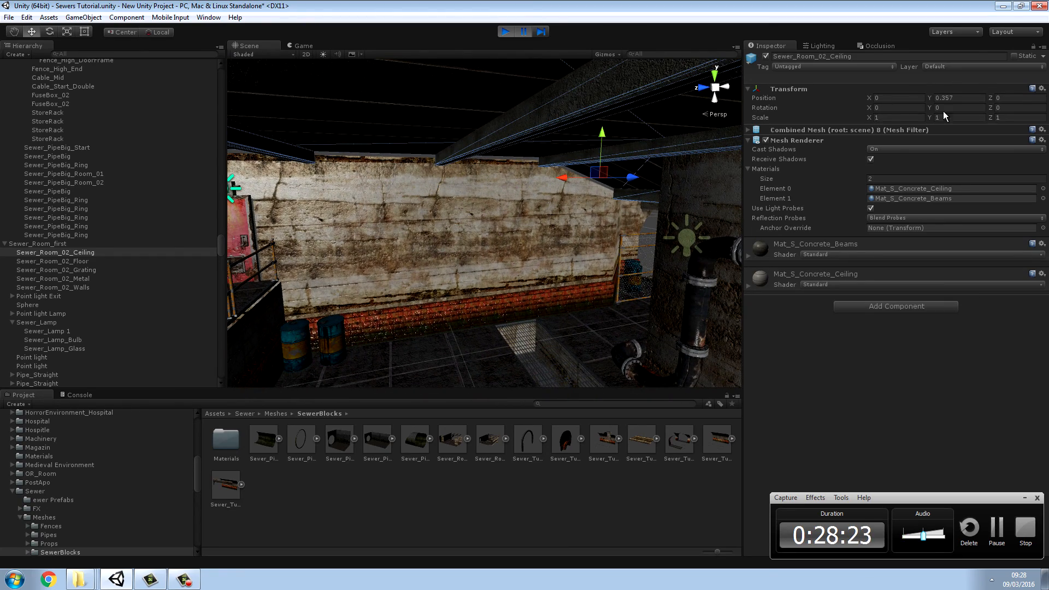
pyautogui.click(1015, 56)
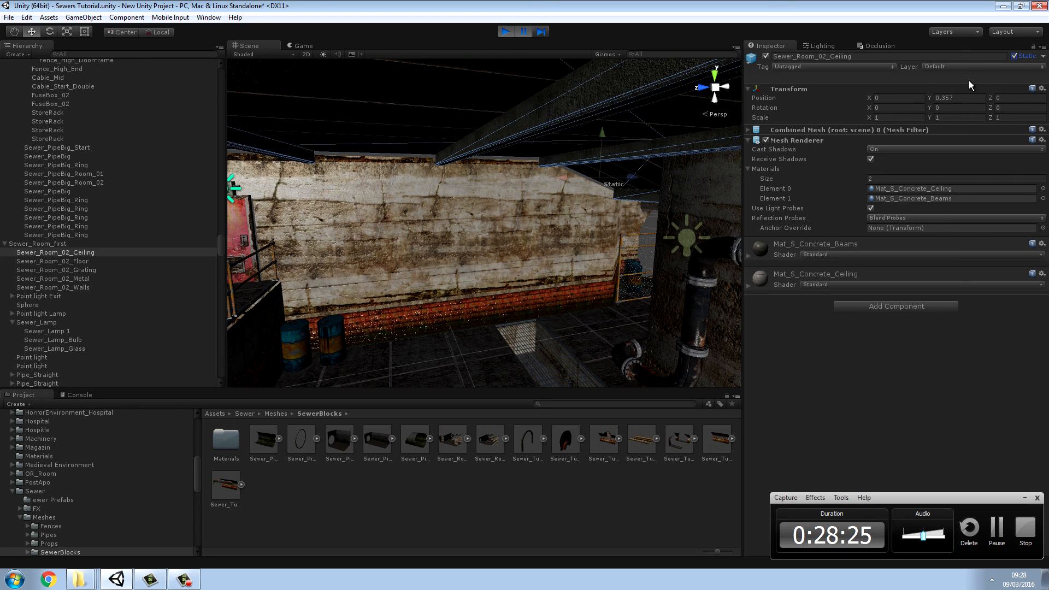
pyautogui.click(1014, 56)
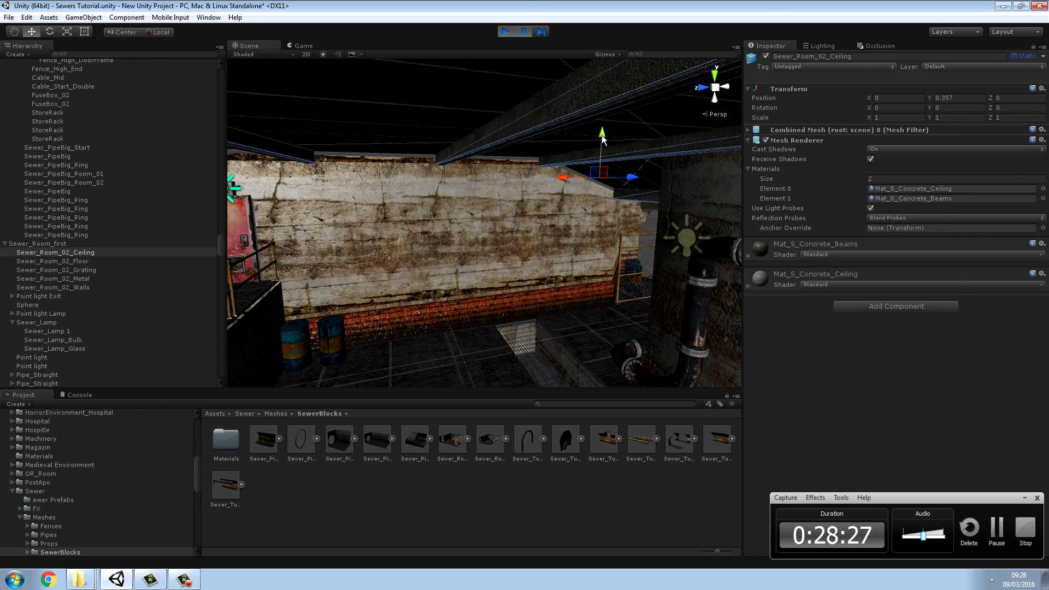
# Step: Adjust the height of Sewer_Room_02_Ceiling to about Y 0.58 and check it from several sides of the room
pyautogui.keyDown('alt'); pyautogui.moveTo(494, 168); pyautogui.dragTo(300, 153); pyautogui.keyUp('alt')
pyautogui.moveTo(300, 153); pyautogui.dragTo(916, 90, button='right')
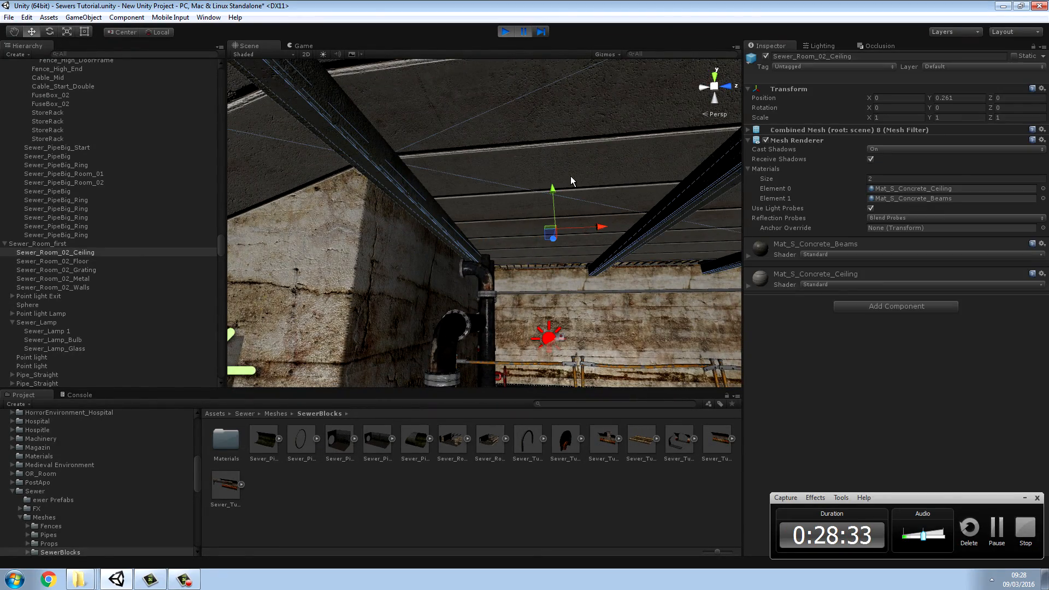
pyautogui.moveTo(581, 187); pyautogui.dragTo(568, 217, button='right')
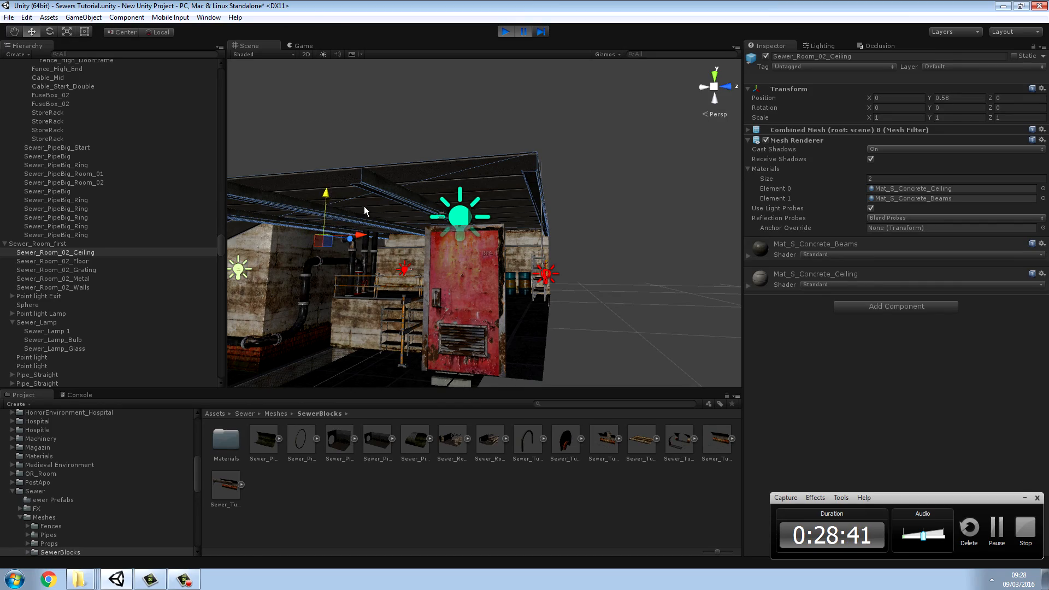
pyautogui.press('w')
pyautogui.moveTo(365, 211); pyautogui.dragTo(106, 155, button='right')
pyautogui.moveTo(670, 144); pyautogui.dragTo(628, 200, button='right')
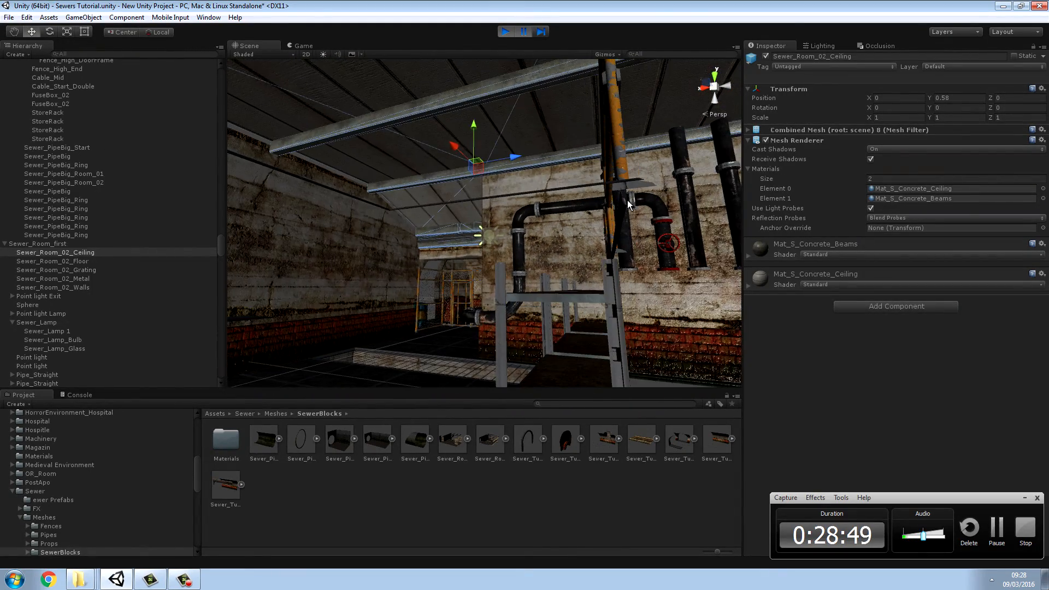
# Step: Fine-tune Sewer_Room_02_Ceiling over the walls to about X 0.035, Y 0.668, Z 0.365
pyautogui.click(562, 241)
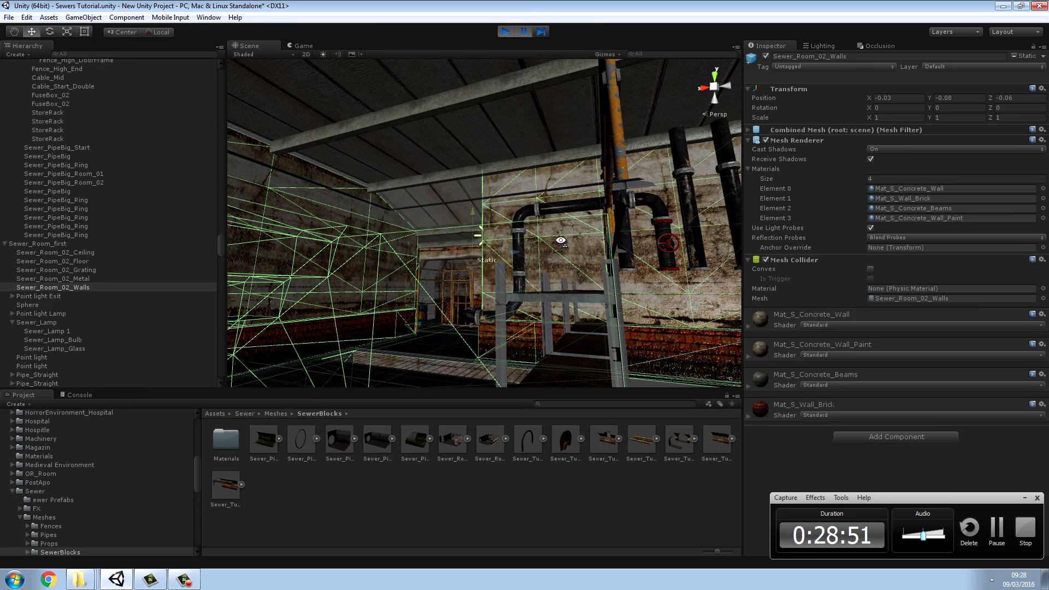
pyautogui.moveTo(561, 241); pyautogui.dragTo(349, 243, button='right')
pyautogui.click(513, 180)
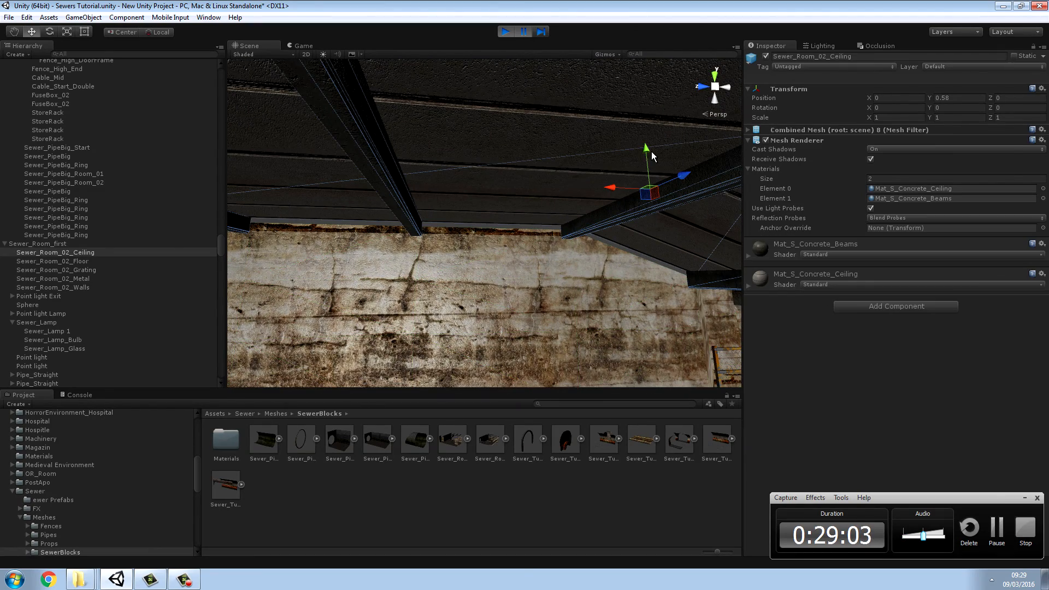
pyautogui.moveTo(647, 150)
pyautogui.mouseDown()
pyautogui.moveTo(646, 160)
pyautogui.moveTo(656, 134)
pyautogui.mouseUp()
pyautogui.moveTo(616, 188); pyautogui.dragTo(604, 194)
pyautogui.moveTo(683, 178); pyautogui.dragTo(614, 217)
pyautogui.moveTo(613, 218); pyautogui.dragTo(711, 267, button='right')
pyautogui.moveTo(604, 209); pyautogui.dragTo(627, 163, button='right')
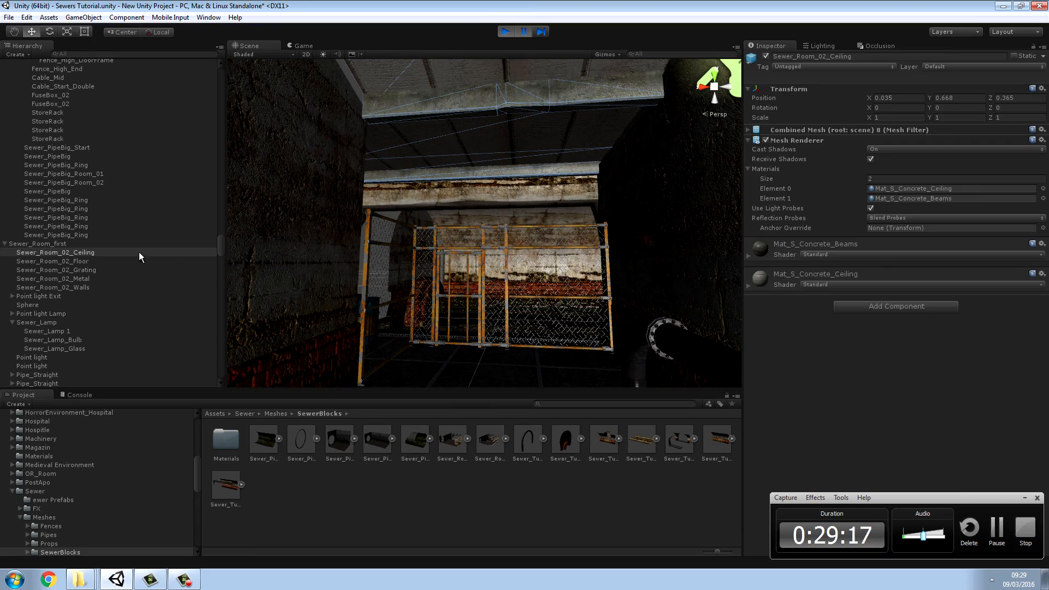
# Step: Check the Sewer_Room_first object from inside the room and delete it from the scene
pyautogui.click(62, 244)
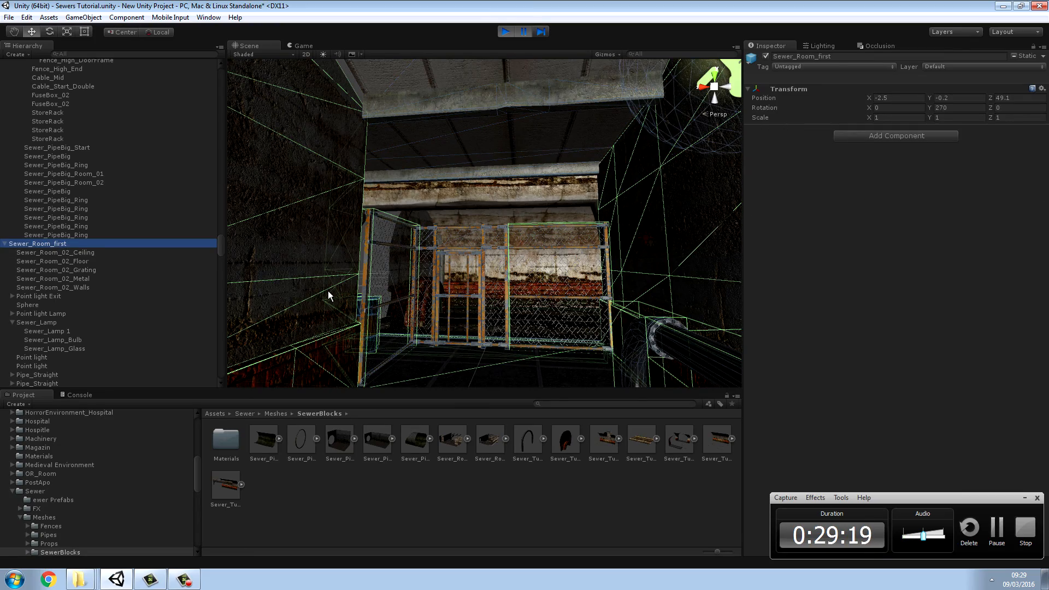
pyautogui.moveTo(416, 329); pyautogui.dragTo(301, 321, button='right')
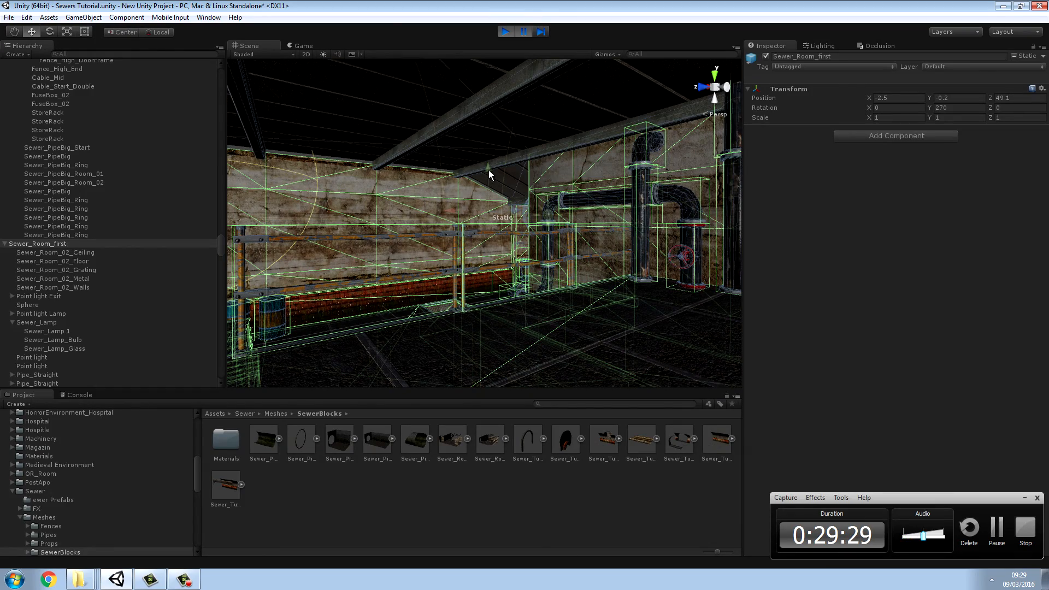
pyautogui.moveTo(490, 173); pyautogui.dragTo(107, 306, button='right')
pyautogui.press('Delete')
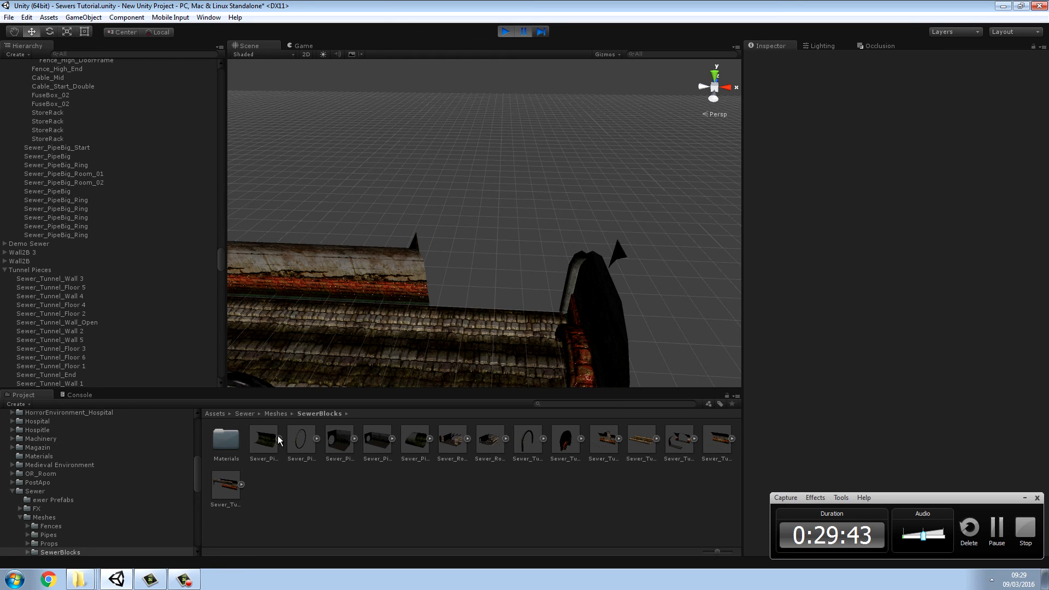
# Step: Open the prefab folder inside the Sewer assets and select the Sewer_Room_first prefab
pyautogui.click(245, 414)
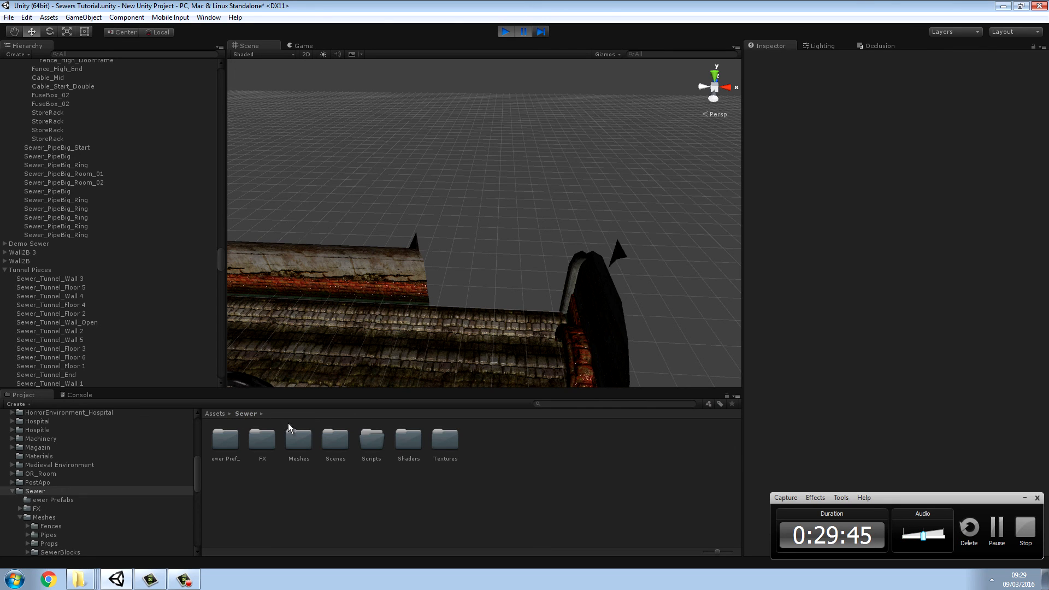
pyautogui.doubleClick(232, 441)
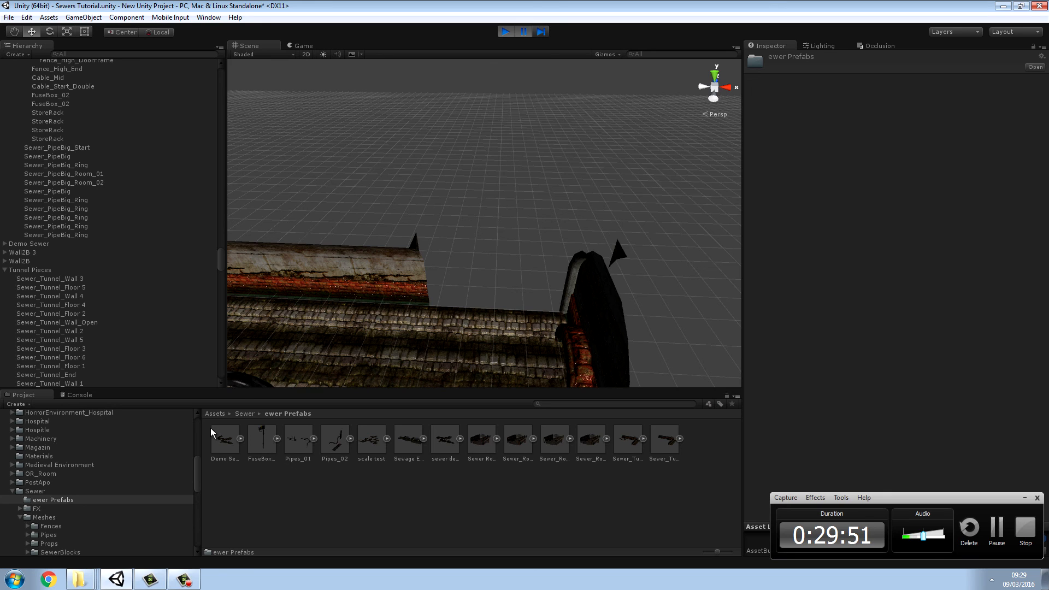
pyautogui.click(582, 446)
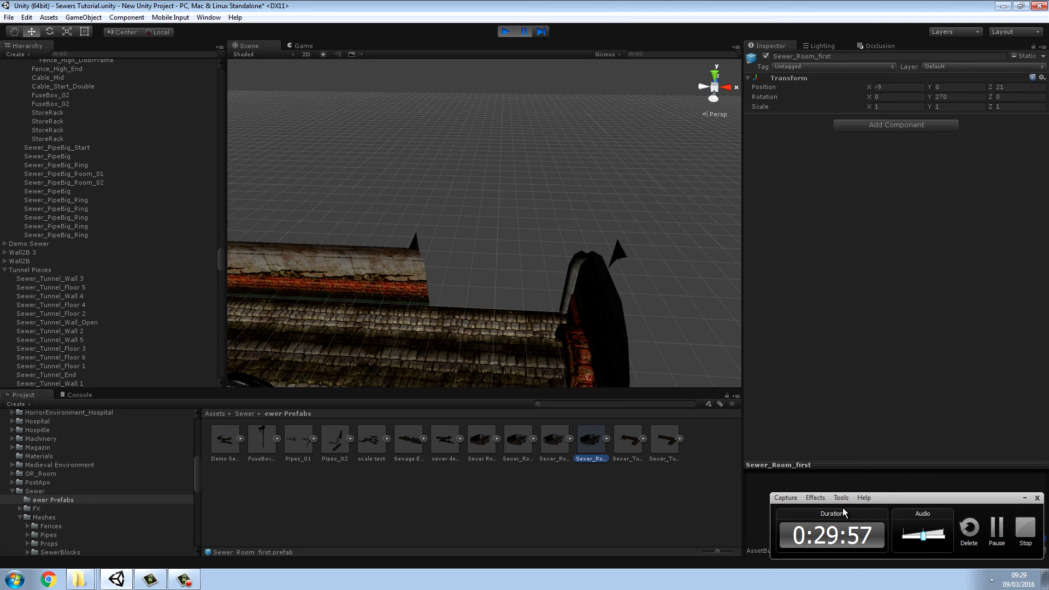
pyautogui.click(1023, 498)
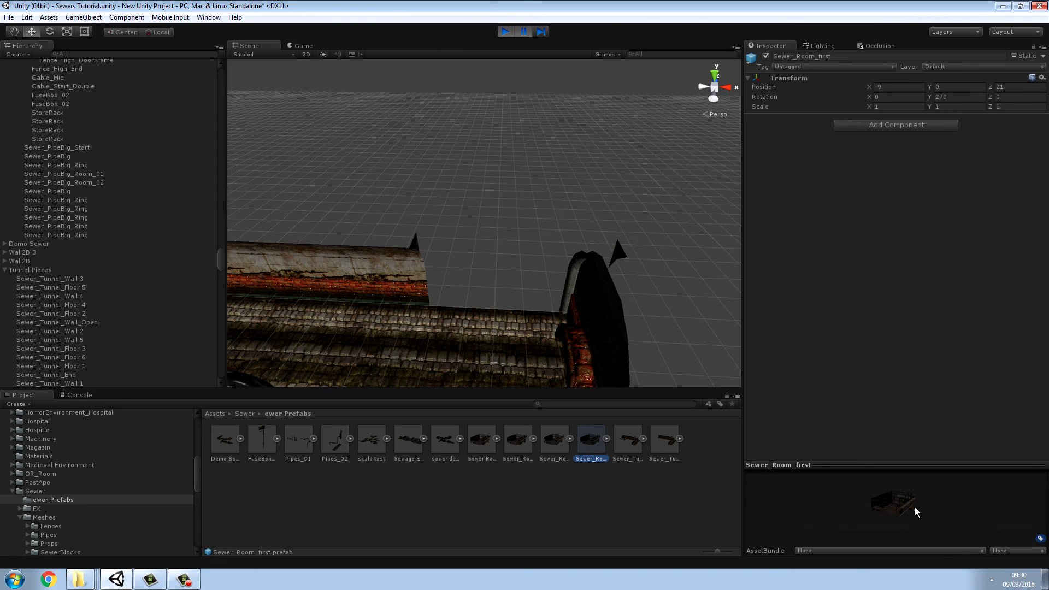
# Step: Place the Sewer_Room_first prefab at the open tunnel wall, at about X -2.97, Y -0.19, Z 49.88
pyautogui.moveTo(898, 503); pyautogui.dragTo(830, 499)
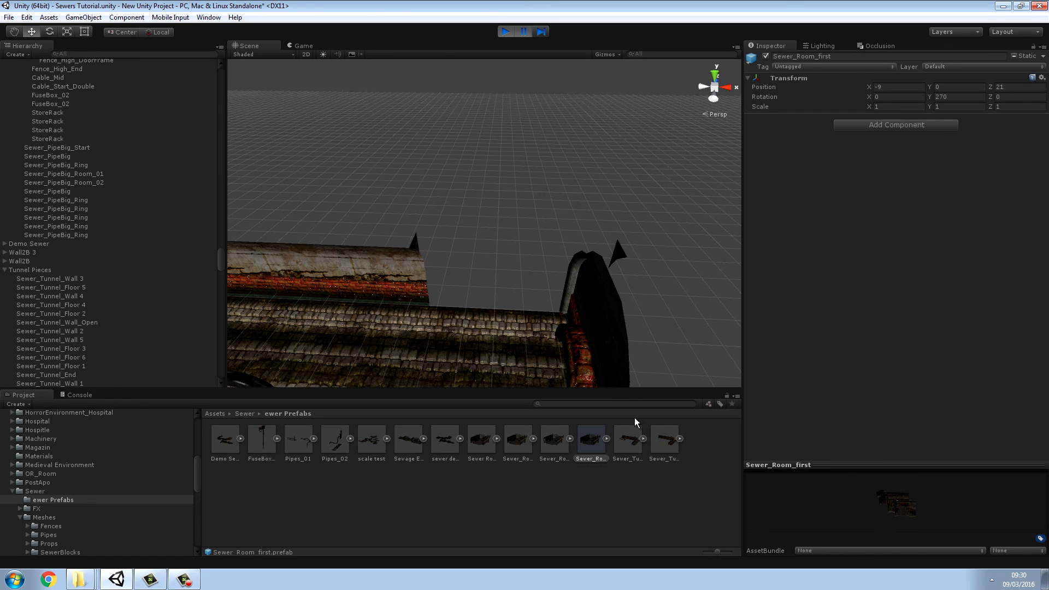
pyautogui.moveTo(668, 358); pyautogui.dragTo(666, 273, button='right')
pyautogui.press('w')
pyautogui.press('w')
pyautogui.moveTo(615, 345); pyautogui.dragTo(620, 306, button='right')
pyautogui.press('s')
pyautogui.moveTo(582, 405); pyautogui.dragTo(243, 381)
pyautogui.press('w')
pyautogui.moveTo(481, 249); pyautogui.dragTo(610, 241, button='right')
pyautogui.press('s')
pyautogui.moveTo(670, 252); pyautogui.dragTo(410, 276, button='right')
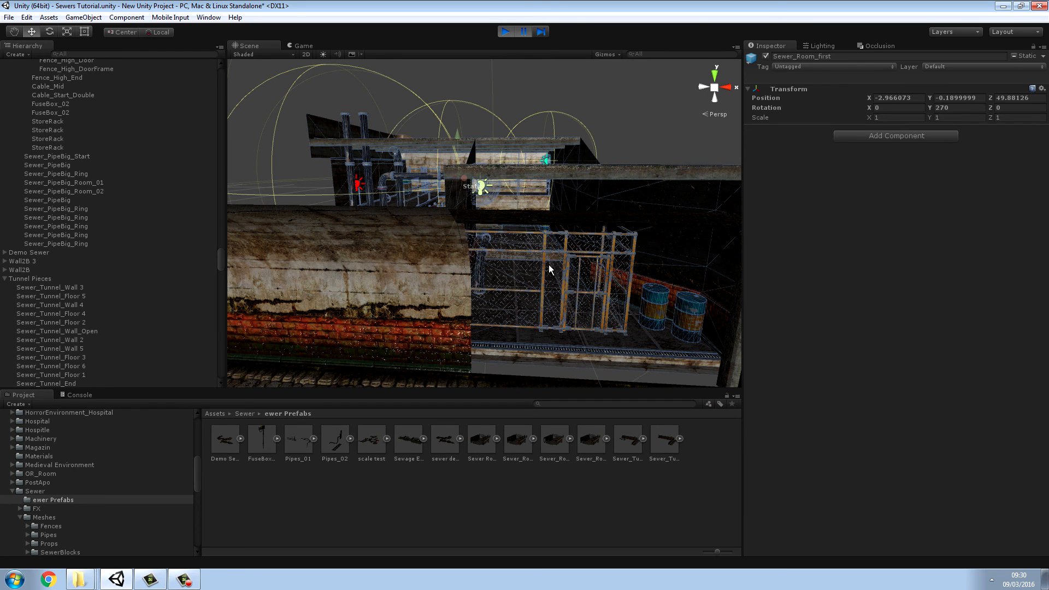
pyautogui.press('s')
pyautogui.moveTo(564, 268); pyautogui.dragTo(531, 275, button='right')
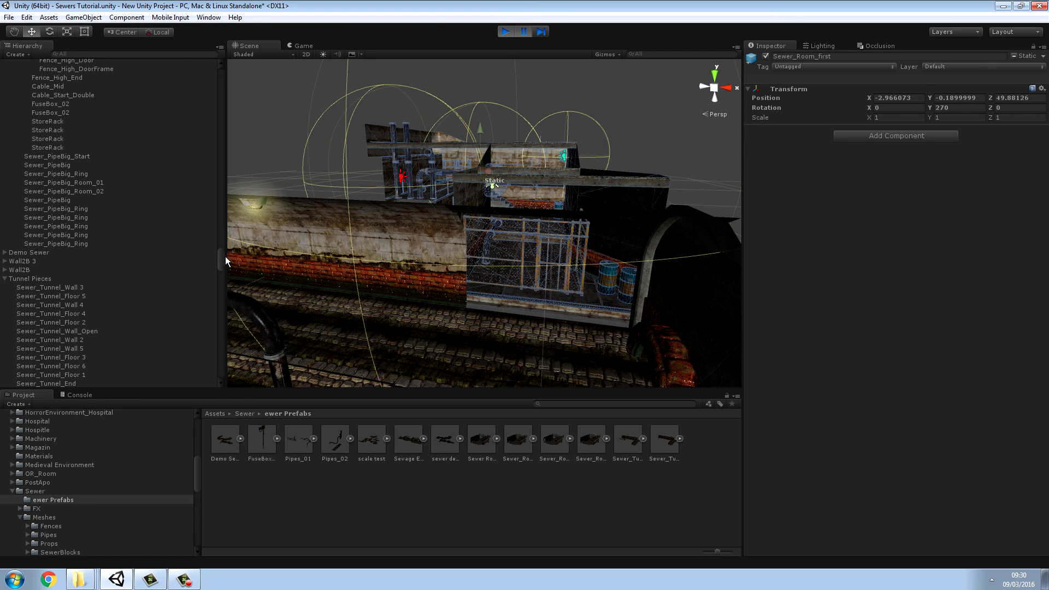
# Step: Examine the newly placed Sewer_Room_first and its wall piece in the scene and hierarchy
pyautogui.moveTo(225, 257); pyautogui.dragTo(255, 69)
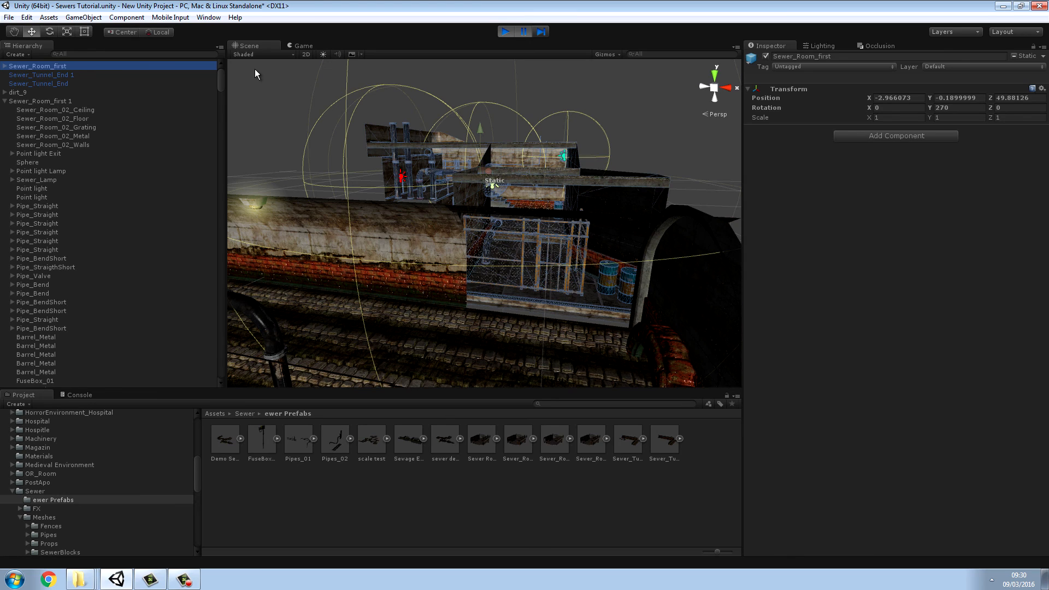
pyautogui.keyDown('alt'); pyautogui.moveTo(610, 212); pyautogui.dragTo(585, 212); pyautogui.keyUp('alt')
pyautogui.click(436, 206)
pyautogui.moveTo(585, 212); pyautogui.dragTo(601, 214, button='right')
pyautogui.click(561, 239)
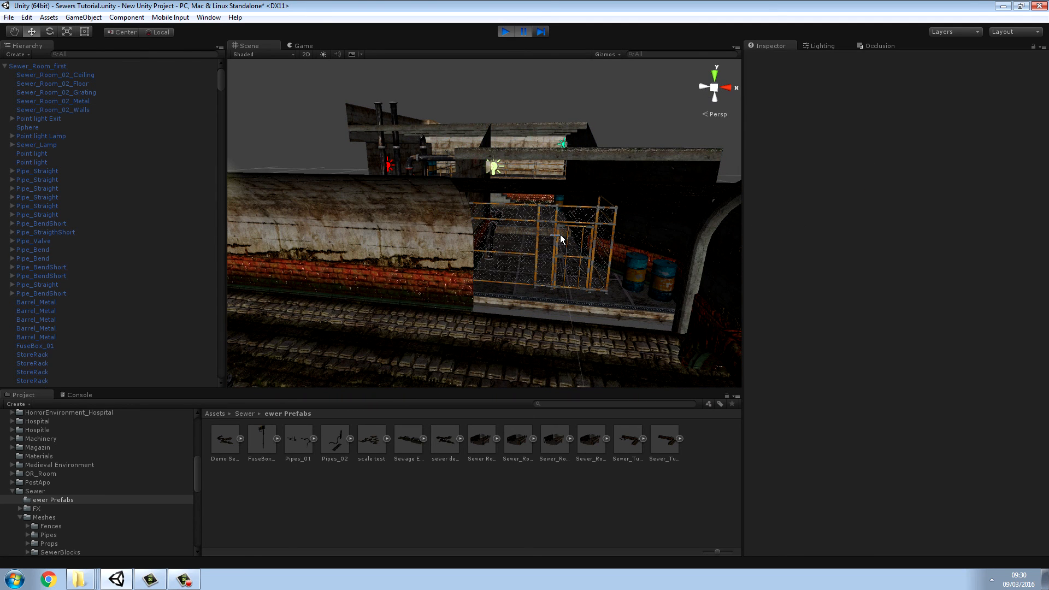
pyautogui.click(513, 151)
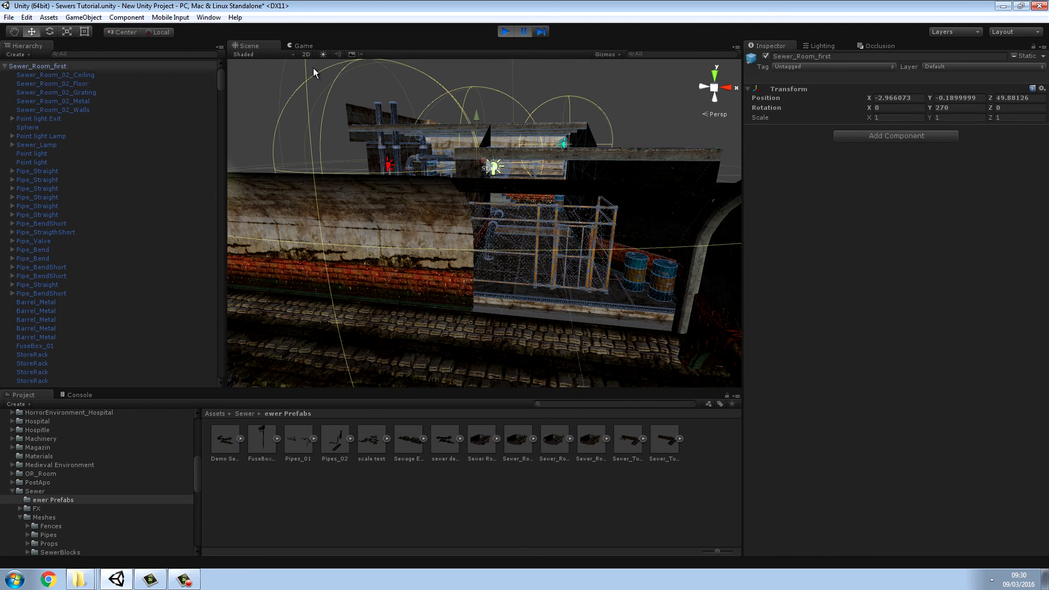
# Step: Undo the selection changes and the placement of the Sewer_Room_first prefab
pyautogui.click(26, 18)
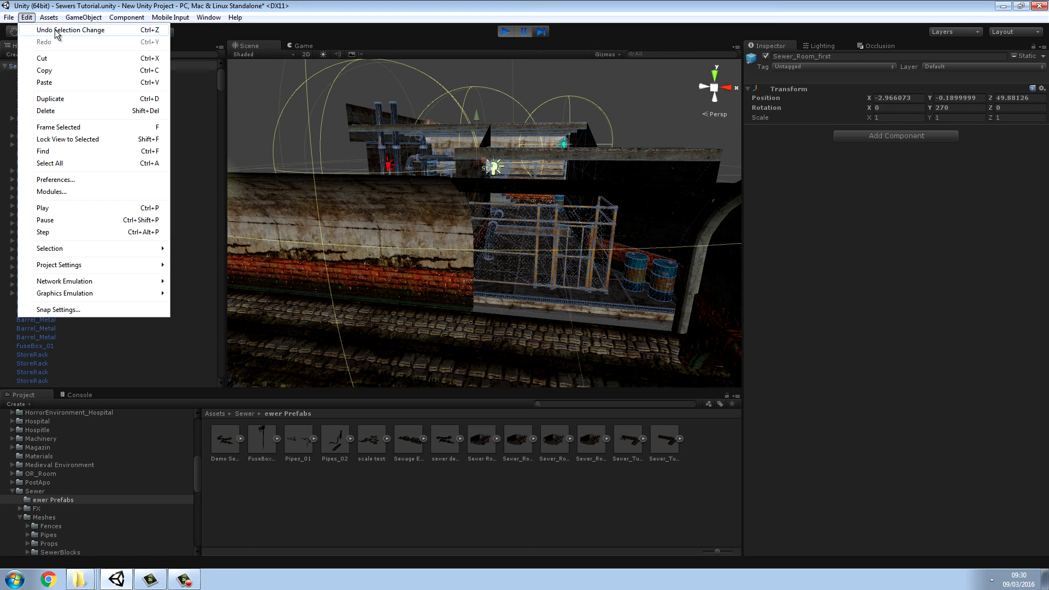
pyautogui.click(56, 30)
pyautogui.click(33, 21)
pyautogui.click(40, 36)
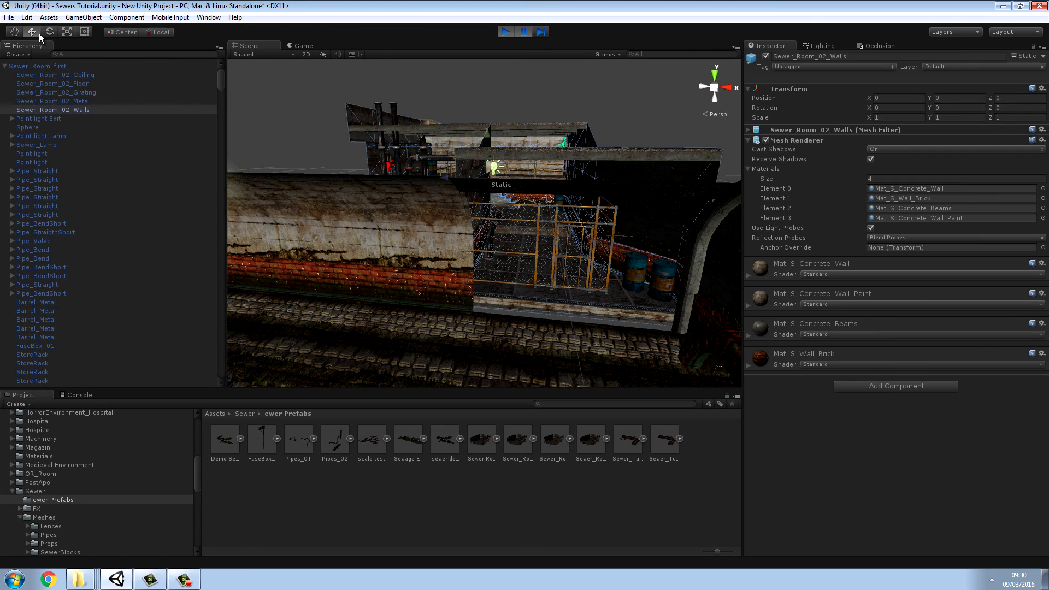
pyautogui.click(26, 18)
pyautogui.click(32, 32)
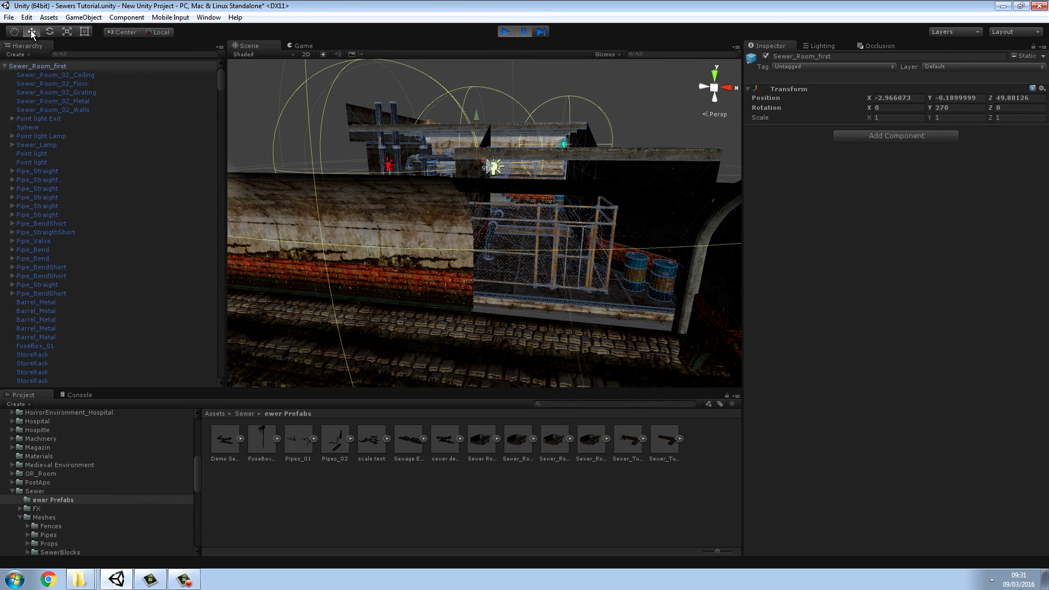
pyautogui.click(26, 17)
pyautogui.click(36, 31)
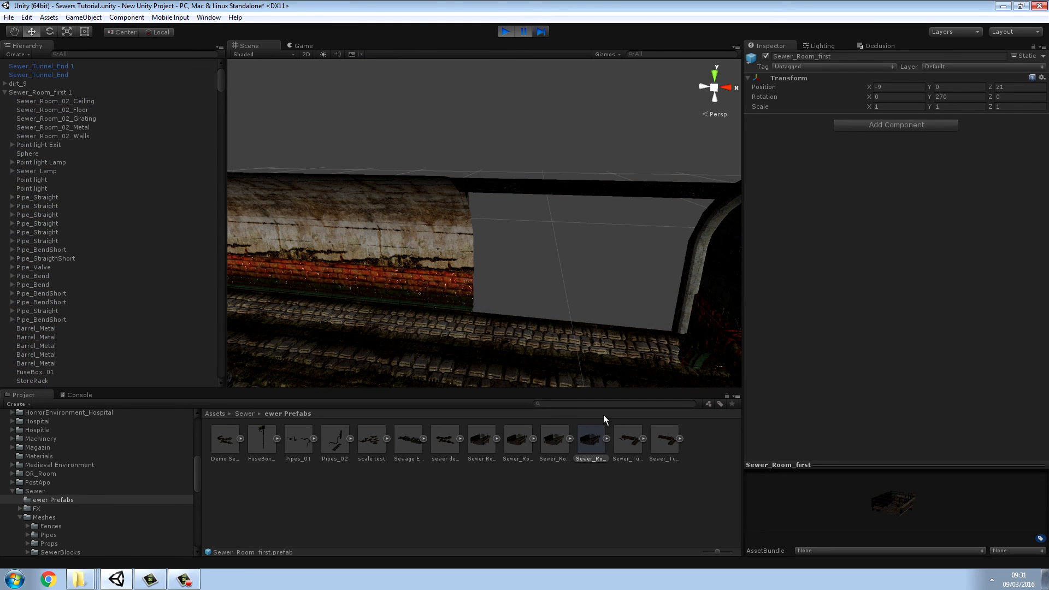
# Step: Place the Sewer_Room_first prefab behind the tunnel opening at about X -0.68, Y -0.19, Z 50.33
pyautogui.moveTo(645, 385); pyautogui.dragTo(621, 360, button='right')
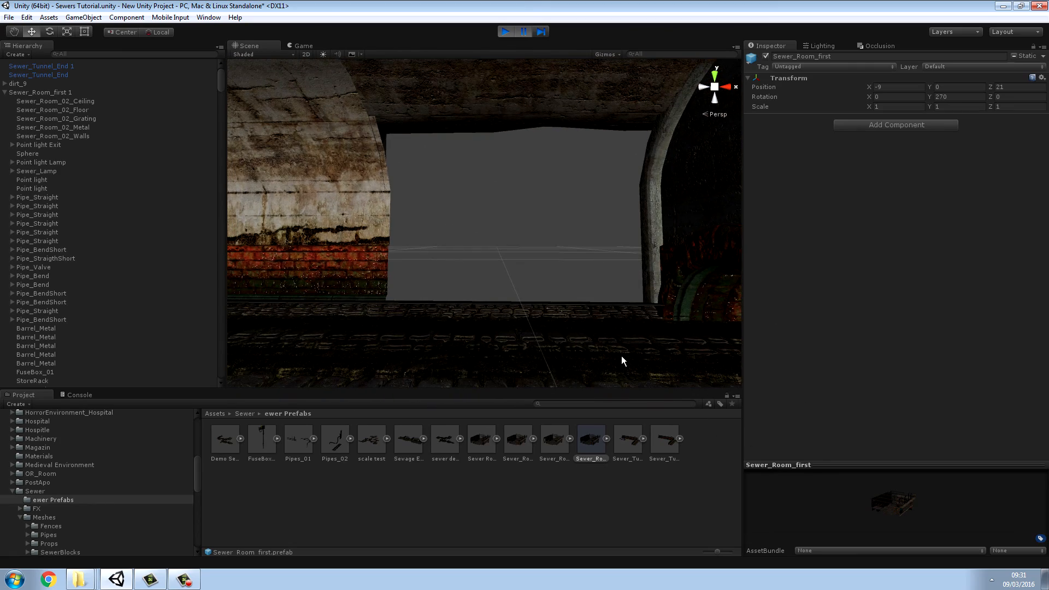
pyautogui.moveTo(588, 449); pyautogui.dragTo(475, 316)
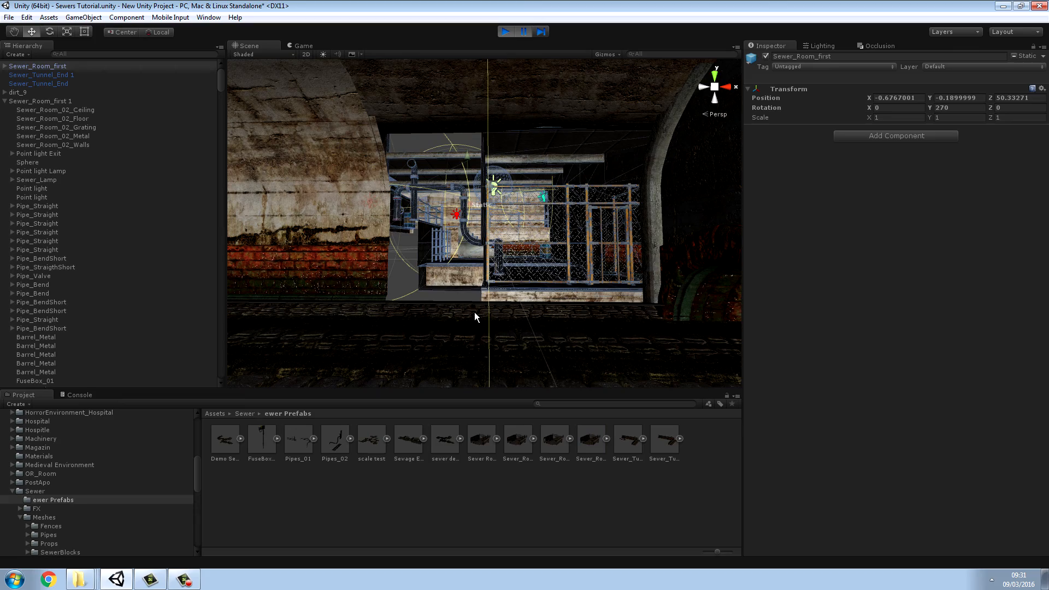
pyautogui.moveTo(474, 313); pyautogui.dragTo(294, 326, button='right')
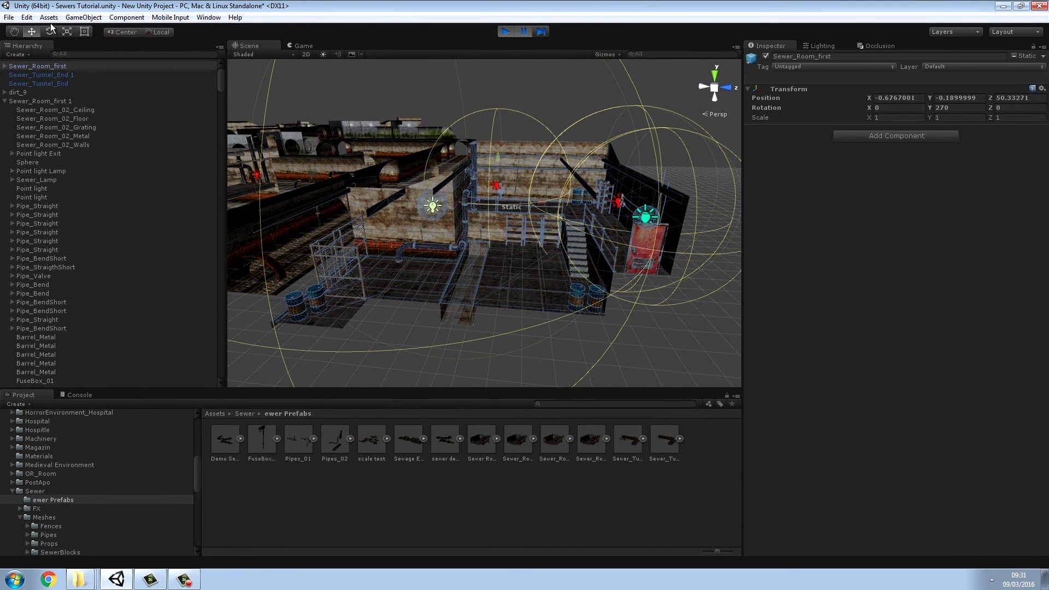
# Step: Undo the second prefab placement and the deletion of the original Sewer_Room_first
pyautogui.click(26, 17)
pyautogui.click(33, 26)
pyautogui.click(27, 16)
pyautogui.click(31, 25)
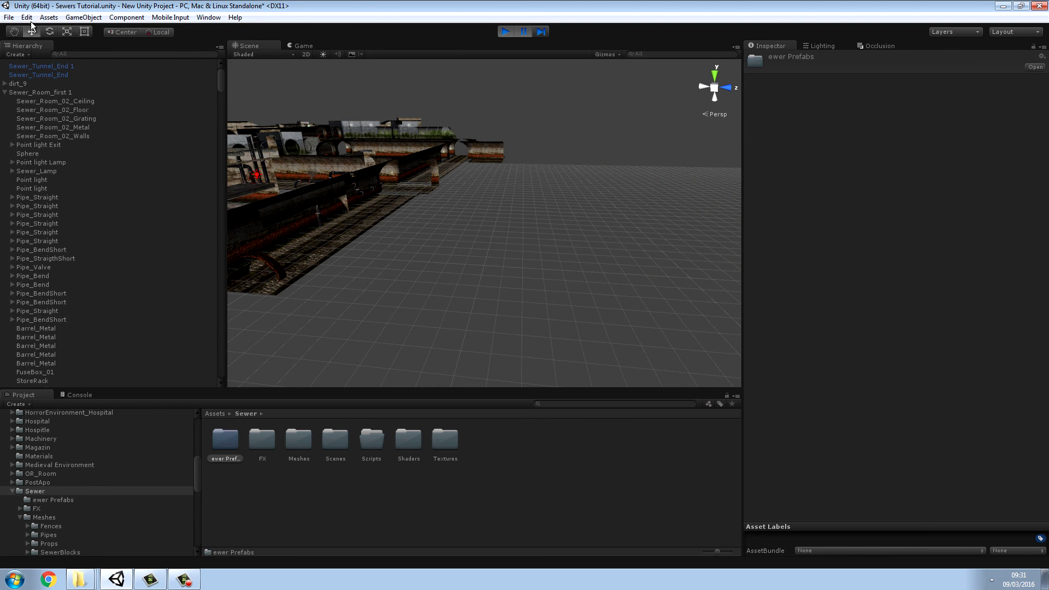
pyautogui.click(27, 17)
pyautogui.click(41, 38)
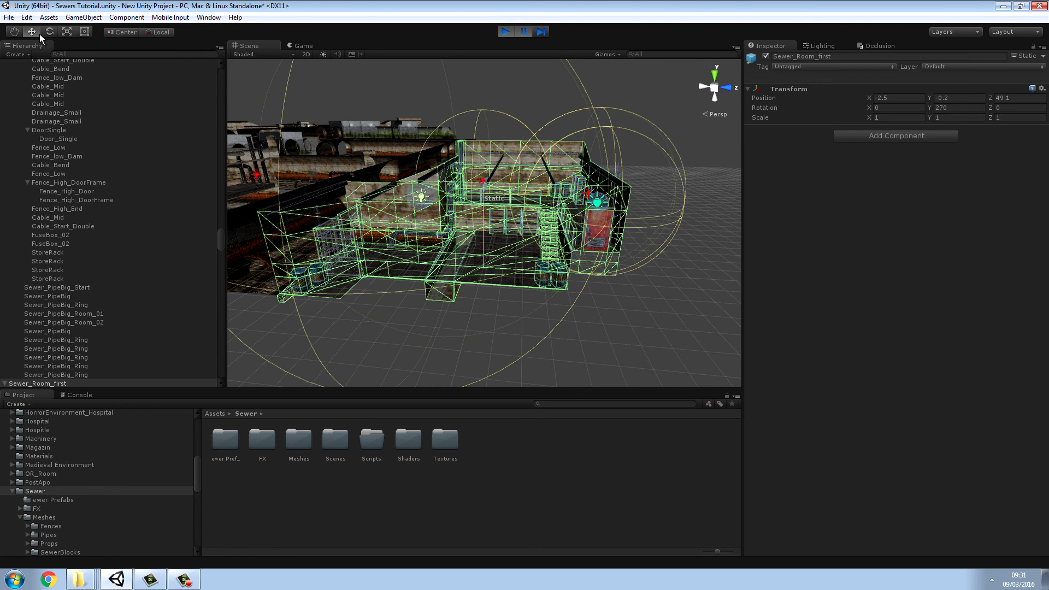
pyautogui.click(30, 20)
pyautogui.click(37, 31)
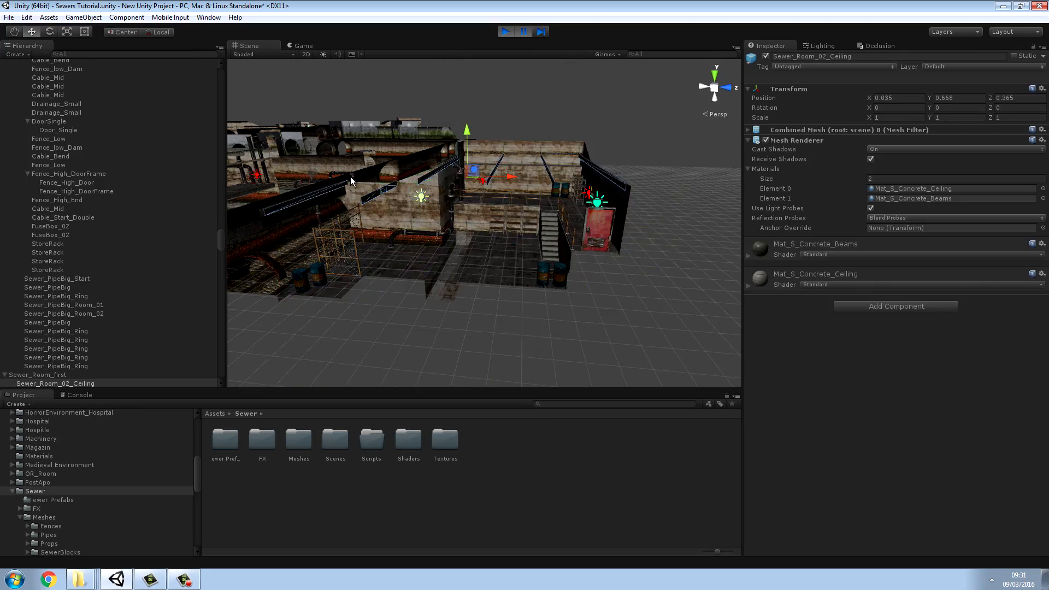
# Step: Inspect the tunnel from inside, looking toward the end archway and the opening to the first room
pyautogui.press('w')
pyautogui.moveTo(349, 180); pyautogui.dragTo(561, 83, button='right')
pyautogui.press('s')
pyautogui.press('w')
pyautogui.press('w')
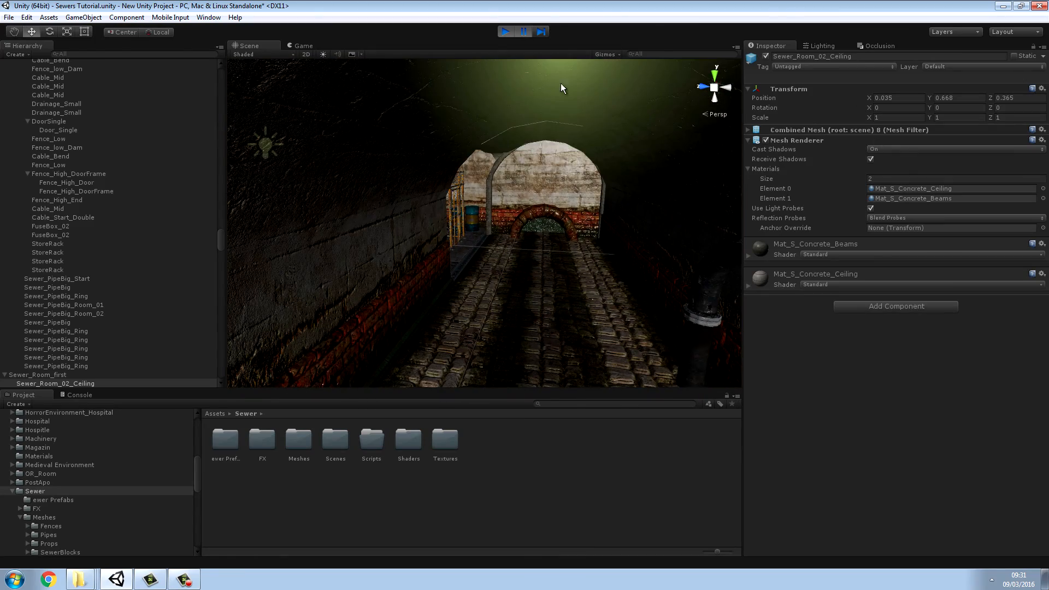
pyautogui.press('s')
pyautogui.moveTo(531, 137); pyautogui.dragTo(570, 168, button='right')
pyautogui.press('w')
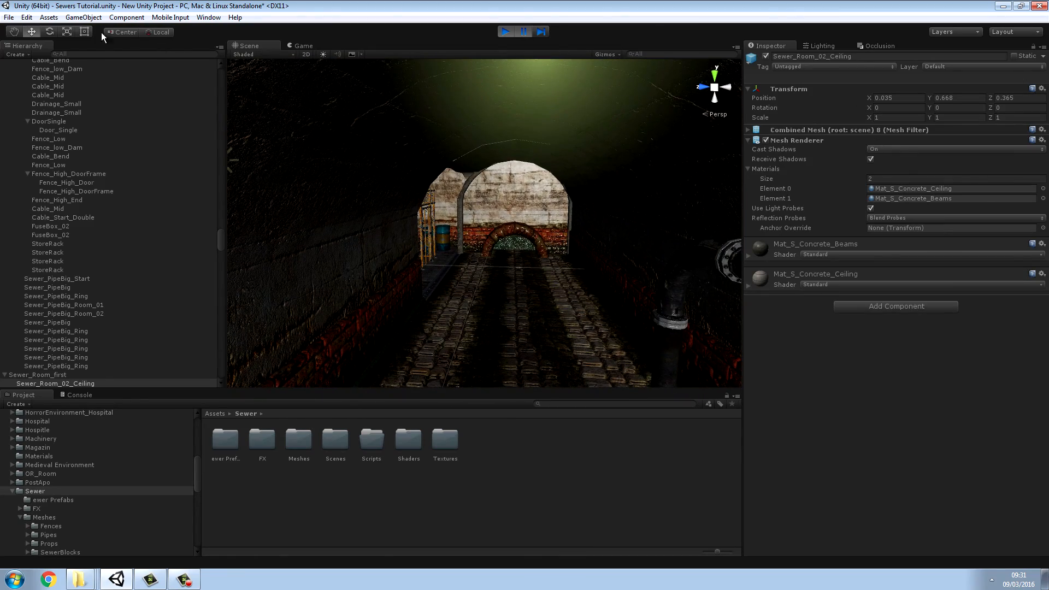
# Step: Try to save the scene as a new file
pyautogui.click(10, 18)
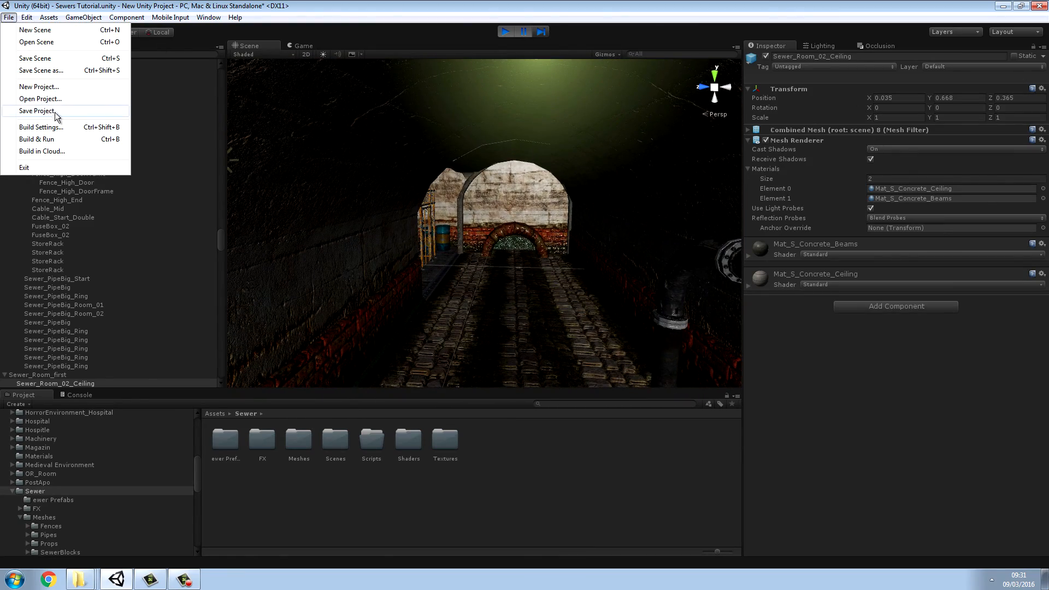
pyautogui.click(53, 71)
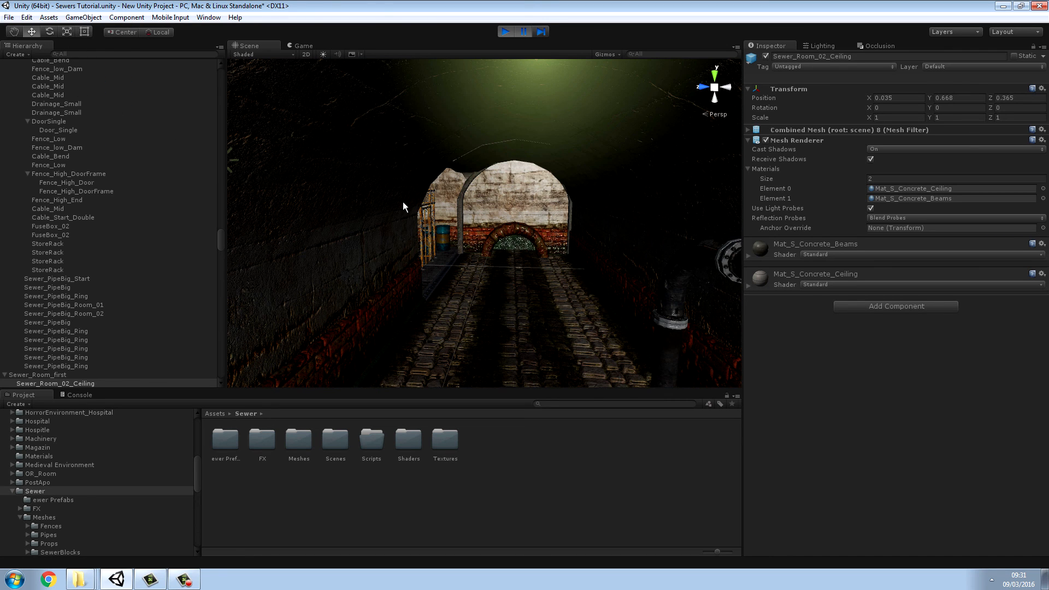
pyautogui.press('s')
pyautogui.moveTo(403, 202)
pyautogui.mouseDown(button='right')
pyautogui.moveTo(413, 253)
pyautogui.moveTo(419, 188)
pyautogui.mouseUp(button='right')
pyautogui.press('w')
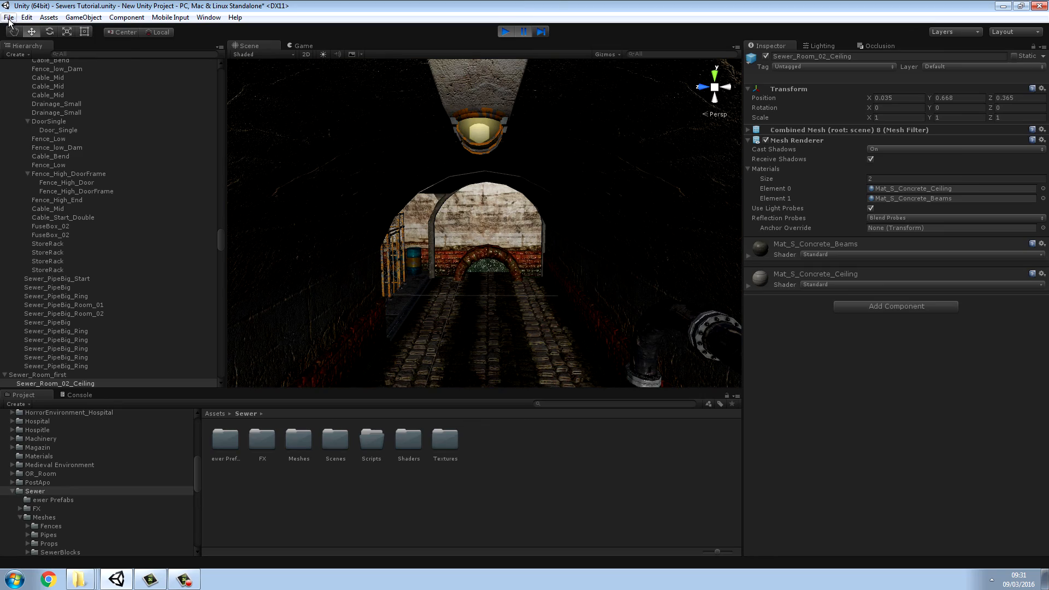
pyautogui.click(9, 17)
pyautogui.click(43, 76)
# Step: Reposition Sewer_Room_02_Ceiling to about X 0.04, Y 0.49, Z 0.37
pyautogui.press('s')
pyautogui.moveTo(376, 168); pyautogui.dragTo(195, 182, button='right')
pyautogui.press('w')
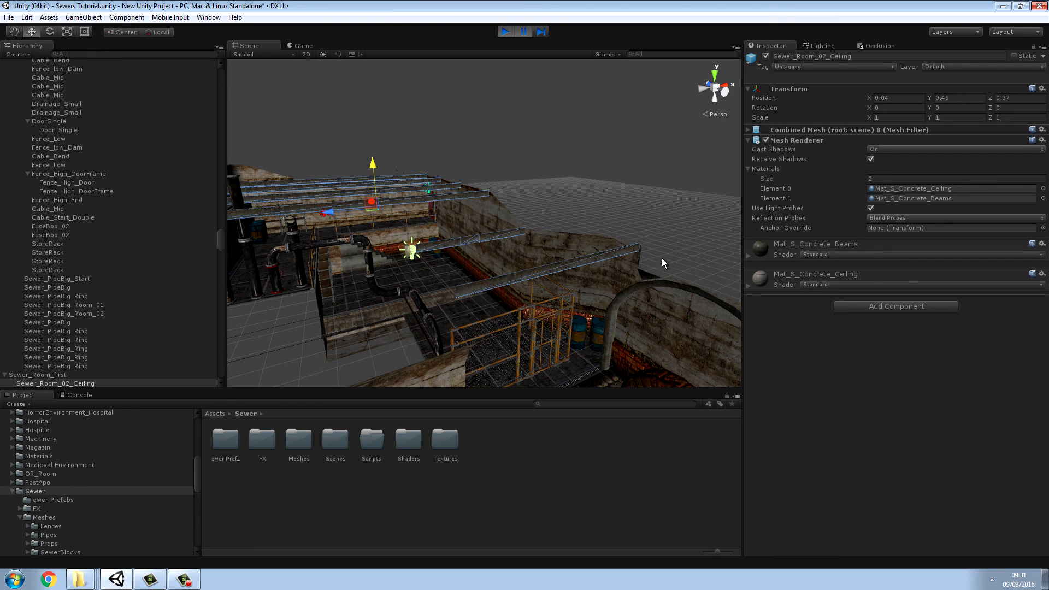
# Step: Add a Mesh Collider component to Sewer_Room_02_Ceiling and check the ceiling from inside the room
pyautogui.click(862, 308)
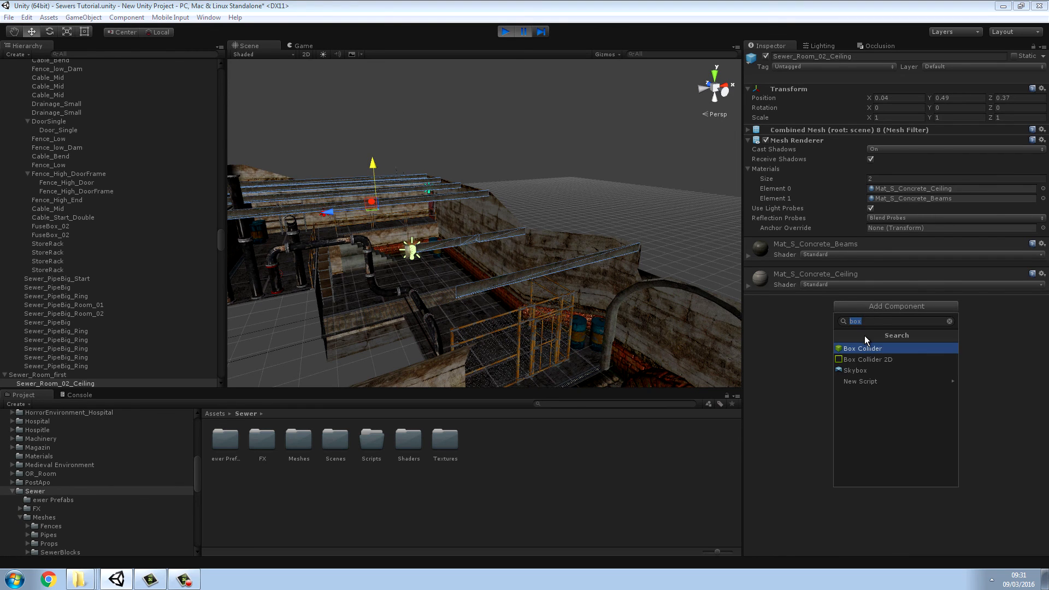
pyautogui.write('mesh')
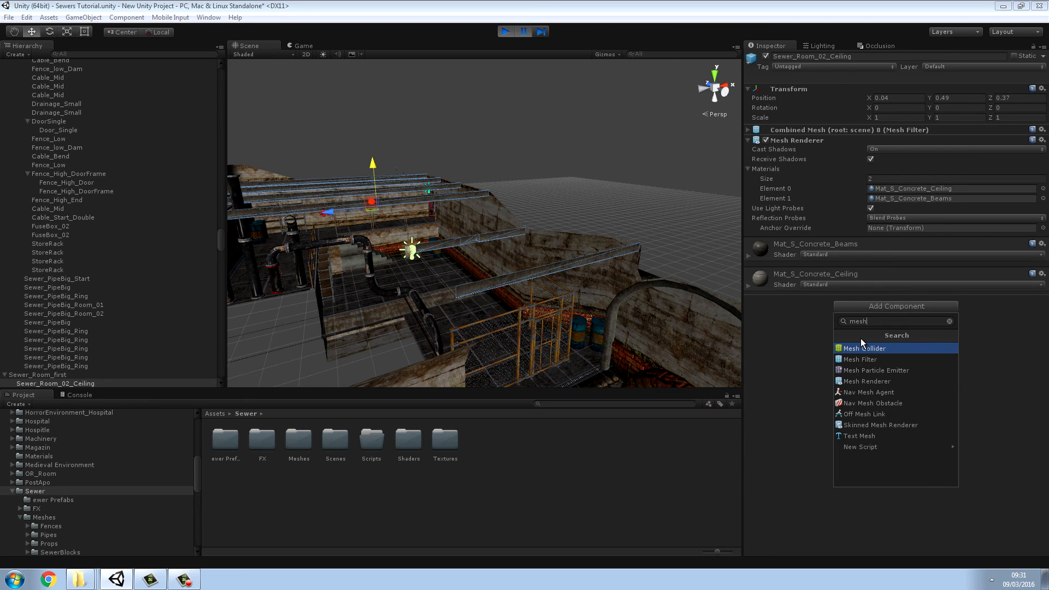
pyautogui.click(882, 349)
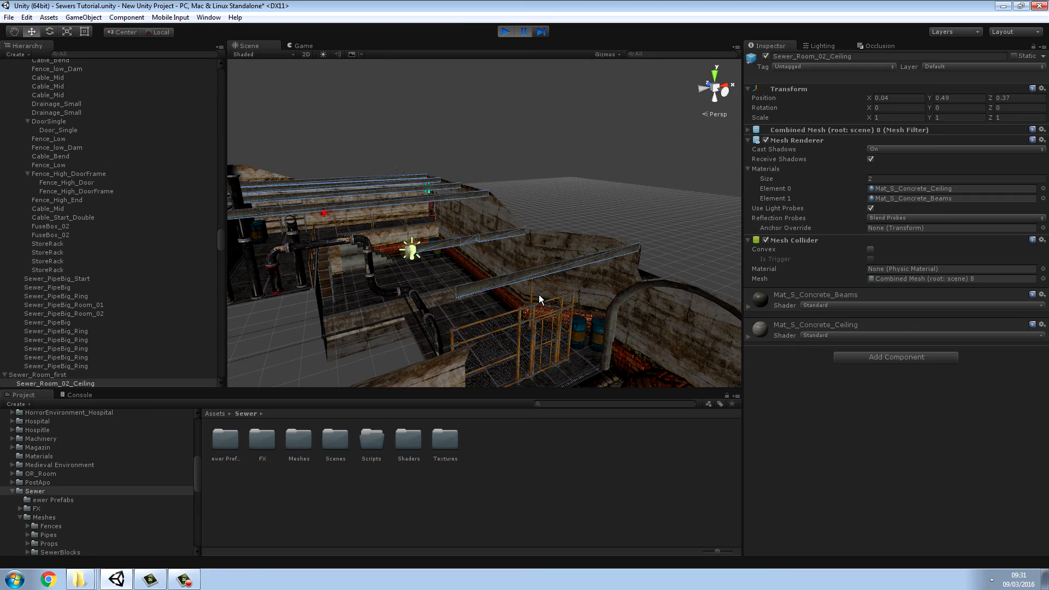
pyautogui.moveTo(538, 294); pyautogui.dragTo(937, 281, button='right')
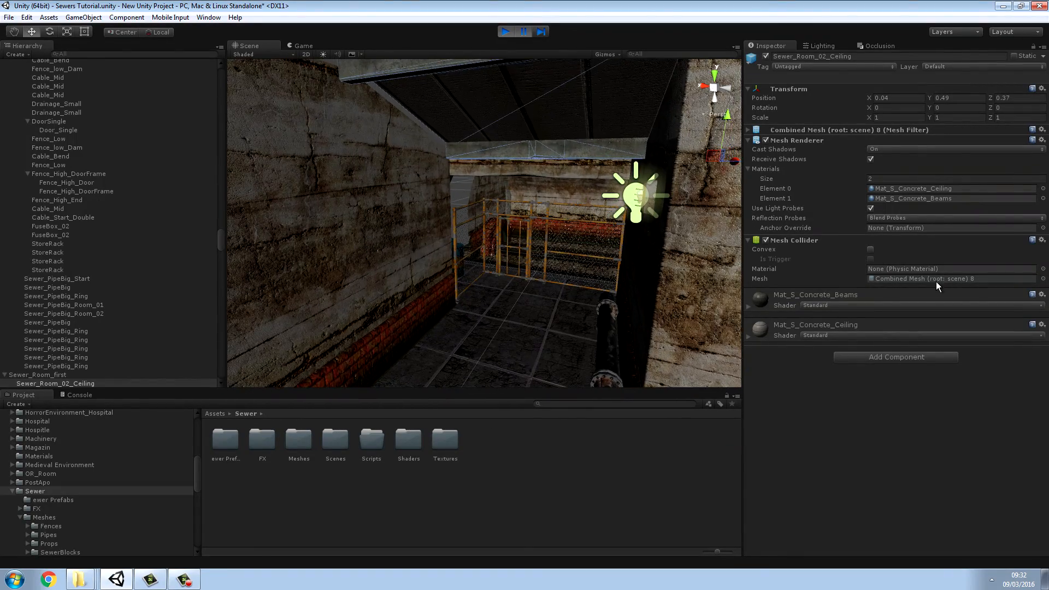
# Step: Move the Sewer_Tunnel_End block beside the fenced area along its tunnel to about X 32.4
pyautogui.click(659, 473)
pyautogui.moveTo(547, 333); pyautogui.dragTo(418, 252, button='right')
pyautogui.click(418, 253)
pyautogui.scroll(-3, 465, 259)
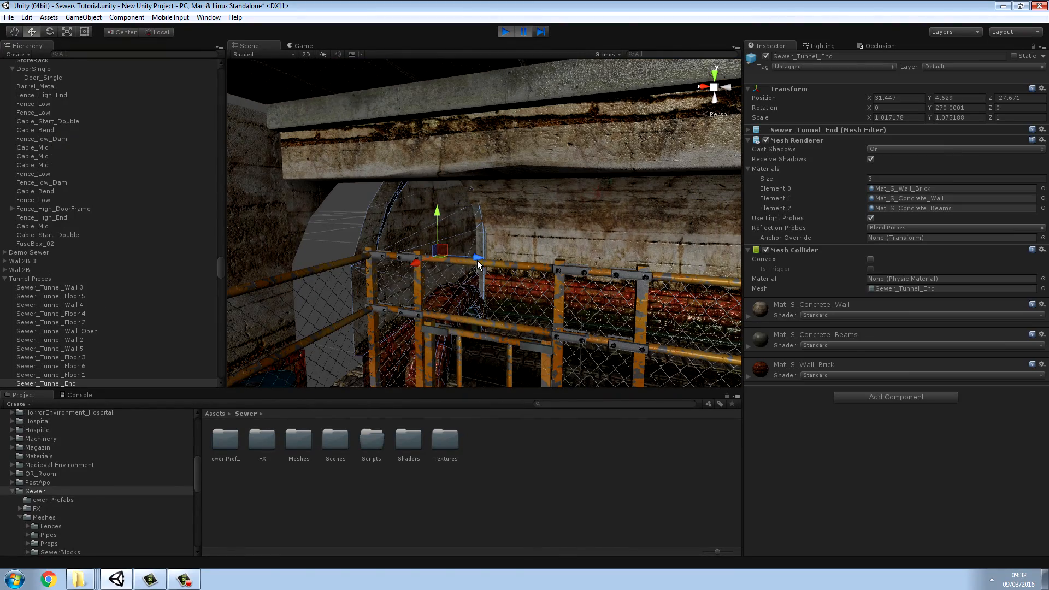
pyautogui.moveTo(478, 258); pyautogui.dragTo(435, 261)
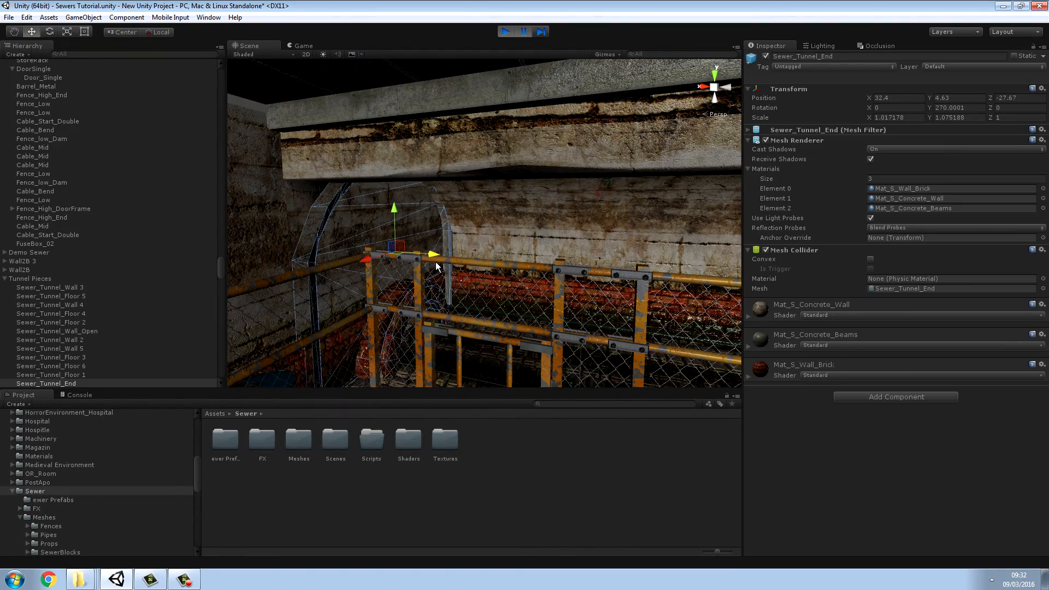
# Step: Fine-tune Sewer_Tunnel_End to about X 32.23, then shift it sideways to centre the end wall in the tunnel arch
pyautogui.moveTo(435, 262); pyautogui.dragTo(335, 197, button='right')
pyautogui.press('w')
pyautogui.press('d')
pyautogui.press('a')
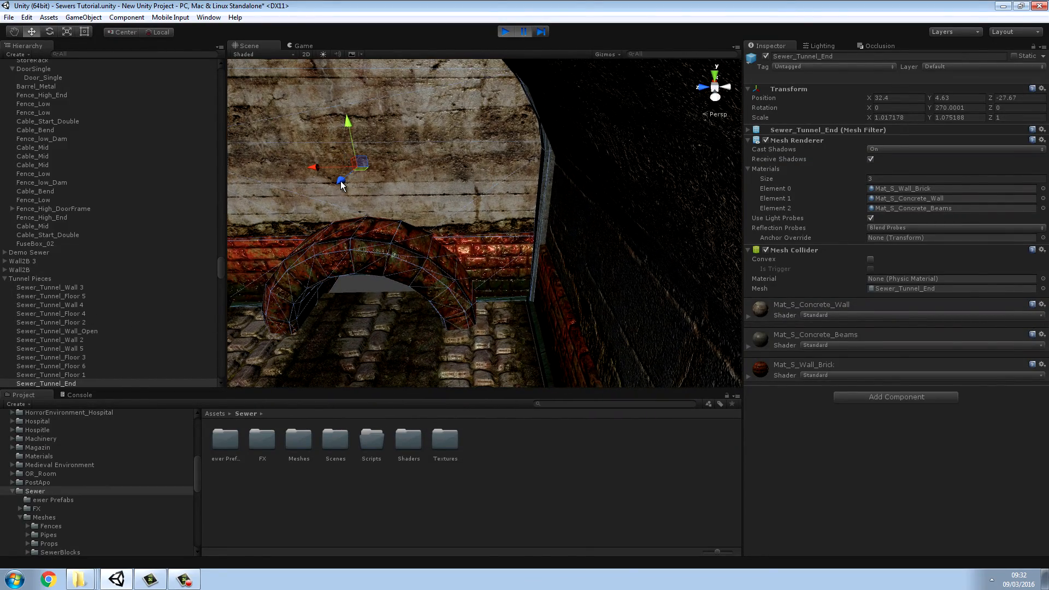
pyautogui.moveTo(342, 182); pyautogui.dragTo(336, 187)
pyautogui.press('f')
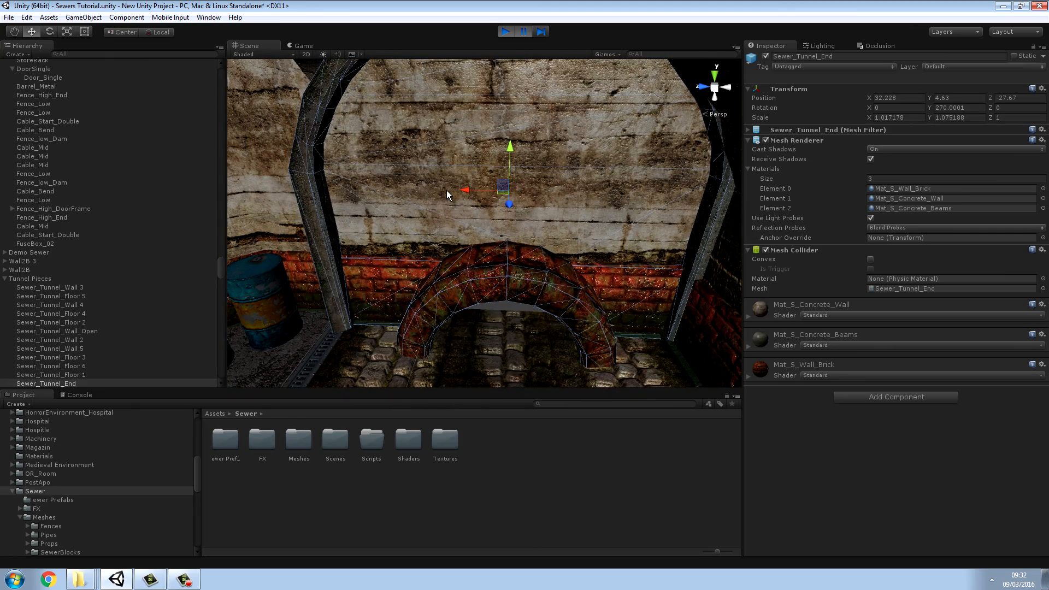
pyautogui.moveTo(465, 191); pyautogui.dragTo(506, 198)
pyautogui.click(552, 437)
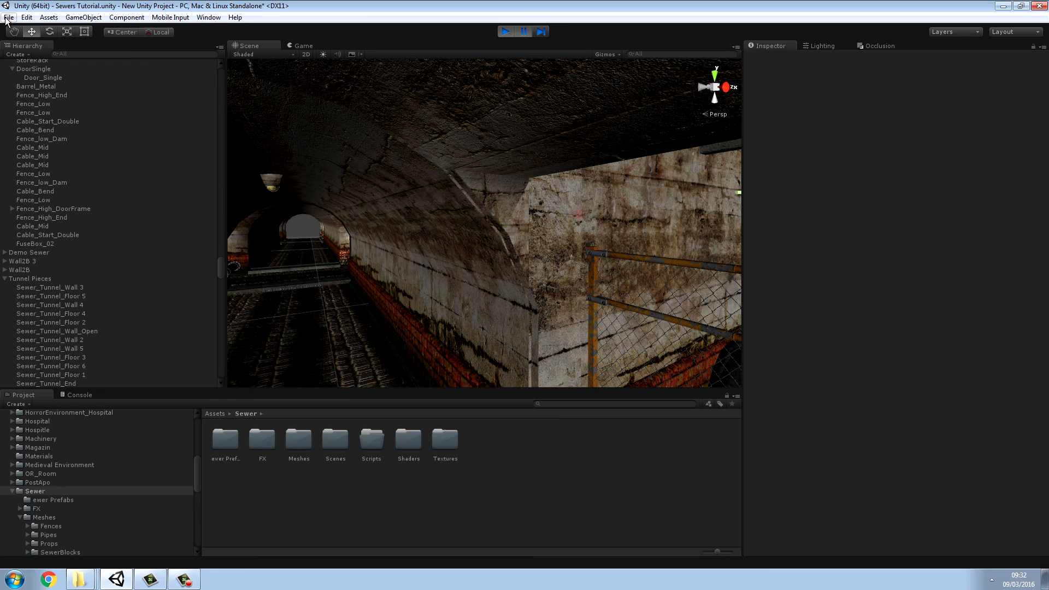
# Step: Exit Unity, saving the changes to the scene Sewers Tutorial.unity
pyautogui.click(8, 18)
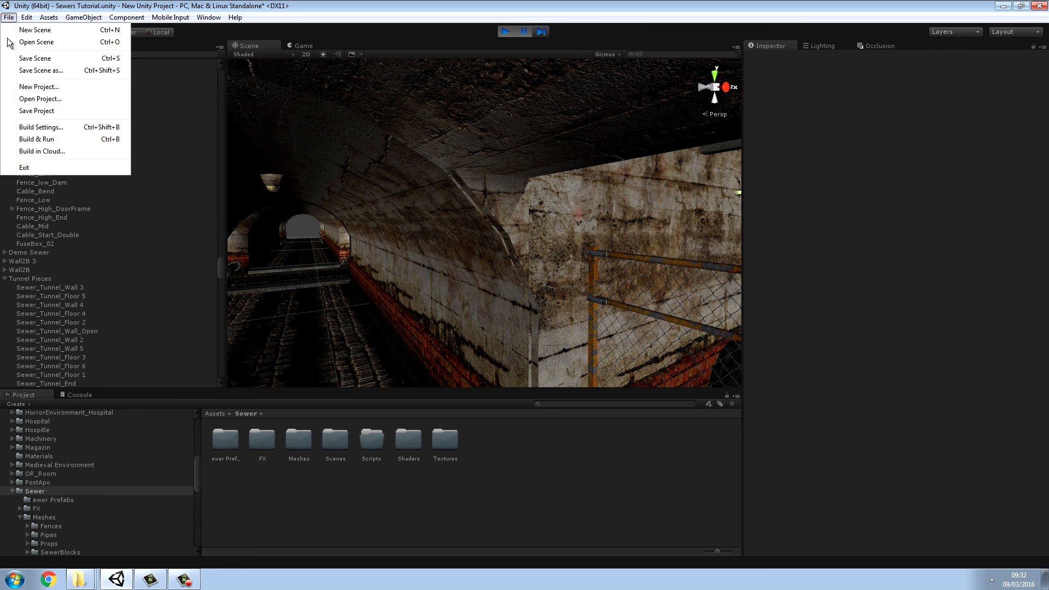
pyautogui.click(32, 169)
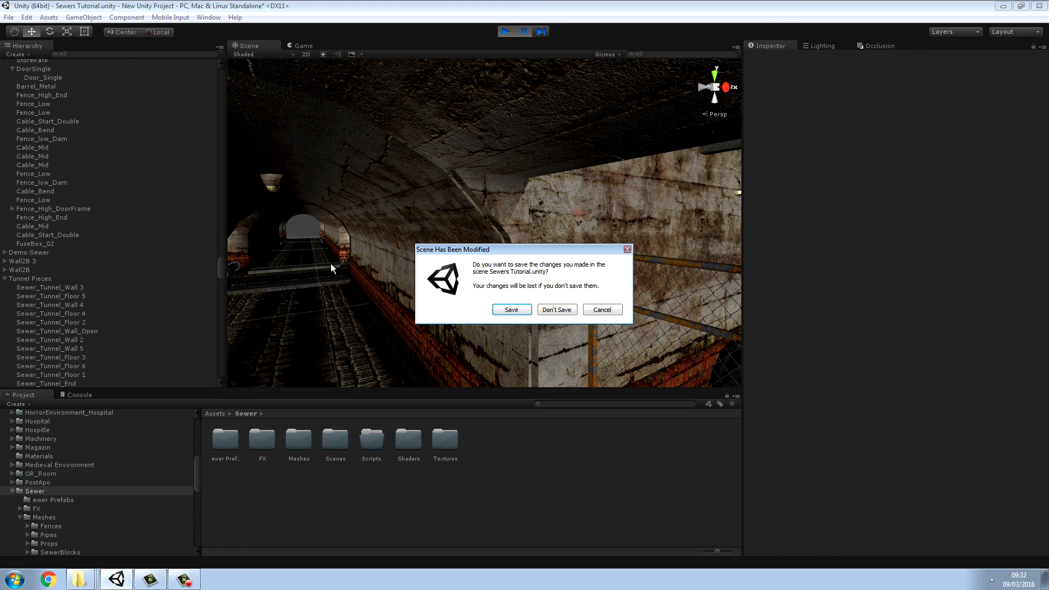
pyautogui.click(514, 310)
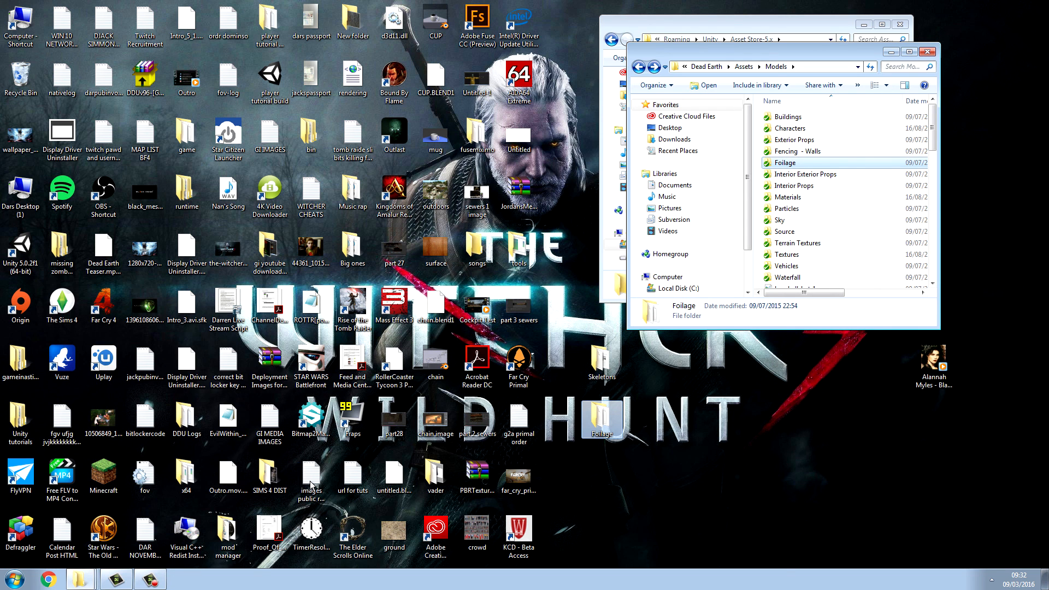
# Step: Close the Models and Asset Store-5.x folder windows open on the desktop
pyautogui.click(154, 577)
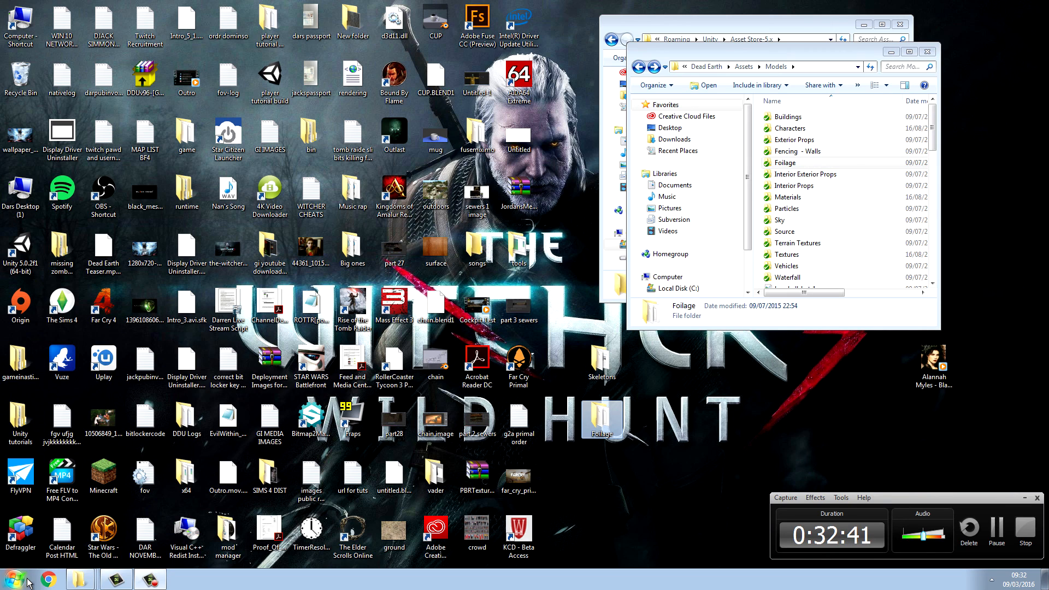
pyautogui.click(928, 51)
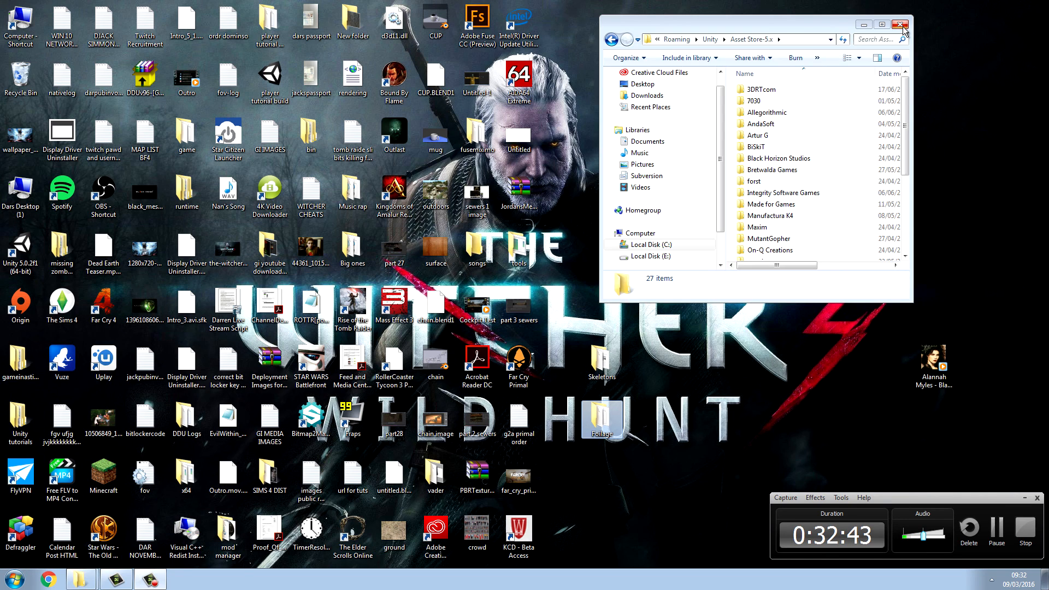
pyautogui.click(902, 26)
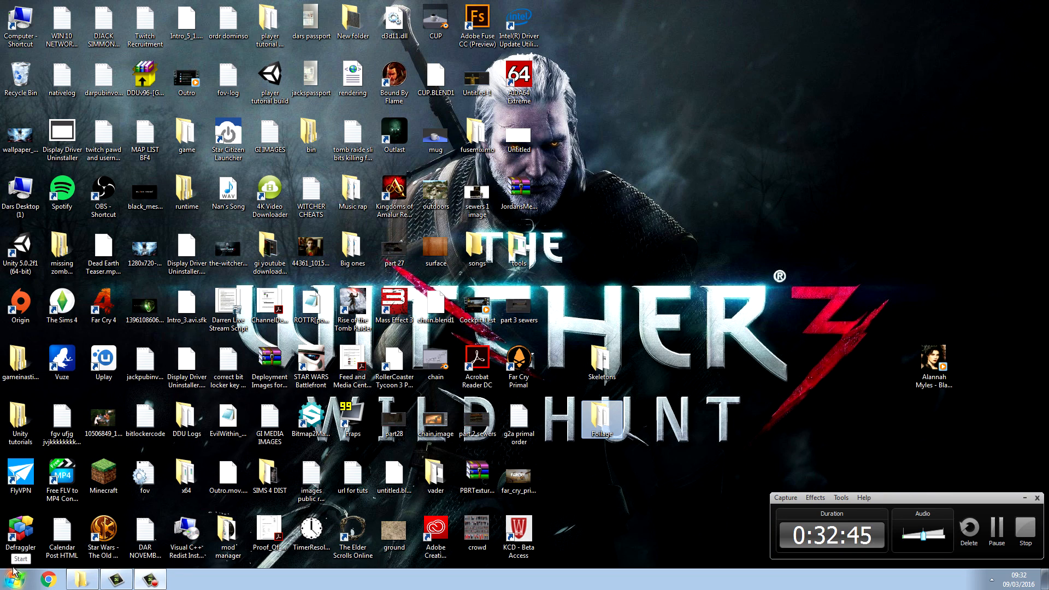
# Step: Reopen the Sewers Tutorial scene in Unity from the Assets folder of New Unity Project in Unity tutorials
pyautogui.doubleClick(19, 421)
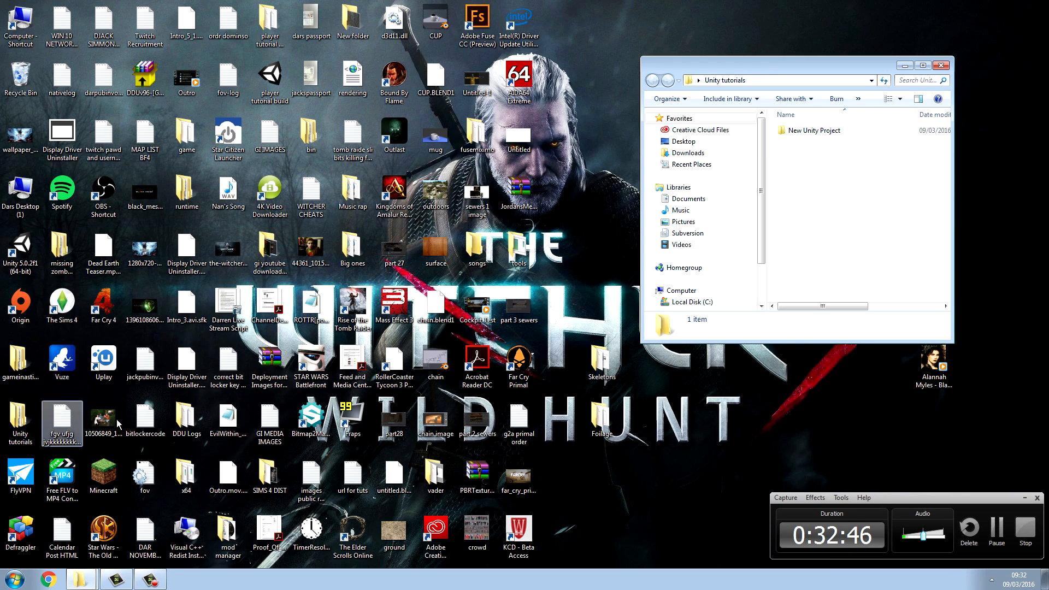
pyautogui.doubleClick(809, 132)
pyautogui.doubleClick(815, 133)
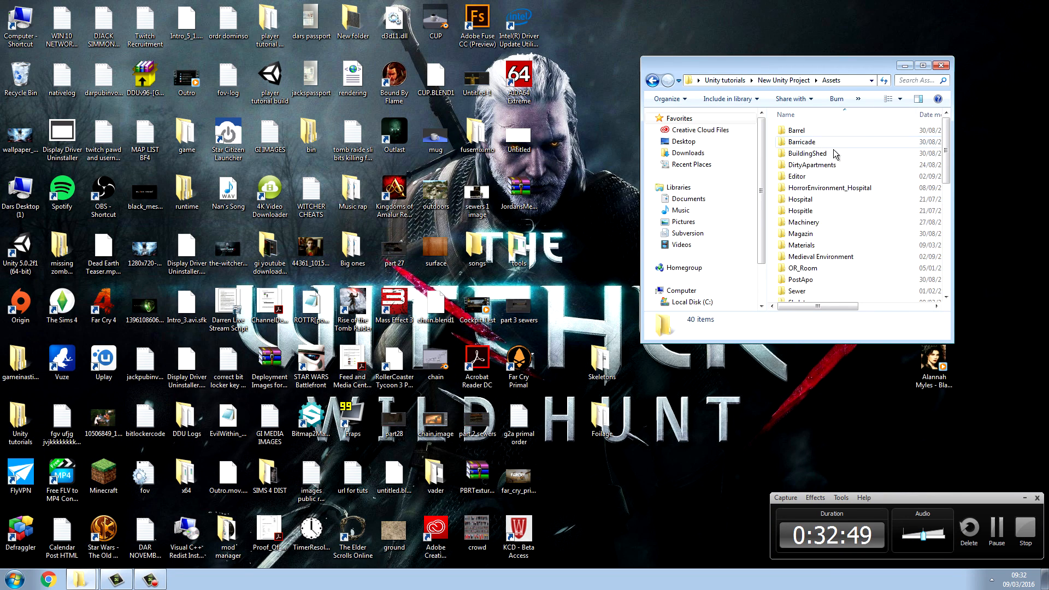
pyautogui.scroll(-8, 848, 199)
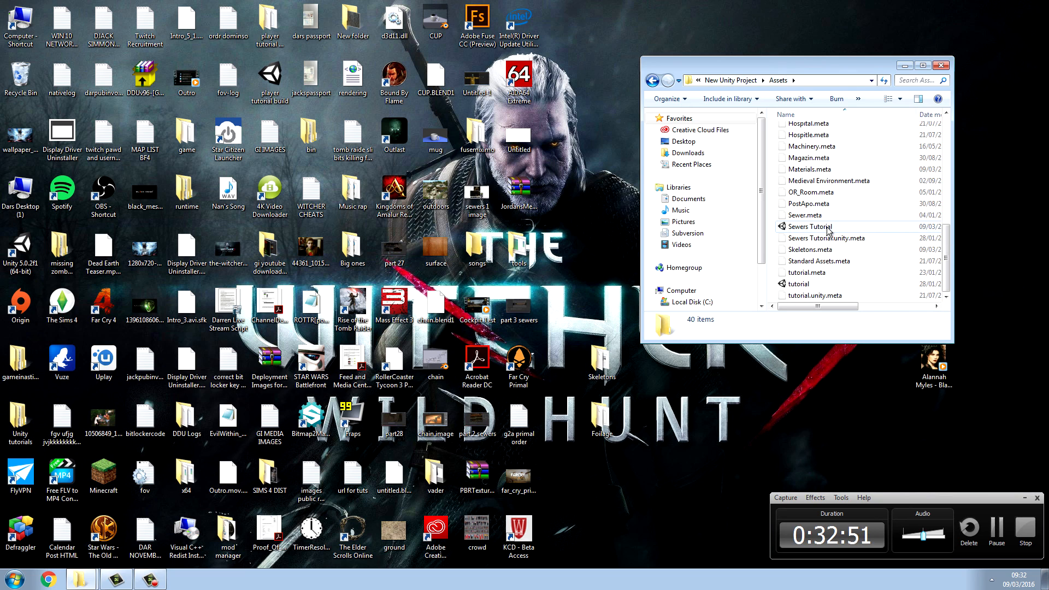
pyautogui.doubleClick(817, 227)
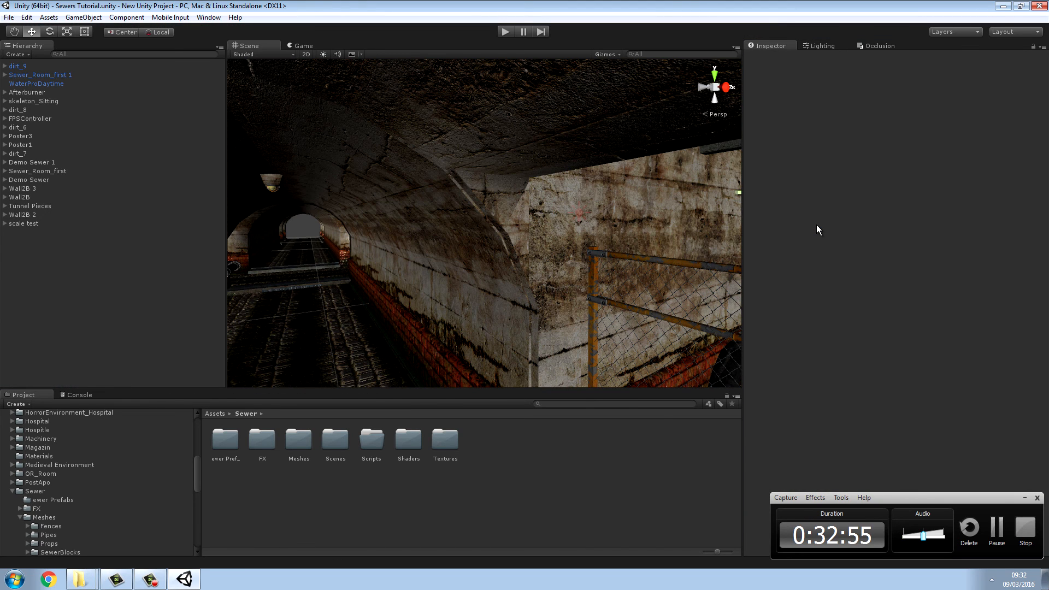
# Step: Stretch Sewer_Room_02_Walls upward to meet the ceiling, to a Y scale of about 1.018, using the Rect tool
pyautogui.moveTo(499, 222); pyautogui.dragTo(693, 211, button='right')
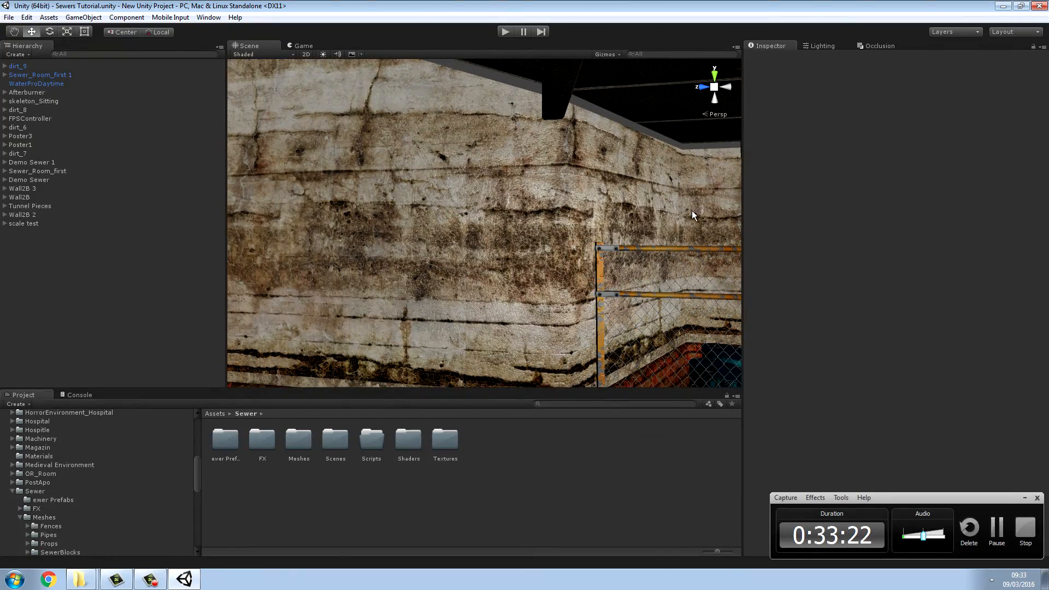
pyautogui.click(536, 192)
pyautogui.moveTo(537, 193); pyautogui.dragTo(625, 213, button='right')
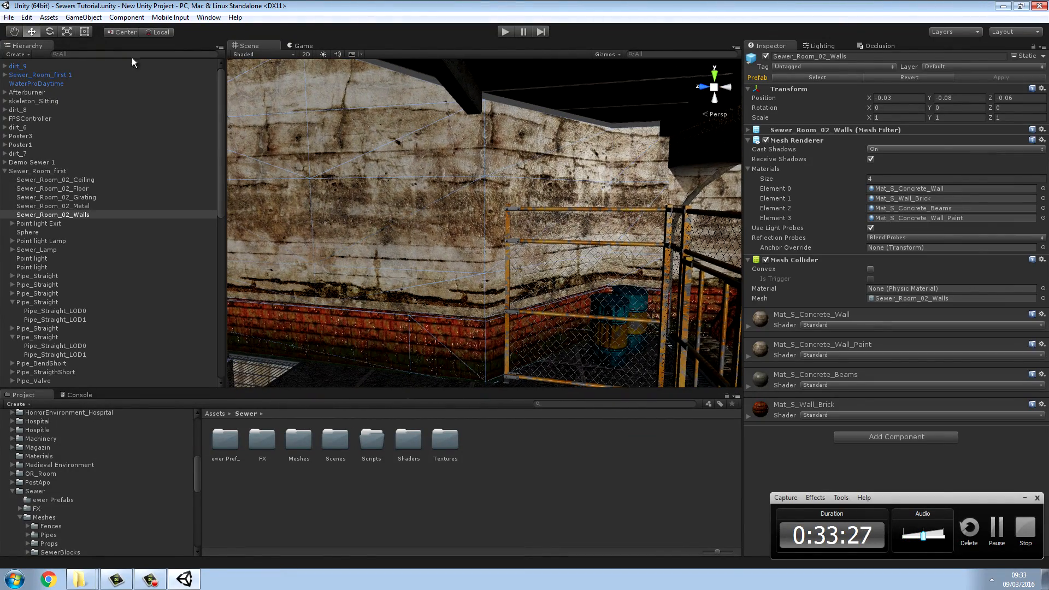
pyautogui.moveTo(257, 86); pyautogui.dragTo(412, 133, button='right')
pyautogui.moveTo(419, 140); pyautogui.dragTo(429, 135)
pyautogui.click(535, 489)
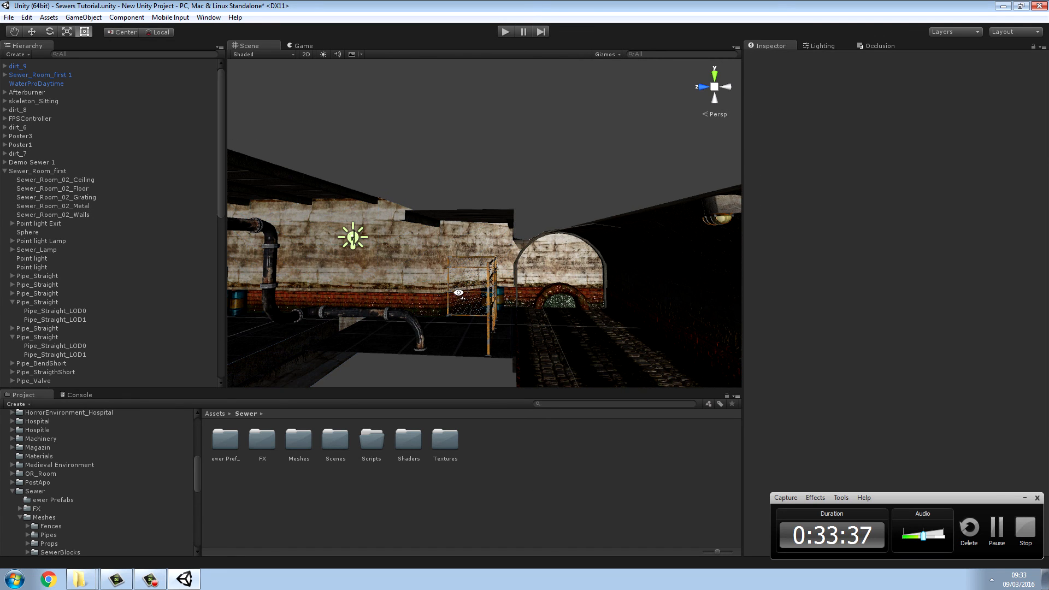
# Step: Examine the first room's walls along the ceiling beams and around the red door for remaining gaps
pyautogui.moveTo(461, 295); pyautogui.dragTo(183, 135, button='right')
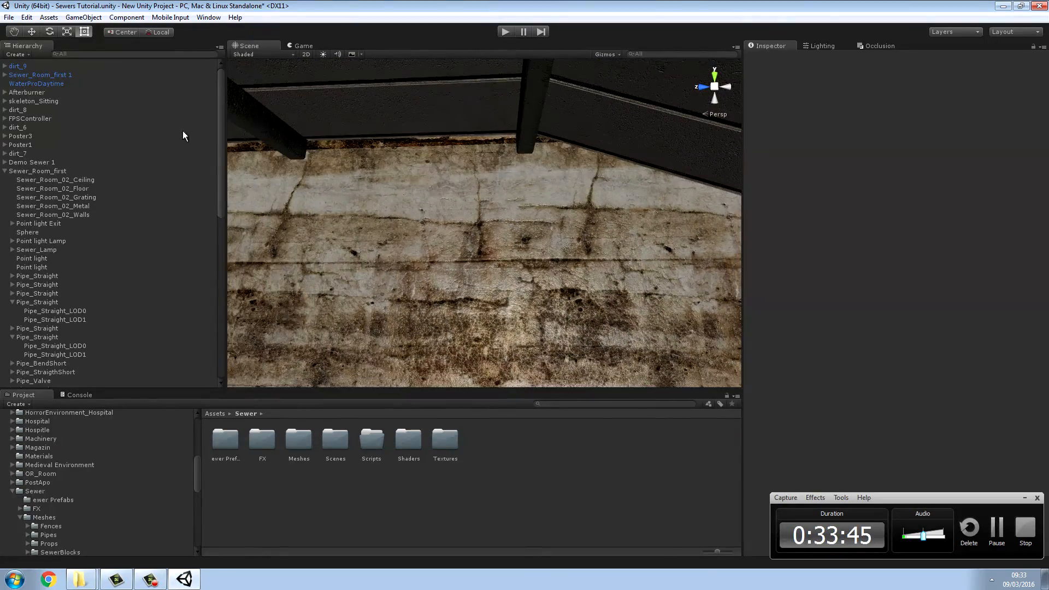
pyautogui.moveTo(430, 212)
pyautogui.mouseDown(button='right')
pyautogui.moveTo(380, 132)
pyautogui.moveTo(415, 197)
pyautogui.mouseUp(button='right')
pyautogui.press('t')
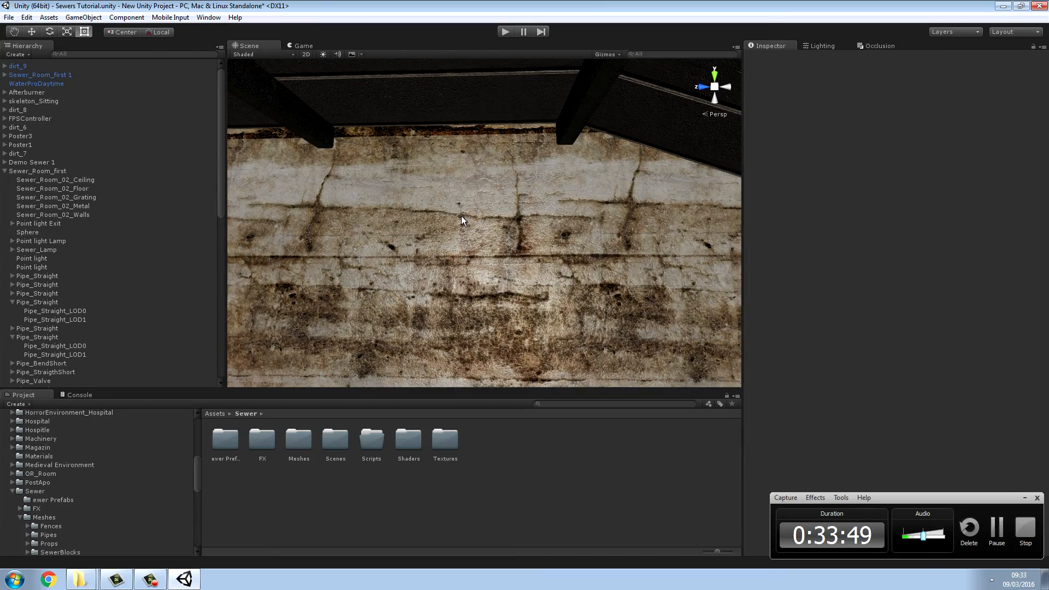
pyautogui.click(289, 123)
pyautogui.press('f')
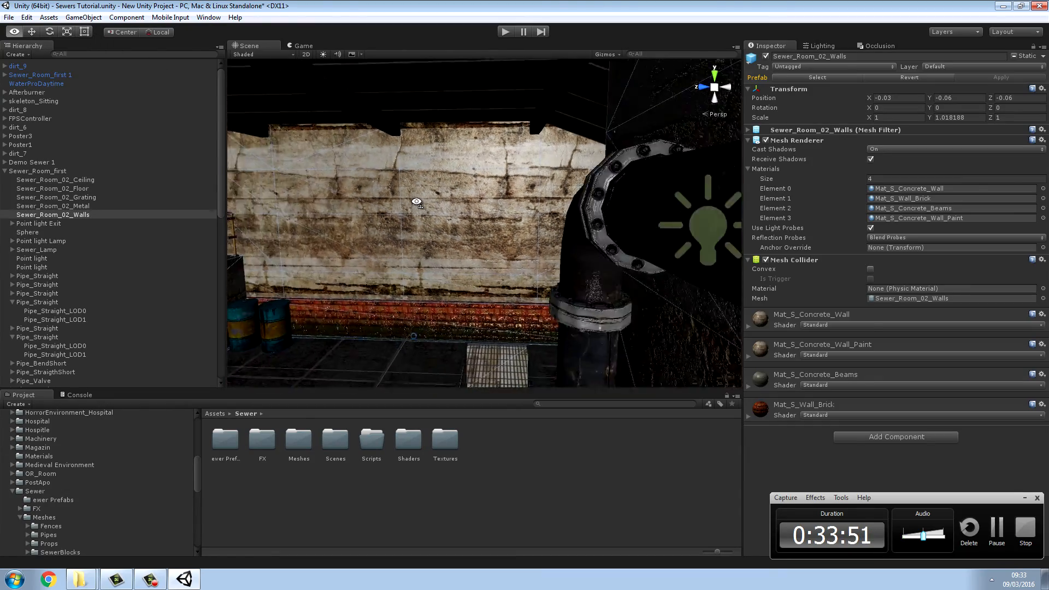
pyautogui.moveTo(468, 162); pyautogui.dragTo(468, 160)
pyautogui.click(555, 348)
pyautogui.press('w')
pyautogui.moveTo(533, 307); pyautogui.dragTo(645, 271, button='right')
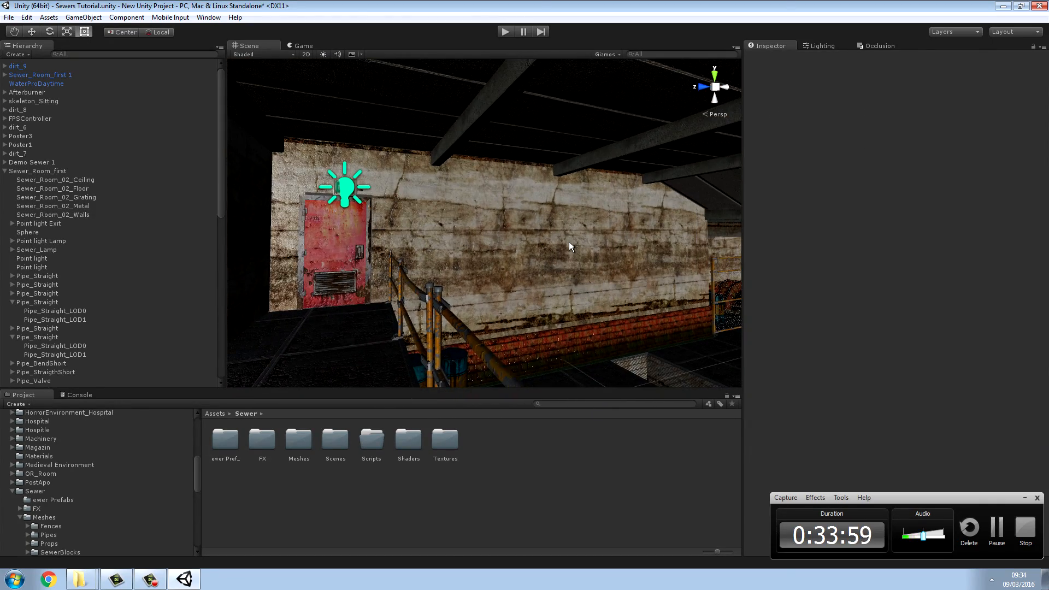
pyautogui.moveTo(569, 242); pyautogui.dragTo(535, 162, button='right')
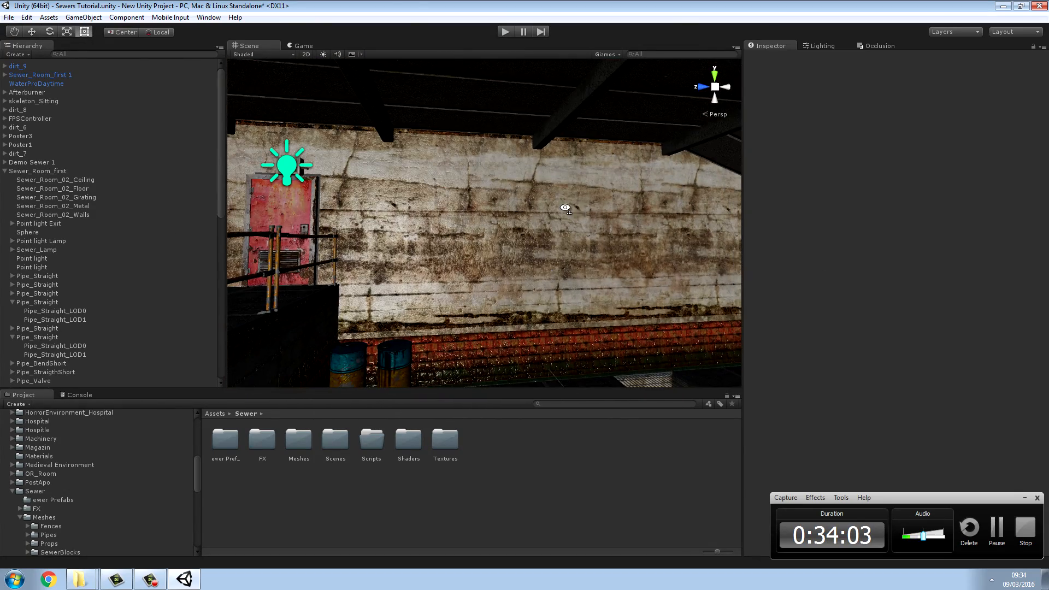
# Step: Look through the tunnel toward the far archways and examine its lighting around the ceiling lamp
pyautogui.moveTo(565, 208); pyautogui.dragTo(1026, 196, button='right')
pyautogui.press('w')
pyautogui.press('w')
pyautogui.press('s')
pyautogui.press('w')
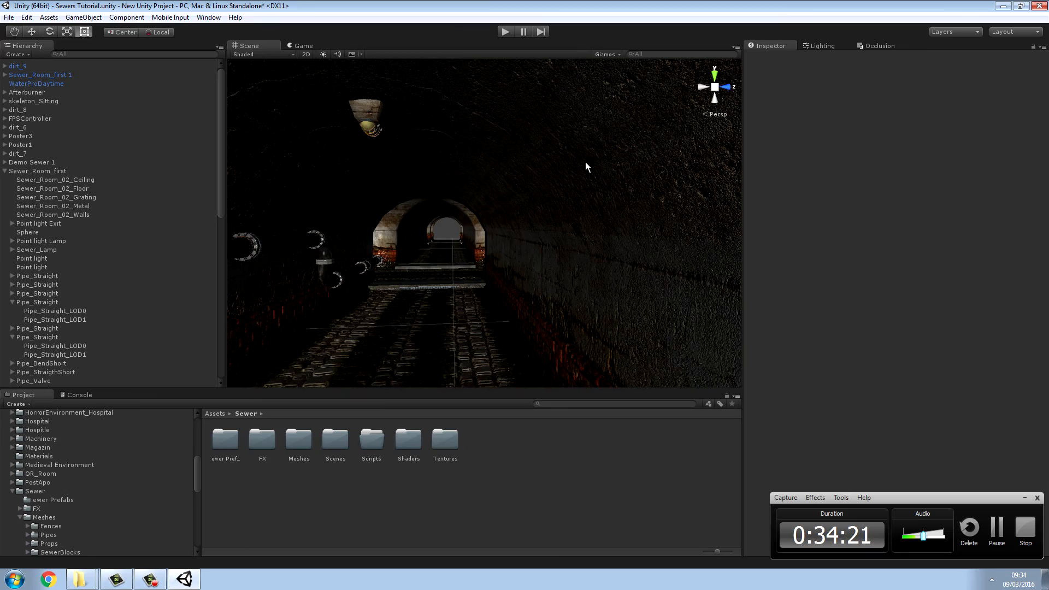
pyautogui.moveTo(586, 162); pyautogui.dragTo(588, 158, button='right')
pyautogui.press('a')
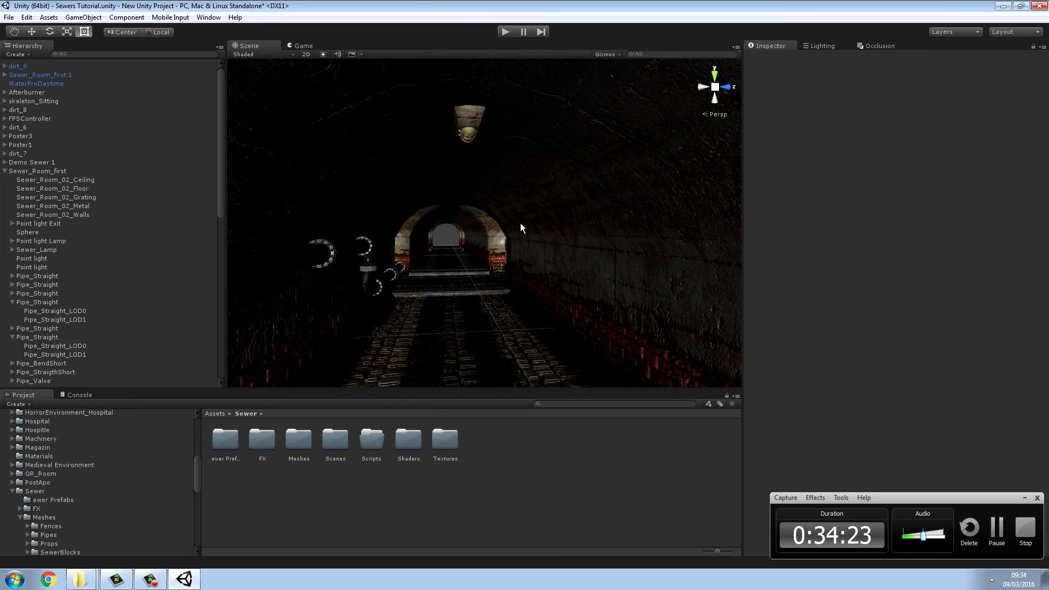
pyautogui.moveTo(520, 224); pyautogui.dragTo(781, 174, button='right')
pyautogui.press('s')
# Step: Locate the tunnel's ceiling lamp and select its parent object Sewer_Lamp in the scale test group
pyautogui.click(523, 150)
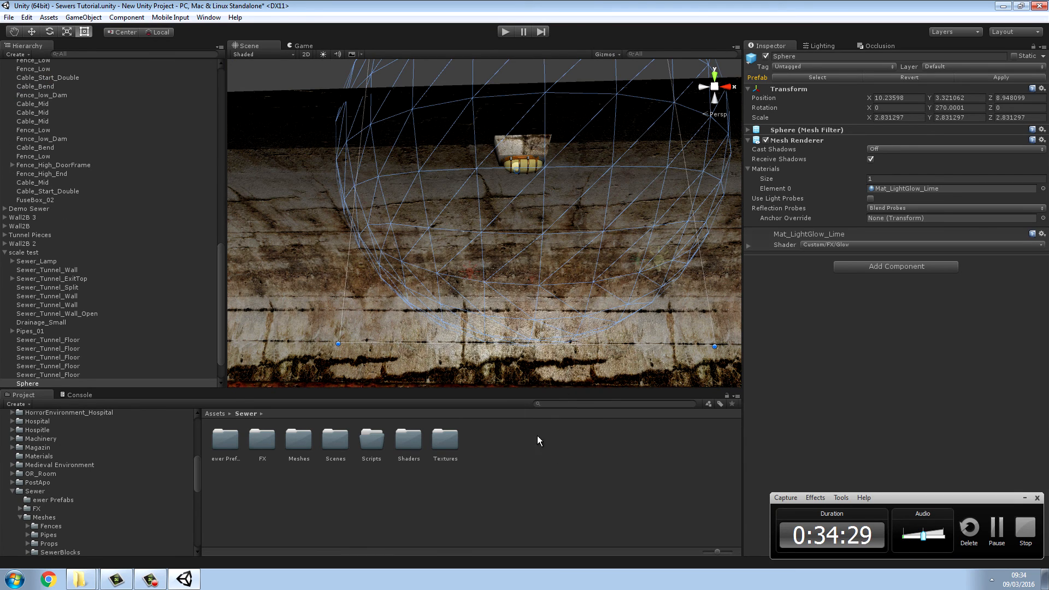
pyautogui.moveTo(222, 312); pyautogui.dragTo(222, 339)
pyautogui.click(23, 340)
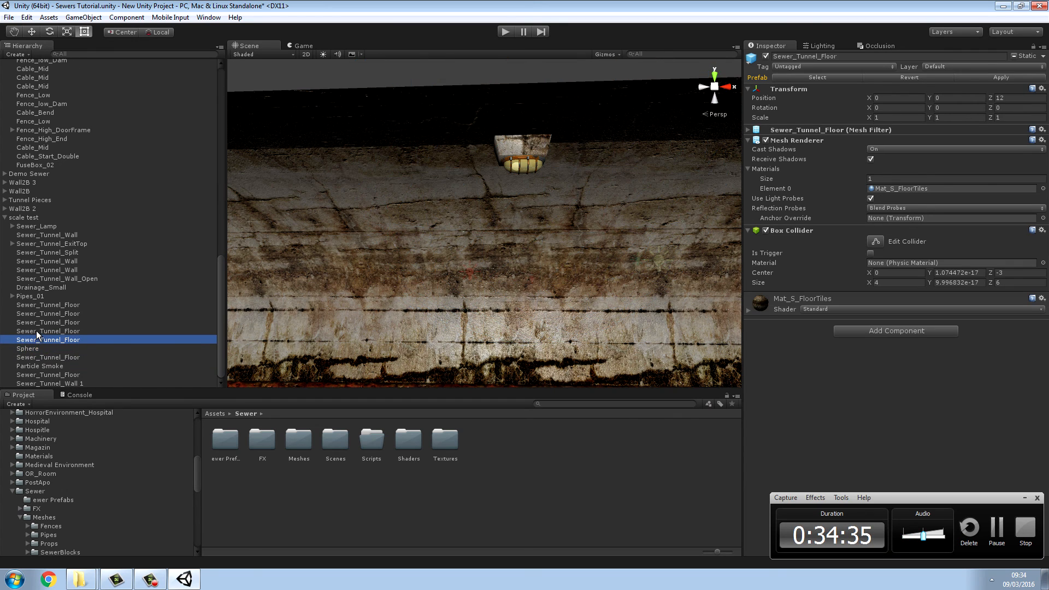
pyautogui.keyDown('alt'); pyautogui.moveTo(383, 207); pyautogui.dragTo(691, 150); pyautogui.keyUp('alt')
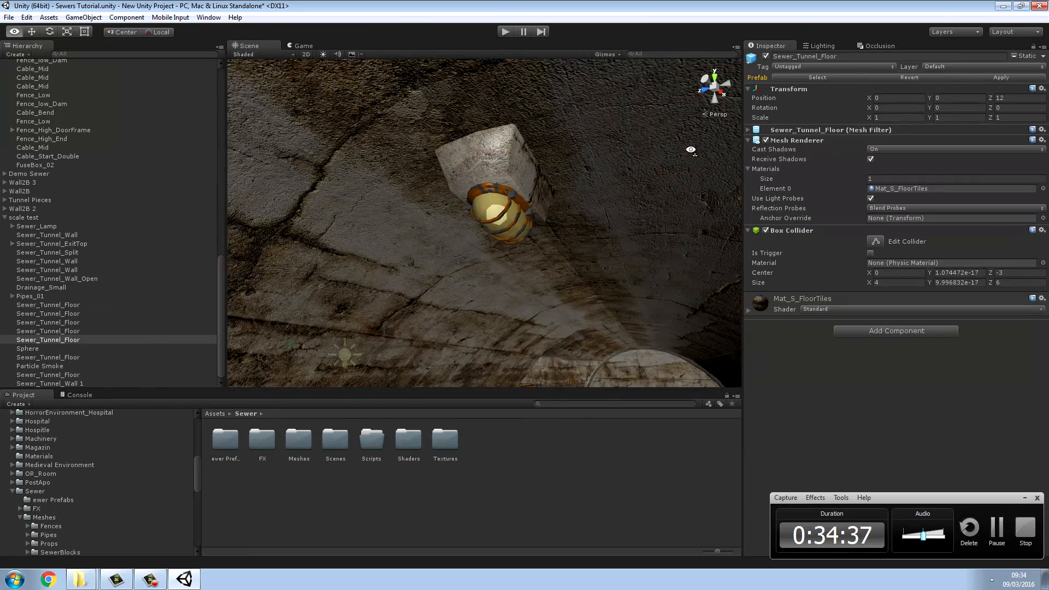
pyautogui.click(471, 167)
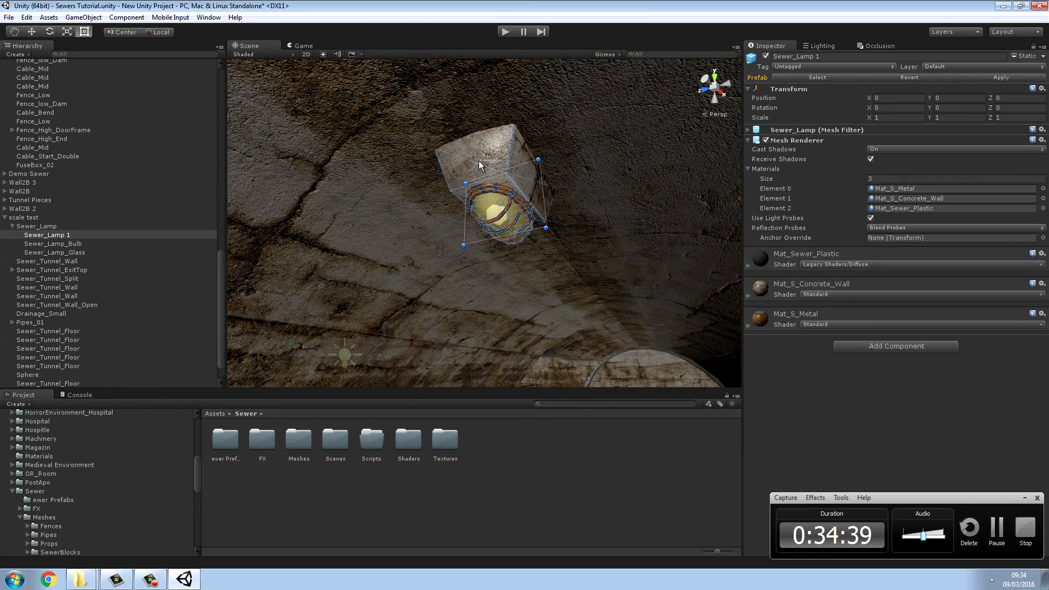
pyautogui.keyDown('alt'); pyautogui.moveTo(527, 228); pyautogui.dragTo(382, 237); pyautogui.keyUp('alt')
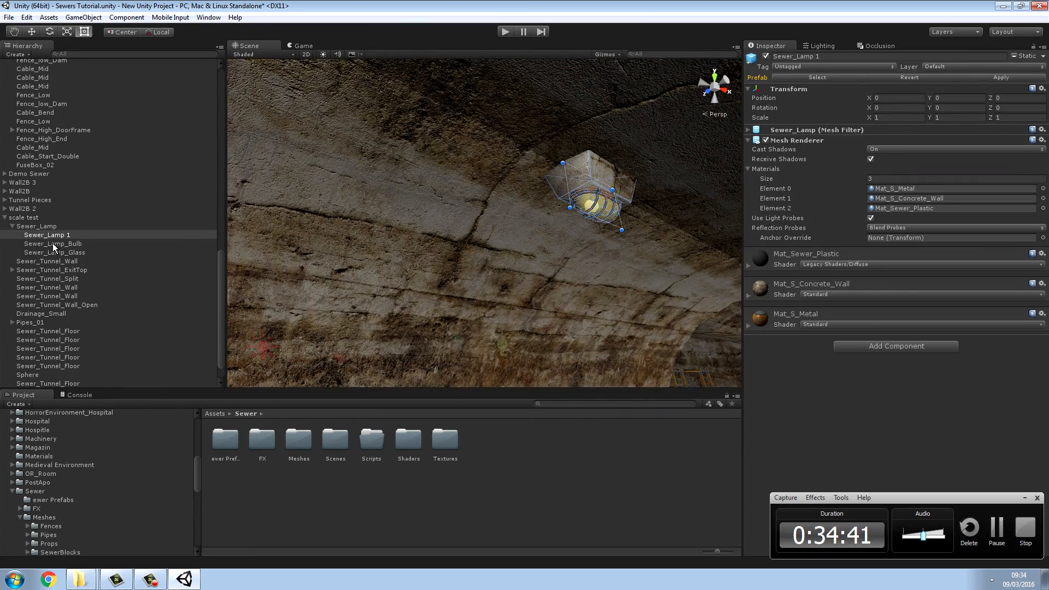
pyautogui.click(47, 225)
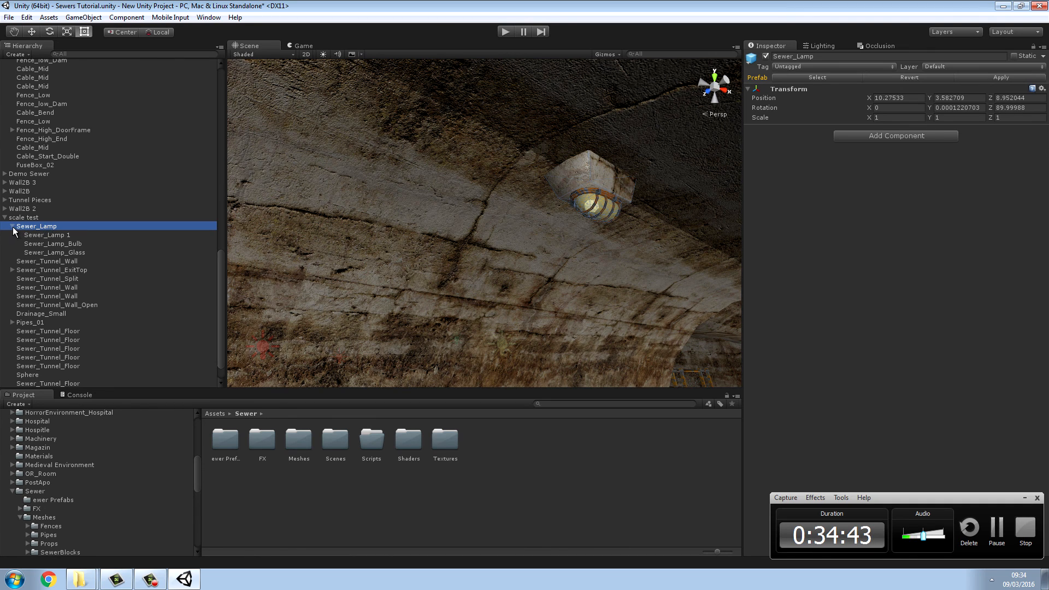
# Step: Examine the components of Sewer_Lamp 1, Sewer_Lamp_Bulb and Sewer_Lamp_Glass, ending on the parent Sewer_Lamp
pyautogui.click(34, 236)
pyautogui.click(41, 245)
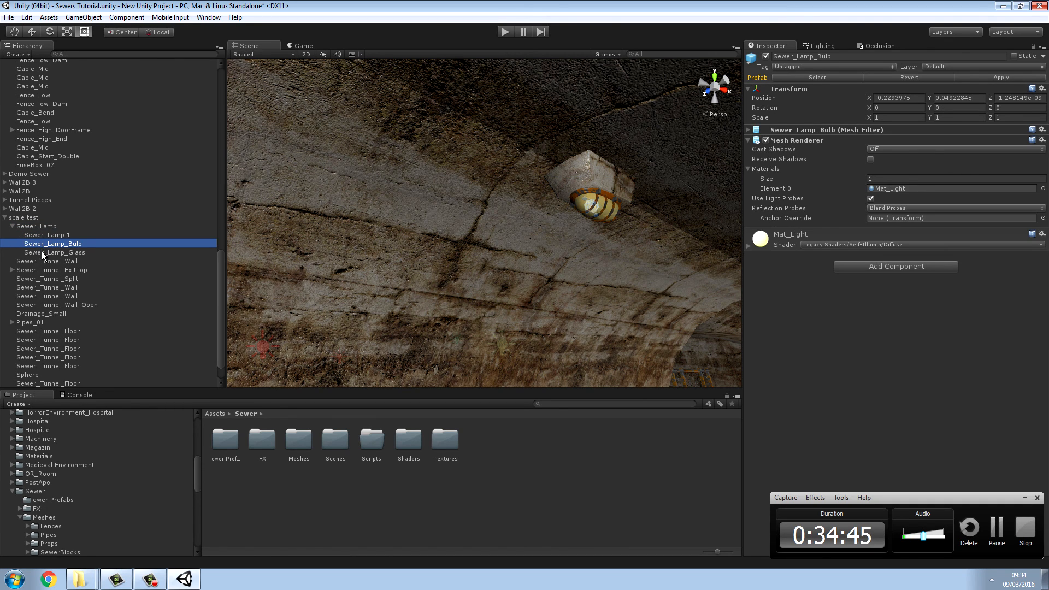
pyautogui.click(41, 253)
pyautogui.click(44, 245)
pyautogui.click(43, 235)
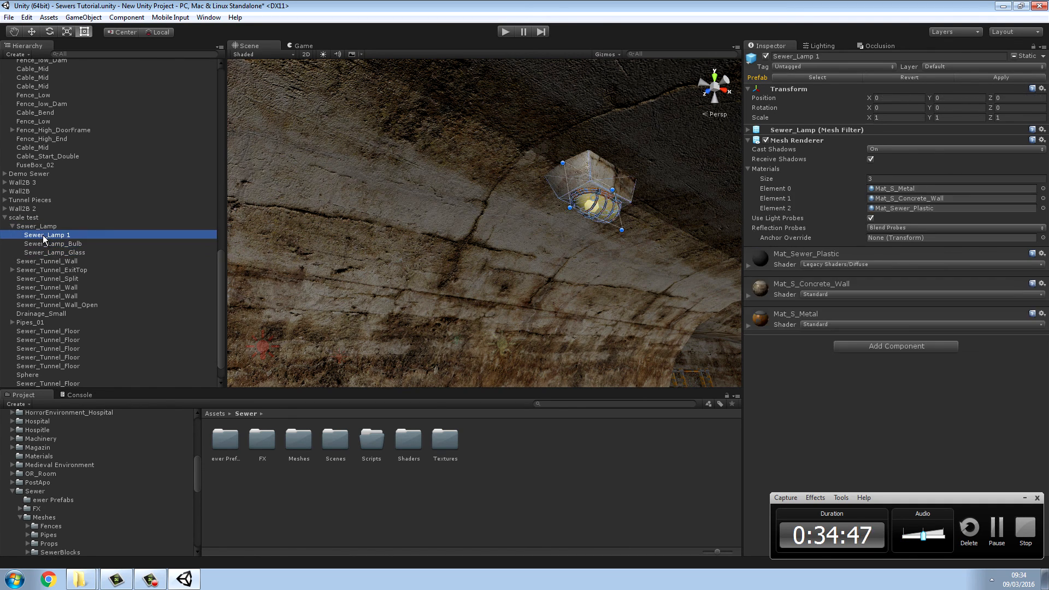
pyautogui.click(41, 241)
pyautogui.click(40, 250)
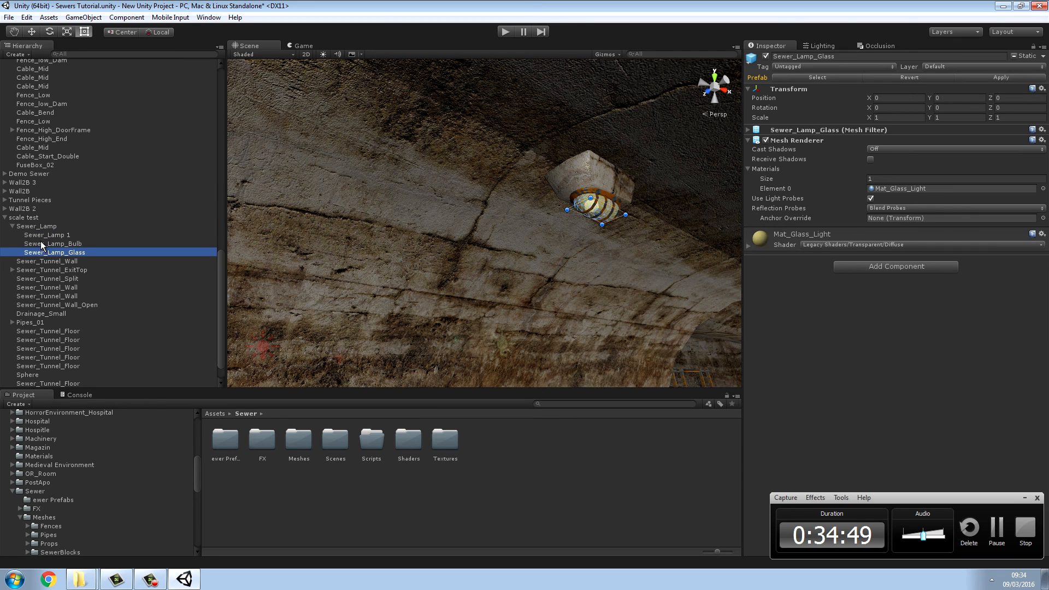
pyautogui.click(40, 242)
pyautogui.click(40, 235)
pyautogui.click(23, 227)
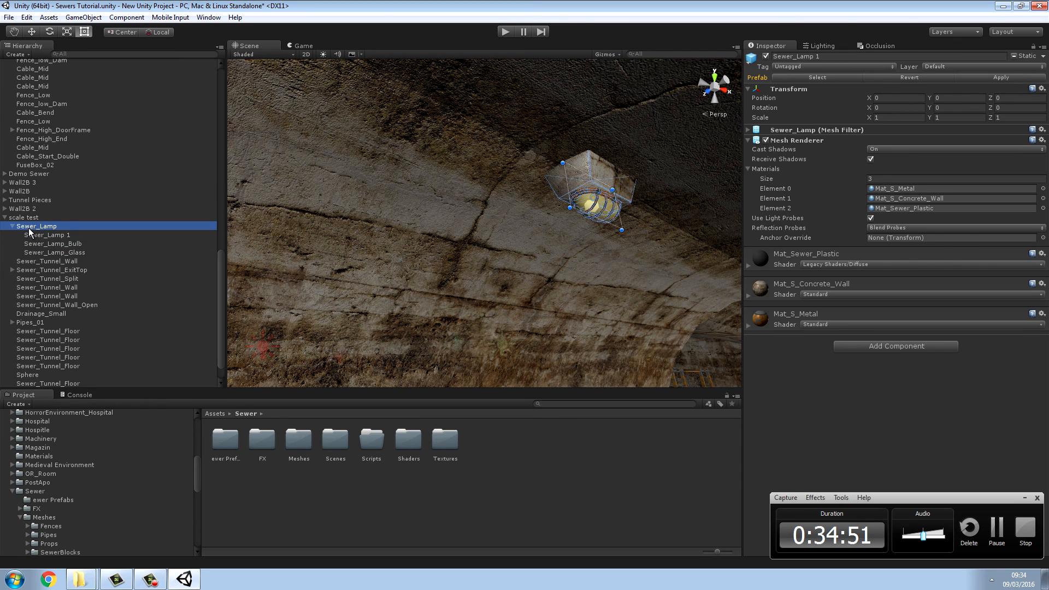
# Step: Collapse Sewer_Lamp in the scale test group and examine the glow Sphere surrounding the ceiling lamp
pyautogui.click(12, 226)
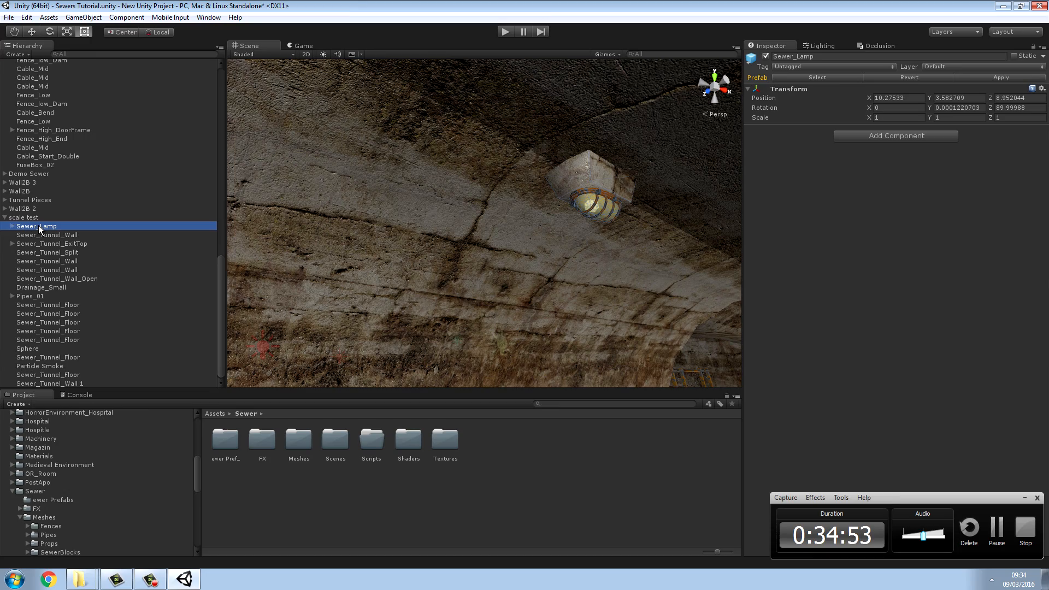
pyautogui.moveTo(521, 217); pyautogui.dragTo(390, 200, button='right')
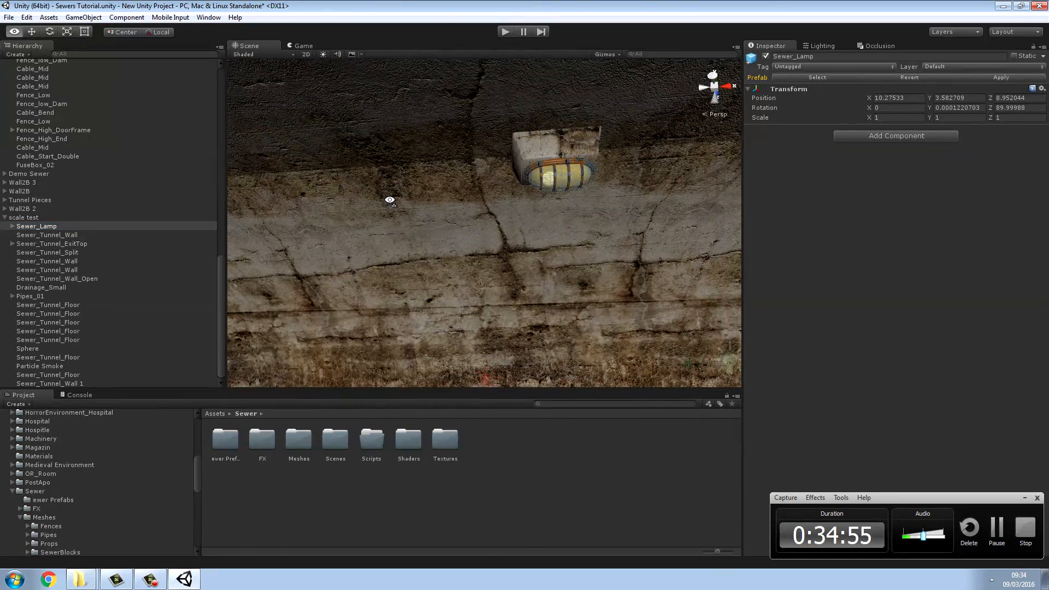
pyautogui.click(572, 188)
pyautogui.moveTo(581, 192); pyautogui.dragTo(824, 212, button='right')
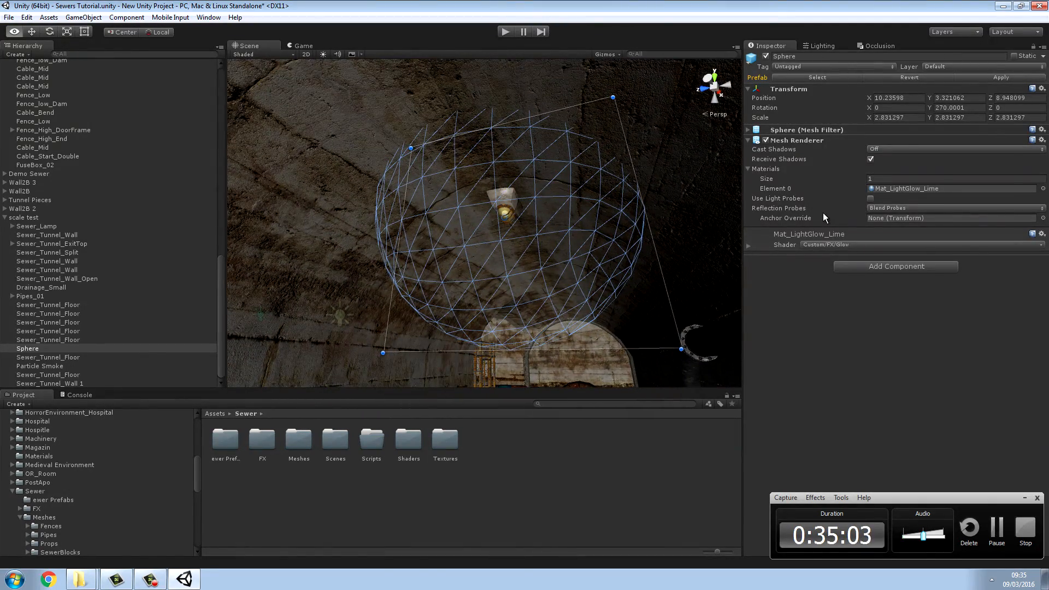
pyautogui.moveTo(823, 213); pyautogui.dragTo(565, 213, button='right')
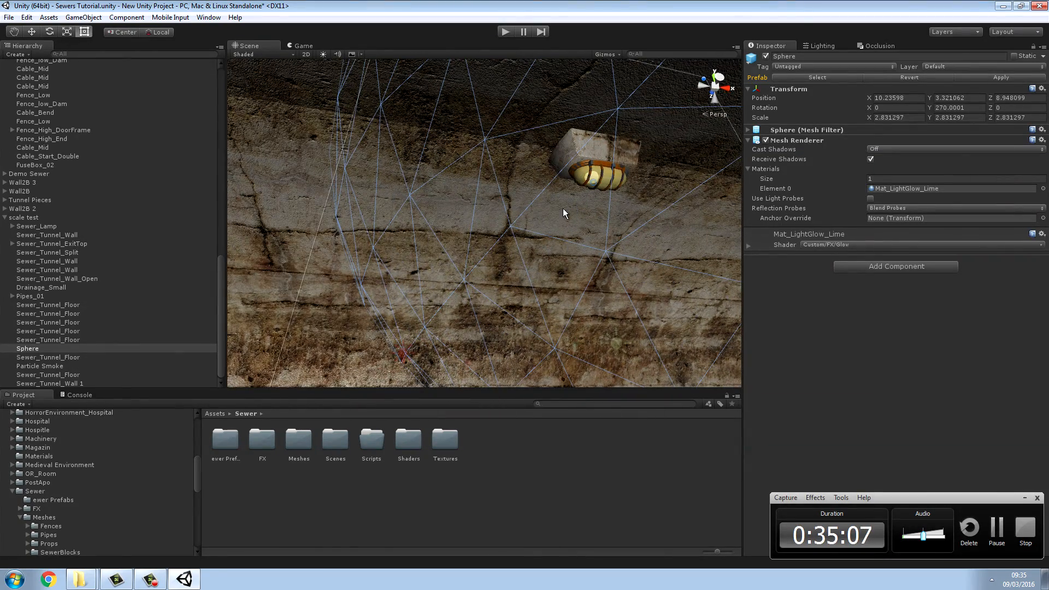
pyautogui.click(41, 227)
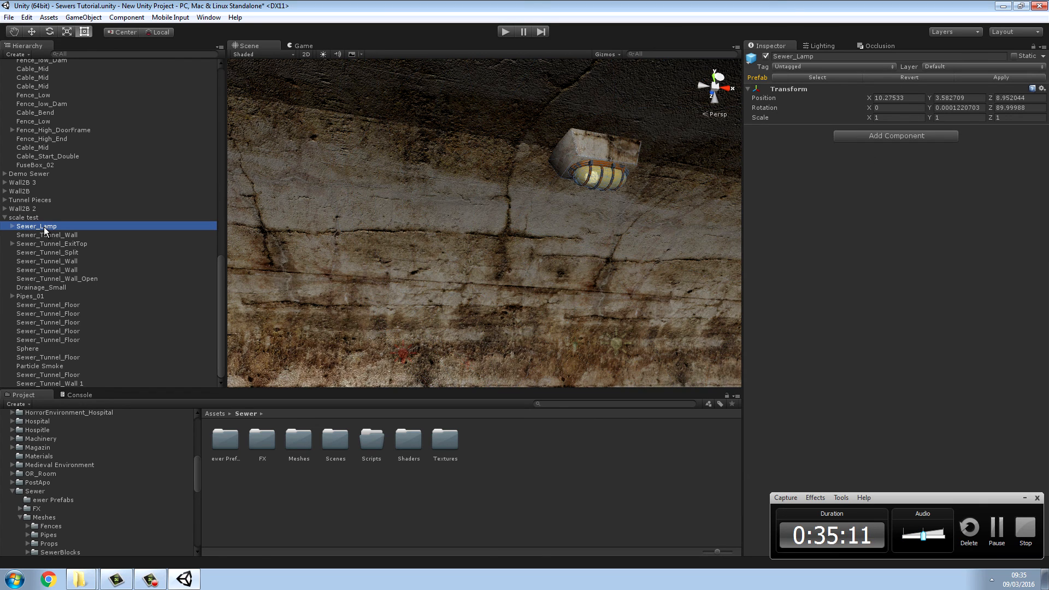
pyautogui.keyDown('shift'); pyautogui.click(32, 349); pyautogui.keyUp('shift')
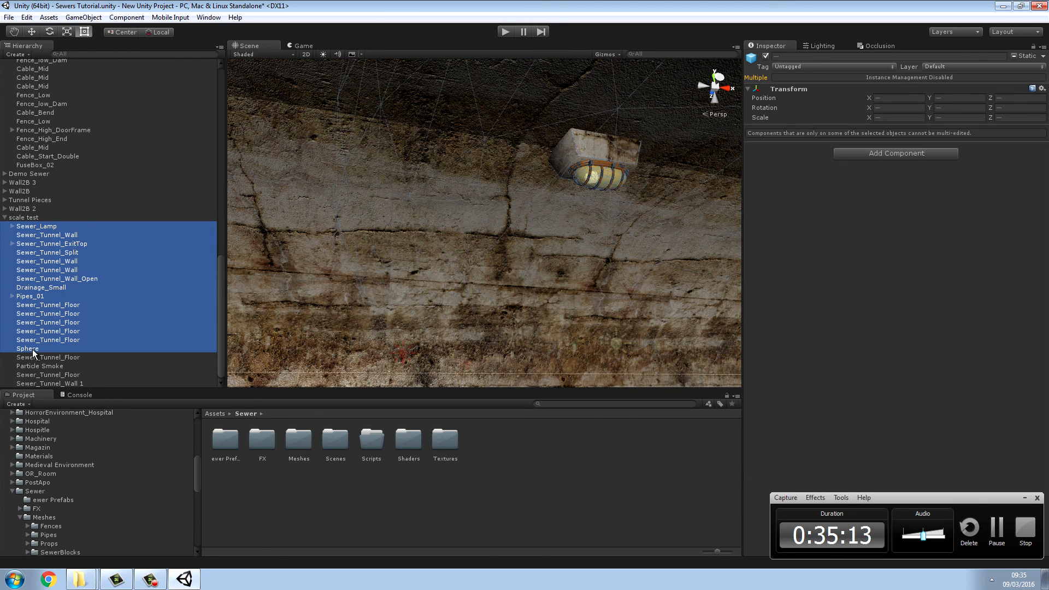
pyautogui.press('f')
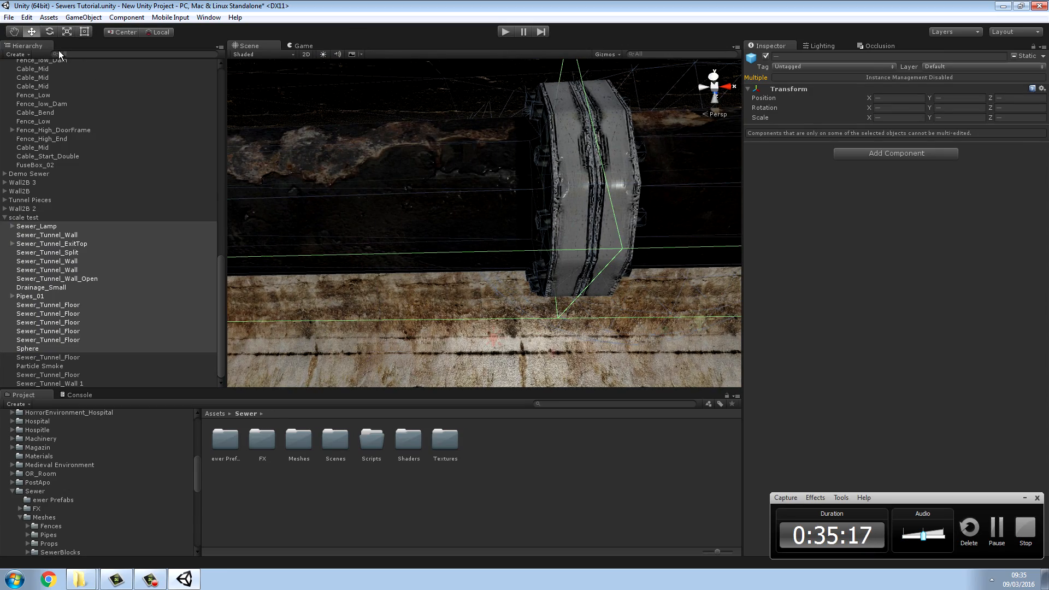
pyautogui.keyDown('alt'); pyautogui.moveTo(355, 192); pyautogui.dragTo(275, 287); pyautogui.keyUp('alt')
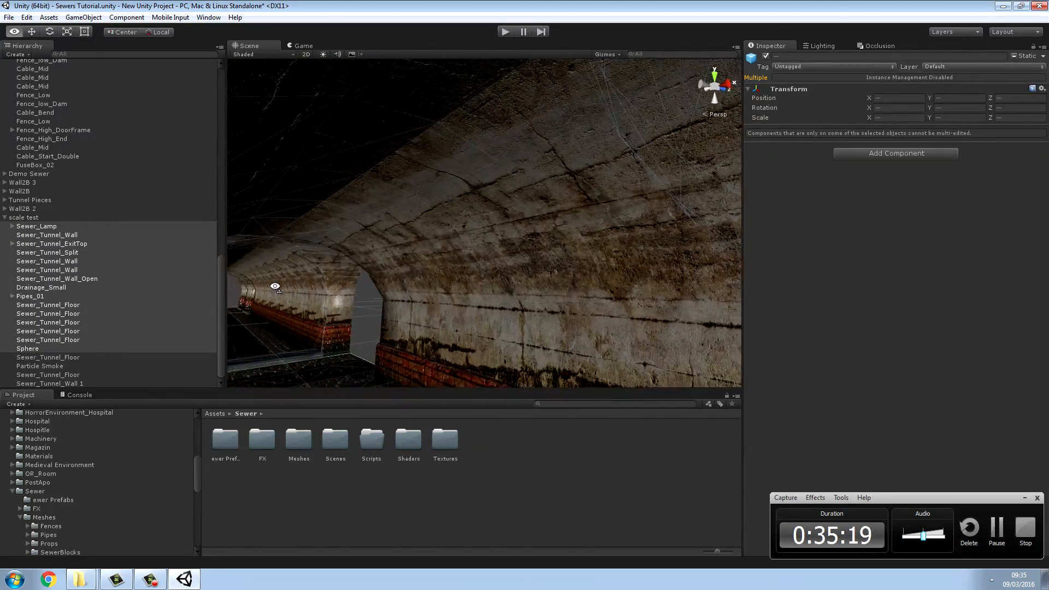
pyautogui.moveTo(274, 286); pyautogui.dragTo(509, 278, button='right')
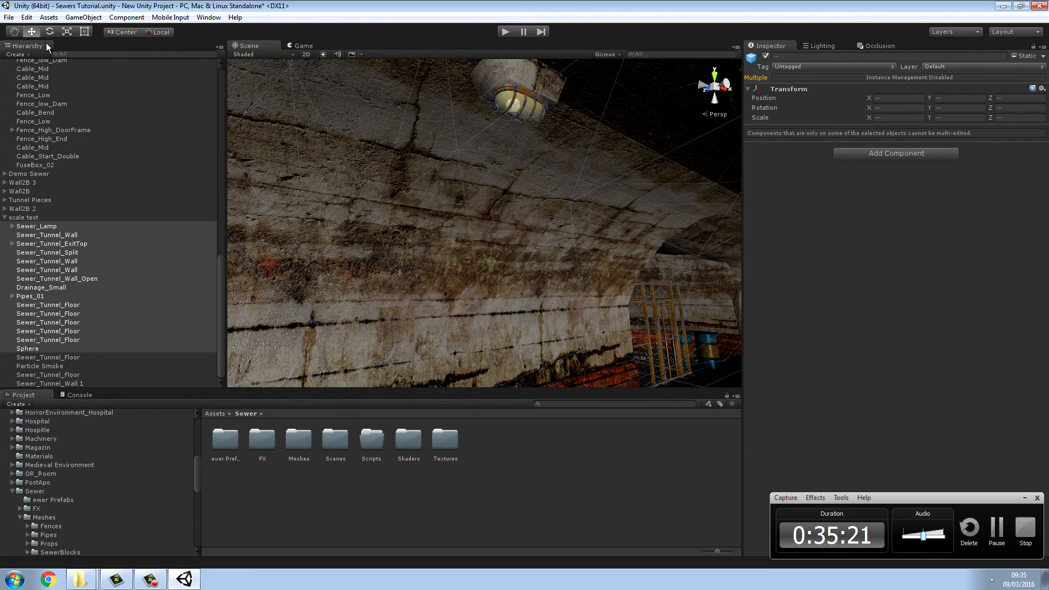
pyautogui.keyDown('alt'); pyautogui.moveTo(397, 149); pyautogui.dragTo(387, 187); pyautogui.keyUp('alt')
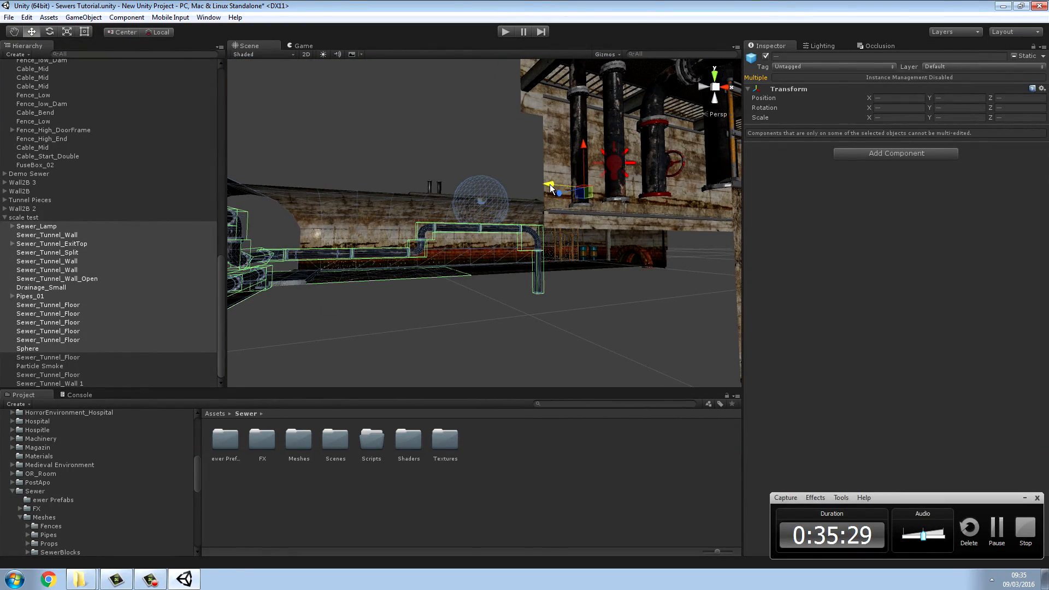
pyautogui.click(470, 323)
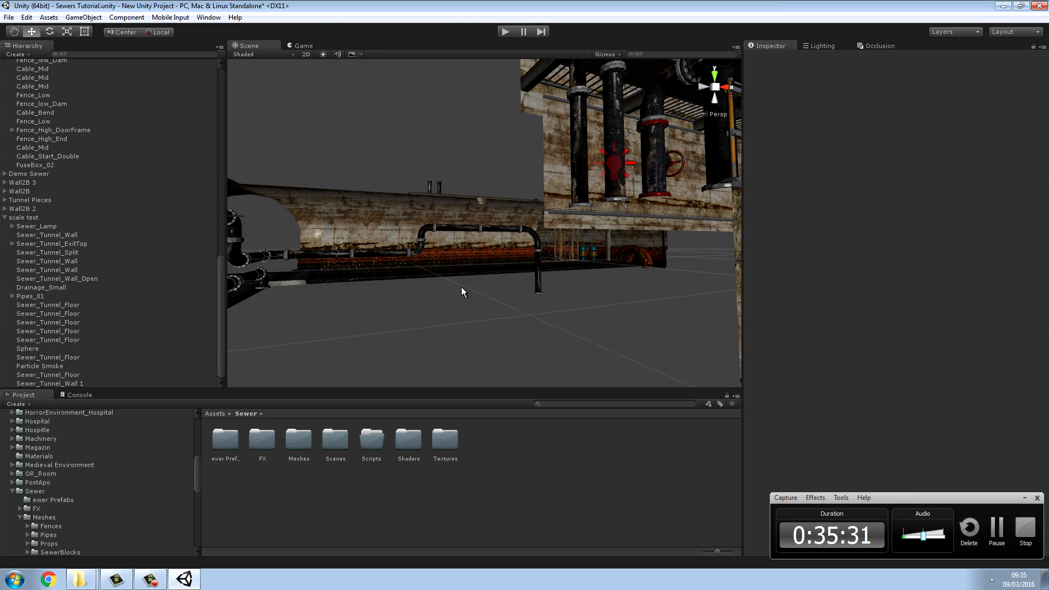
# Step: Select the tunnel lamp's glow Sphere and examine its position around the bulb
pyautogui.press('w')
pyautogui.moveTo(409, 211); pyautogui.dragTo(358, 178, button='right')
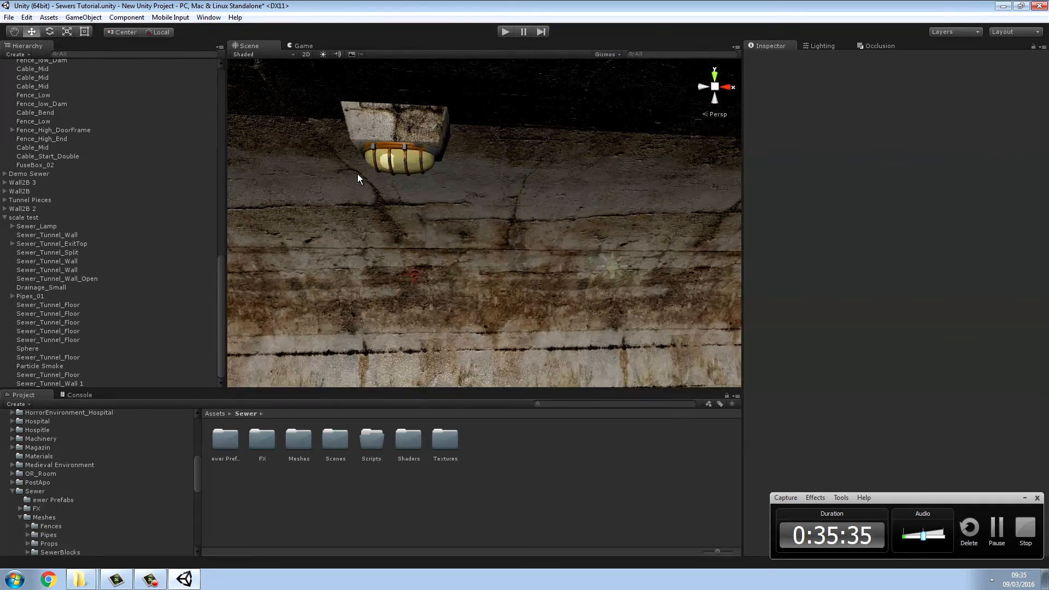
pyautogui.click(396, 139)
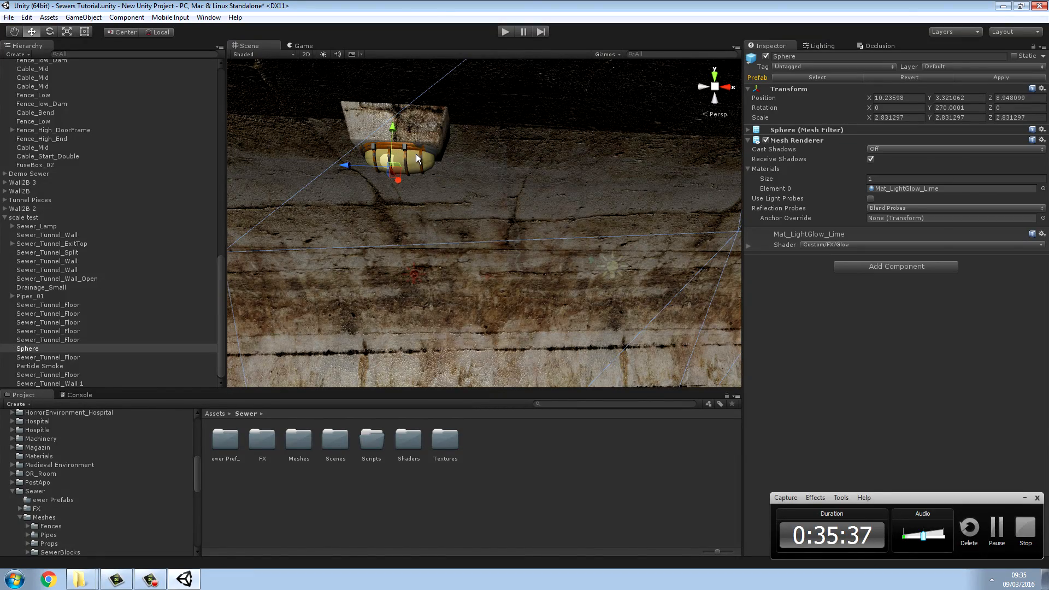
pyautogui.moveTo(416, 153)
pyautogui.mouseDown(button='right')
pyautogui.moveTo(202, 117)
pyautogui.moveTo(428, 150)
pyautogui.mouseUp(button='right')
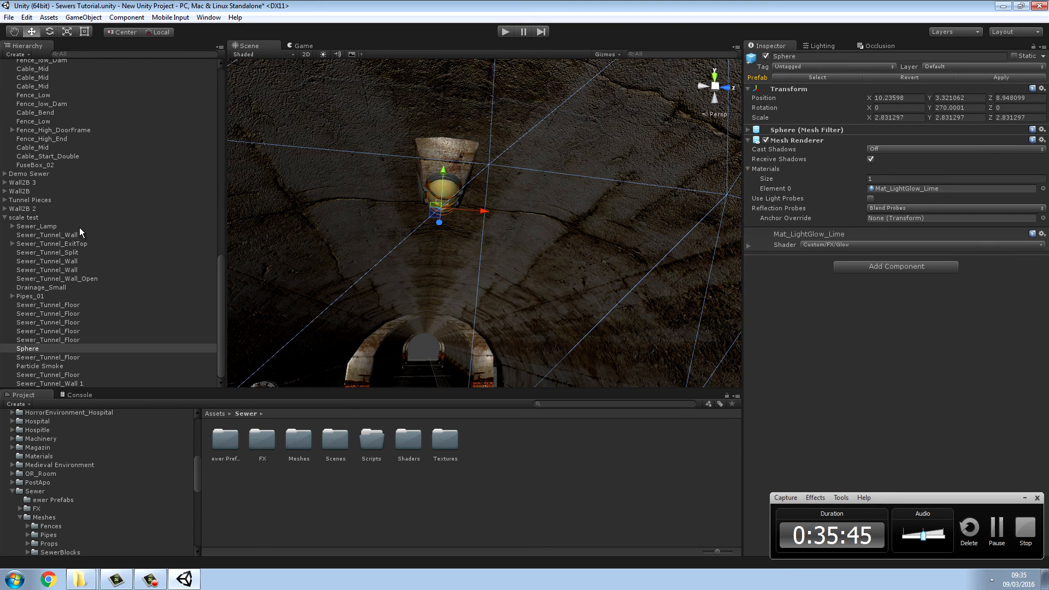
pyautogui.keyDown('shift'); pyautogui.click(48, 225); pyautogui.keyUp('shift')
pyautogui.moveTo(295, 328); pyautogui.dragTo(804, 304, button='right')
pyautogui.click(438, 324)
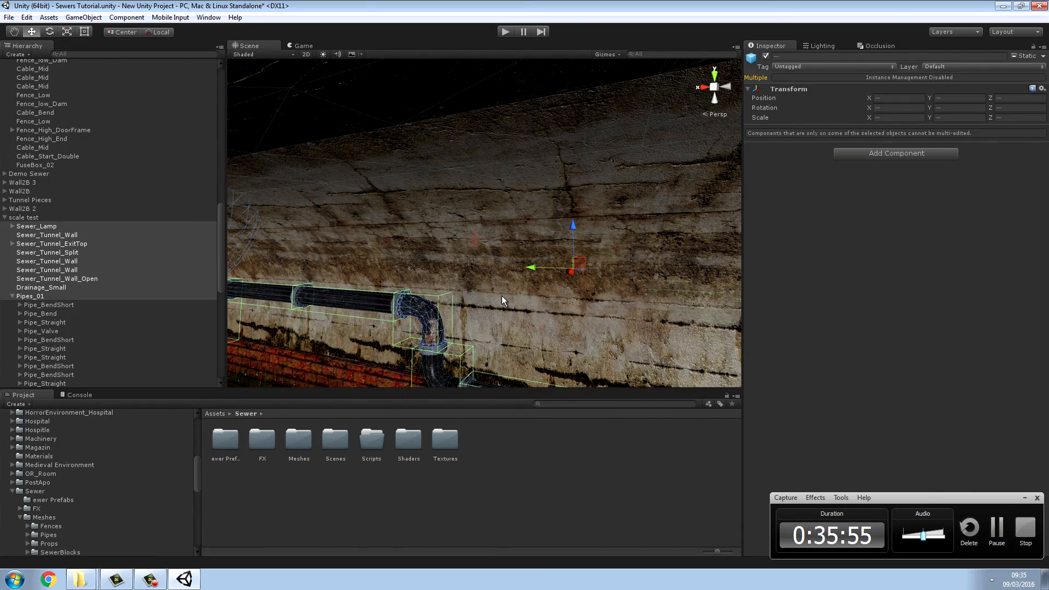
pyautogui.moveTo(502, 296); pyautogui.dragTo(459, 293, button='right')
pyautogui.keyDown('ctrl'); pyautogui.click(460, 293); pyautogui.keyUp('ctrl')
pyautogui.moveTo(525, 265); pyautogui.dragTo(463, 268, button='right')
pyautogui.press('w')
pyautogui.click(476, 447)
# Step: Select the Point light Lamp on the tunnel ceiling above the pipes and move it along the tunnel to about X 9.7
pyautogui.moveTo(523, 247); pyautogui.dragTo(752, 236, button='right')
pyautogui.press('w')
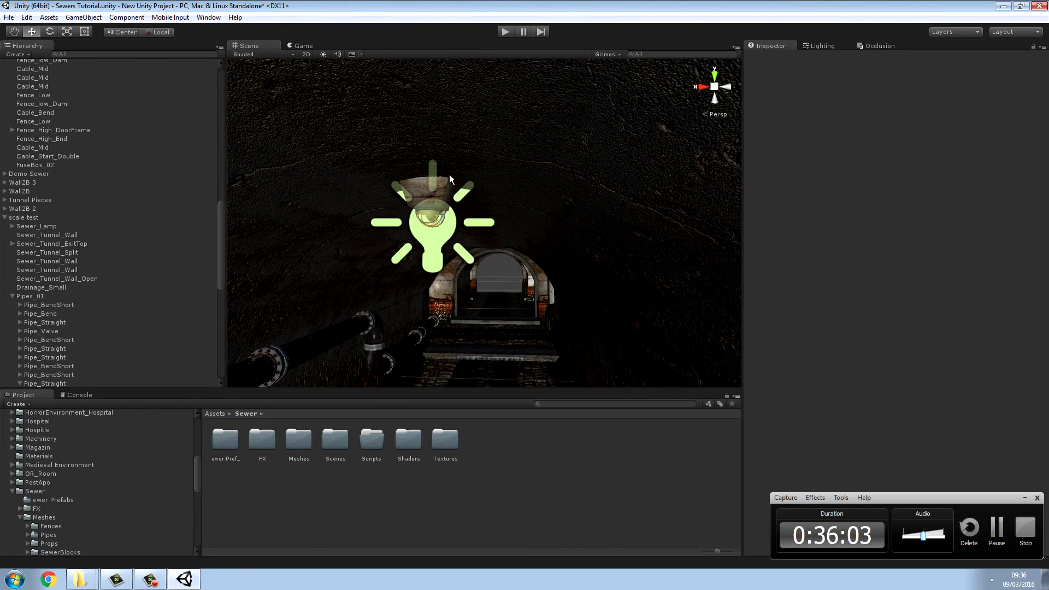
pyautogui.click(439, 190)
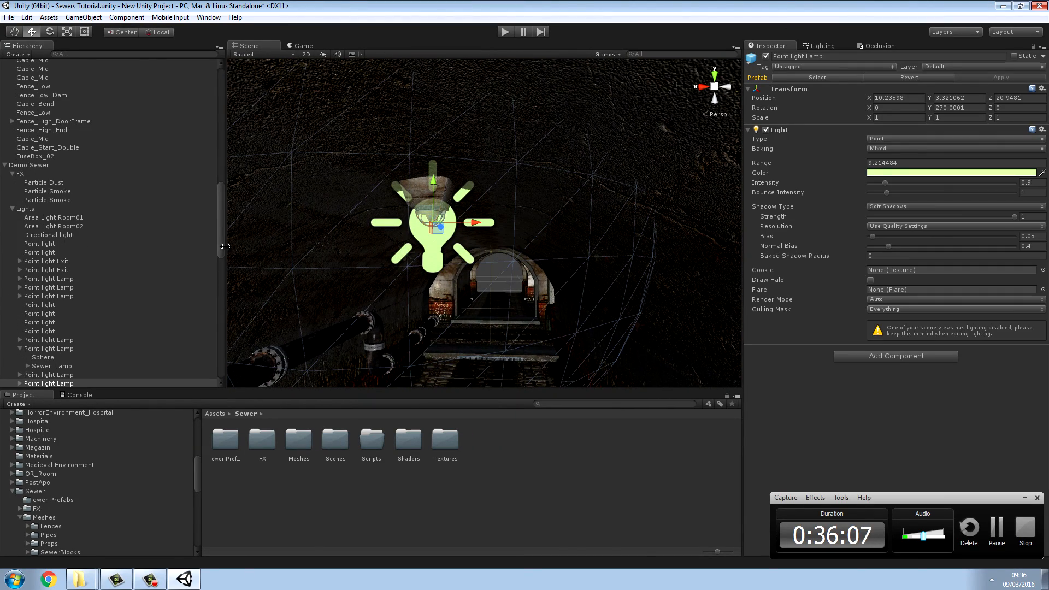
pyautogui.moveTo(222, 246); pyautogui.dragTo(224, 258)
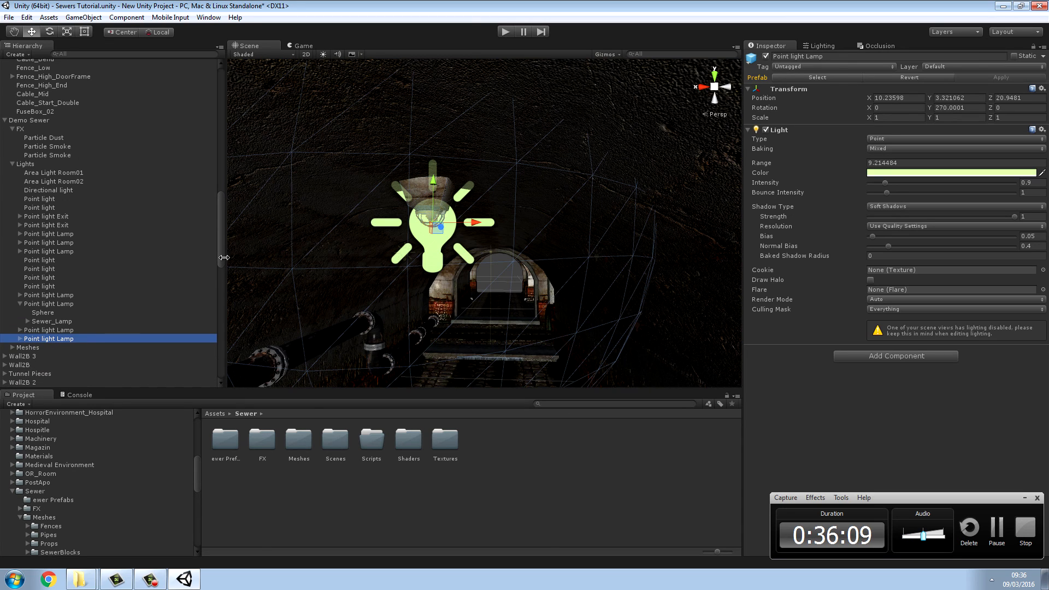
pyautogui.moveTo(313, 244); pyautogui.dragTo(103, 234, button='right')
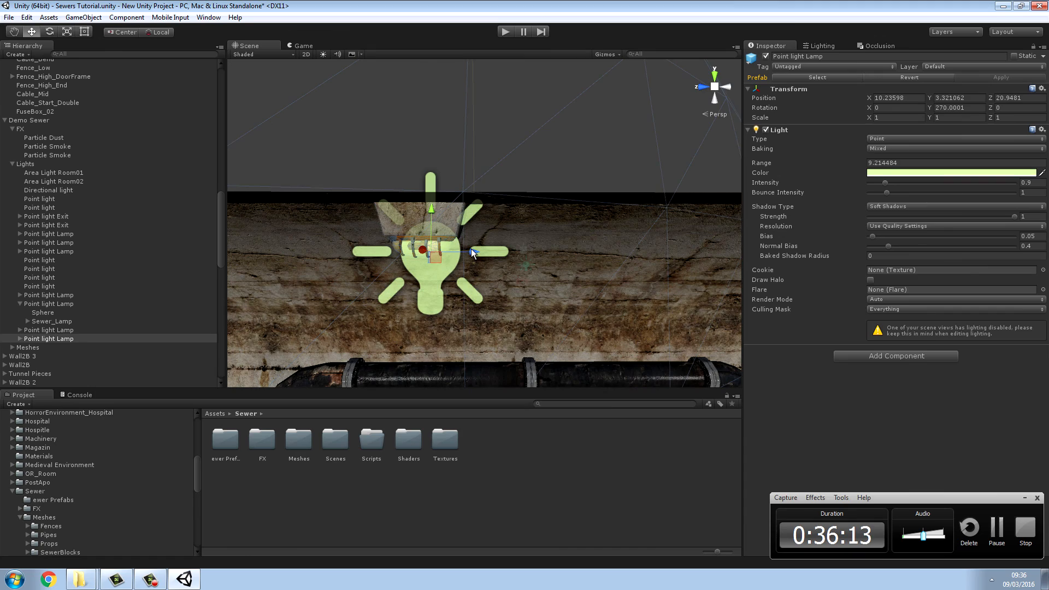
pyautogui.moveTo(471, 248); pyautogui.dragTo(443, 250)
pyautogui.moveTo(444, 250); pyautogui.dragTo(510, 257, button='right')
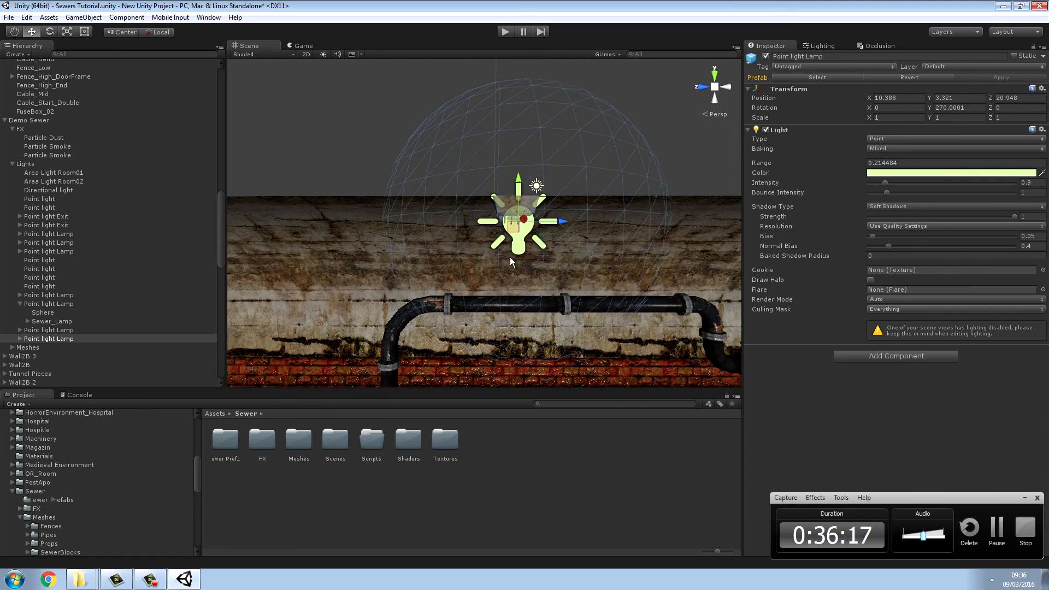
pyautogui.moveTo(565, 225); pyautogui.dragTo(629, 223)
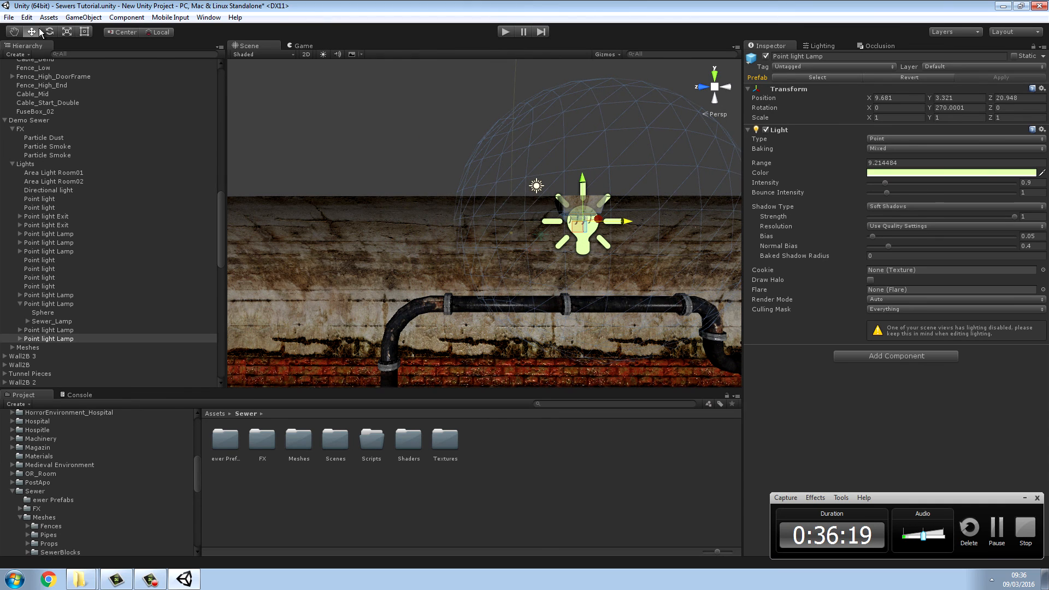
# Step: Duplicate the Point light Lamp and move the copy along the tunnel to about X 16.8, near the side archway
pyautogui.click(27, 18)
pyautogui.moveTo(250, 117); pyautogui.dragTo(279, 108, button='right')
pyautogui.click(27, 18)
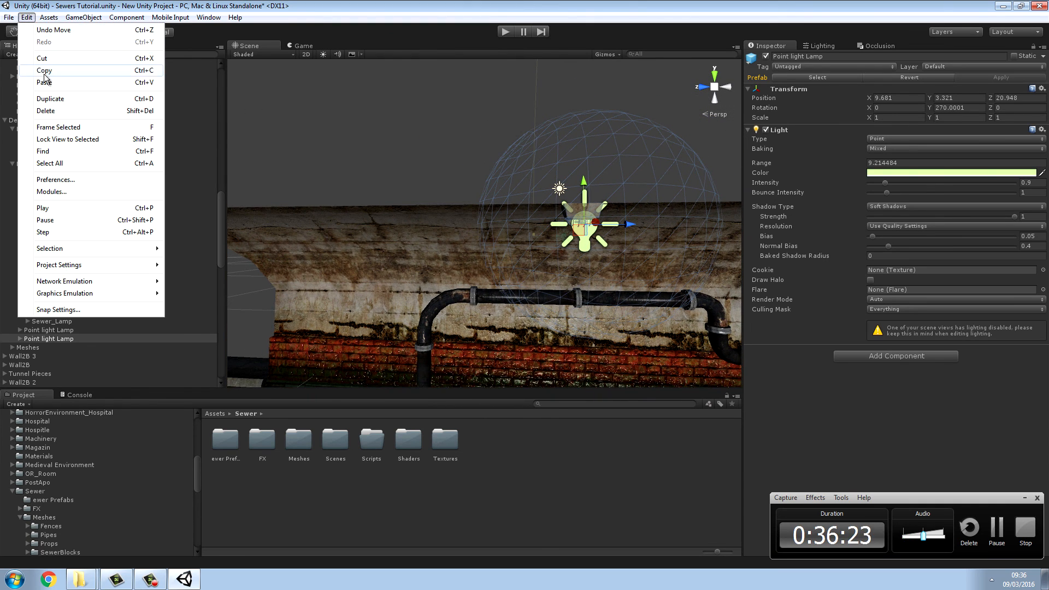
pyautogui.click(48, 99)
pyautogui.moveTo(329, 108); pyautogui.dragTo(393, 114, button='right')
pyautogui.press('w')
pyautogui.moveTo(569, 173); pyautogui.dragTo(553, 174, button='right')
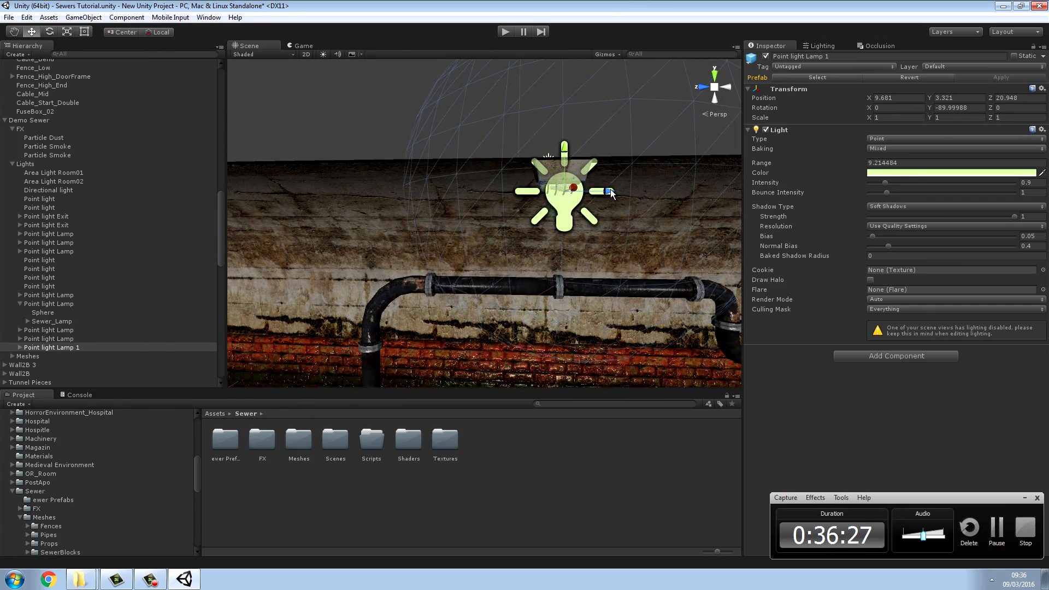
pyautogui.moveTo(611, 194); pyautogui.dragTo(236, 192)
pyautogui.moveTo(434, 213)
pyautogui.mouseDown(button='right')
pyautogui.moveTo(439, 224)
pyautogui.moveTo(344, 231)
pyautogui.moveTo(491, 186)
pyautogui.moveTo(438, 203)
pyautogui.mouseUp(button='right')
pyautogui.moveTo(436, 175); pyautogui.dragTo(280, 182)
pyautogui.moveTo(280, 182); pyautogui.dragTo(336, 187, button='right')
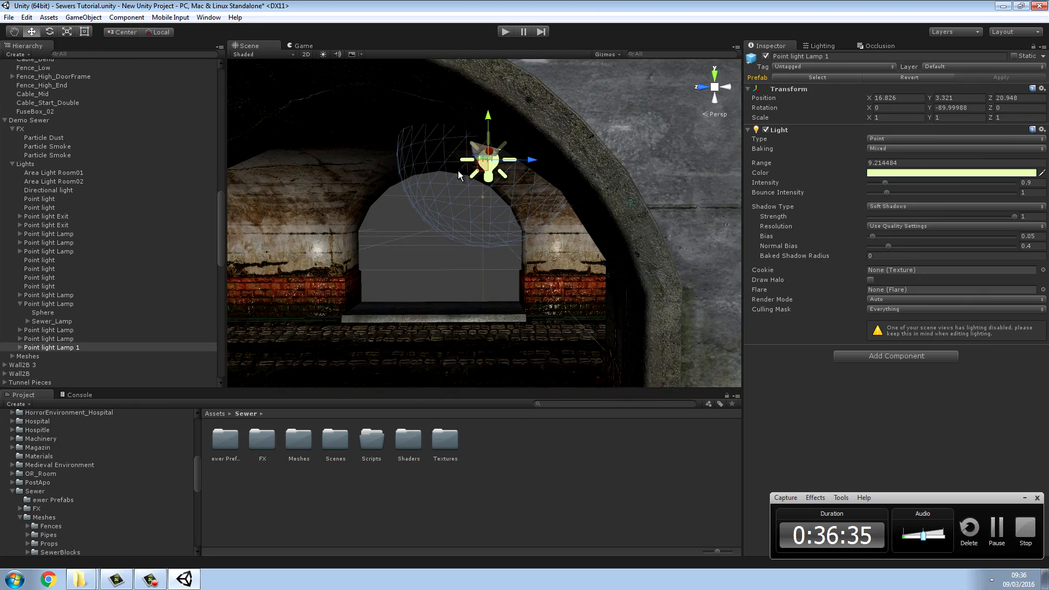
# Step: Align the duplicated lamp centrally above the side archway at about X 17.9
pyautogui.moveTo(539, 159); pyautogui.dragTo(419, 158)
pyautogui.moveTo(418, 158); pyautogui.dragTo(508, 159, button='right')
pyautogui.moveTo(478, 166); pyautogui.dragTo(513, 168)
pyautogui.moveTo(571, 175); pyautogui.dragTo(544, 147, button='right')
pyautogui.moveTo(544, 148); pyautogui.dragTo(559, 153)
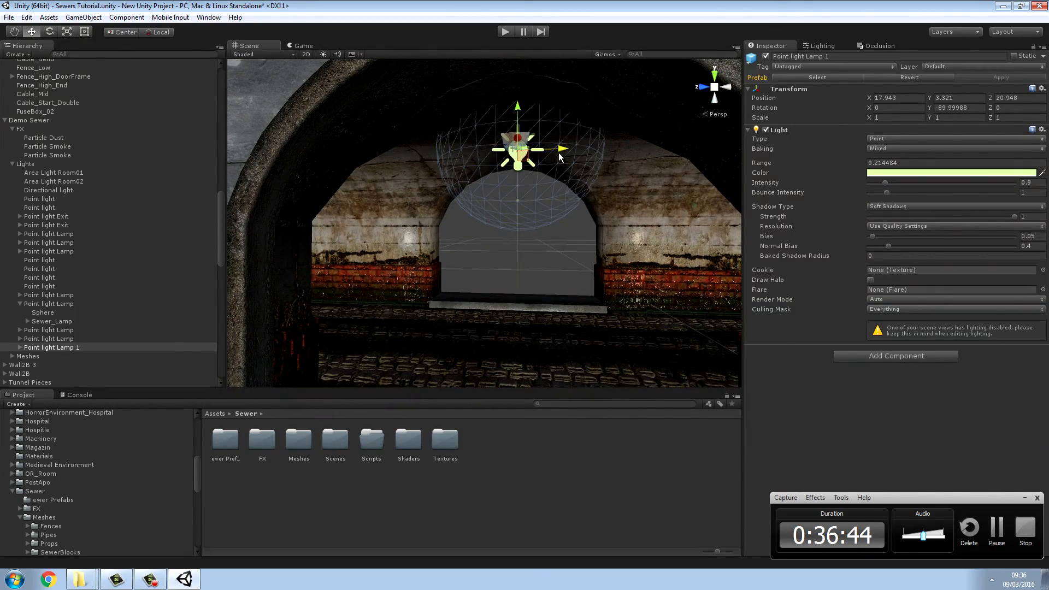
# Step: Duplicate the lamp above the archway and place the copy farther along the tunnel ceiling at about X 26
pyautogui.click(26, 17)
pyautogui.click(33, 99)
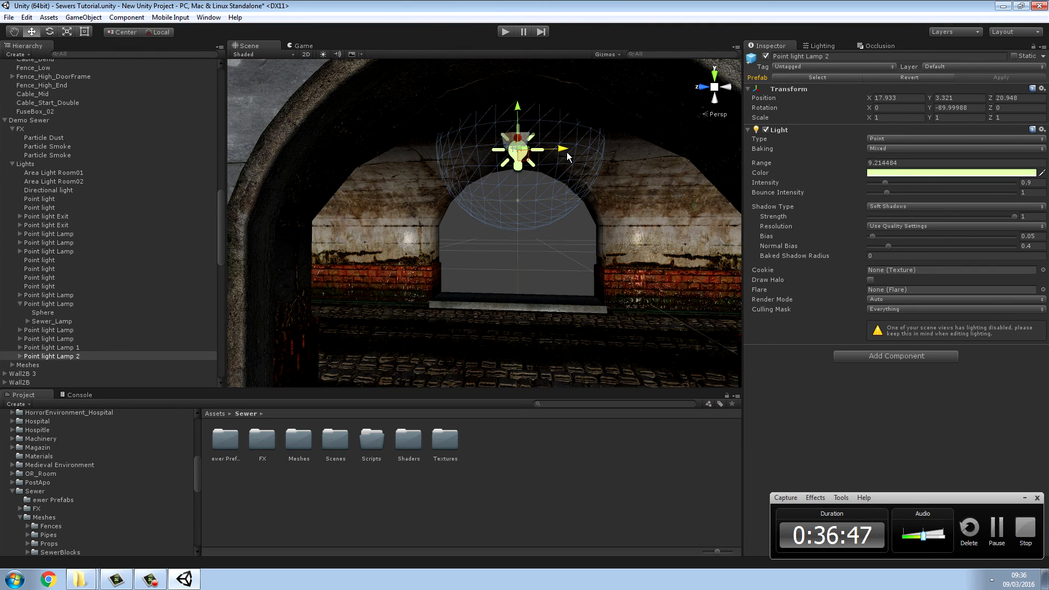
pyautogui.moveTo(565, 147); pyautogui.dragTo(556, 185)
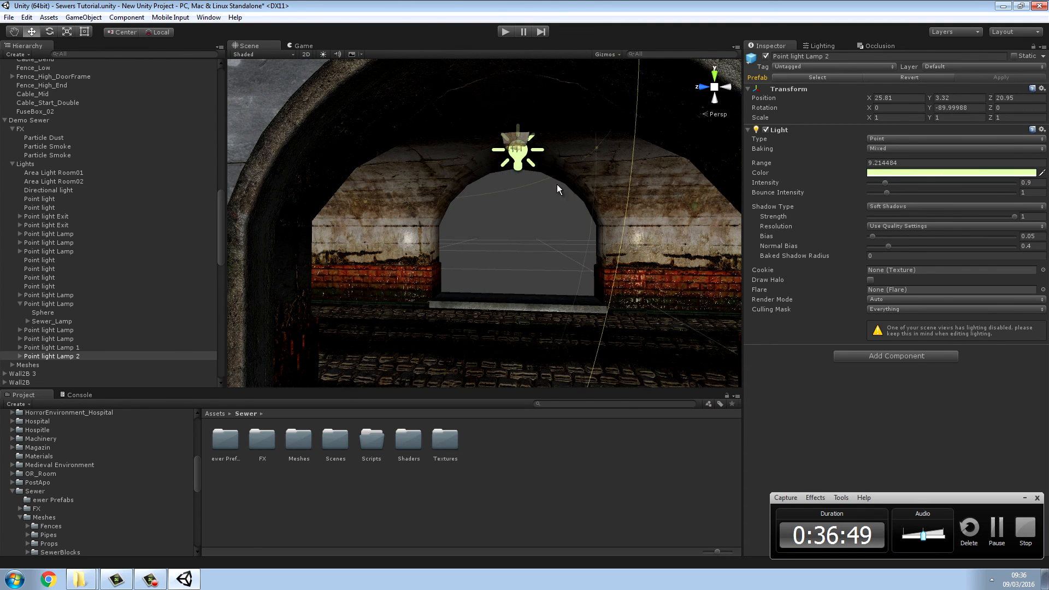
pyautogui.moveTo(556, 185); pyautogui.dragTo(776, 196, button='right')
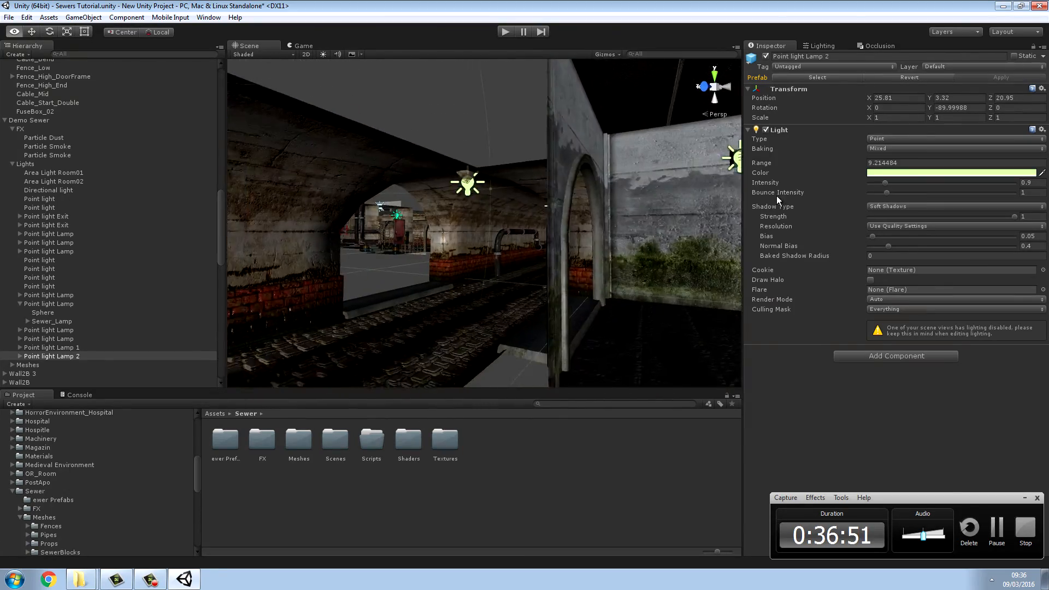
pyautogui.press('f')
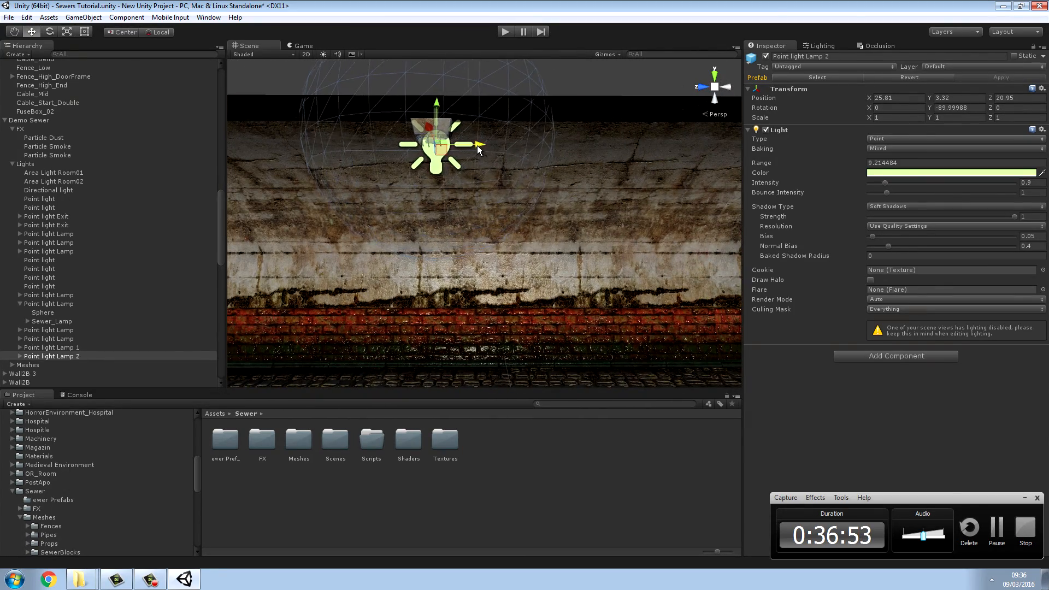
pyautogui.moveTo(477, 146); pyautogui.dragTo(469, 147)
pyautogui.moveTo(577, 168); pyautogui.dragTo(557, 180, button='right')
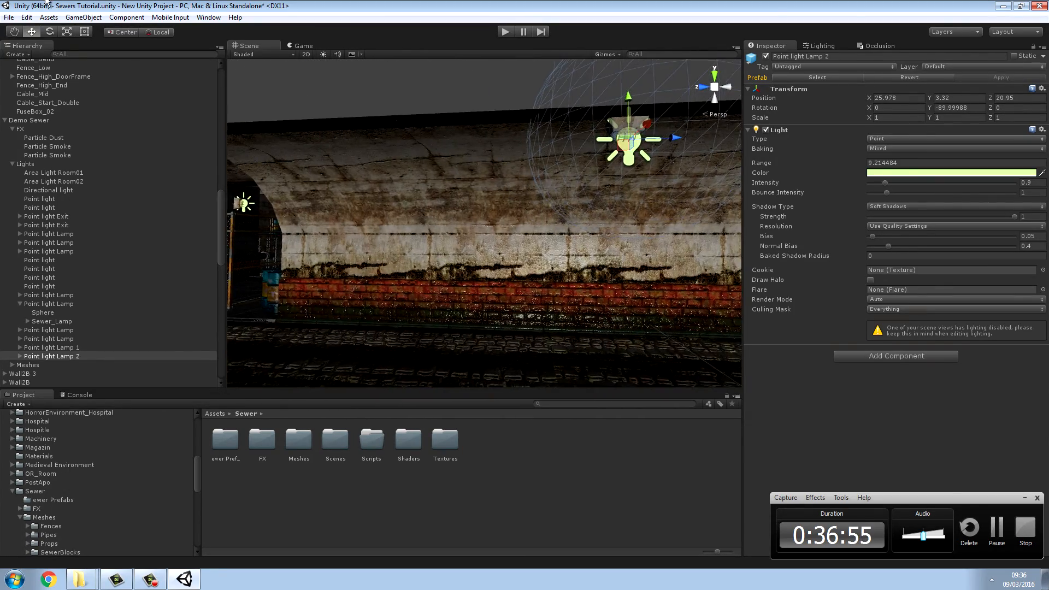
# Step: Duplicate the newest lamp and place the copy above the fenced side opening at about X 36.4
pyautogui.click(27, 18)
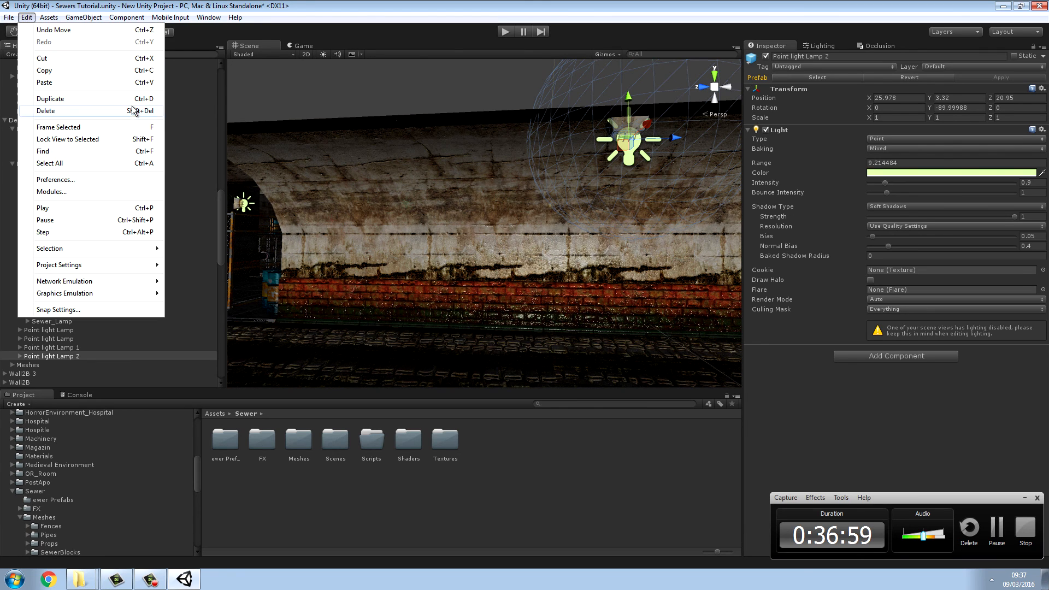
pyautogui.click(61, 100)
pyautogui.moveTo(678, 137); pyautogui.dragTo(154, 141)
pyautogui.moveTo(328, 143)
pyautogui.mouseDown(button='right')
pyautogui.moveTo(606, 147)
pyautogui.moveTo(332, 153)
pyautogui.mouseUp(button='right')
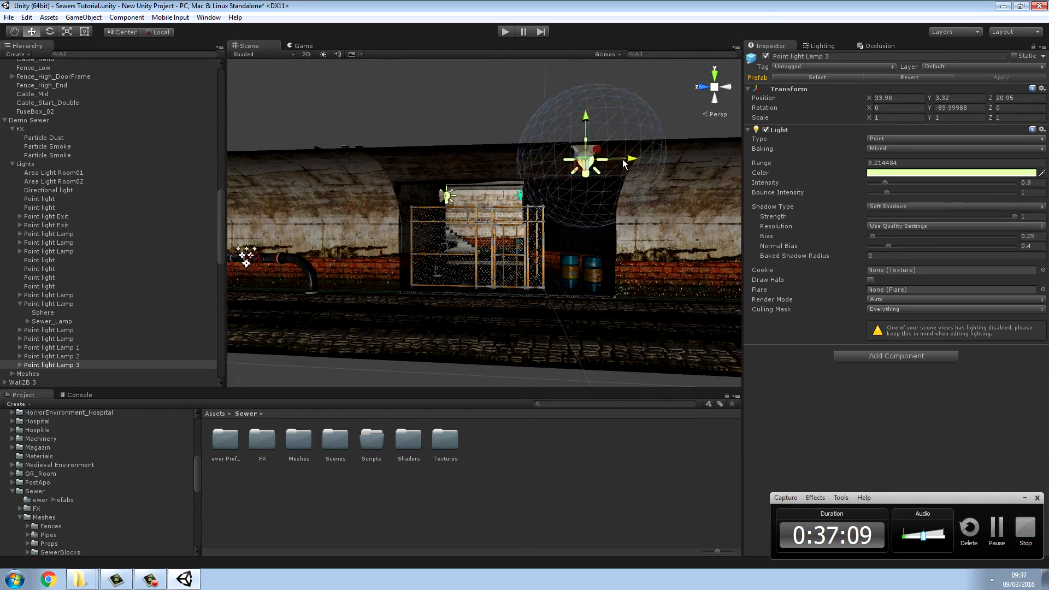
pyautogui.moveTo(625, 164); pyautogui.dragTo(531, 163)
pyautogui.keyDown('alt'); pyautogui.moveTo(532, 163); pyautogui.dragTo(555, 146); pyautogui.keyUp('alt')
# Step: Duplicate the lamp above the fenced opening and move the copy over the next pipe section at about X 46.3
pyautogui.click(27, 17)
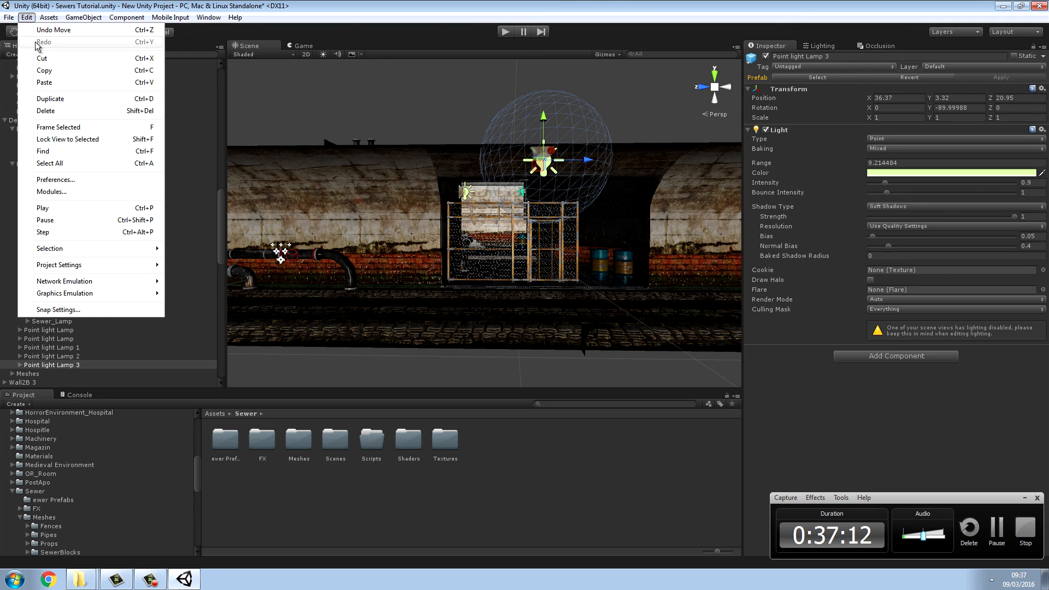
pyautogui.click(53, 99)
pyautogui.moveTo(590, 160); pyautogui.dragTo(471, 174)
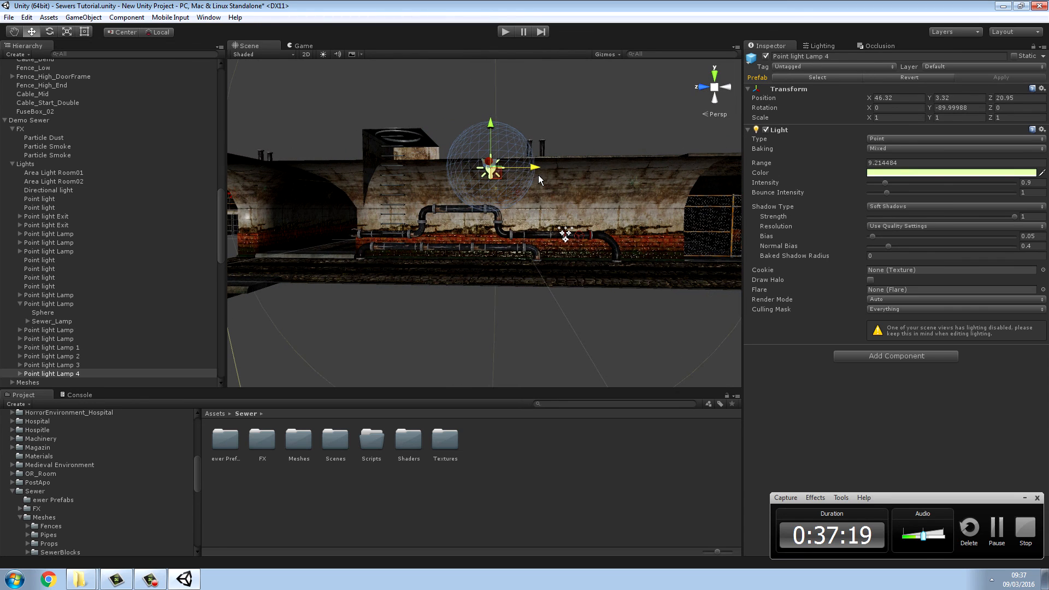
# Step: Deselect the lamp, look over the tunnel, and run the scene in play mode to check the lighting
pyautogui.click(557, 326)
pyautogui.keyDown('alt'); pyautogui.moveTo(554, 242); pyautogui.dragTo(703, 170); pyautogui.keyUp('alt')
pyautogui.click(504, 32)
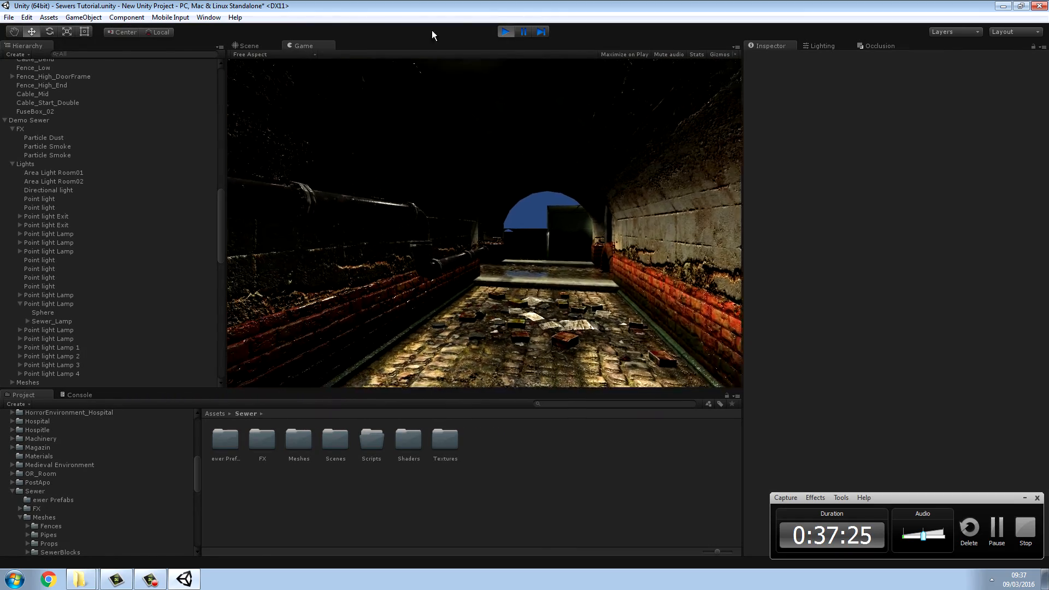
# Step: Walk through the whole tunnel to the fenced room in play mode to check lighting and floor collision, and end the test
pyautogui.press('w')
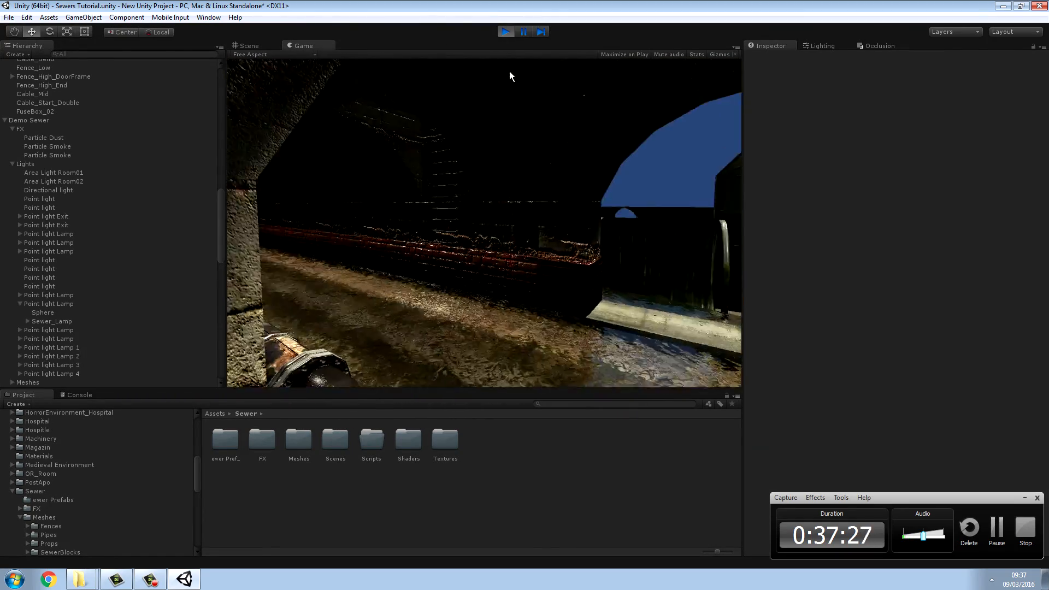
pyautogui.press('w')
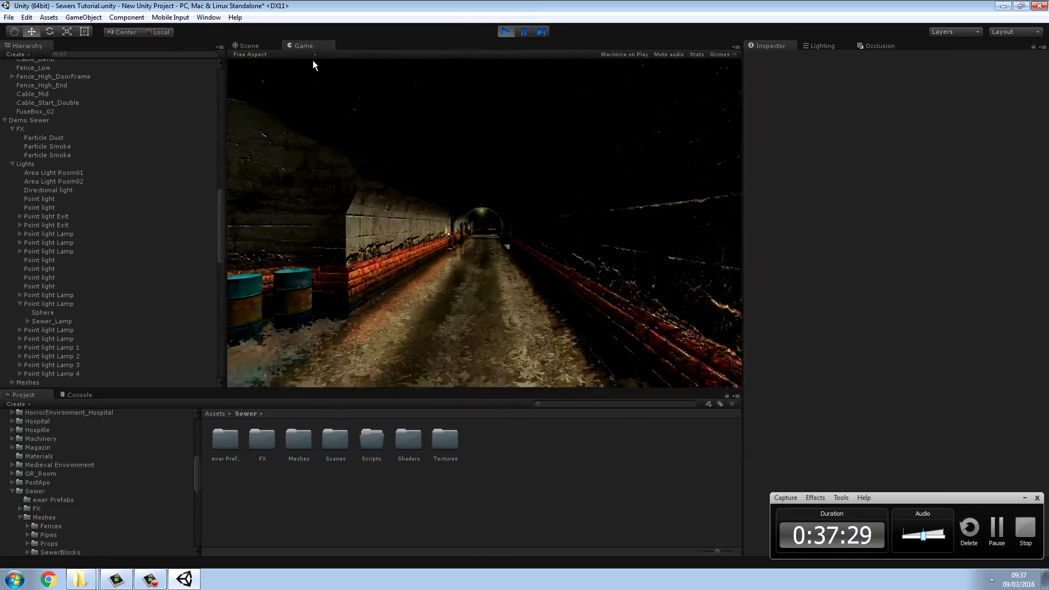
pyautogui.press('w')
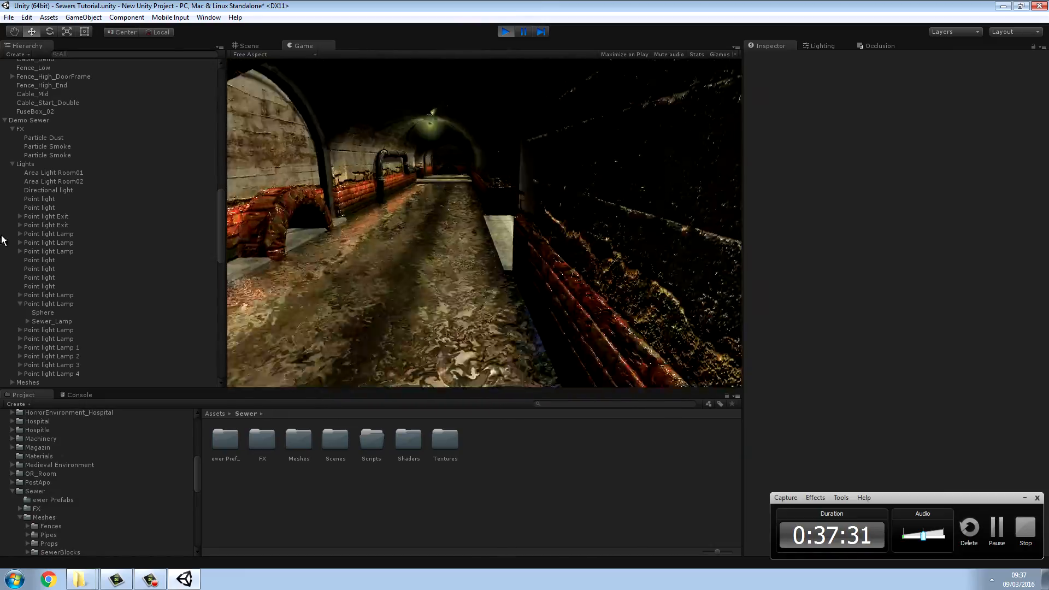
pyautogui.press('w')
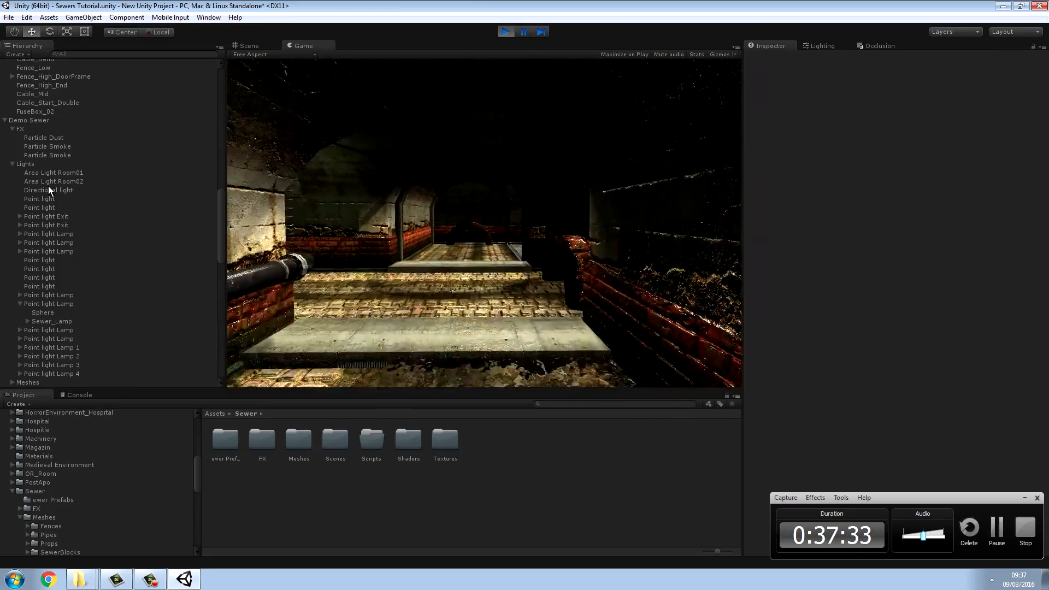
pyautogui.press('w')
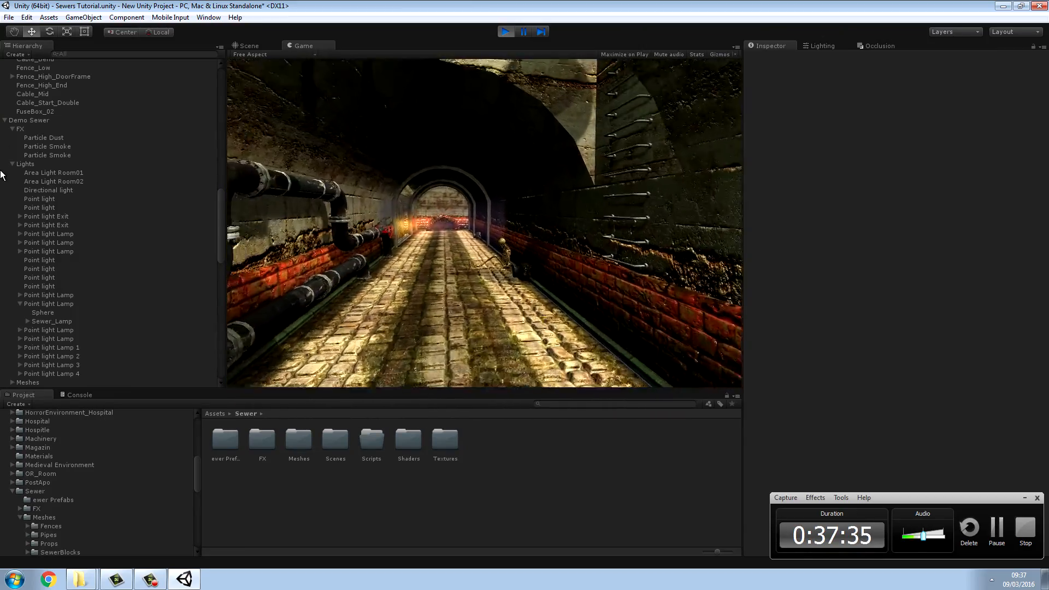
pyautogui.press('w')
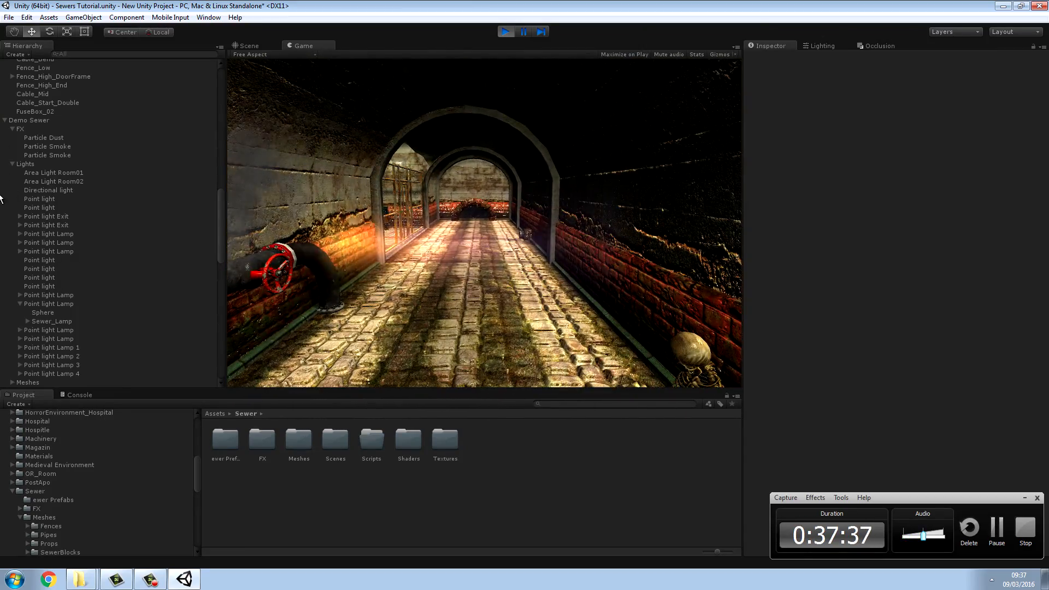
pyautogui.press('w')
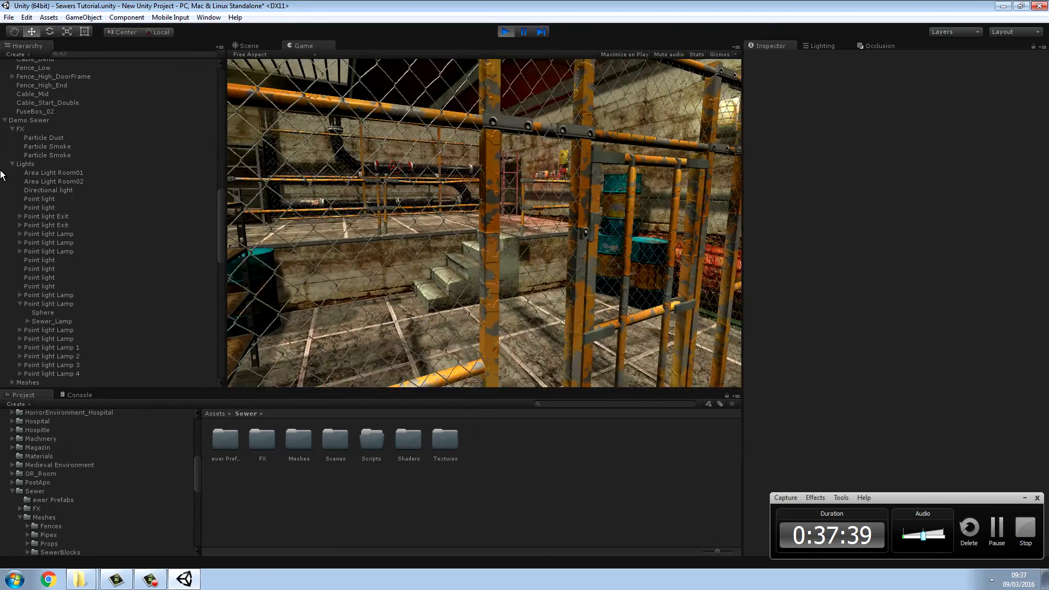
pyautogui.press('w')
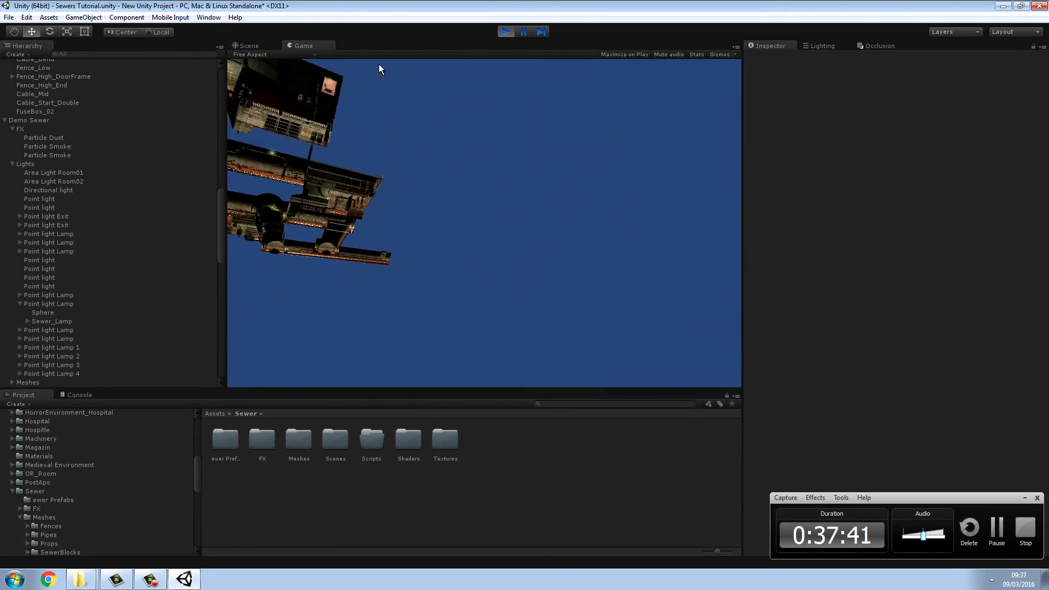
pyautogui.click(503, 32)
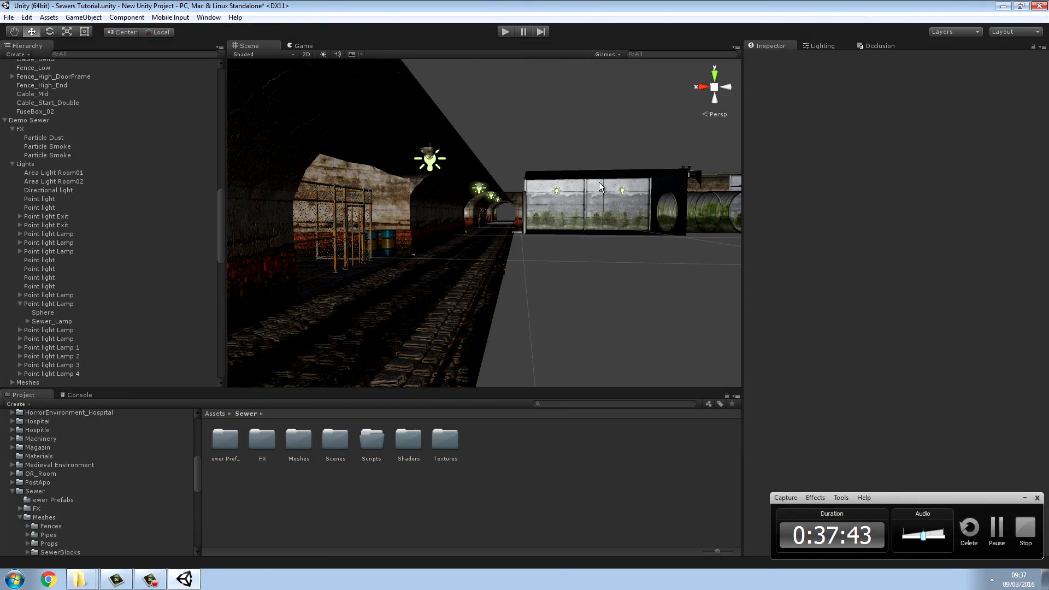
# Step: Inspect the components of the first sewer room's walls and rerun the scene to test walking into the fenced room
pyautogui.press('w')
pyautogui.moveTo(621, 173); pyautogui.dragTo(262, 77, button='right')
pyautogui.press('w')
pyautogui.click(449, 298)
pyautogui.click(474, 254)
pyautogui.click(507, 32)
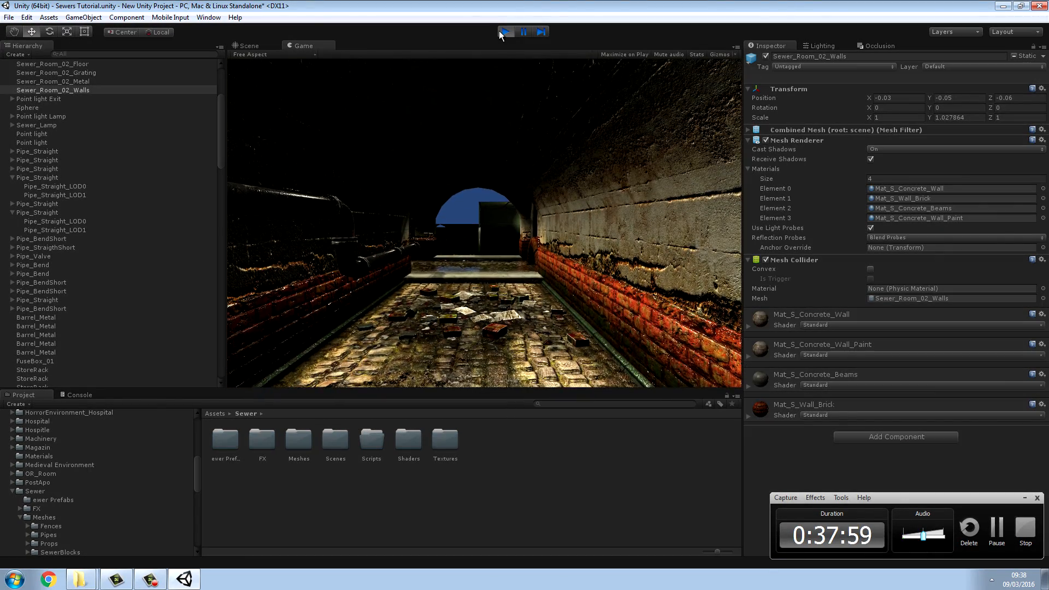
pyautogui.press('w')
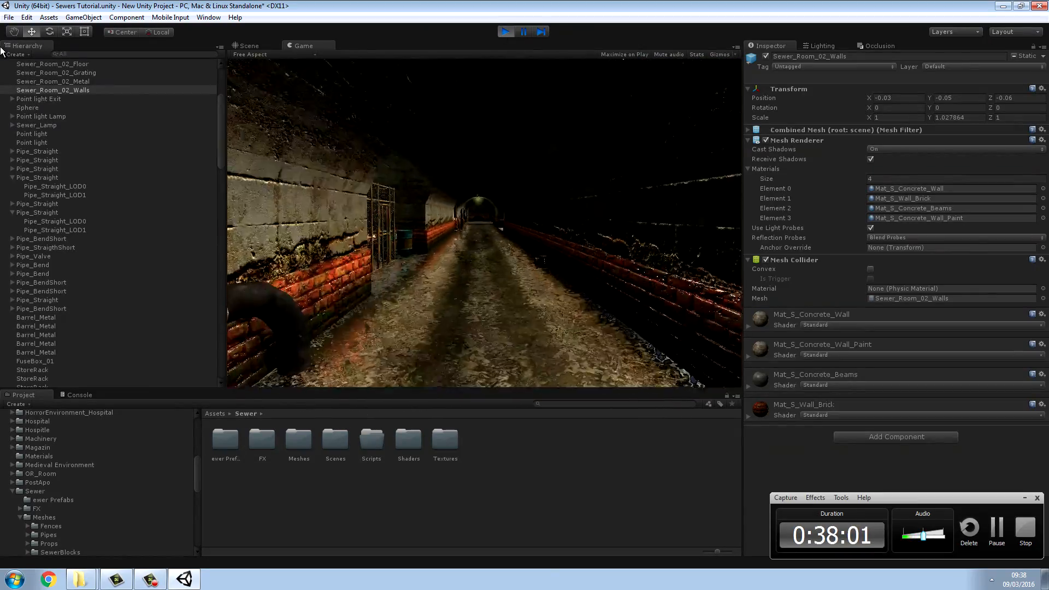
pyautogui.press('w')
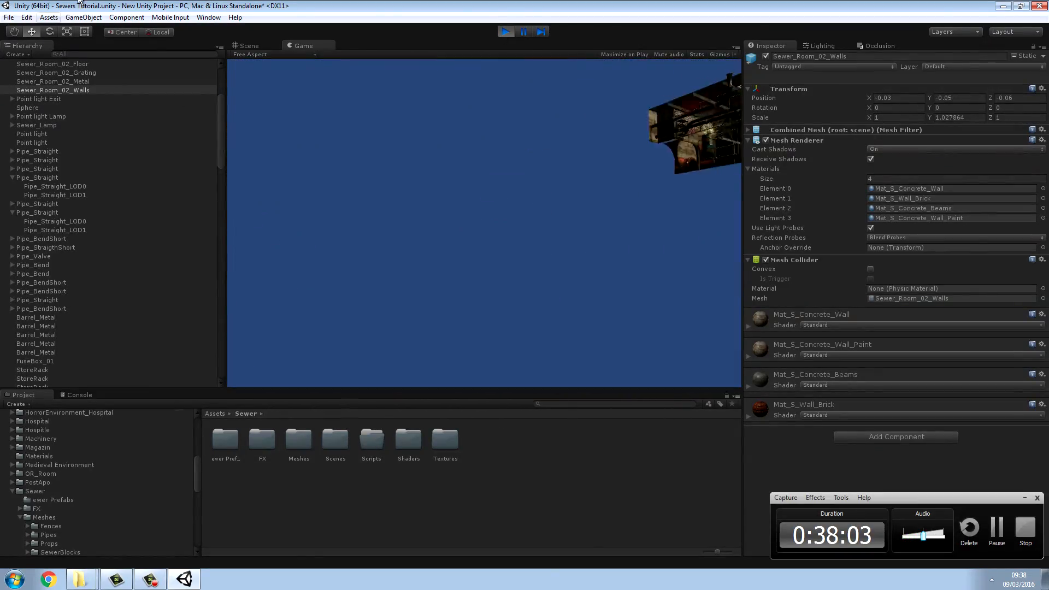
pyautogui.click(506, 32)
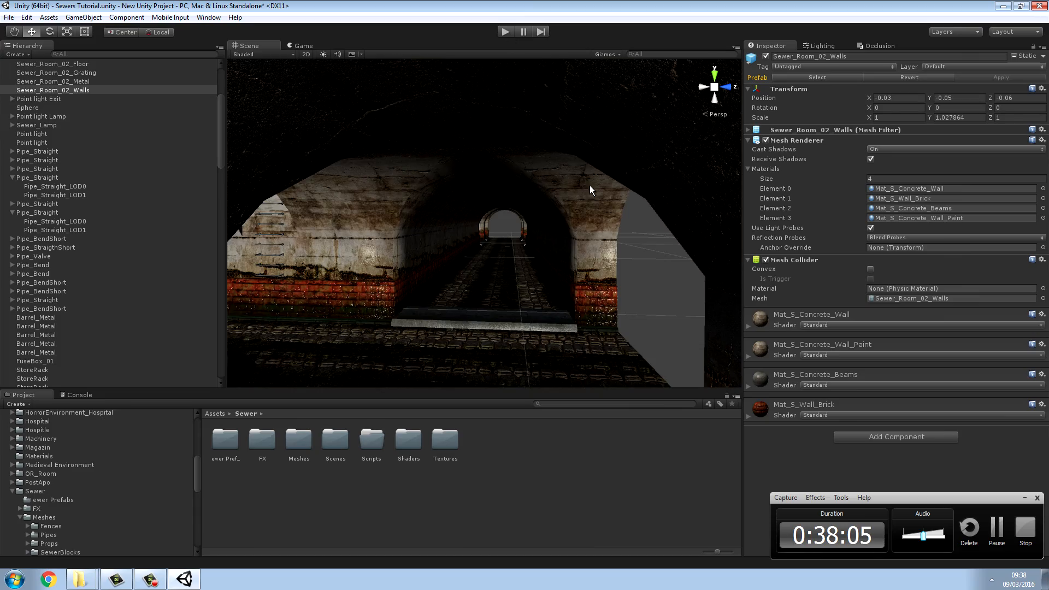
# Step: Add a Mesh Collider to the Sewer_Room_02_Floor object of Sewer_Room_first 1
pyautogui.press('w')
pyautogui.moveTo(590, 190); pyautogui.dragTo(575, 299, button='right')
pyautogui.press('s')
pyautogui.click(569, 297)
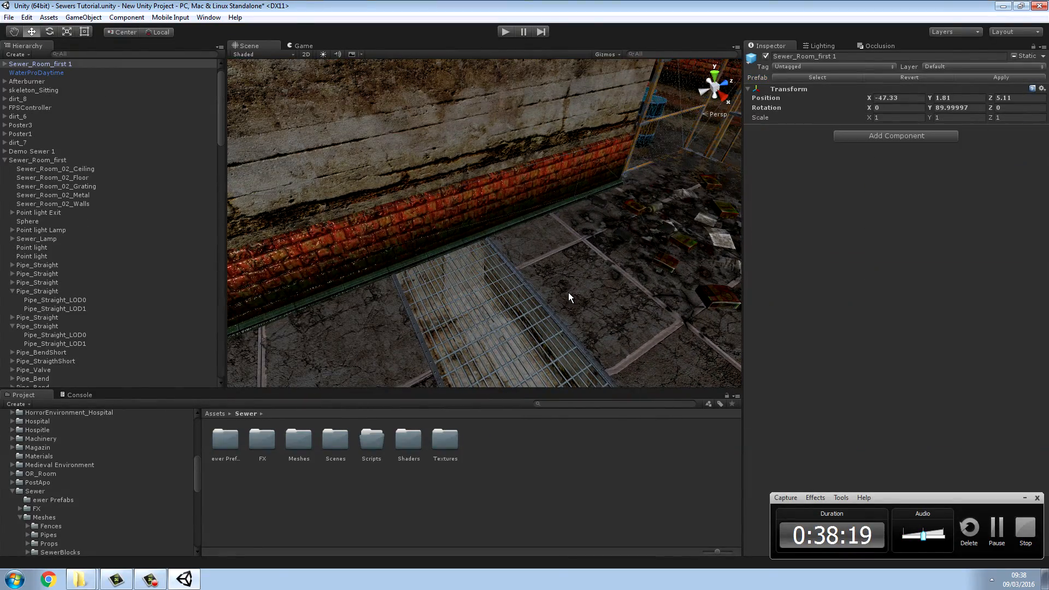
pyautogui.click(568, 294)
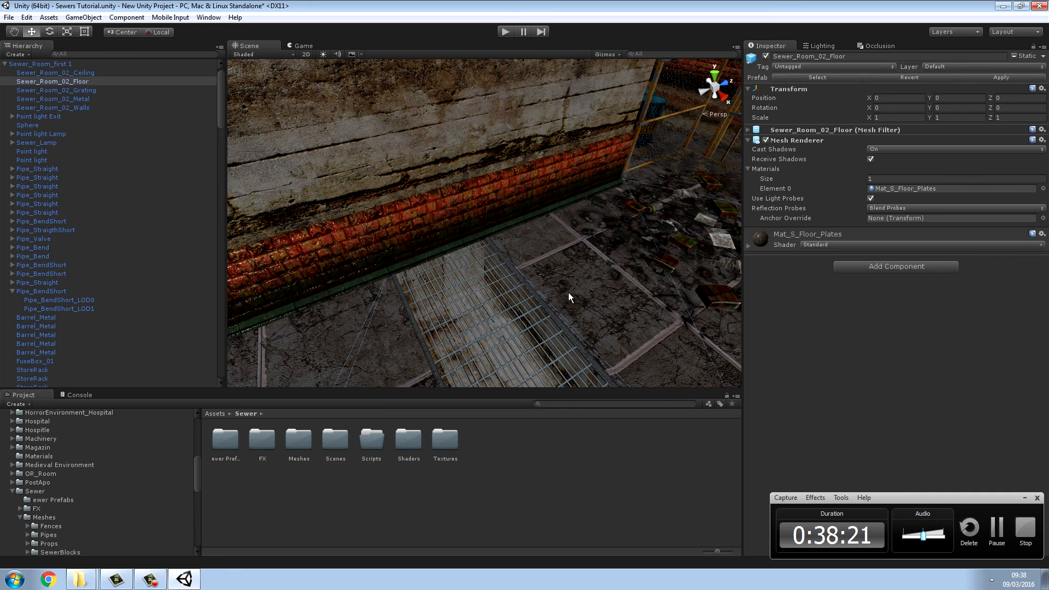
pyautogui.click(862, 269)
pyautogui.click(862, 308)
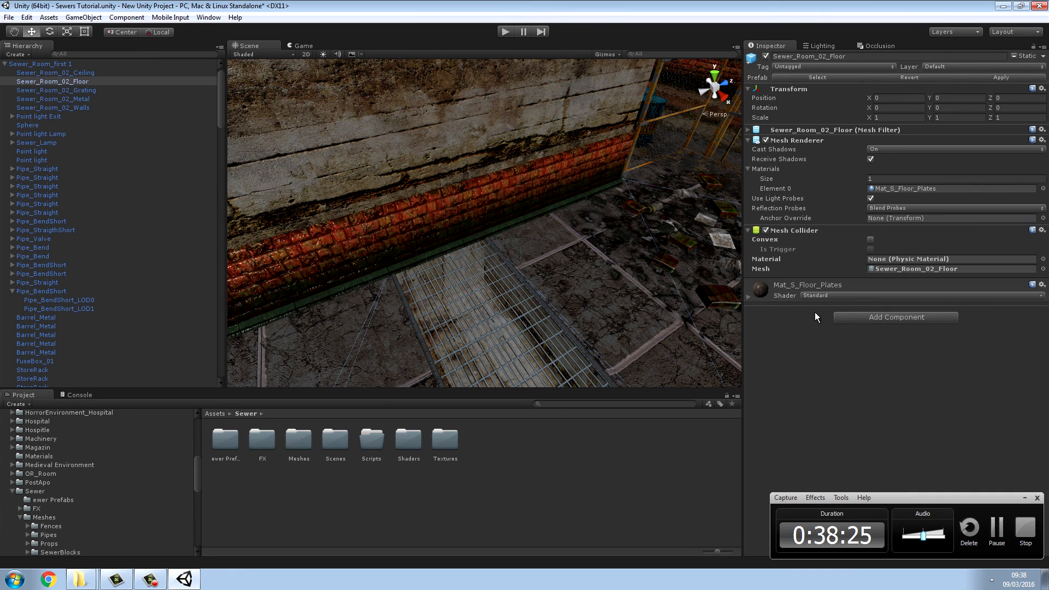
# Step: Add a Mesh Collider to the Sewer_Room_02_Walls object of Sewer_Room_first 1
pyautogui.moveTo(651, 279); pyautogui.dragTo(519, 203, button='right')
pyautogui.click(521, 203)
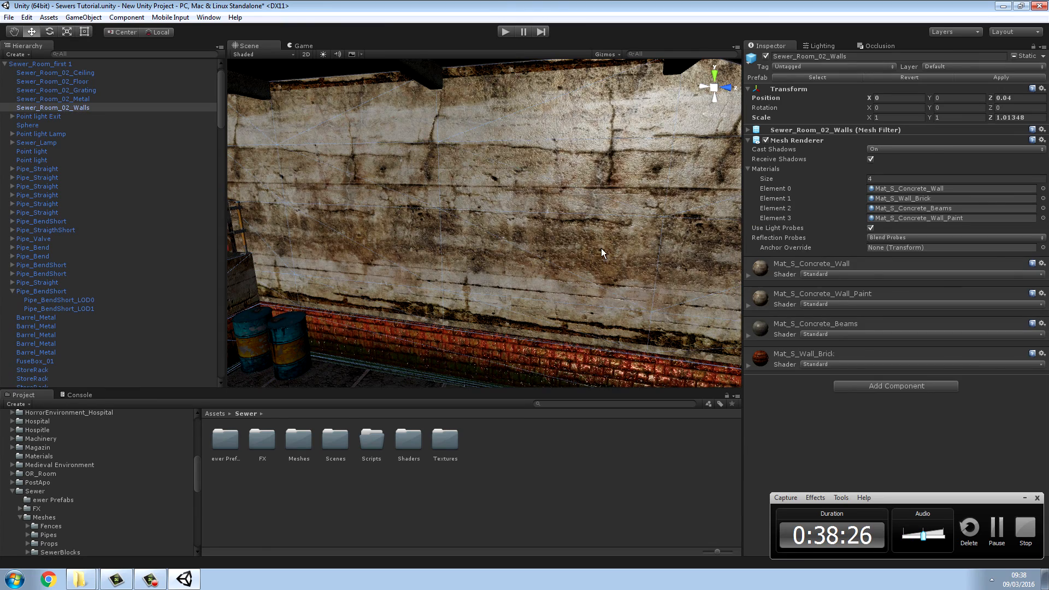
pyautogui.click(844, 383)
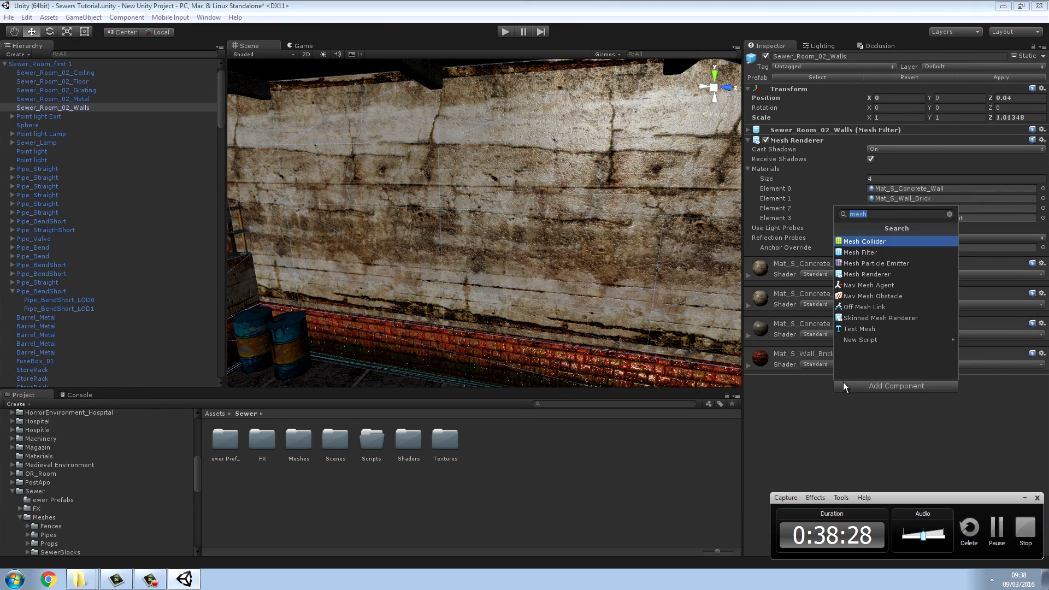
pyautogui.click(854, 244)
# Step: Add a Mesh Collider to the Sewer_Room_02_Ceiling object of Sewer_Room_first 1
pyautogui.moveTo(692, 250); pyautogui.dragTo(334, 267, button='right')
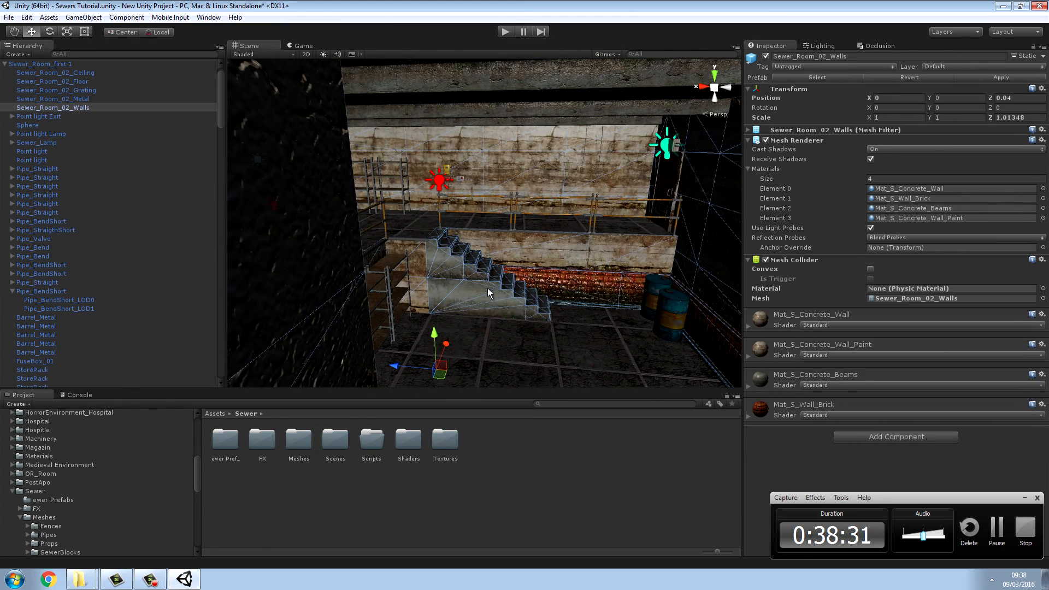
pyautogui.moveTo(486, 292); pyautogui.dragTo(552, 168, button='right')
pyautogui.click(552, 168)
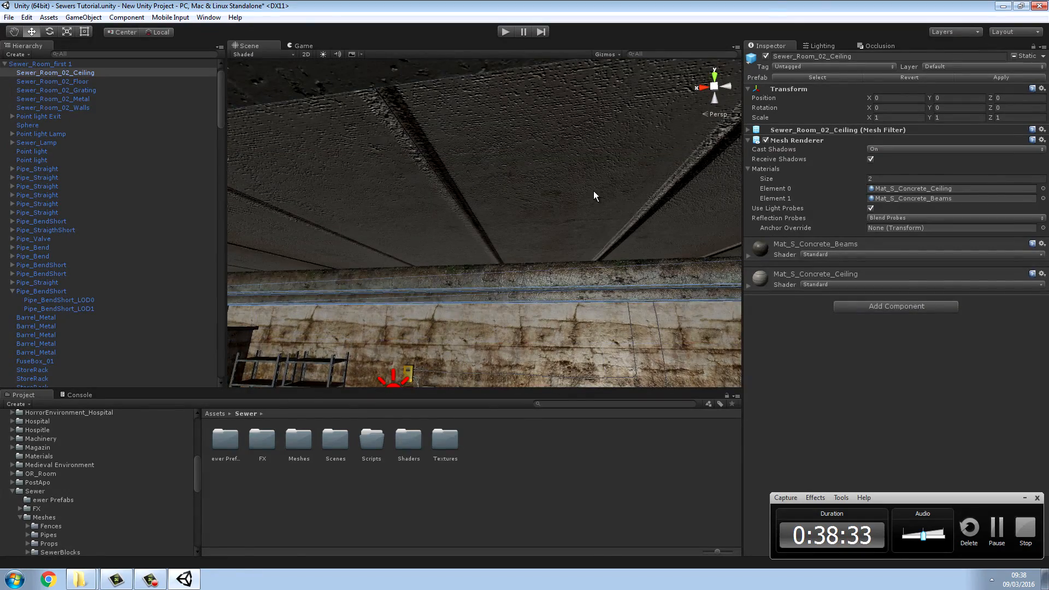
pyautogui.click(884, 309)
pyautogui.click(864, 350)
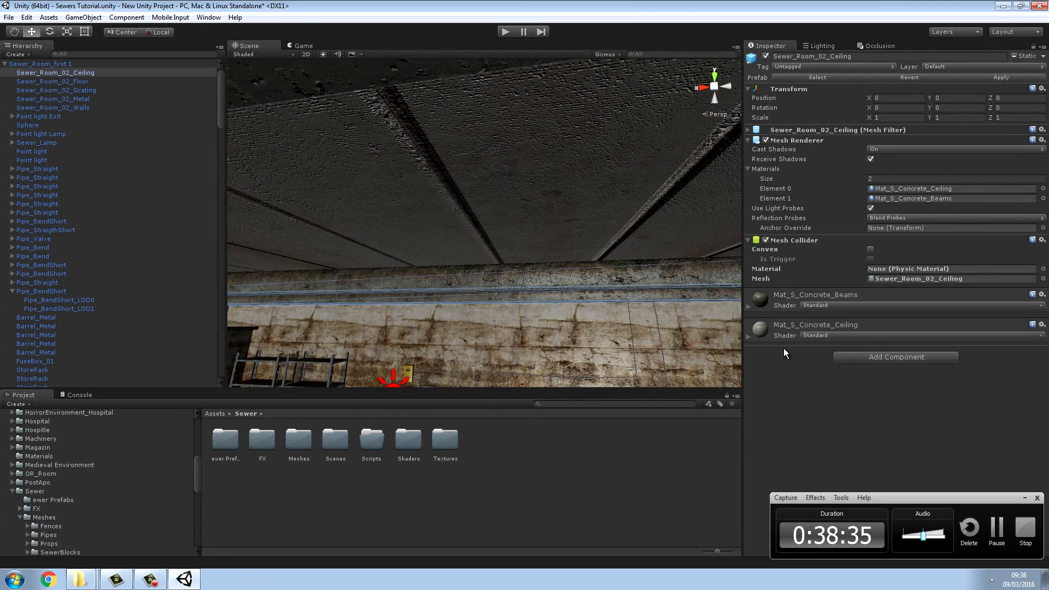
# Step: Check the components of the metal barrels and the store rack in the same room for colliders
pyautogui.moveTo(727, 349); pyautogui.dragTo(527, 294, button='right')
pyautogui.click(493, 314)
pyautogui.click(526, 293)
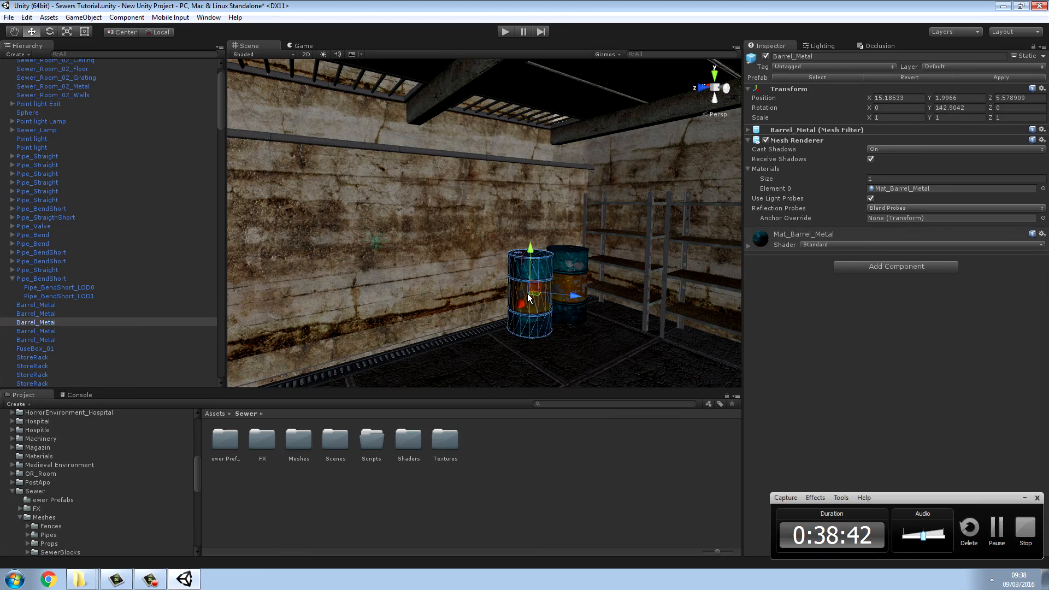
pyautogui.click(579, 280)
pyautogui.click(622, 268)
pyautogui.moveTo(622, 268); pyautogui.dragTo(677, 11, button='right')
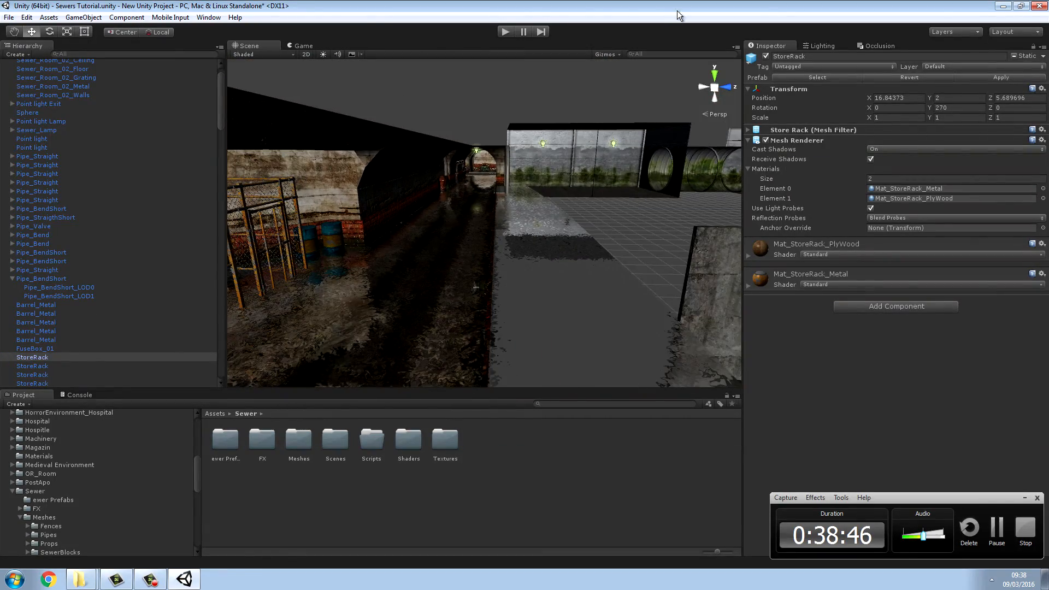
# Step: Run the scene and walk the tunnel into and around the fenced room to test its new floor and wall collision
pyautogui.click(506, 32)
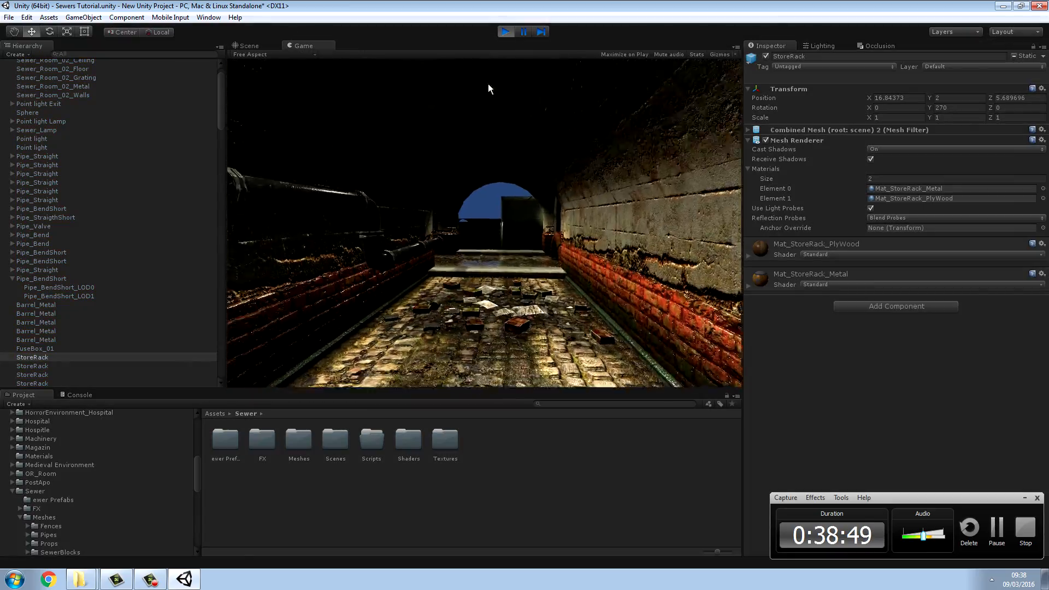
pyautogui.press('w')
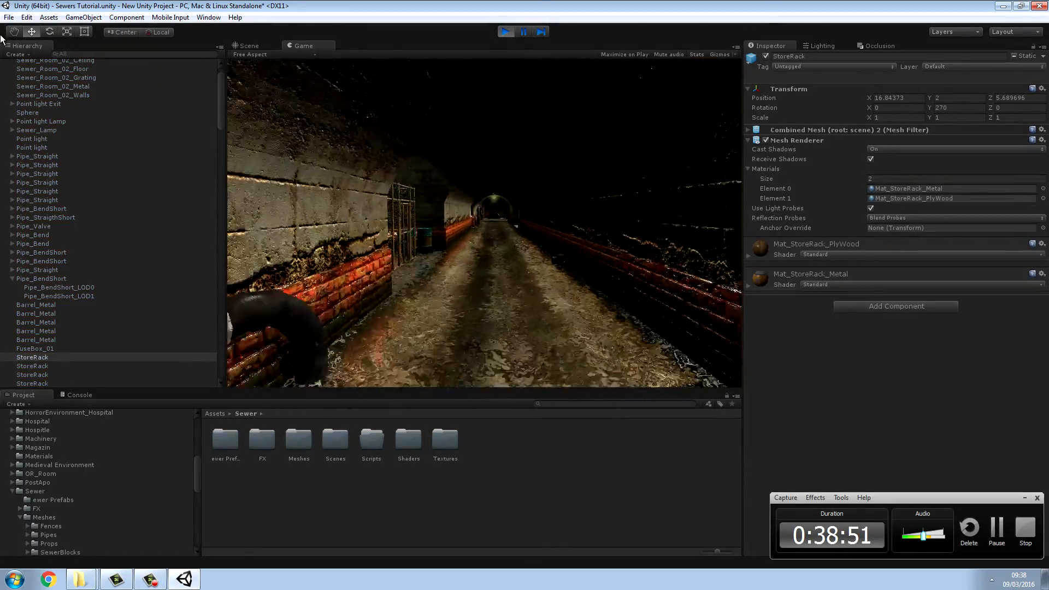
pyautogui.press('w')
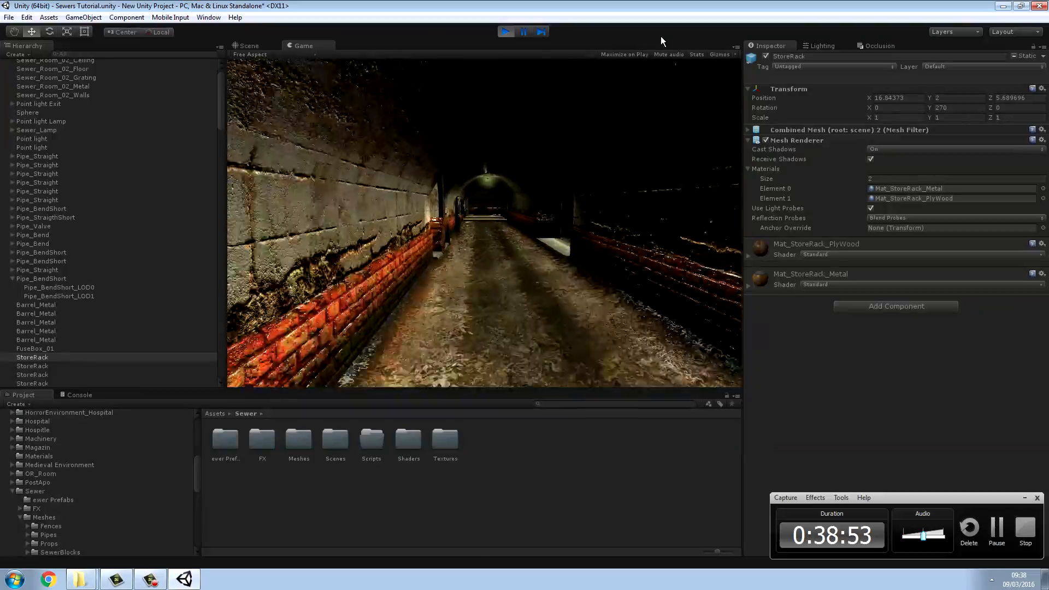
pyautogui.press('w')
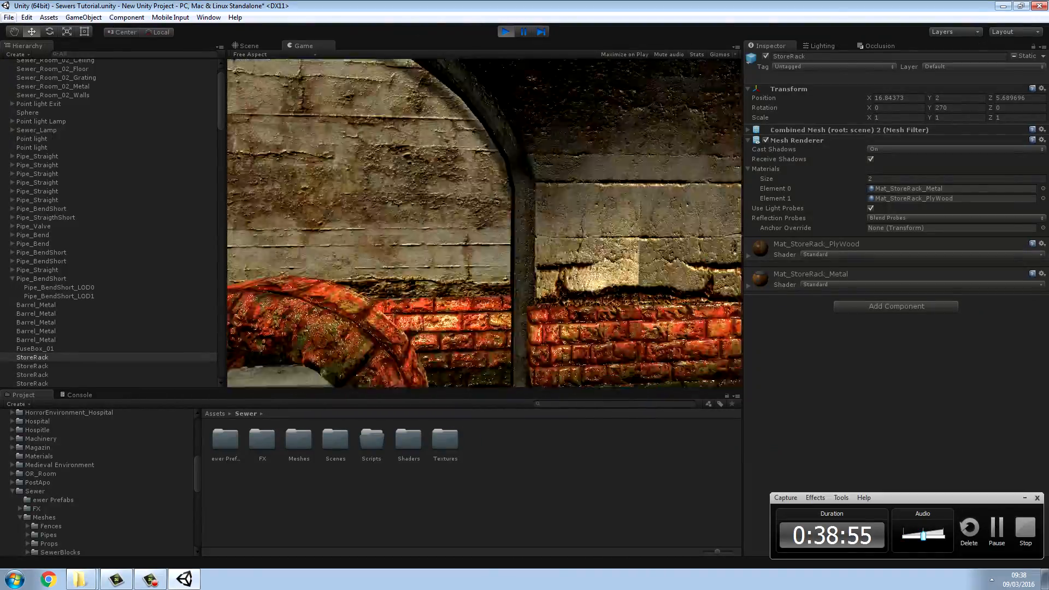
pyautogui.press('w')
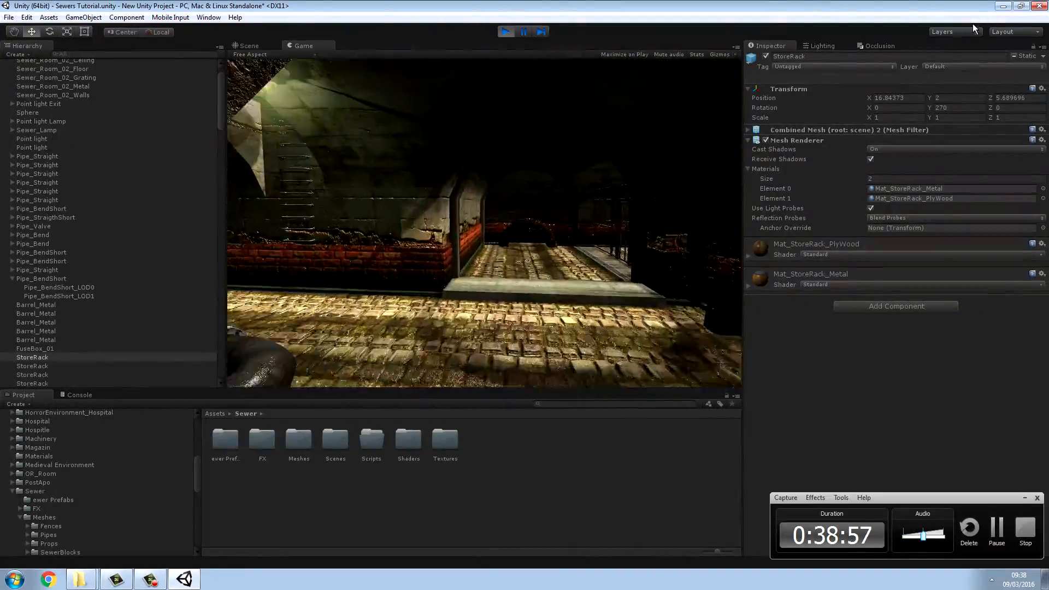
pyautogui.press('w')
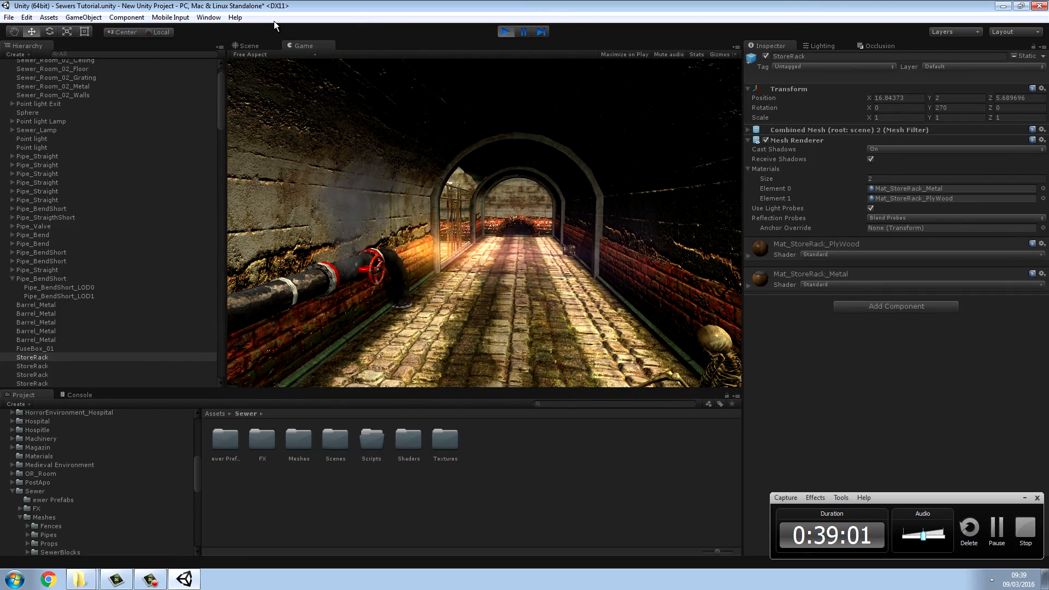
pyautogui.press('w')
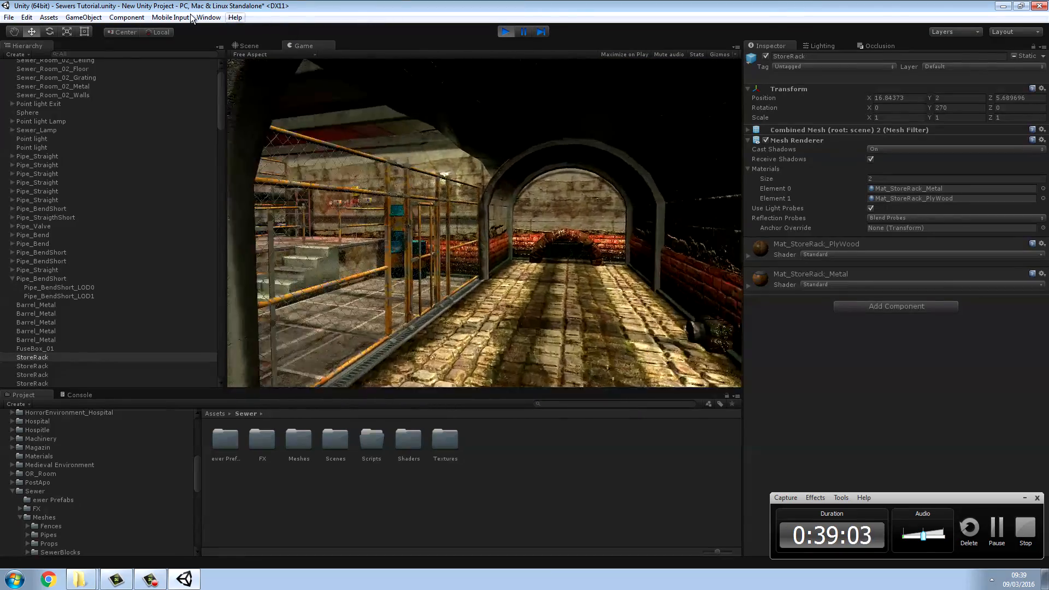
pyautogui.press('w')
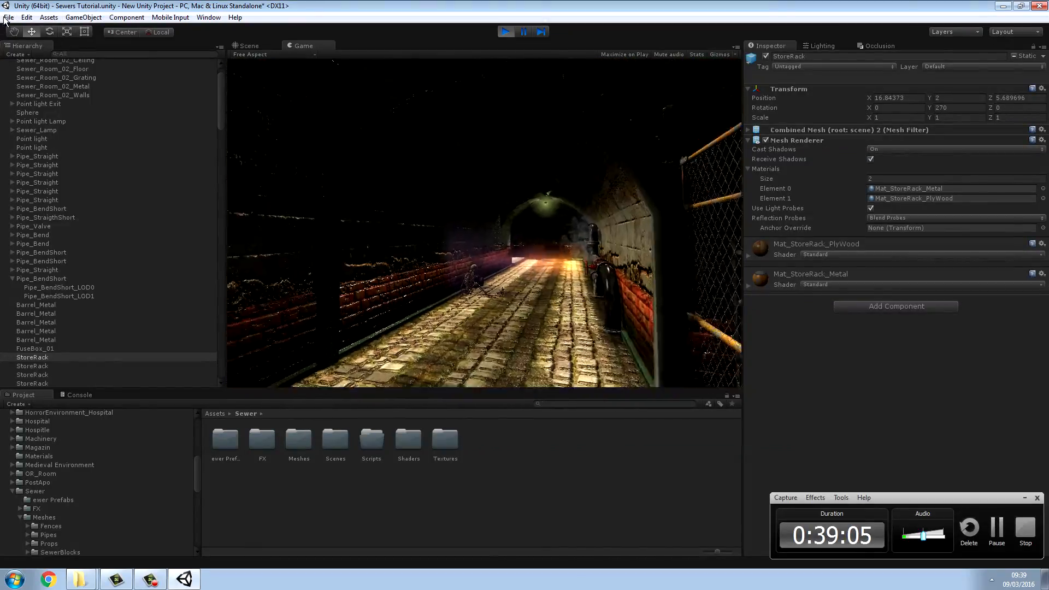
pyautogui.press('w')
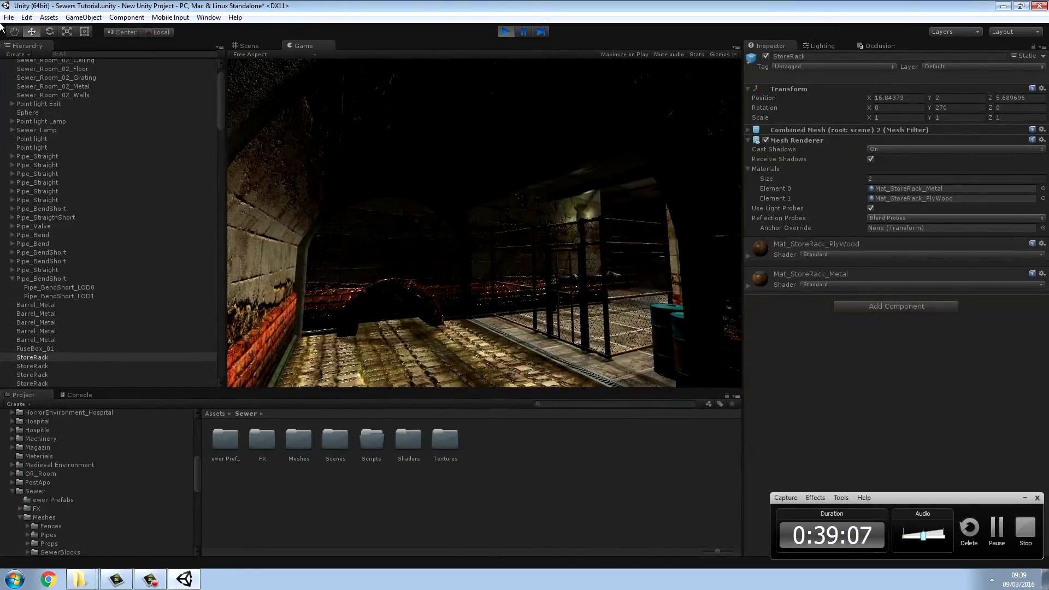
pyautogui.press('w')
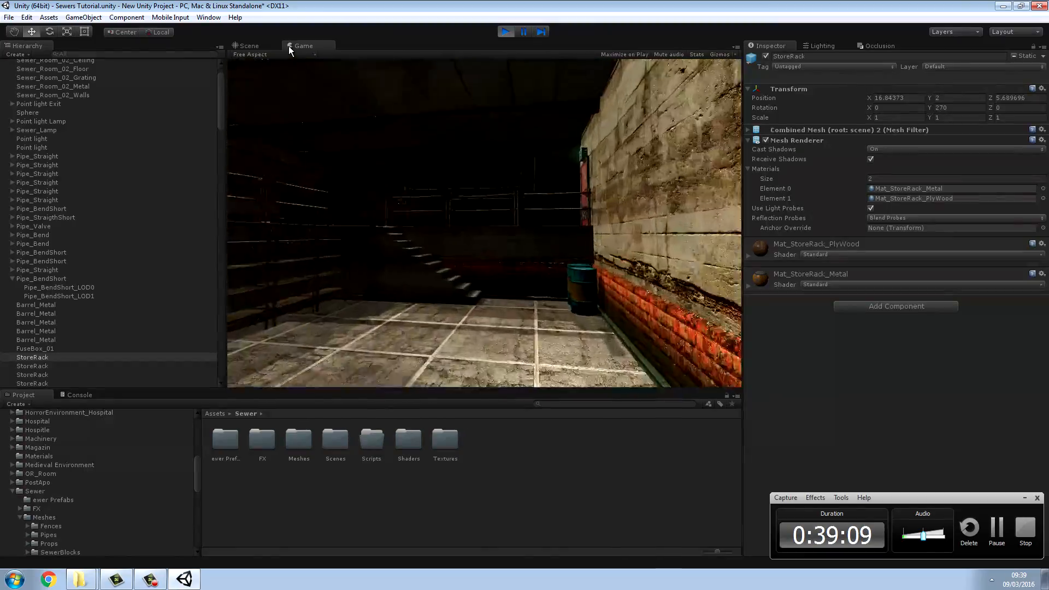
pyautogui.press('w')
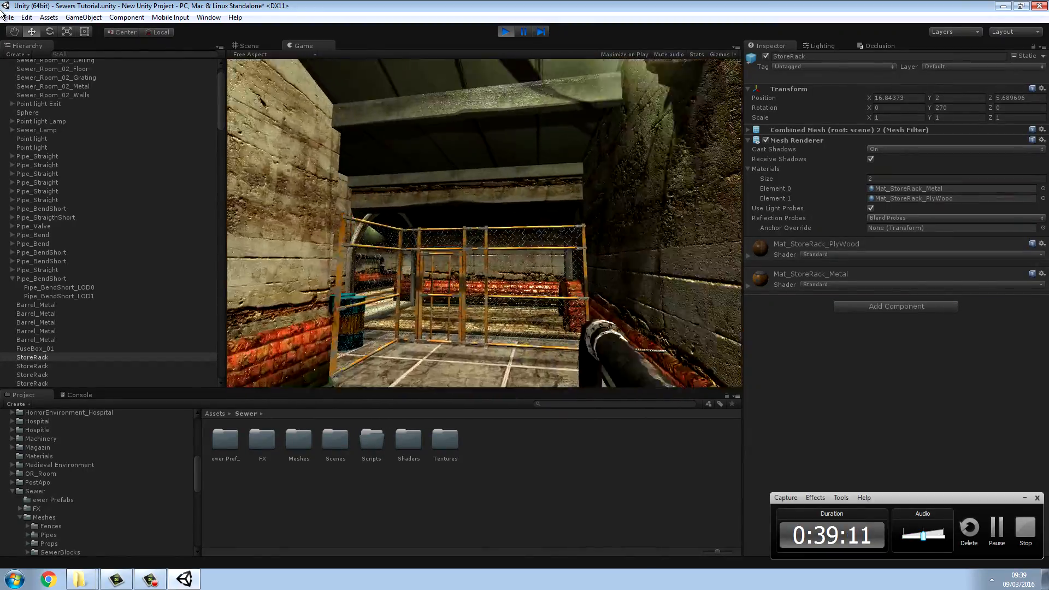
pyautogui.press('w')
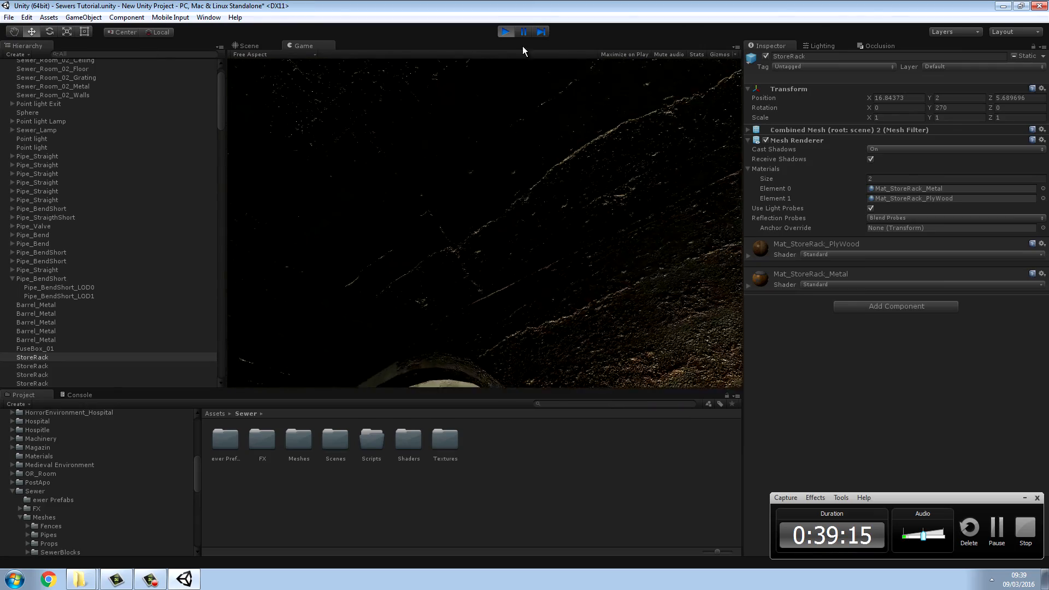
# Step: Stop the running scene, find the FPSController and move it into the tunnel at about X -17.5, Z 23
pyautogui.click(506, 31)
pyautogui.moveTo(559, 241); pyautogui.dragTo(219, 260, button='right')
pyautogui.press('s')
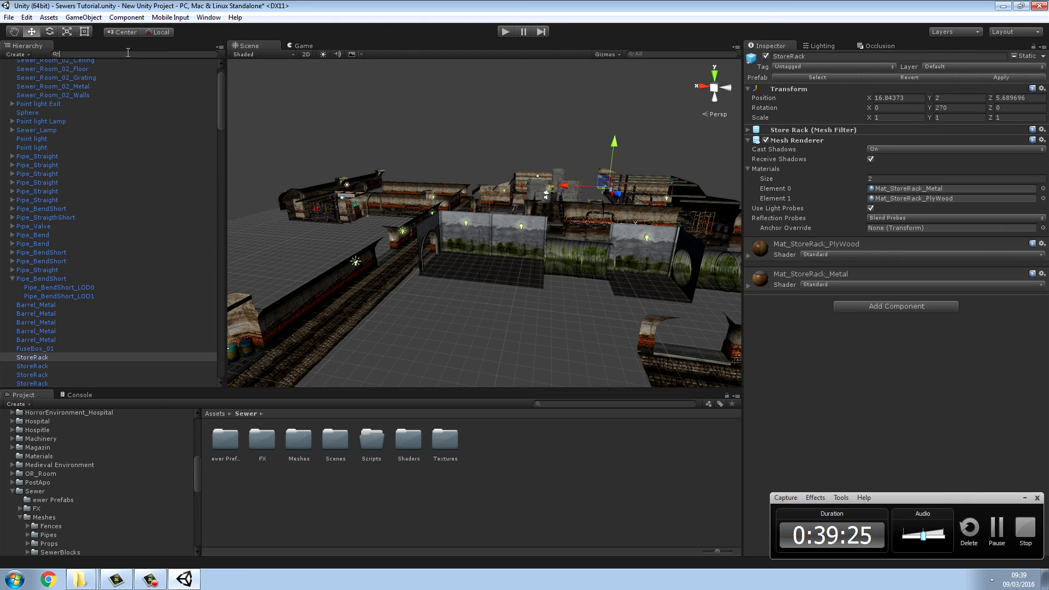
pyautogui.write('fps')
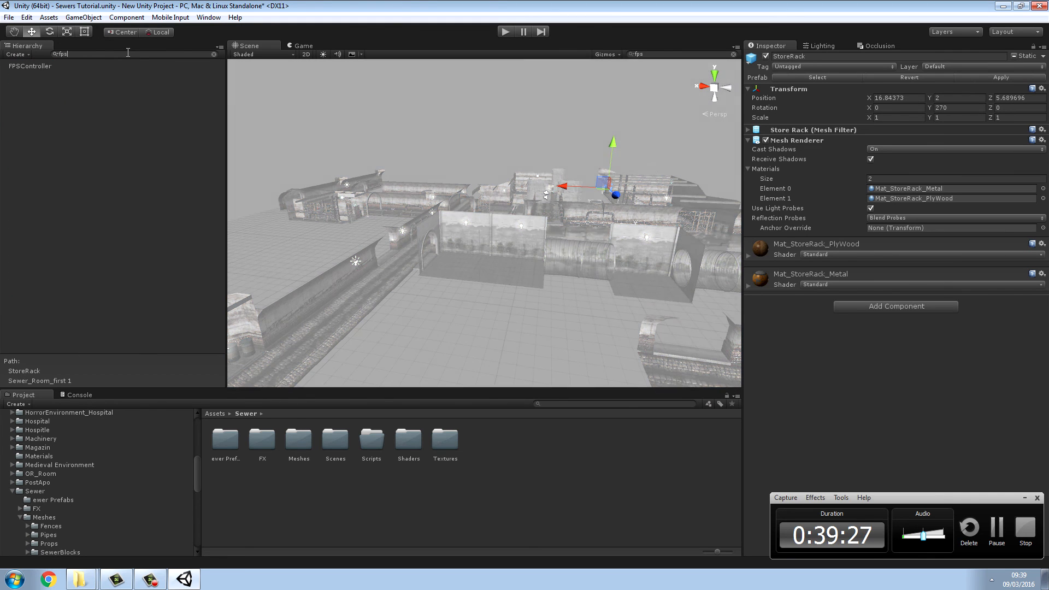
pyautogui.click(41, 66)
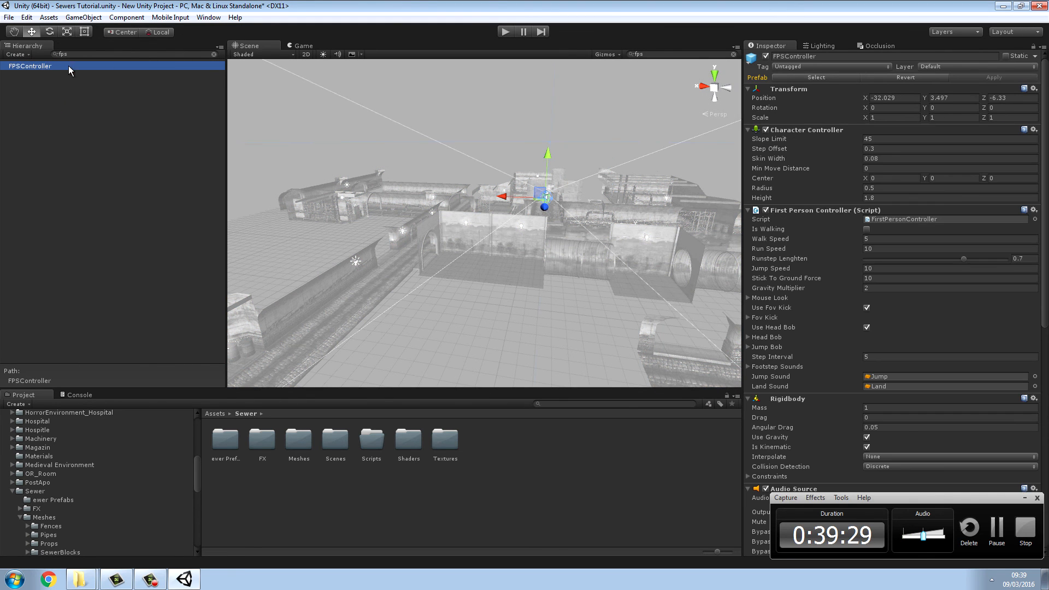
pyautogui.click(214, 55)
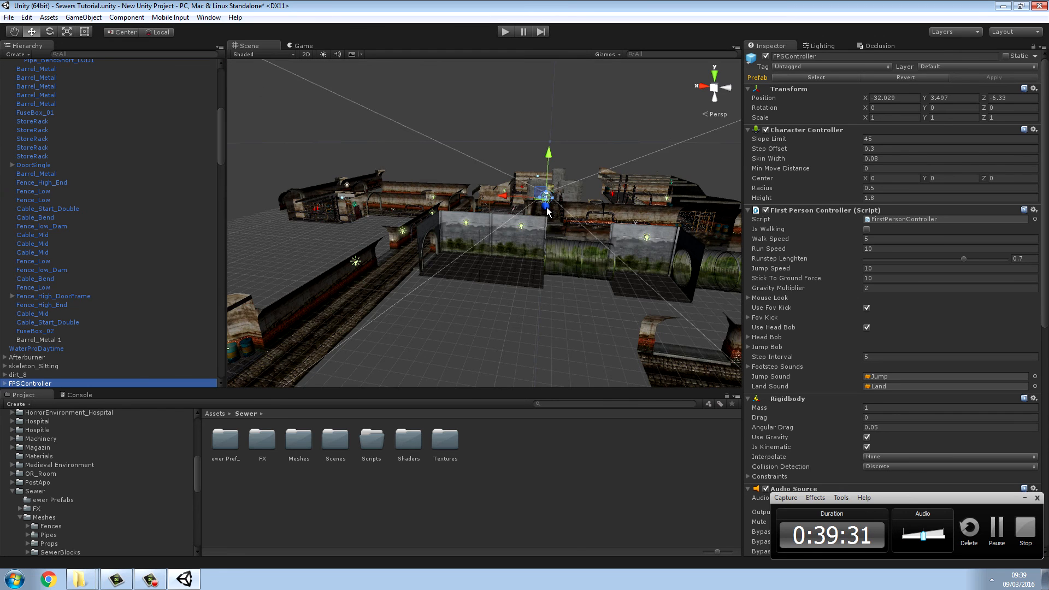
pyautogui.keyDown('alt'); pyautogui.moveTo(547, 210); pyautogui.dragTo(677, 187); pyautogui.keyUp('alt')
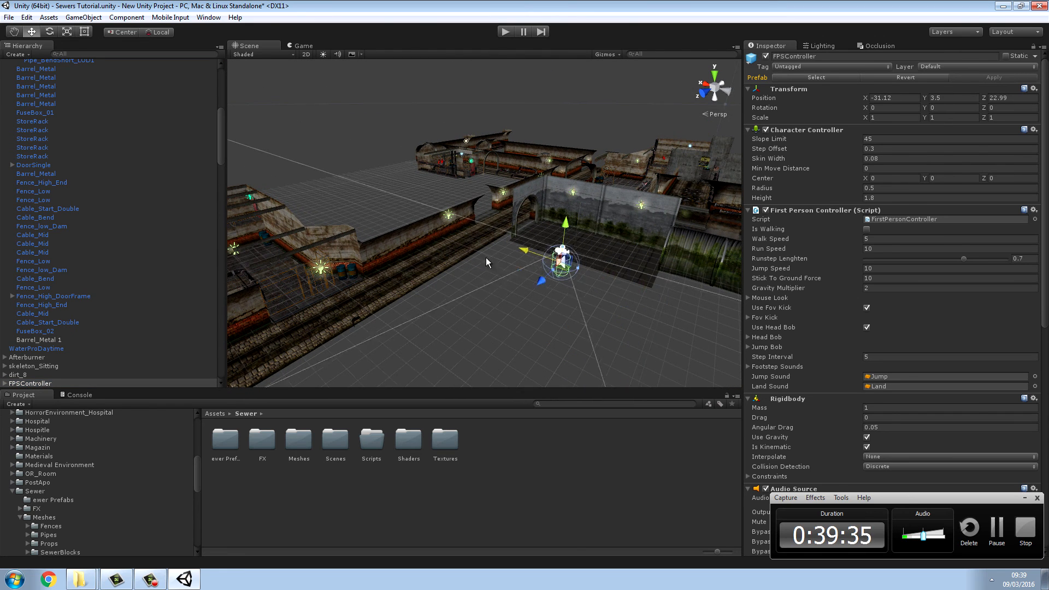
pyautogui.moveTo(455, 283); pyautogui.dragTo(310, 176, button='right')
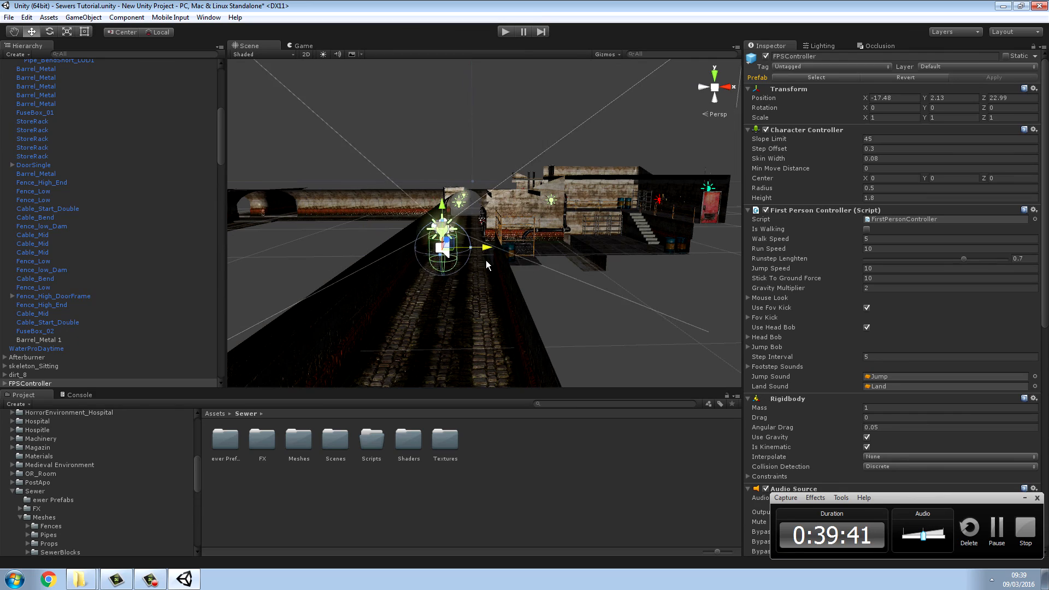
# Step: Fine-tune the FPSController inside the tunnel to about X -17.17 and lower it to about Y 1.53
pyautogui.press('w')
pyautogui.moveTo(484, 316)
pyautogui.mouseDown(button='right')
pyautogui.moveTo(470, 357)
pyautogui.moveTo(479, 298)
pyautogui.mouseUp(button='right')
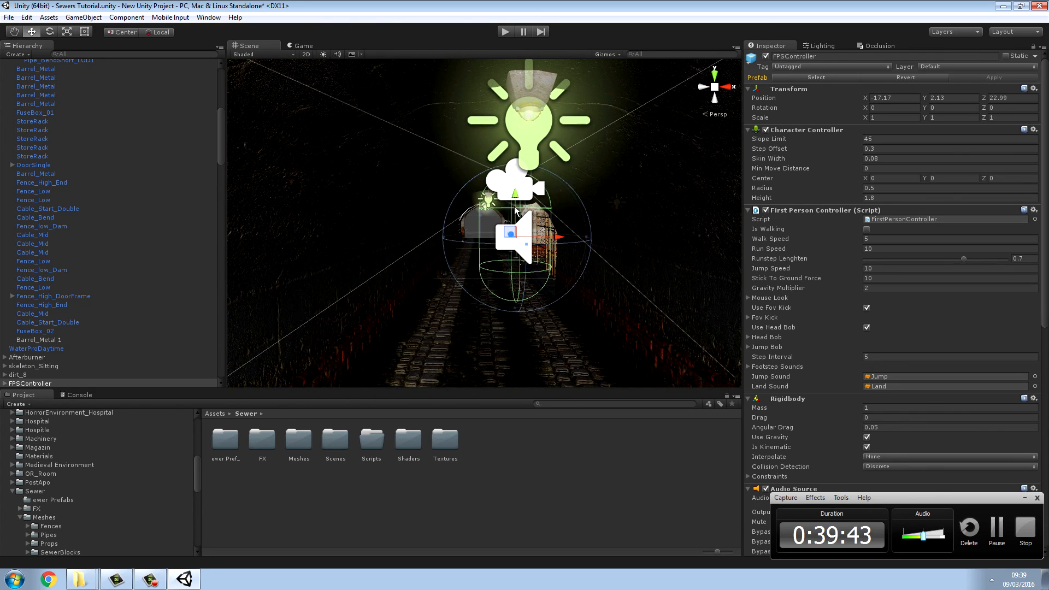
pyautogui.click(514, 210)
pyautogui.moveTo(514, 210); pyautogui.dragTo(511, 239)
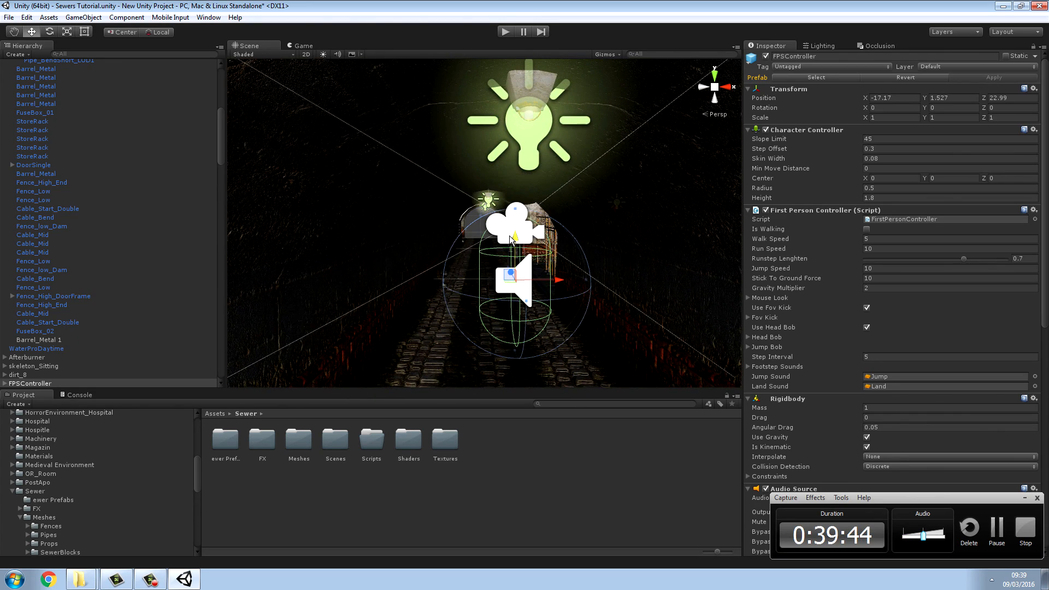
# Step: Run the scene, walk to the fenced room and lower the scene's Ambient Intensity to about 0.226
pyautogui.click(504, 32)
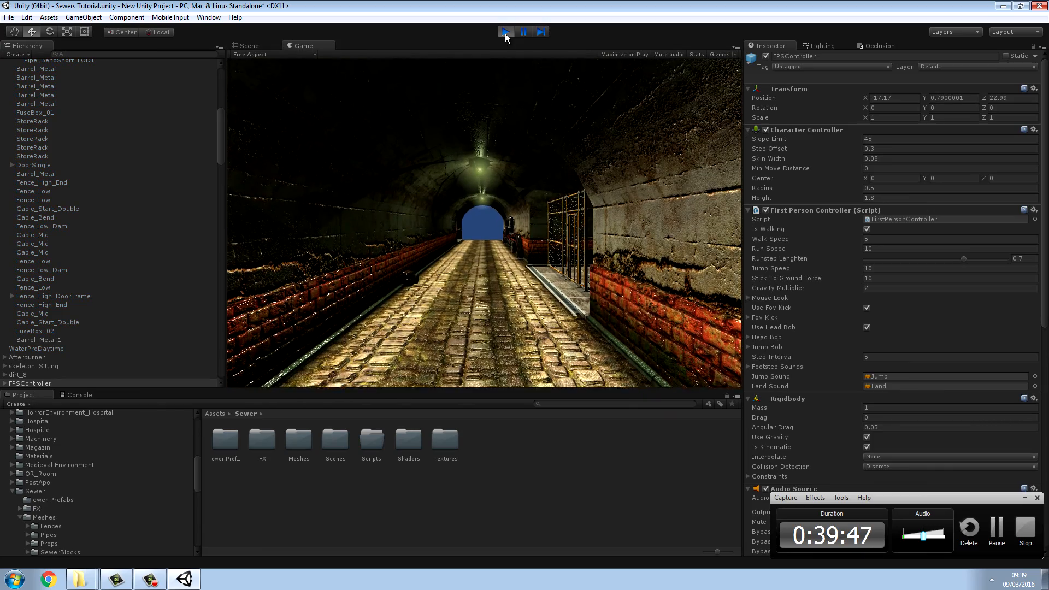
pyautogui.press('w')
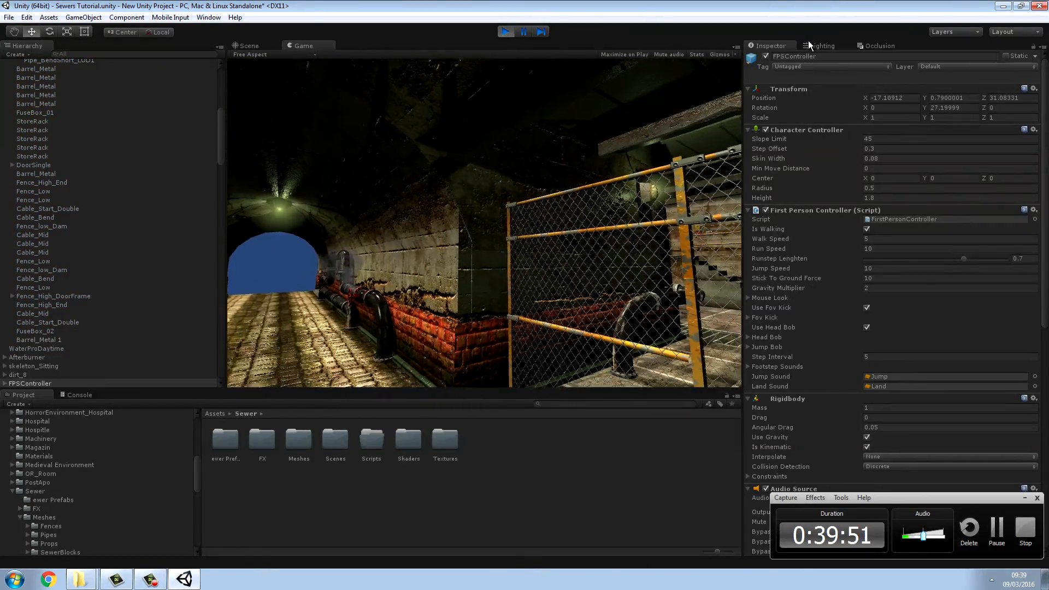
pyautogui.click(811, 45)
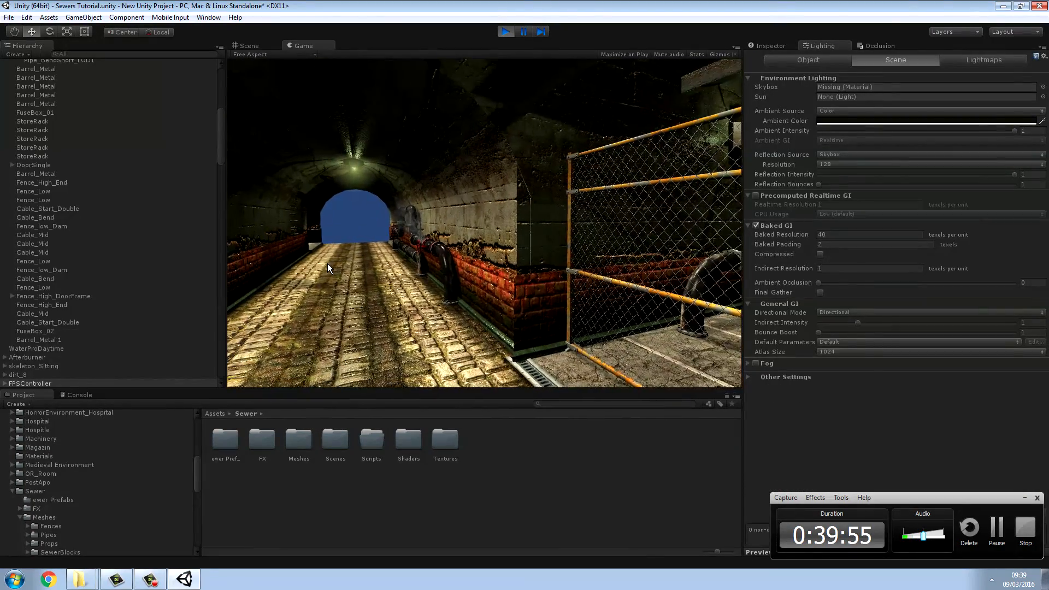
pyautogui.click(222, 285)
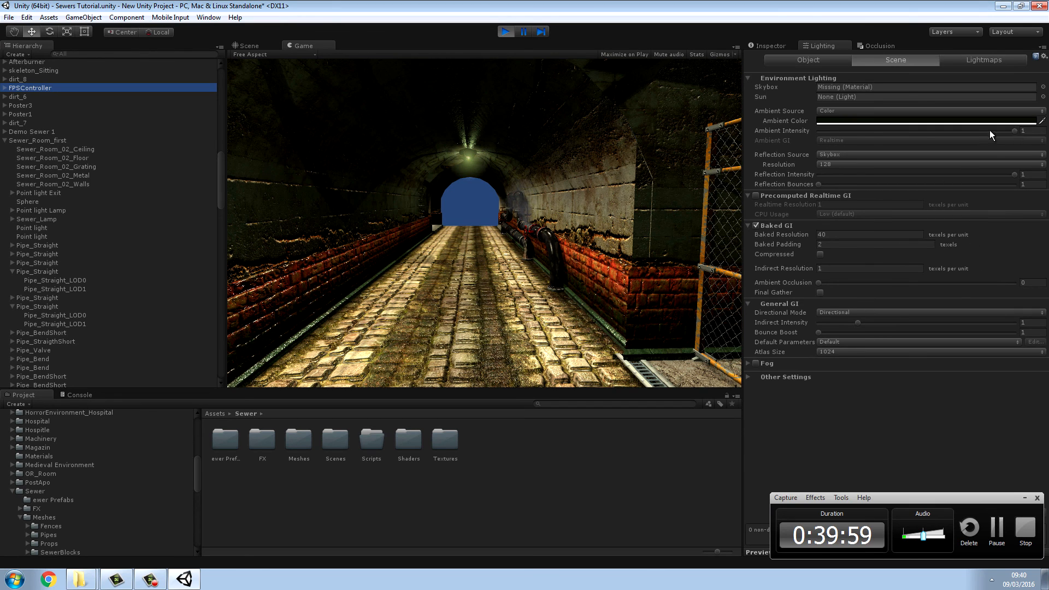
pyautogui.moveTo(990, 131); pyautogui.dragTo(964, 135)
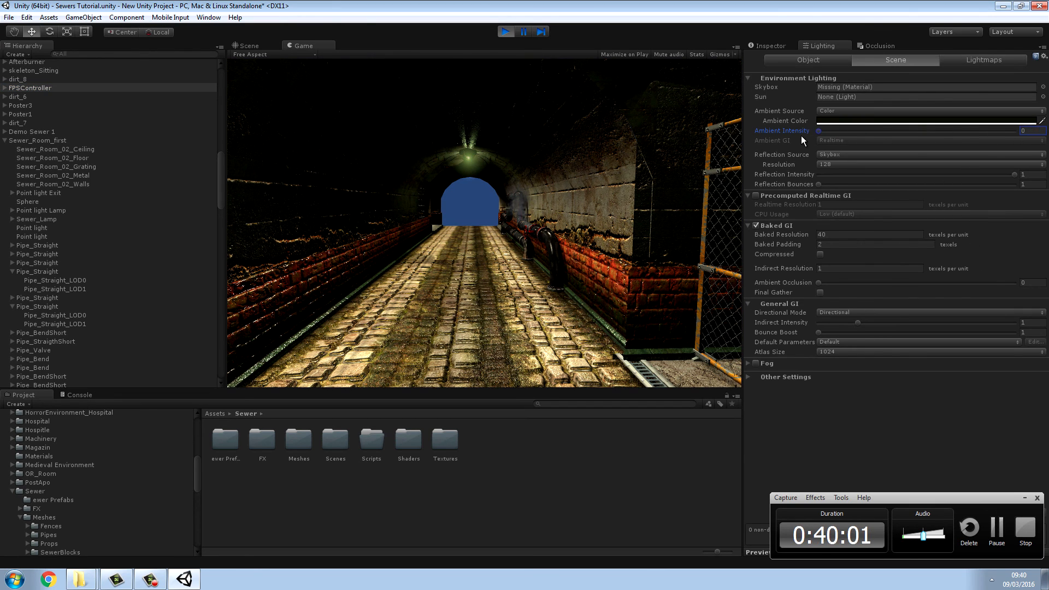
pyautogui.moveTo(804, 137); pyautogui.dragTo(930, 148)
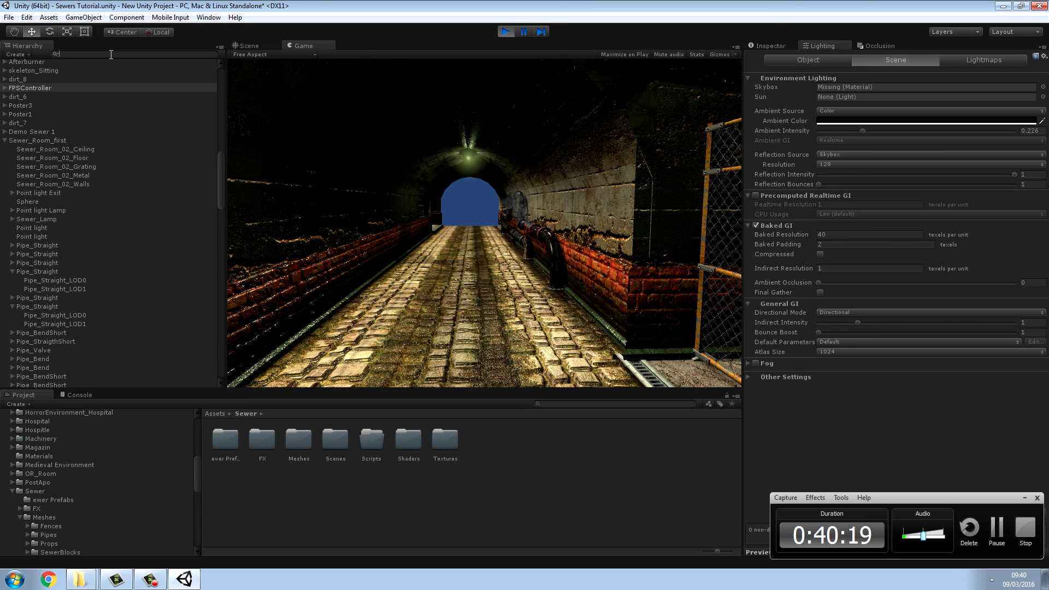
# Step: Find both Directional light objects and deactivate them while the scene is running
pyautogui.write('dire')
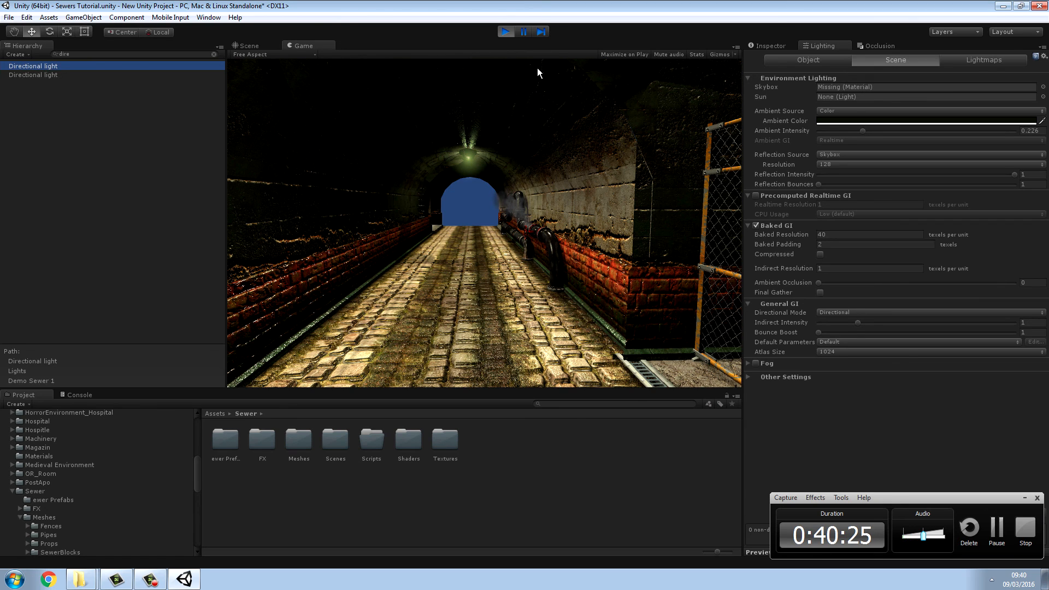
pyautogui.click(766, 48)
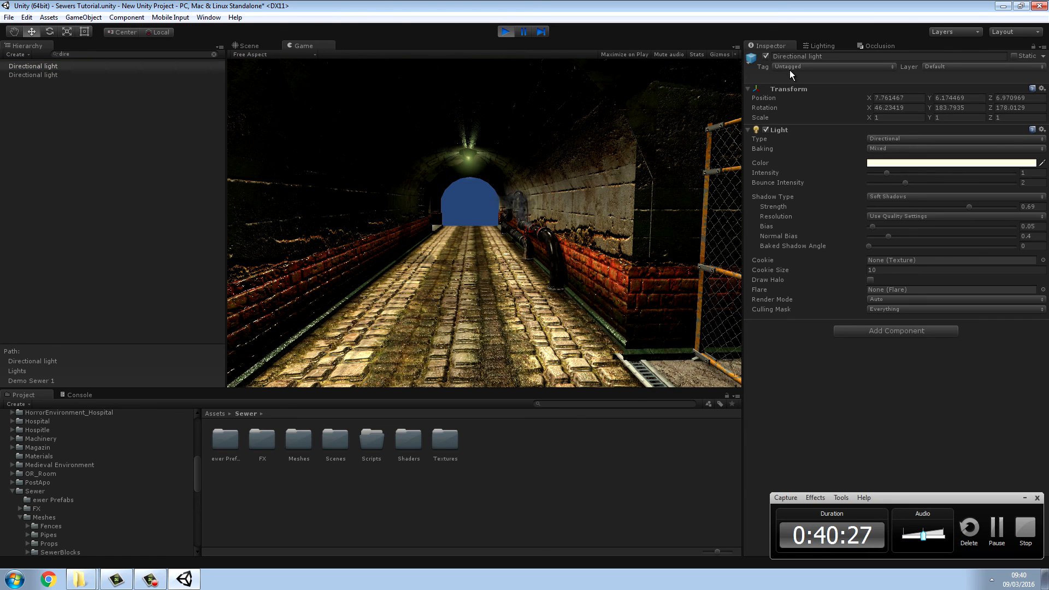
pyautogui.click(766, 56)
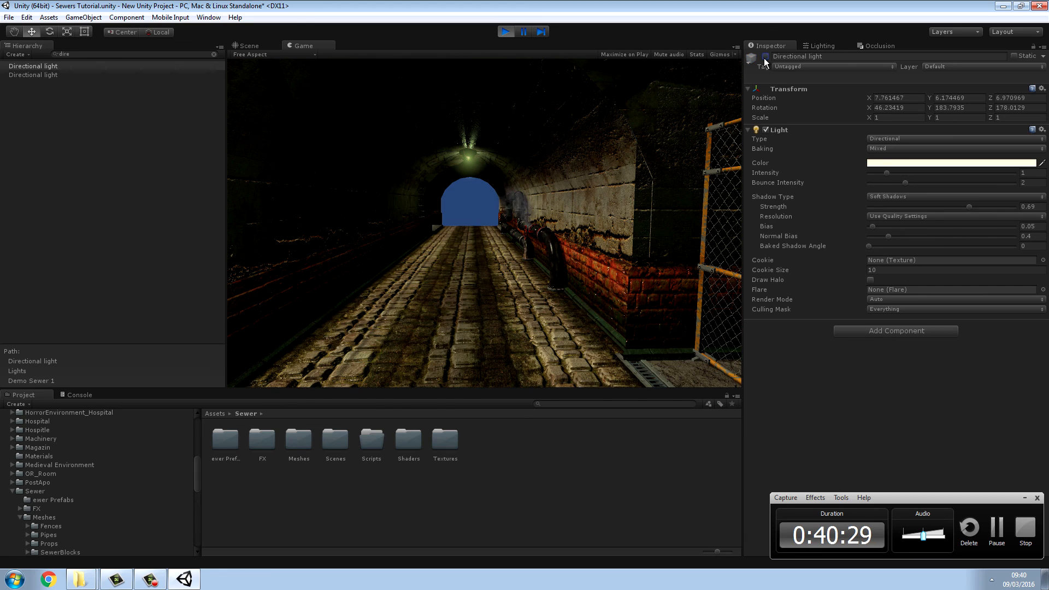
pyautogui.click(47, 76)
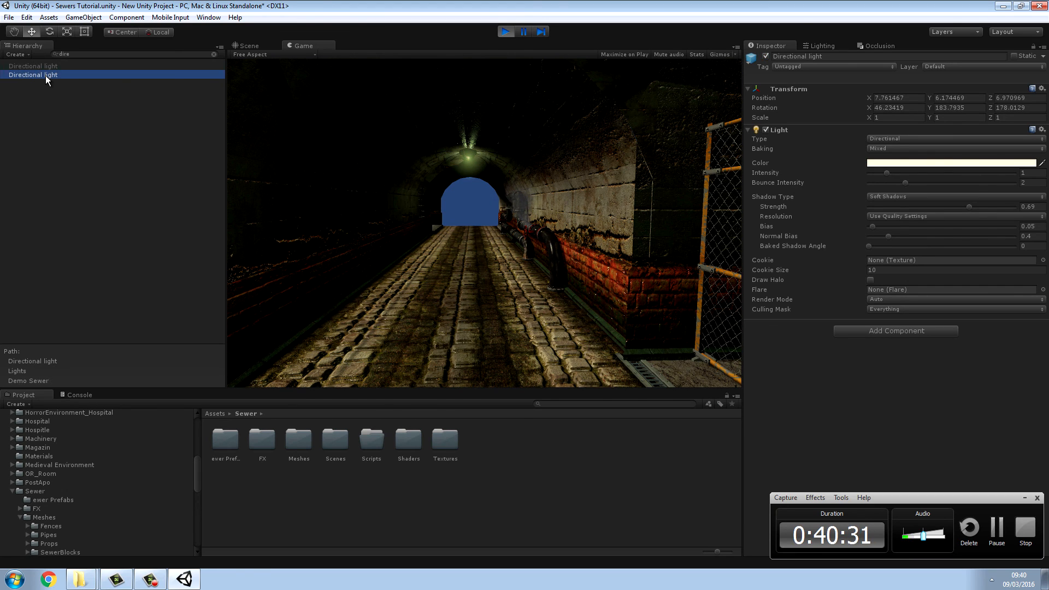
pyautogui.click(767, 57)
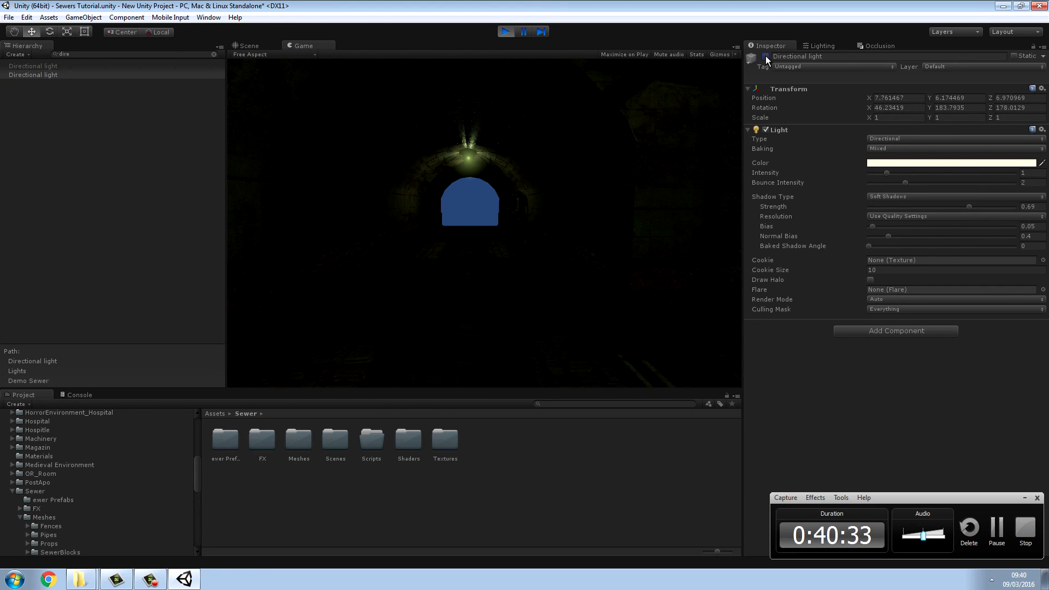
# Step: Walk through the tunnel and fenced room to examine the lamp lighting without directional lights, then stop the scene
pyautogui.click(521, 181)
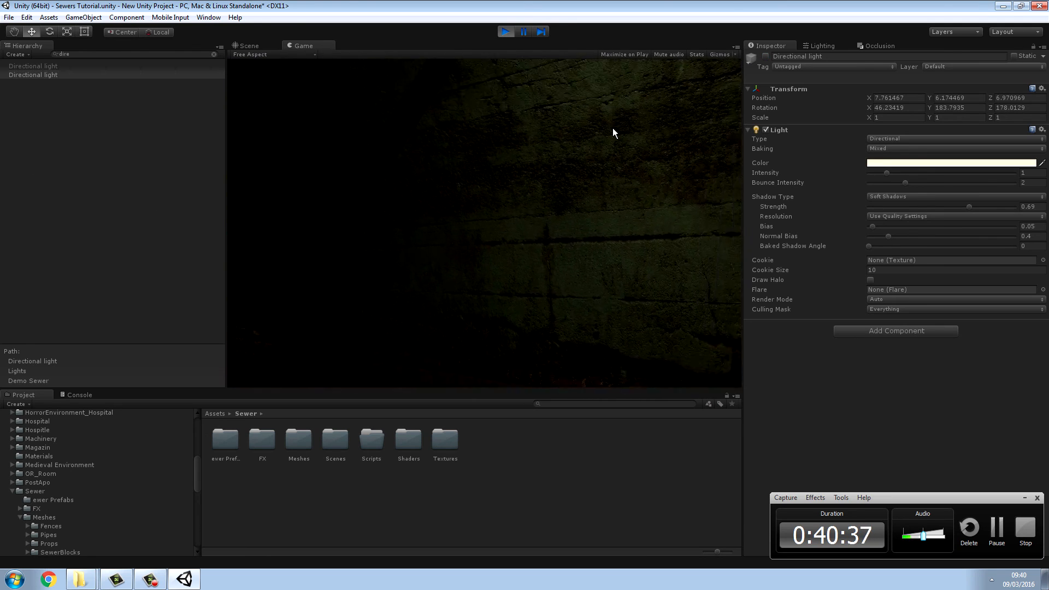
pyautogui.press('w')
pyautogui.press('w')
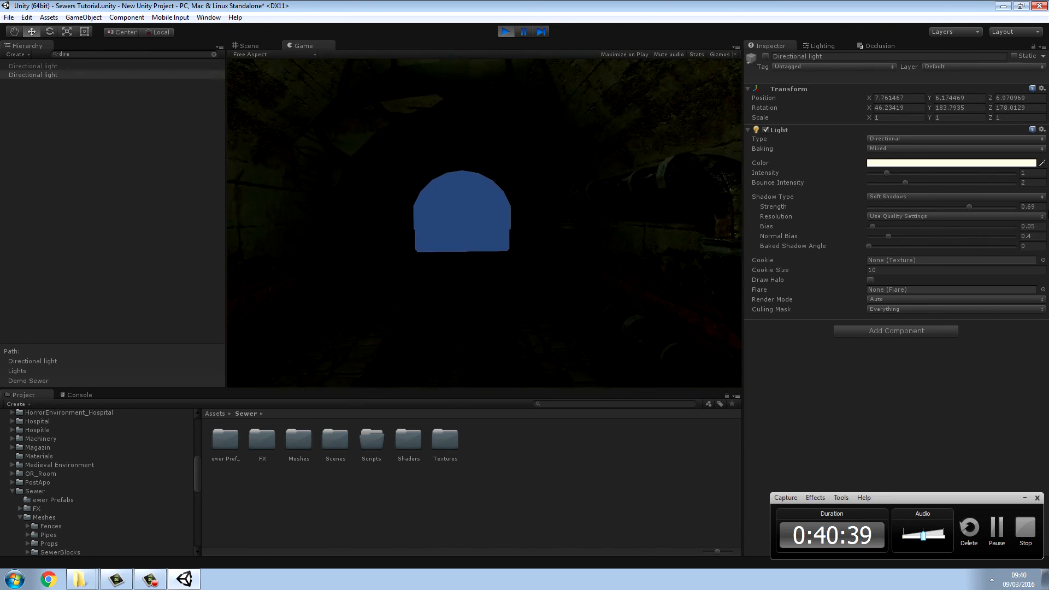
pyautogui.press('w')
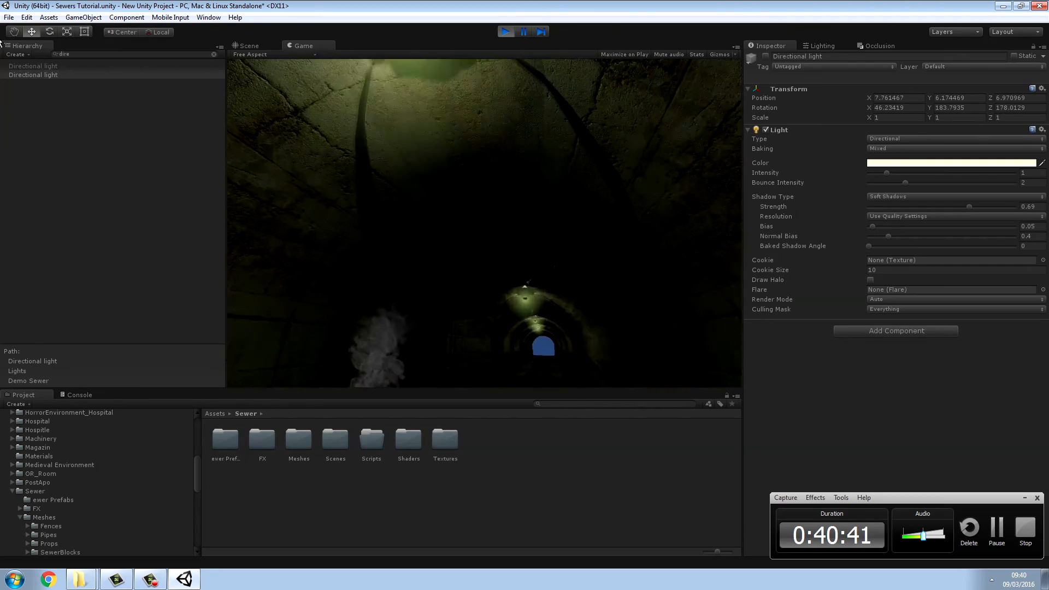
pyautogui.press('w')
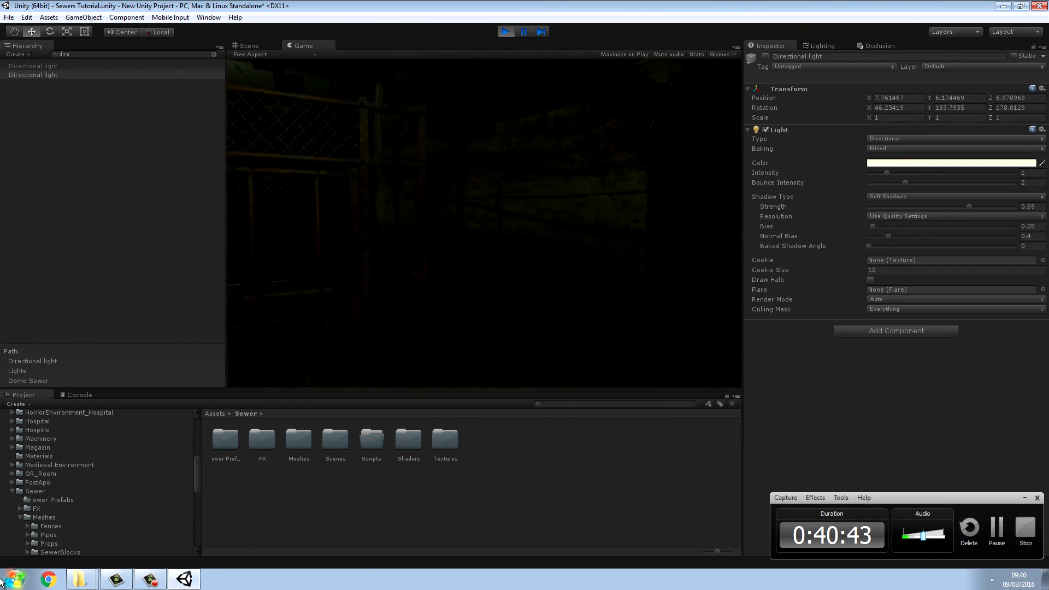
pyautogui.press('w')
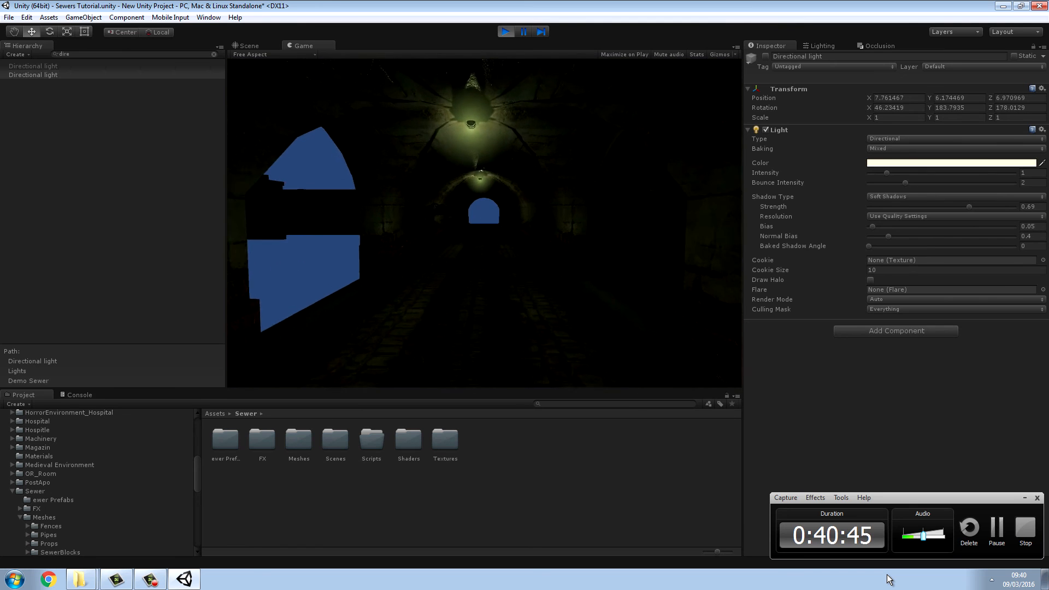
pyautogui.press('w')
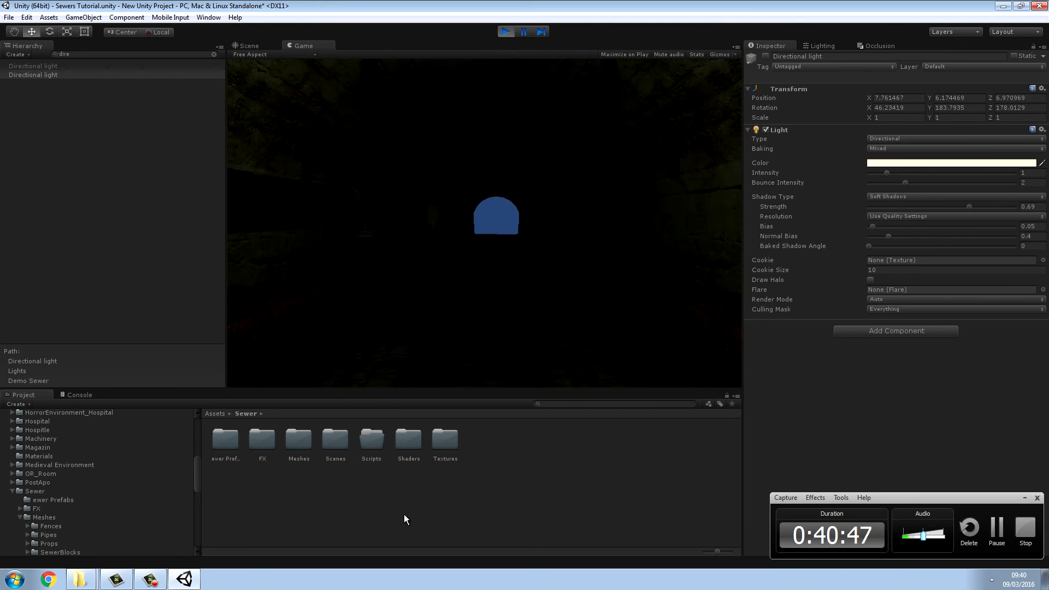
pyautogui.press('w')
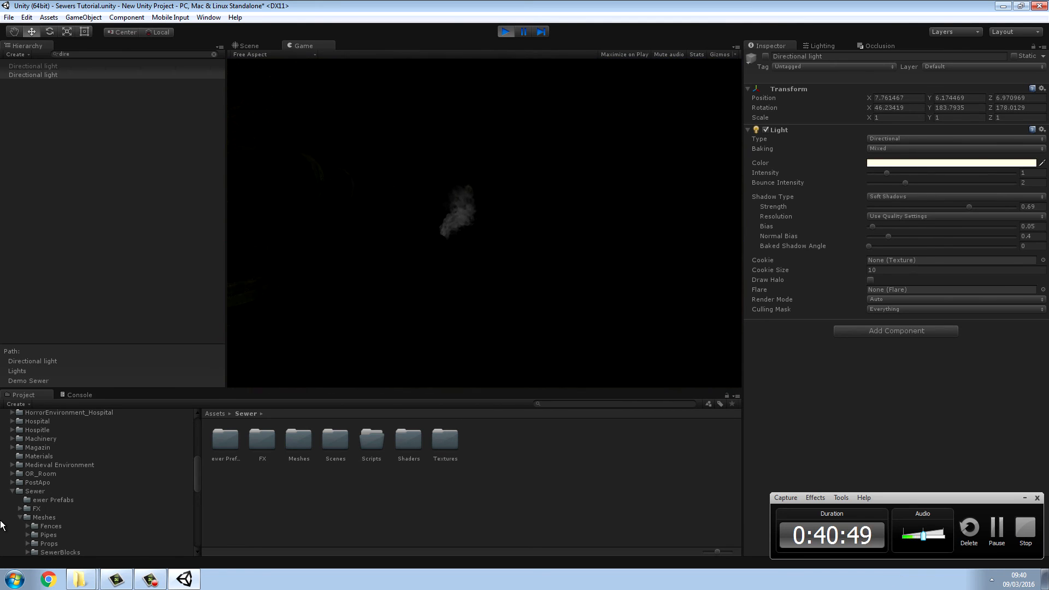
pyautogui.press('w')
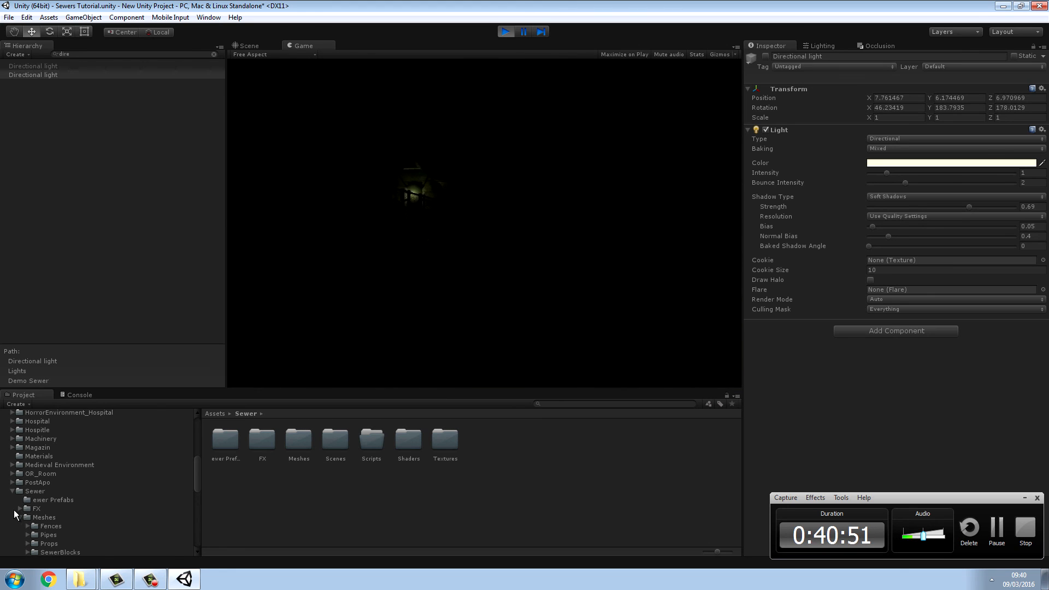
pyautogui.press('w')
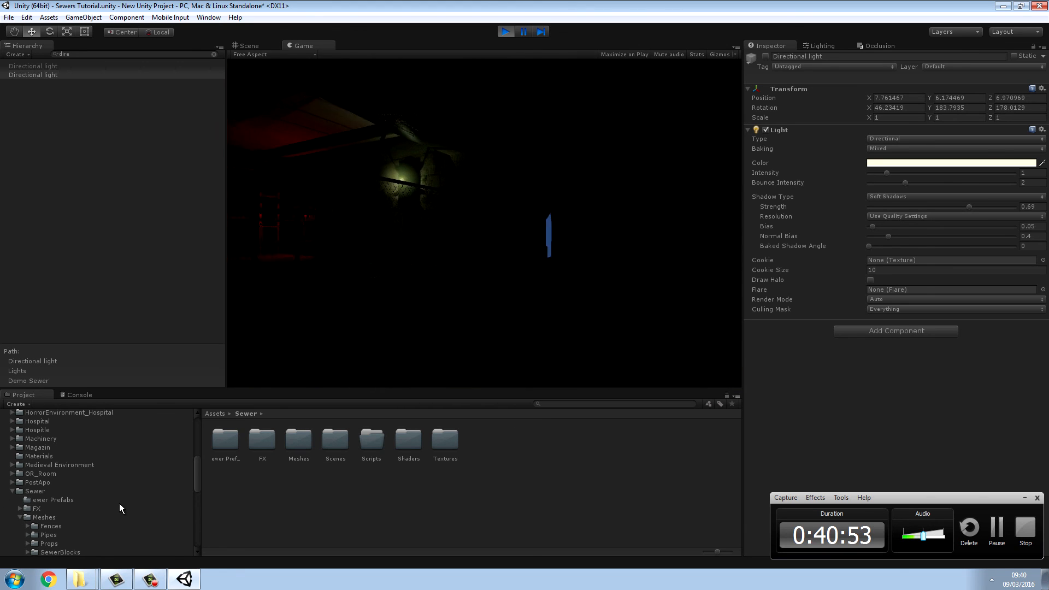
pyautogui.press('w')
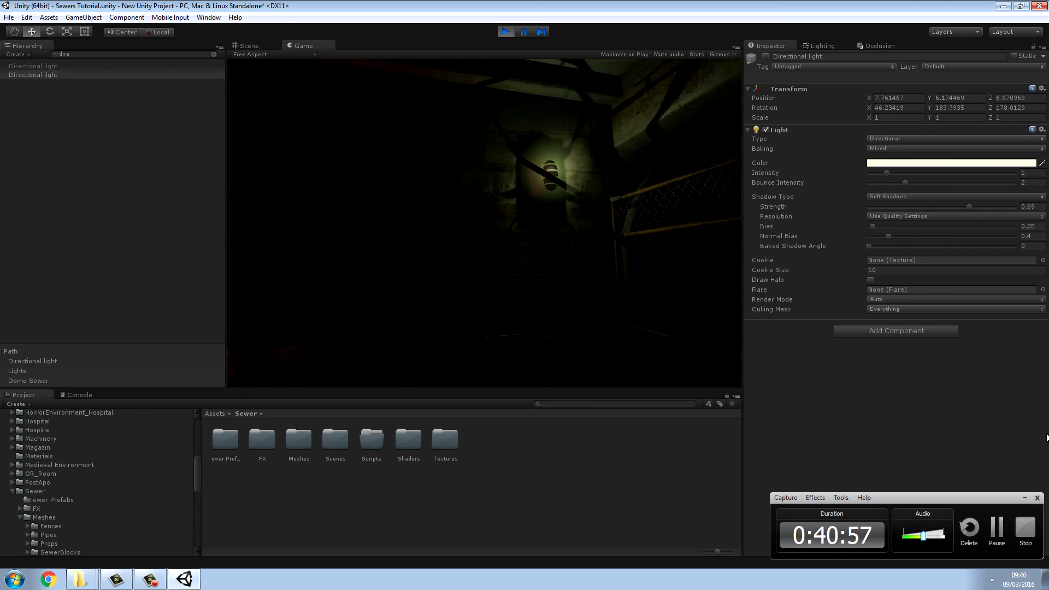
pyautogui.press('w')
pyautogui.press('d')
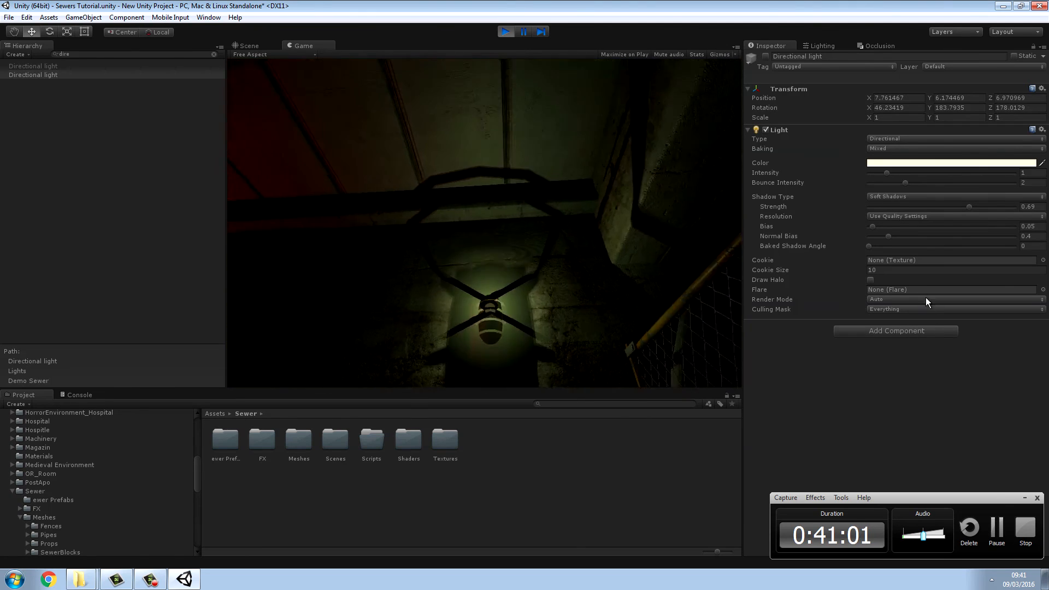
pyautogui.press('s')
pyautogui.press('w')
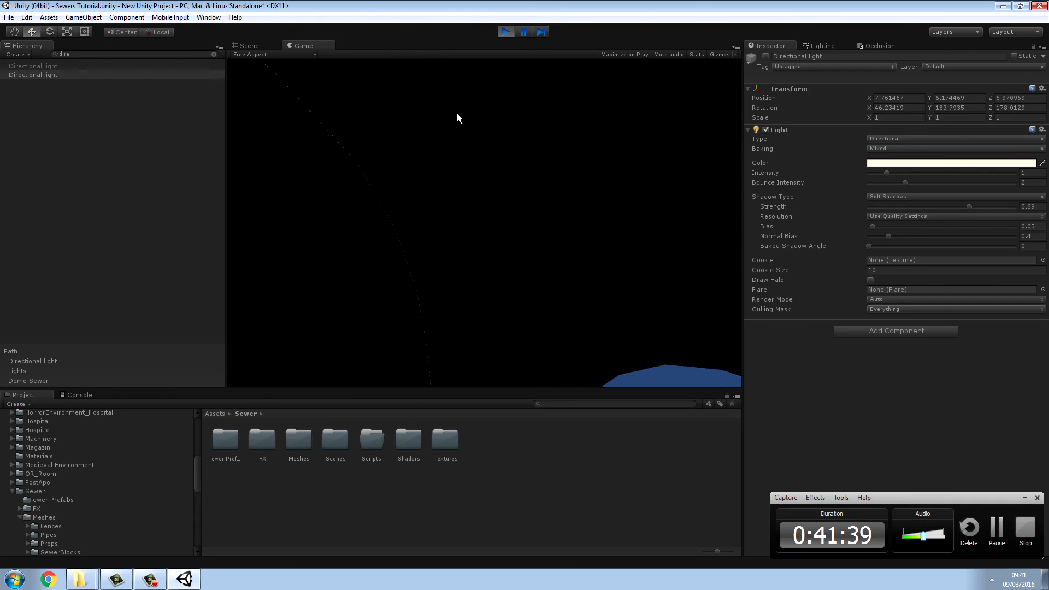
pyautogui.click(502, 30)
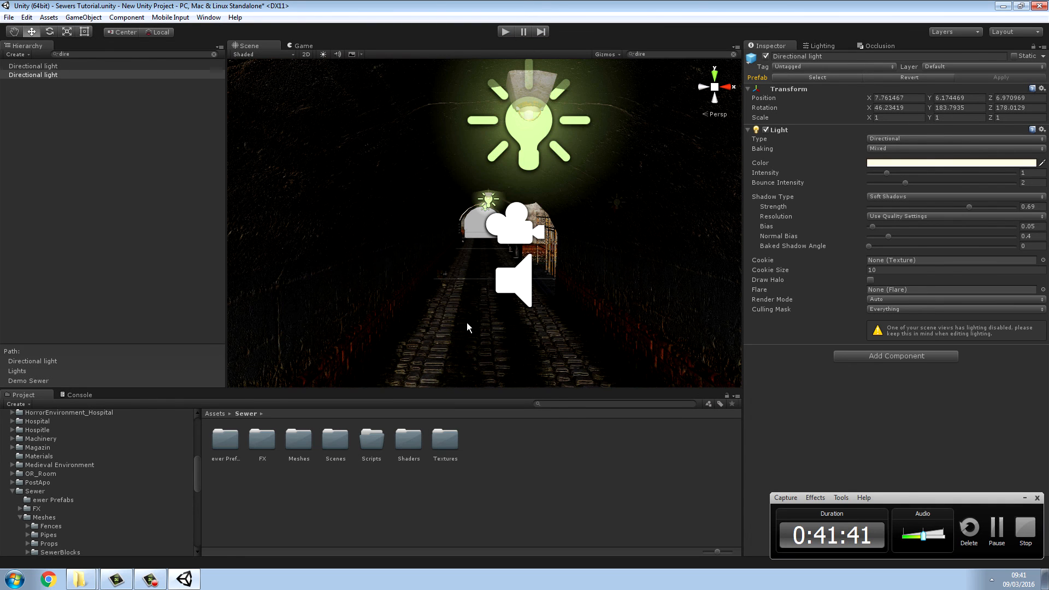
# Step: Clear the selection and the hierarchy search filter, and inspect the tunnel beside the fenced room in the scene view
pyautogui.press('w')
pyautogui.moveTo(468, 324); pyautogui.dragTo(467, 308, button='right')
pyautogui.click(510, 440)
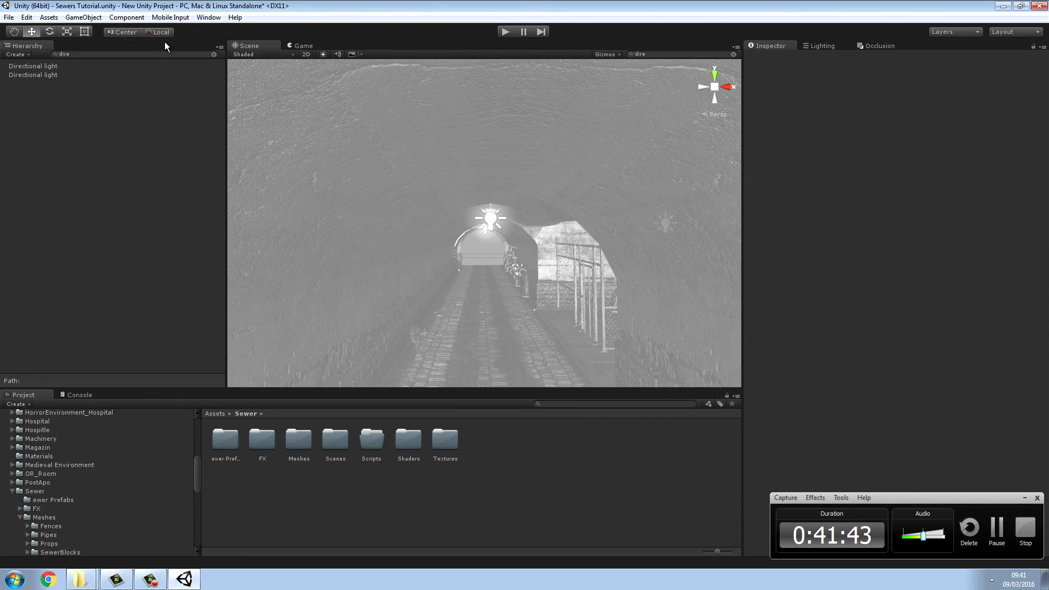
pyautogui.click(215, 54)
pyautogui.moveTo(405, 189); pyautogui.dragTo(882, 233, button='right')
pyautogui.press('w')
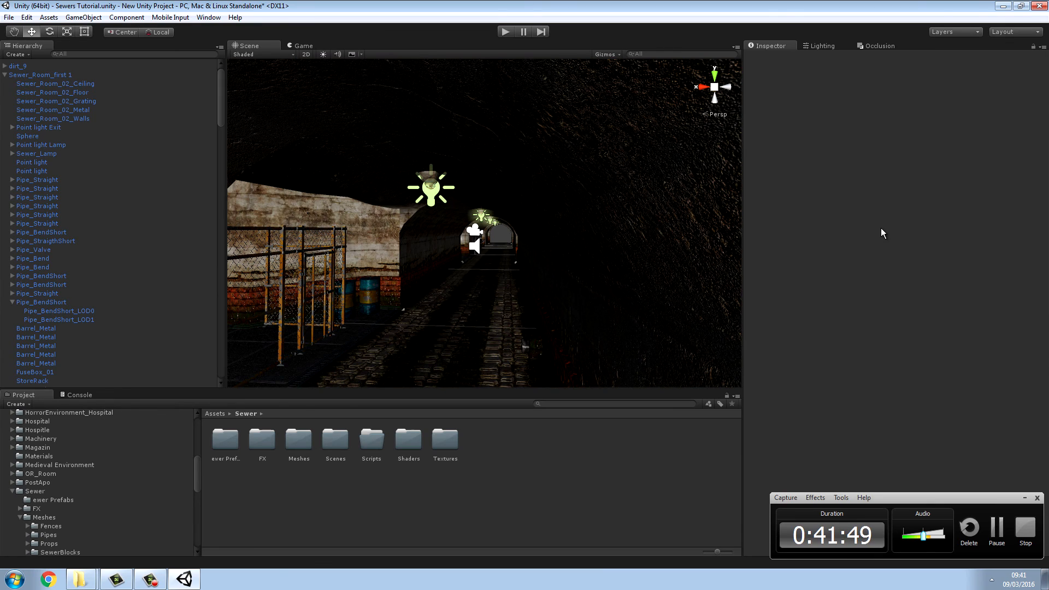